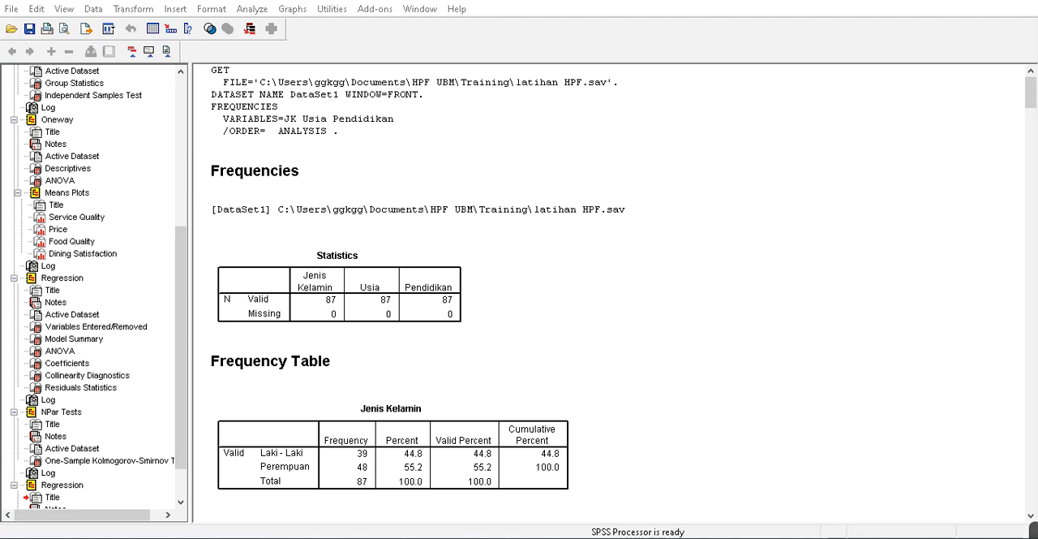
- Examine the sample Table 1 in the professional-paper Word document and the frequency tables in the SPSS output
click(391, 301)
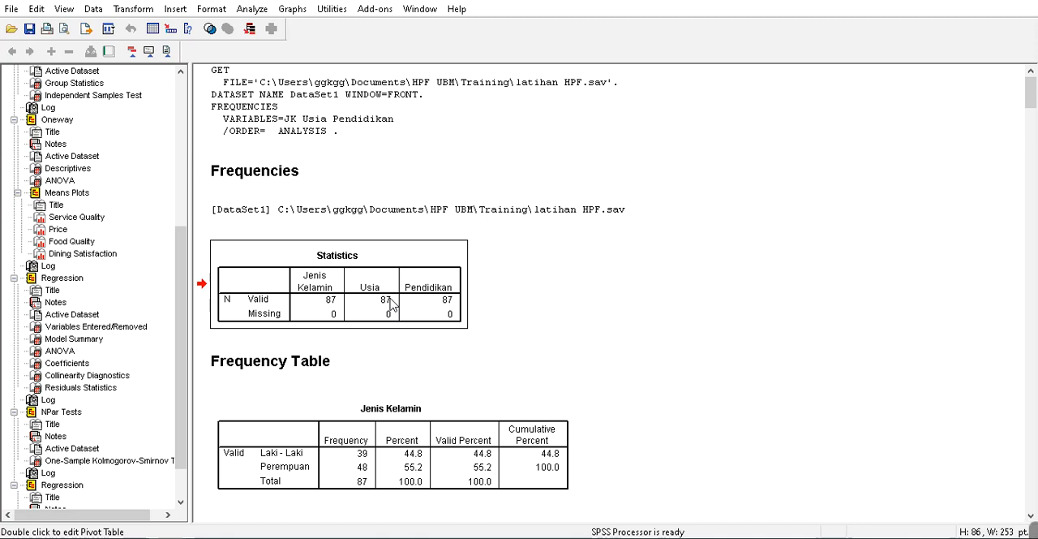
mouse_move(162, 535)
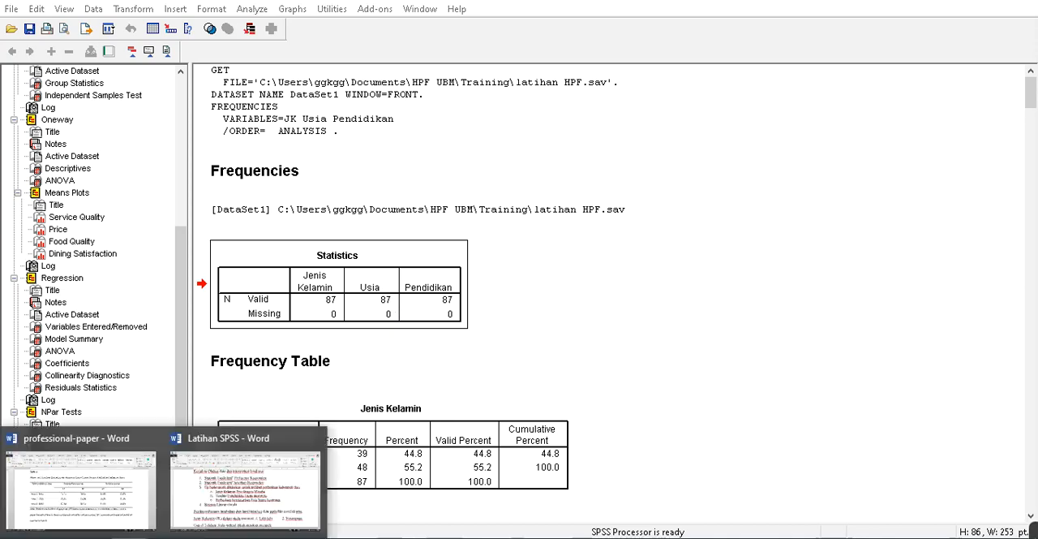
click(138, 489)
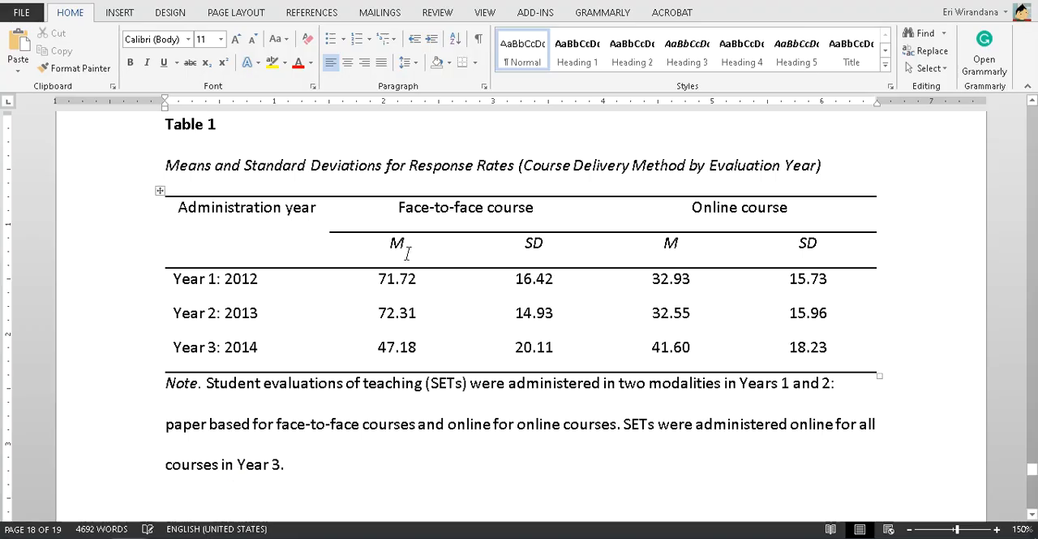
click(162, 193)
click(635, 216)
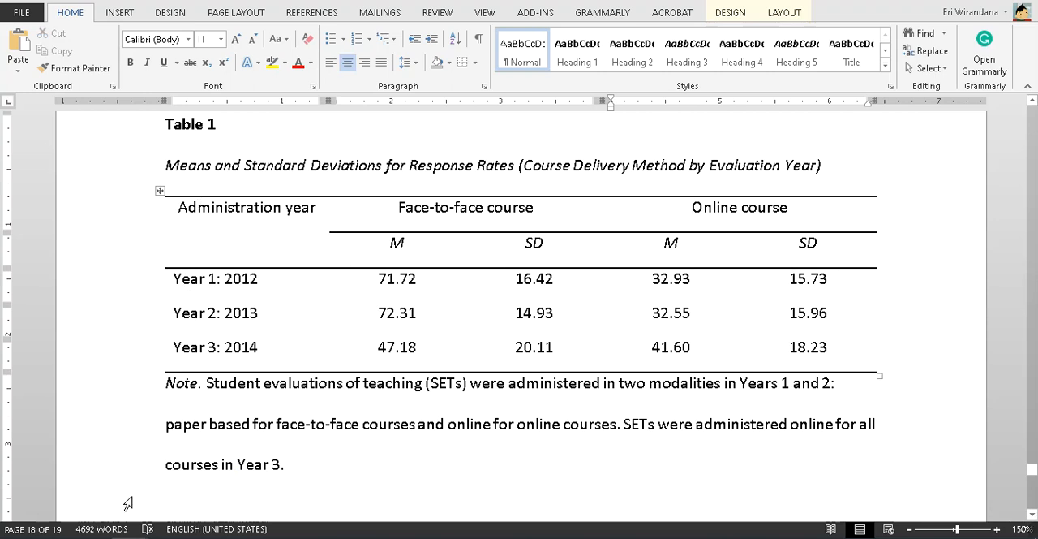
mouse_move(85, 535)
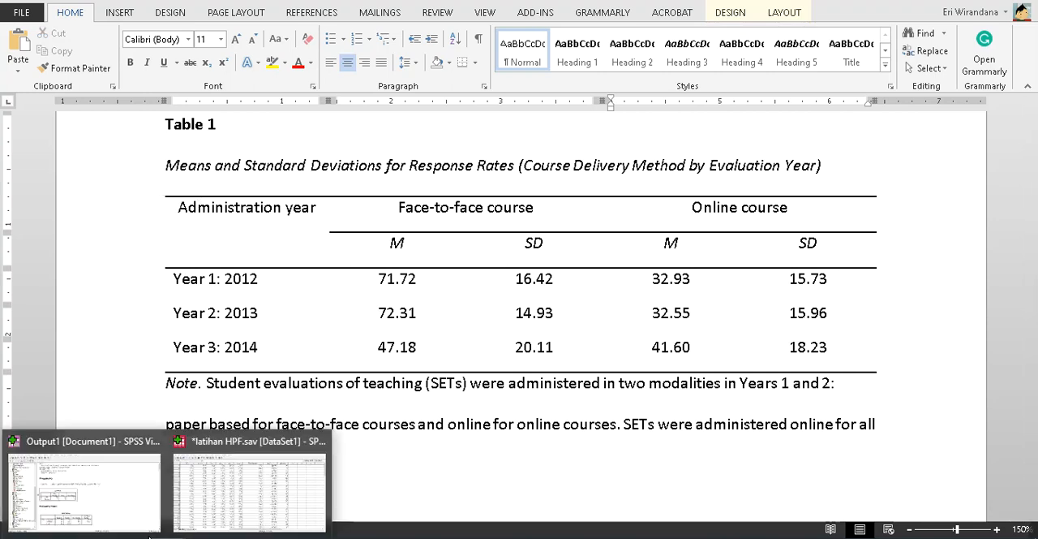
click(100, 500)
scroll(706, 321, down, 10)
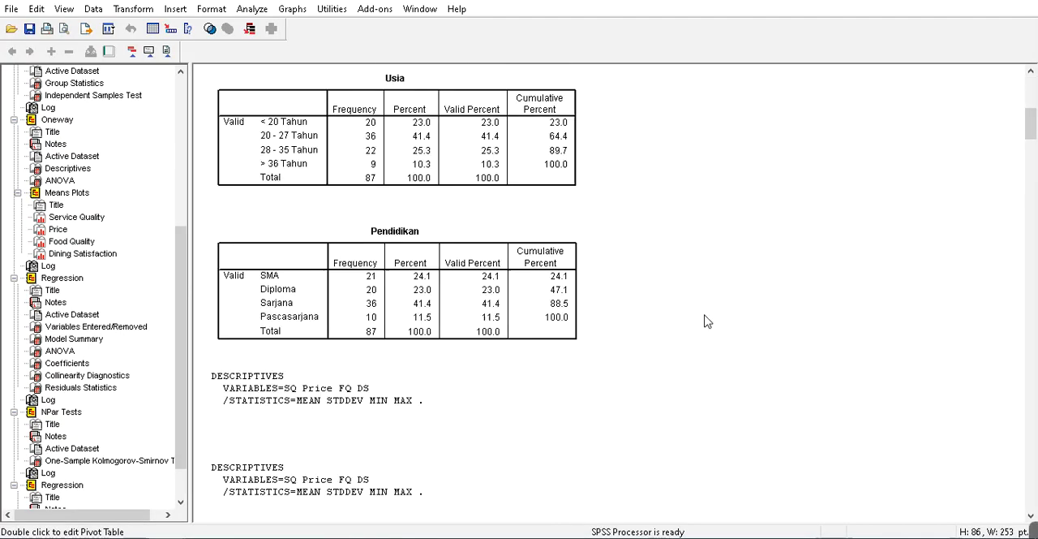
scroll(706, 321, down, 5)
scroll(706, 321, up, 15)
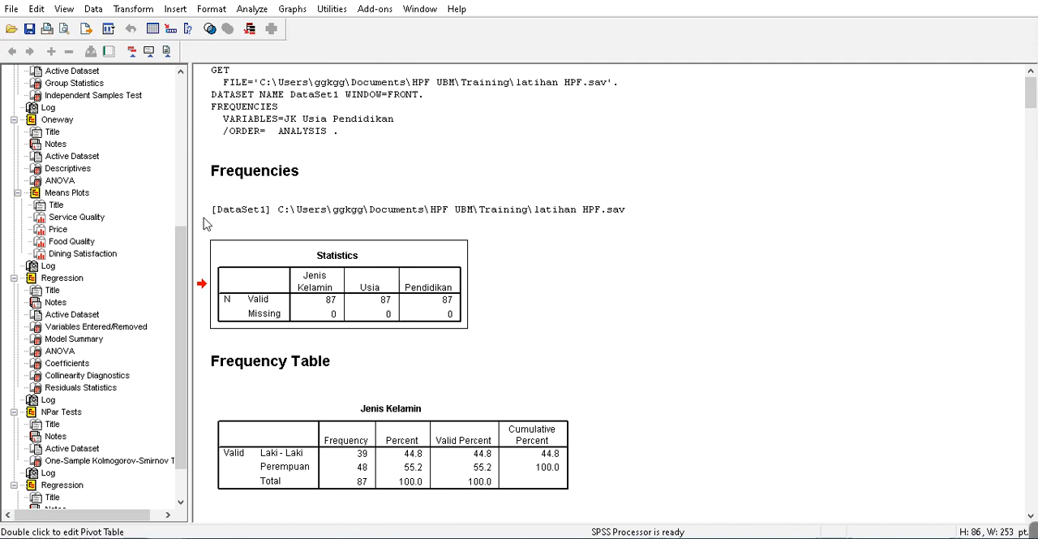
- Select the entire output from the root of the SPSS outline and copy it as objects
drag(183, 253, 183, 97)
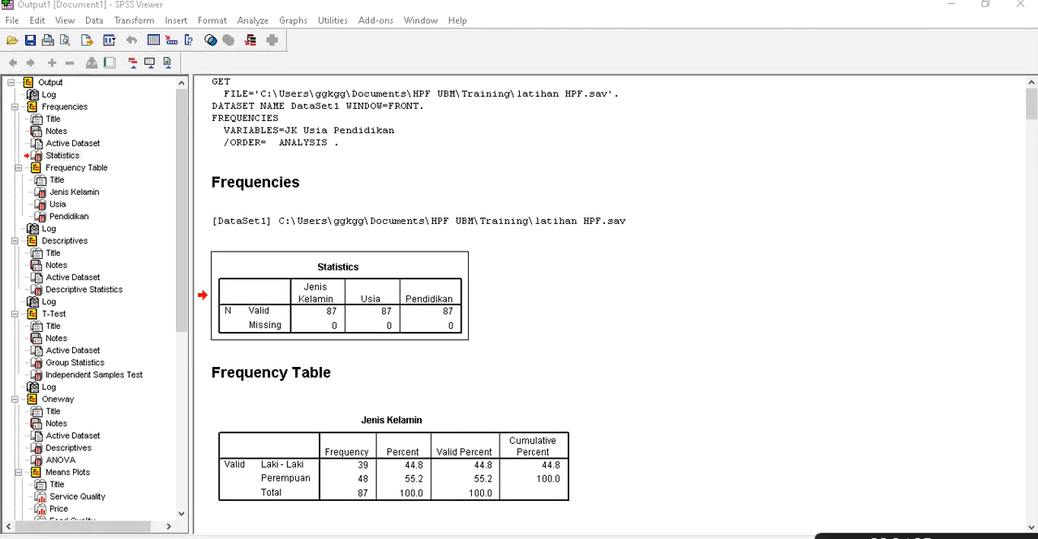
click(28, 82)
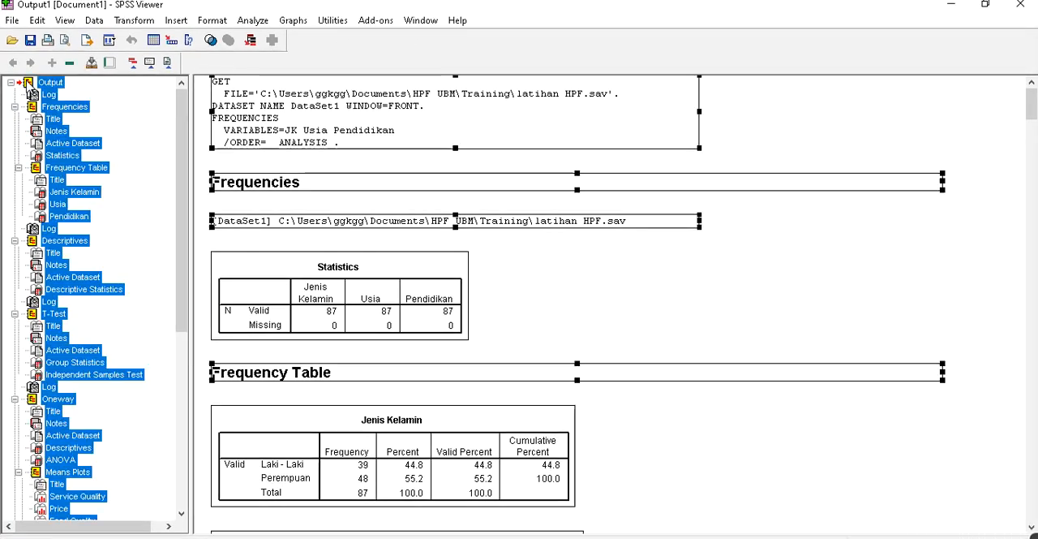
right_click(28, 84)
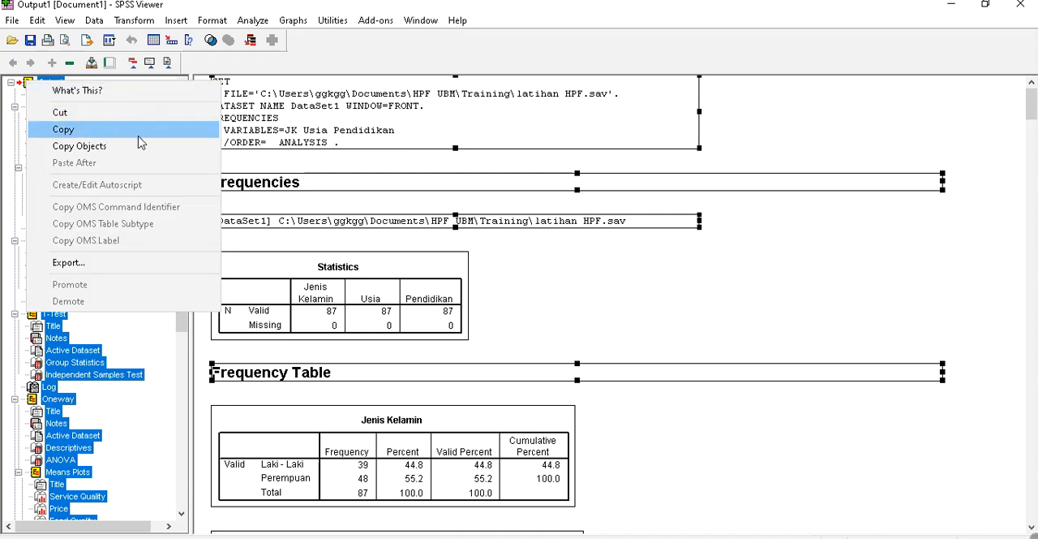
click(55, 89)
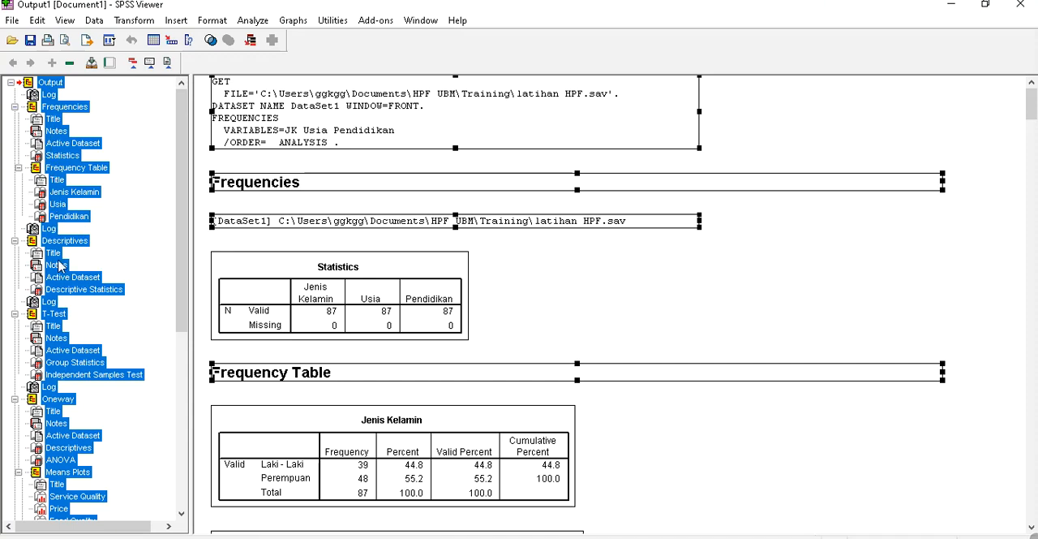
right_click(51, 115)
click(130, 177)
- Switch to Word and paste the copied SPSS output into a new blank document
mouse_move(165, 536)
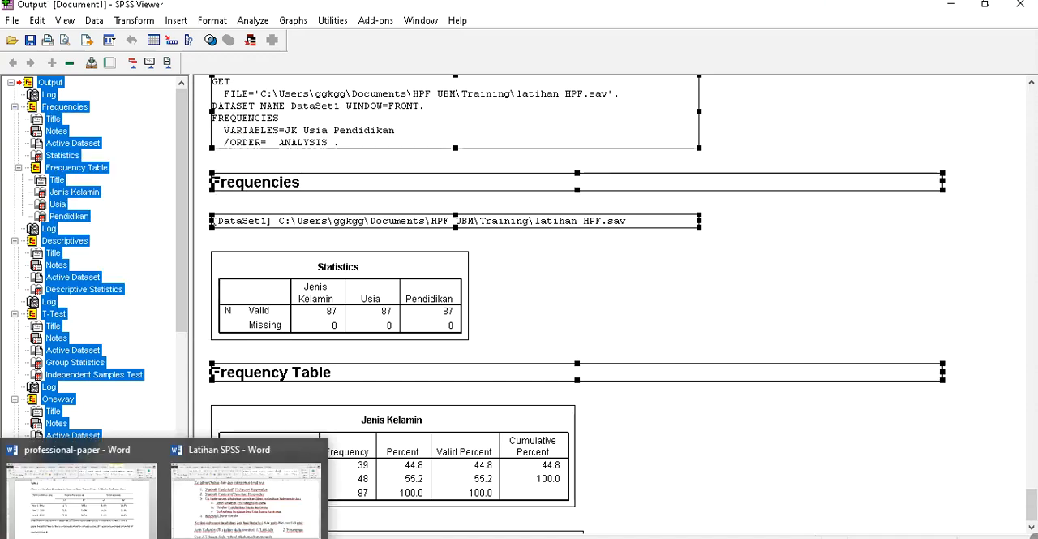
click(227, 482)
key(ctrl+n)
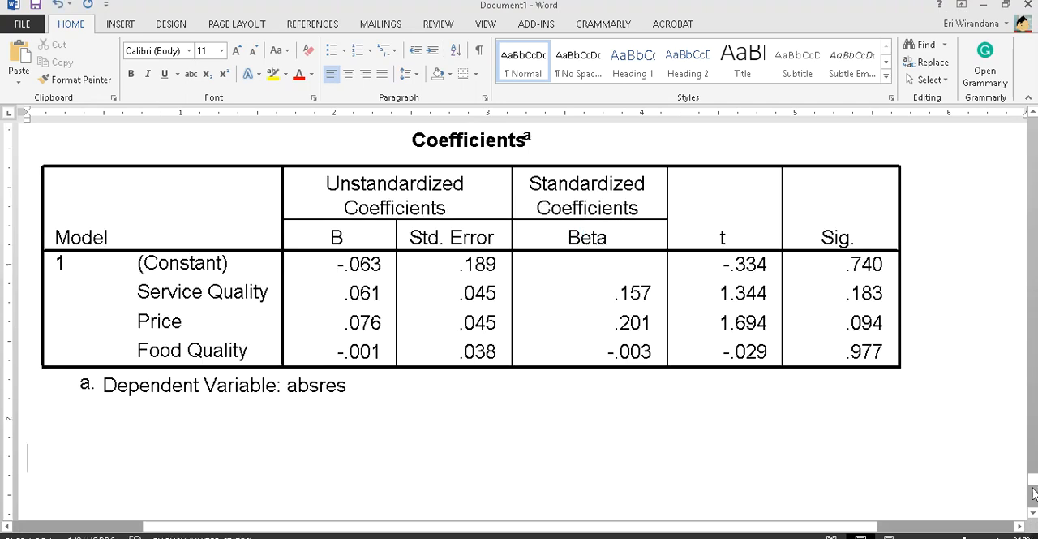
- Delete the GET/FREQUENCIES syntax block and the [DataSet1] file path line at the start of the pasted output
drag(1034, 493, 1034, 122)
scroll(283, 409, down, 1)
drag(296, 361, 27, 236)
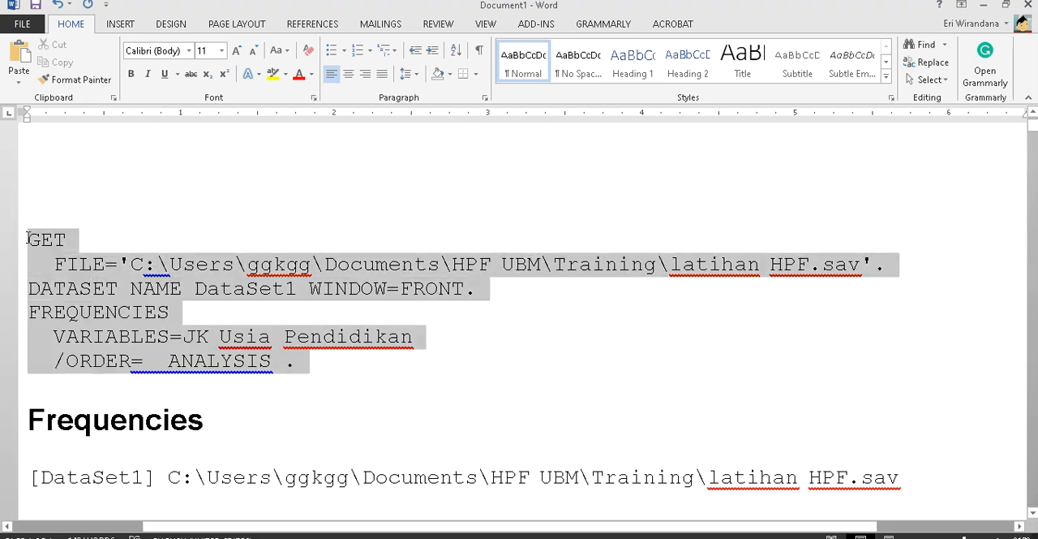
key(Delete)
key(Delete)
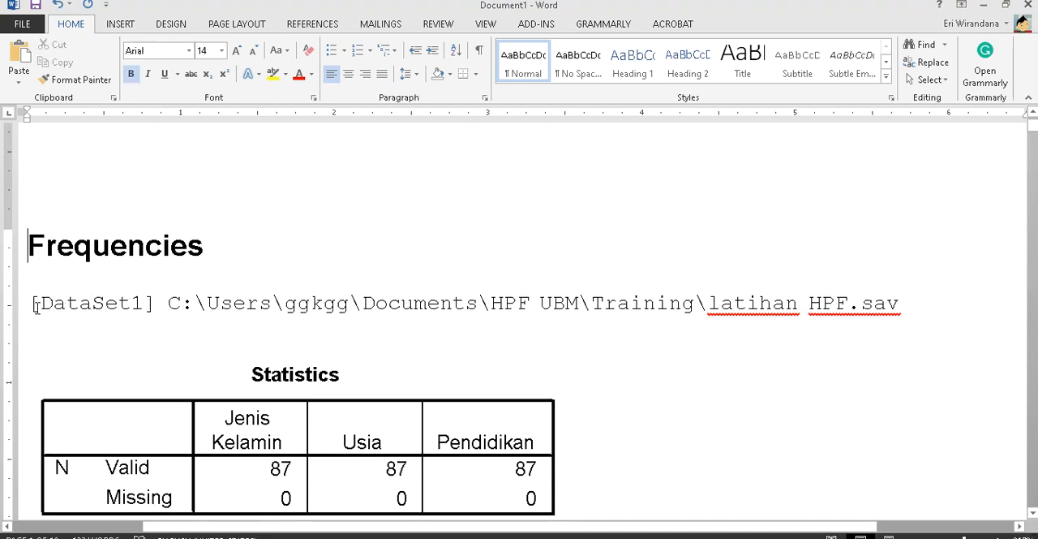
drag(30, 300, 883, 334)
key(Delete)
- Review the pasted Jenis Kelamin frequency table, the required analyses in Latihan SPSS and the sample Table 1 in professional-paper
scroll(454, 279, down, 10)
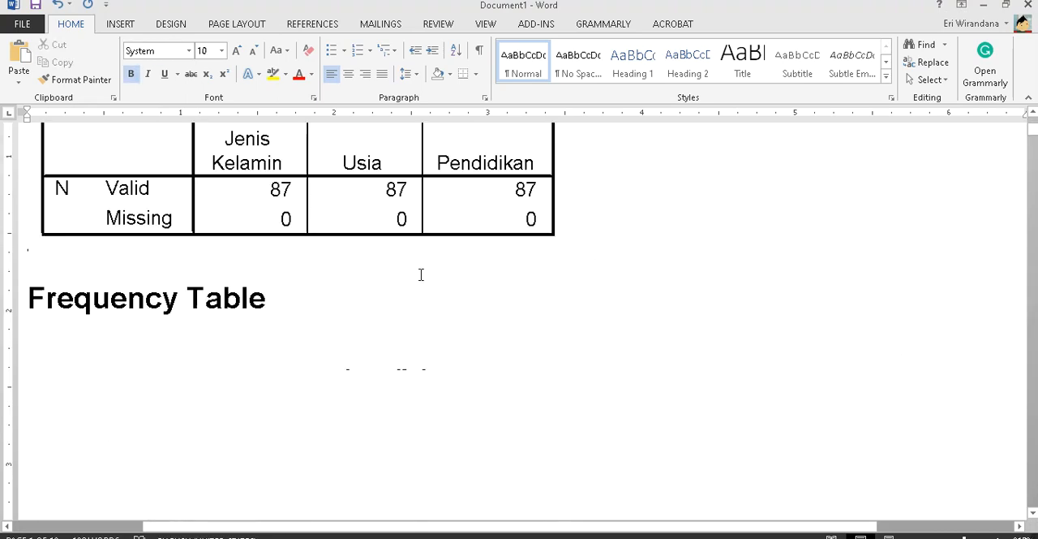
scroll(432, 278, up, 8)
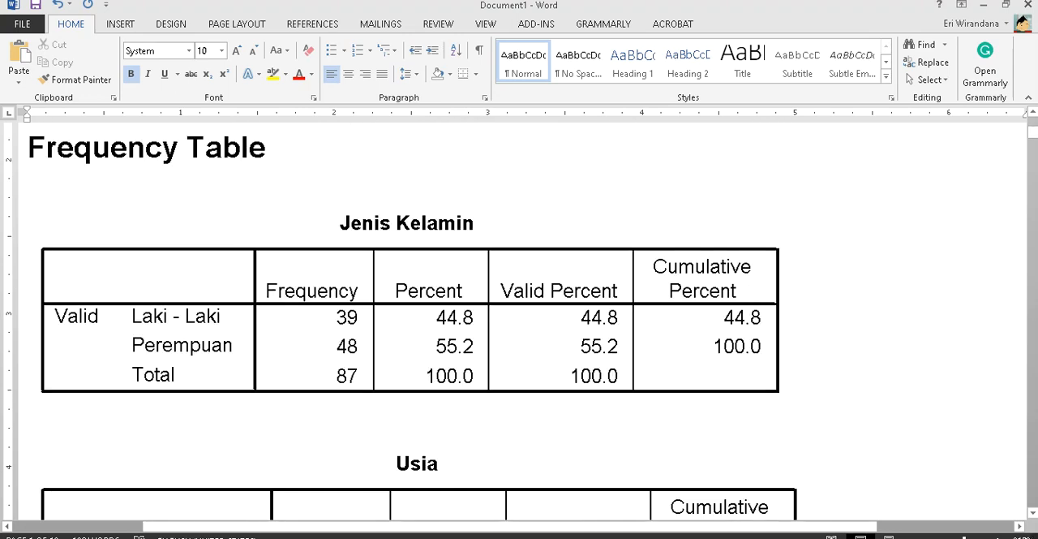
click(250, 523)
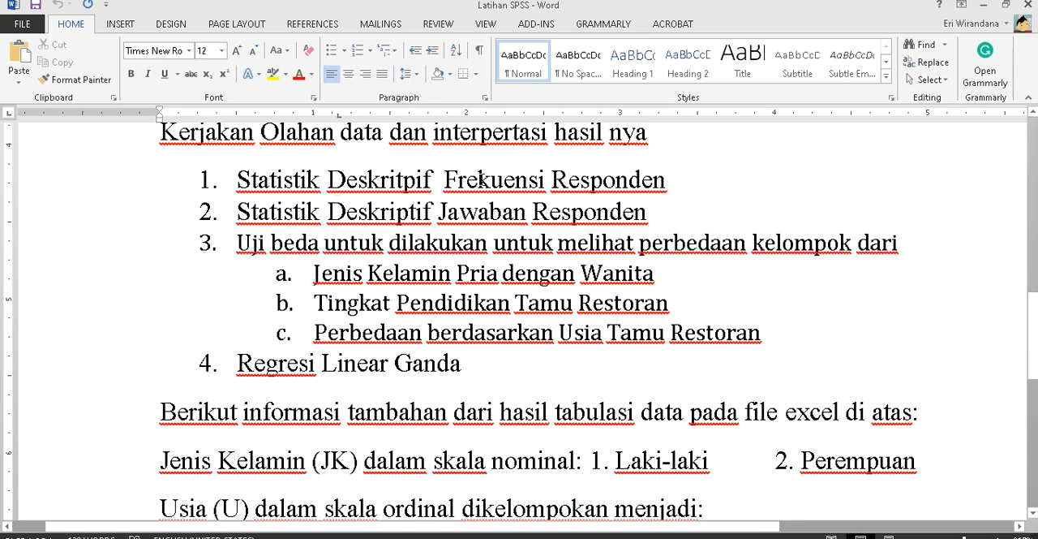
mouse_move(246, 532)
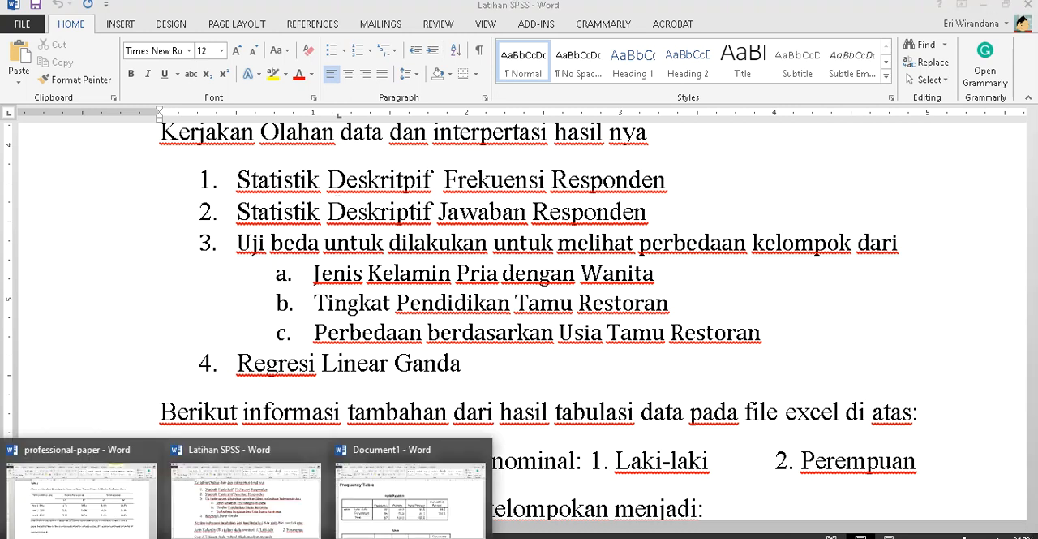
click(81, 491)
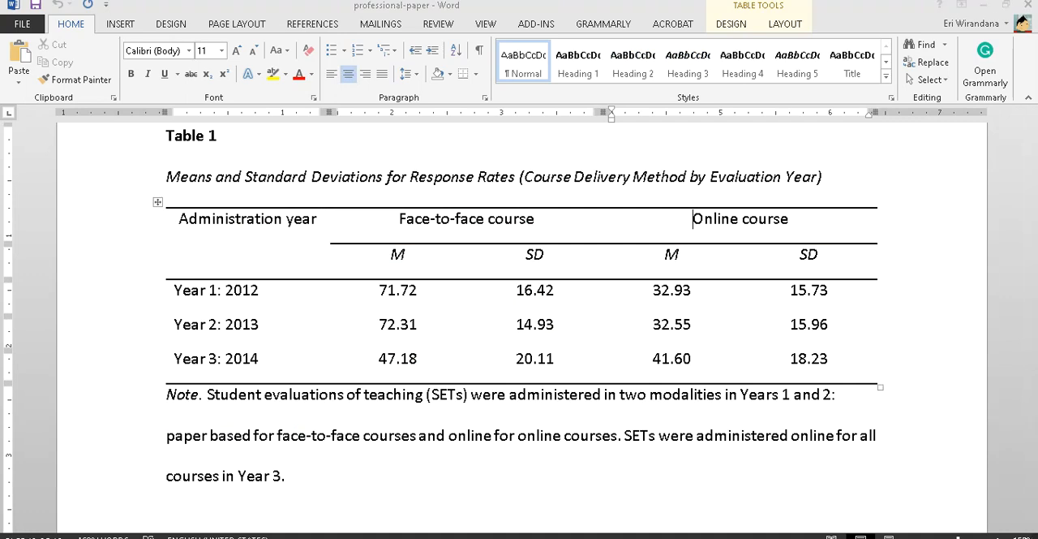
mouse_move(330, 520)
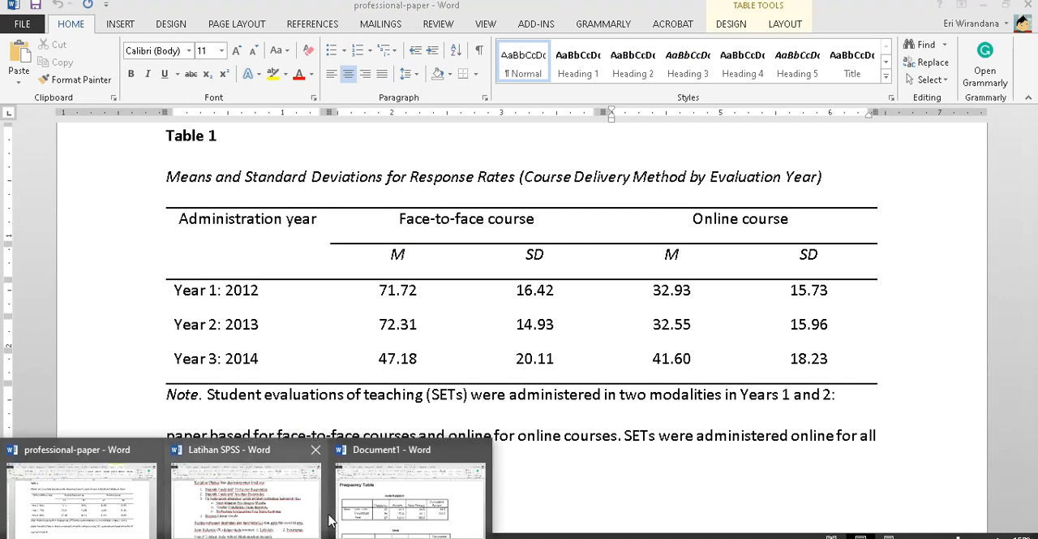
- Create another blank document and write the bold numbered heading "1. INTERPERTASI STATISTIK FREKUENSI RESPONDEN", leaving an unnumbered line below it
click(435, 498)
key(ctrl+n)
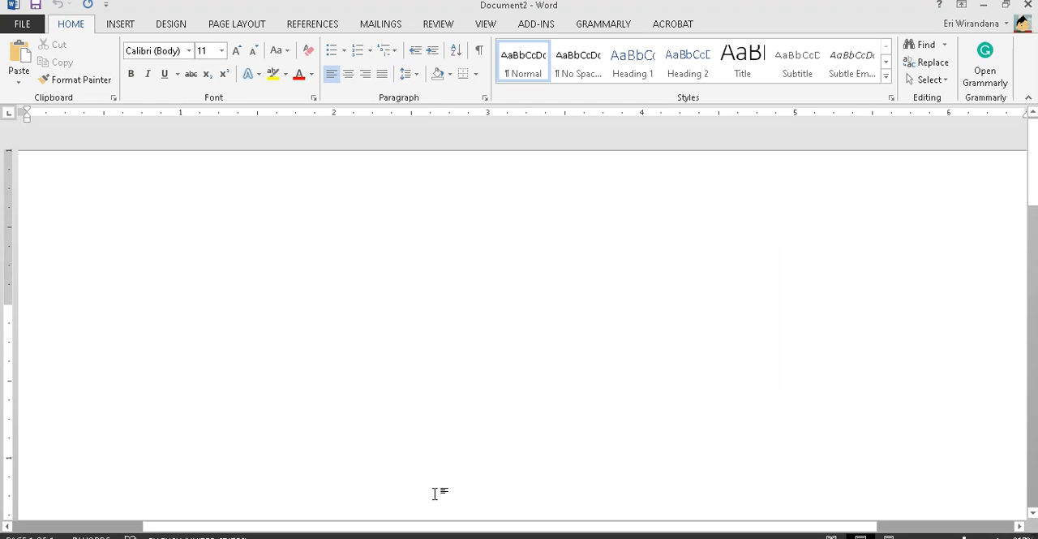
key(ctrl+b)
text(1. )
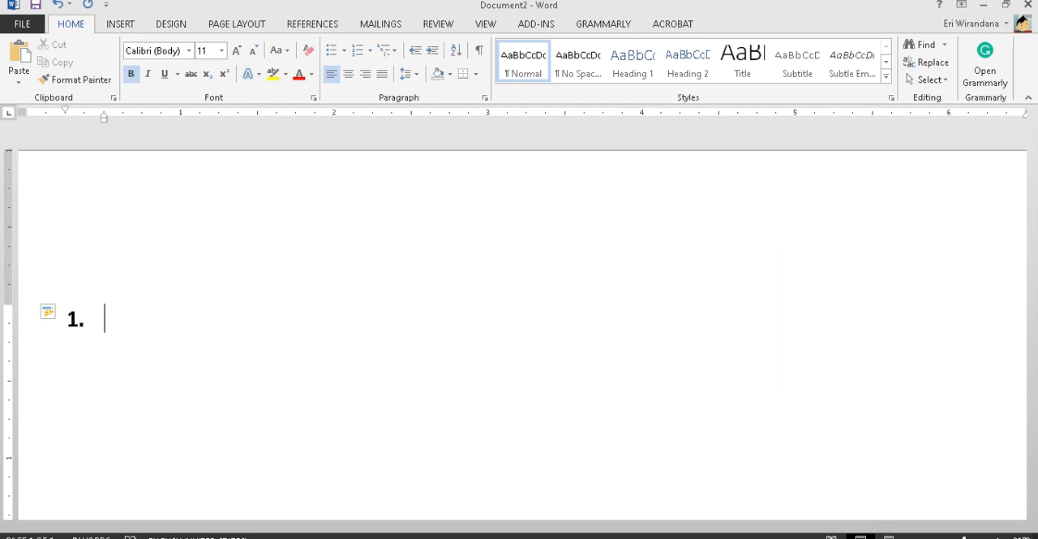
text(INTERPERTASI STAST)
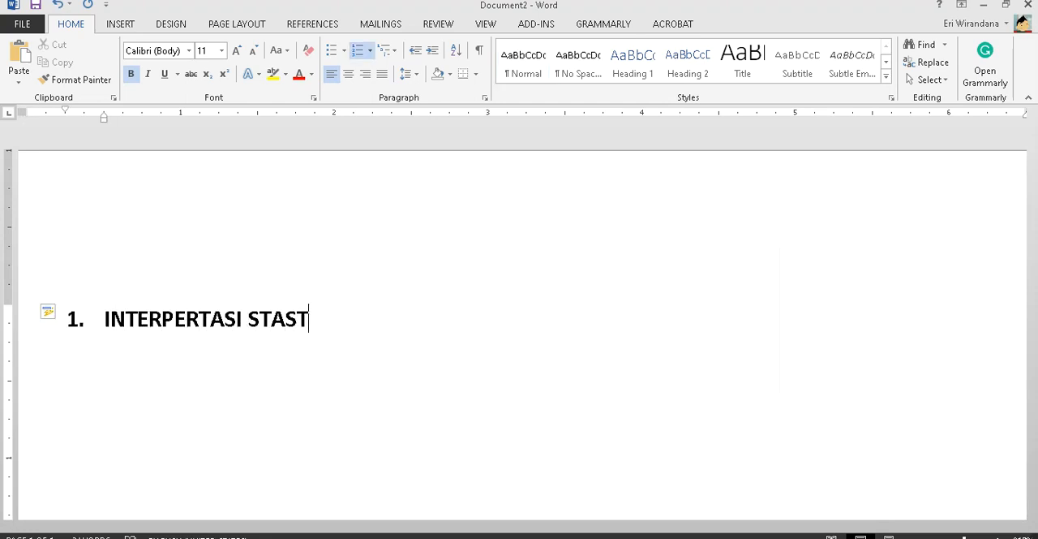
key(BackSpace)
text(TI)
key(BackSpace)
key(BackSpace)
key(BackSpace)
text(TISTIK FREKUENSI RESP)
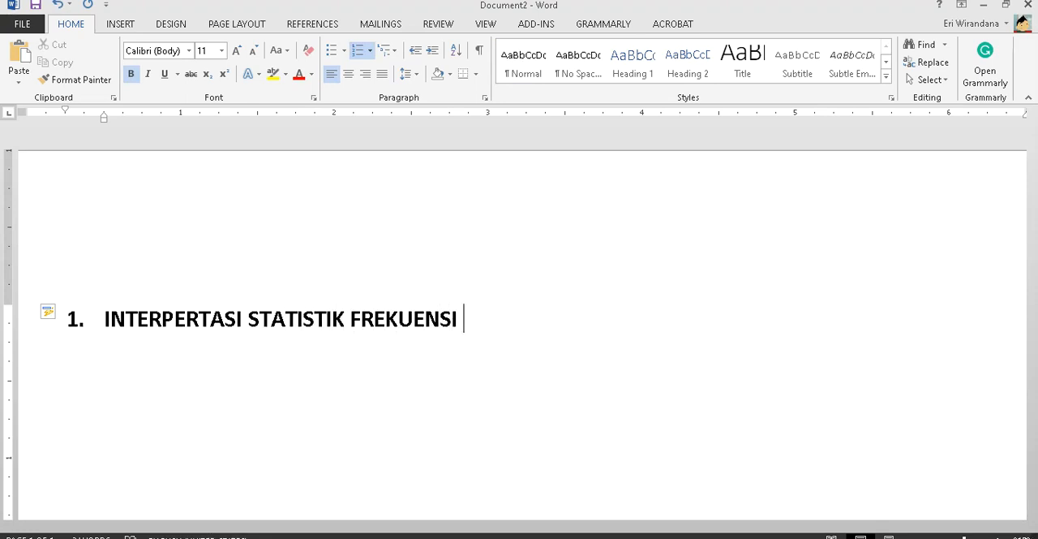
key(BackSpace)
text(RESPONDEN)
key(Return)
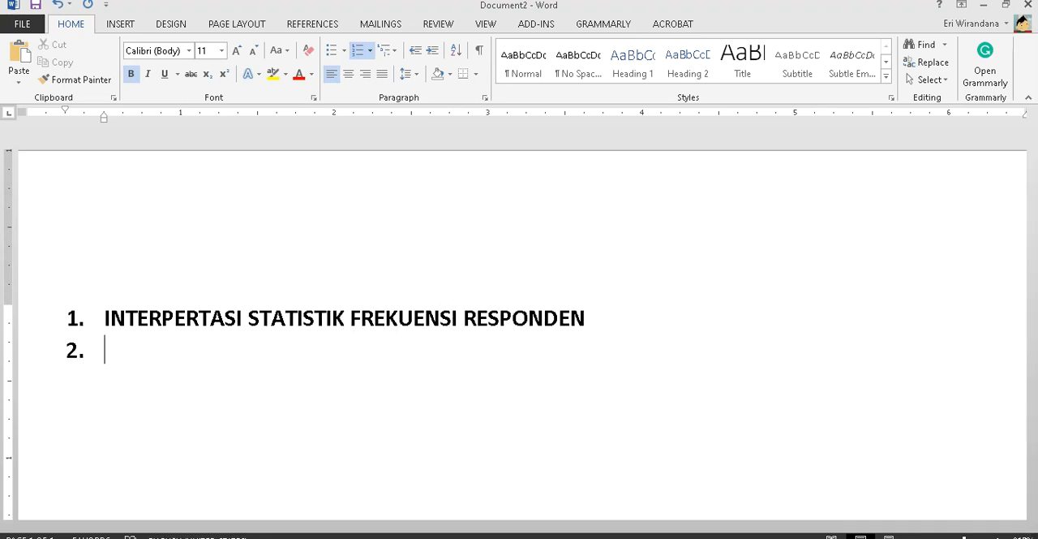
key(BackSpace)
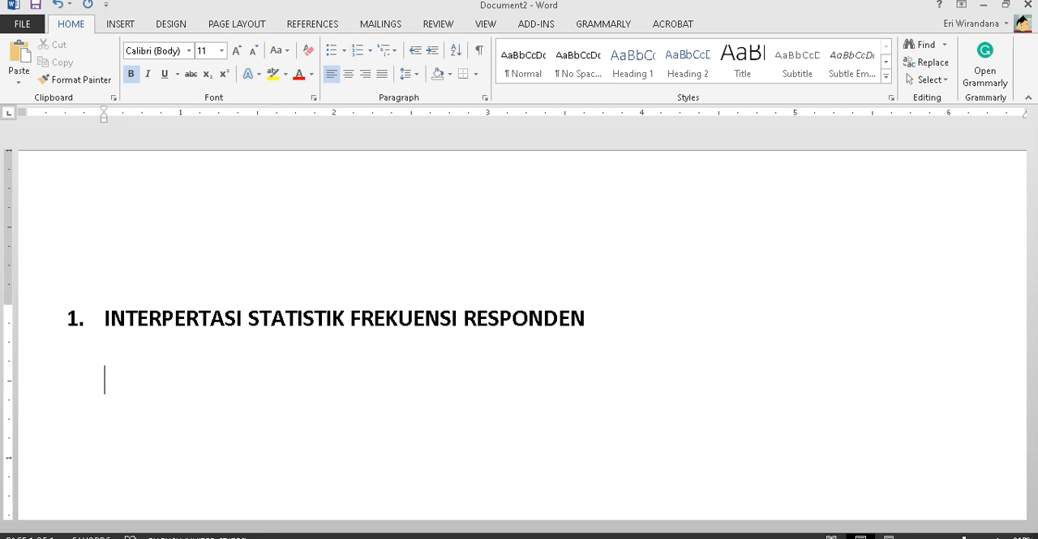
- Insert a table with four columns and three rows below the heading
click(121, 24)
click(99, 65)
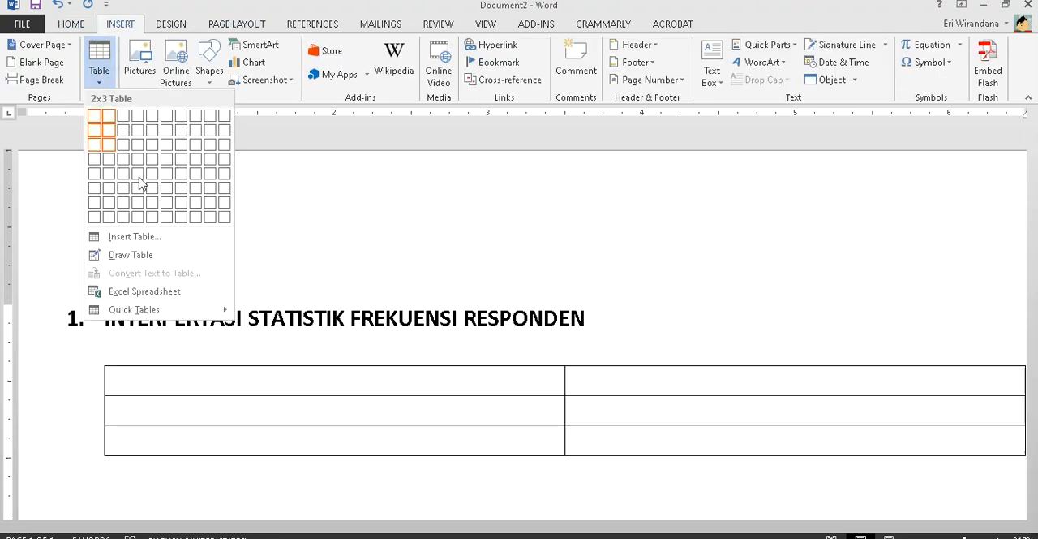
click(137, 145)
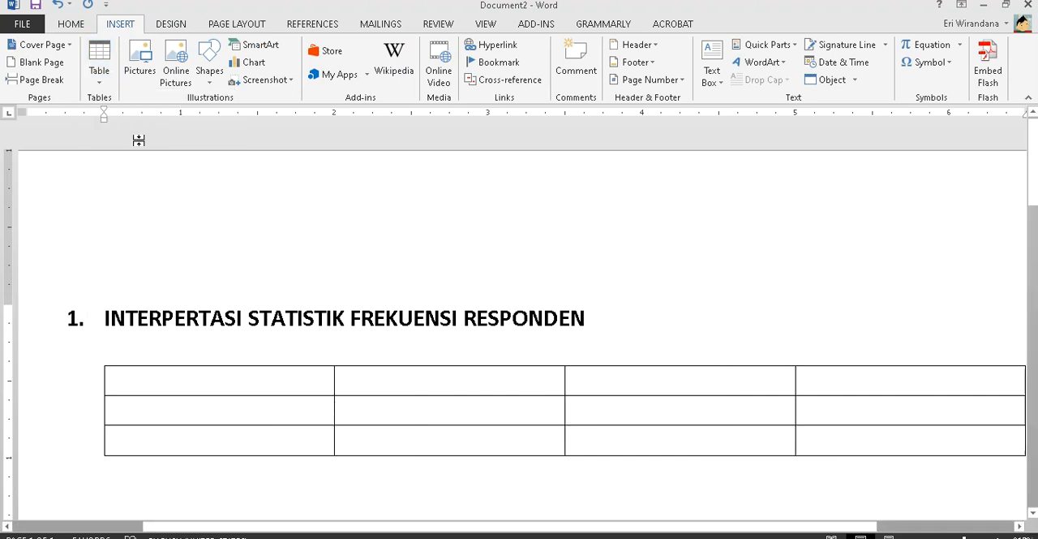
- Enter "Deskripsi" as the header in the table's first cell
text(dES)
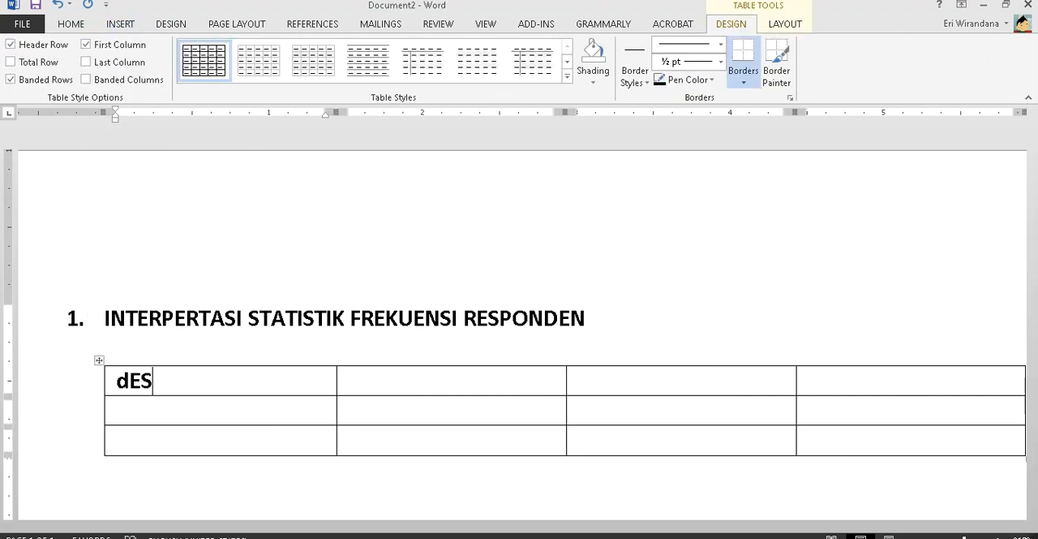
key(BackSpace)
key(BackSpace)
key(BackSpace)
text(Deskrips)
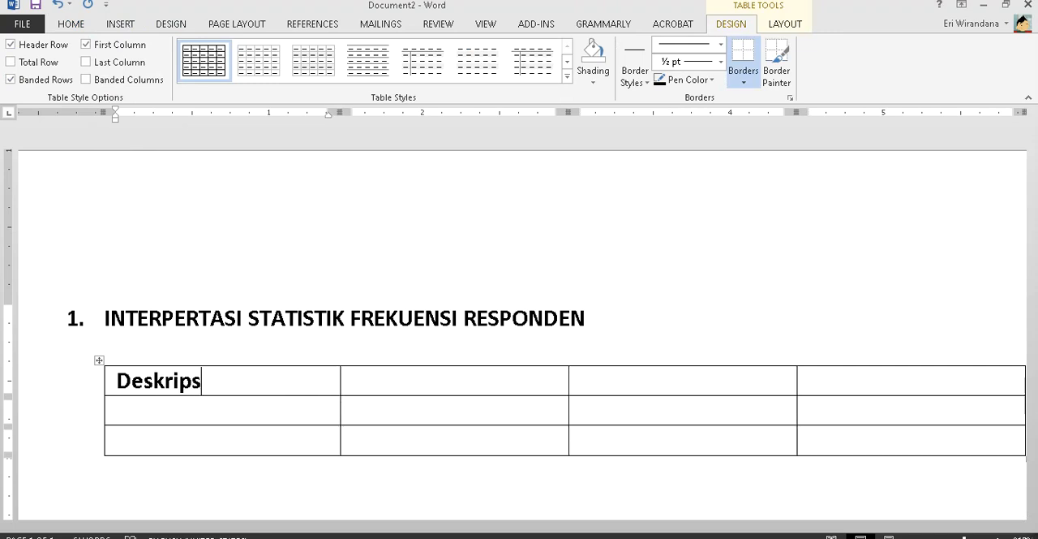
text(i)
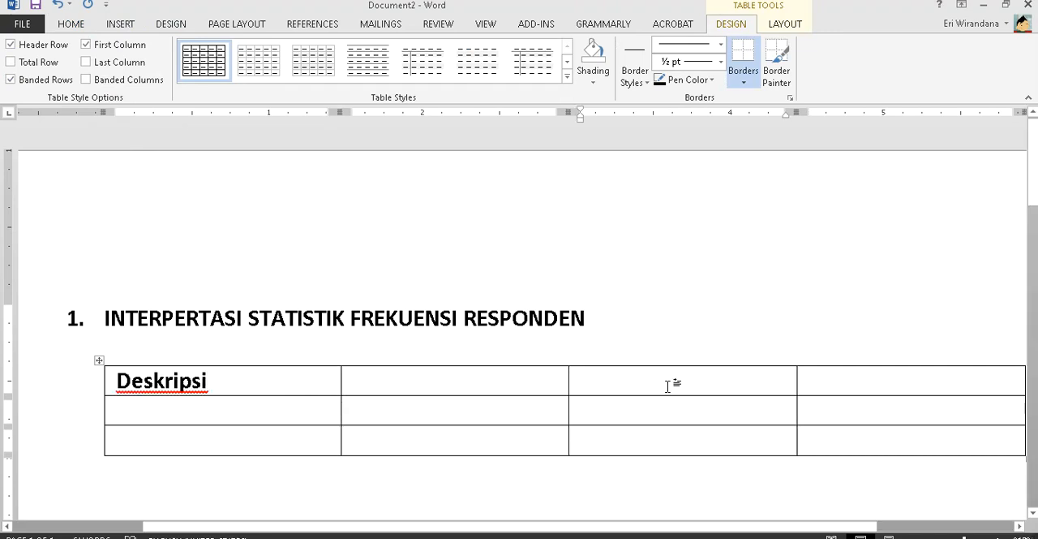
- In Document1, draw an oval about 2.57" wide and 1.5" high around the Jenis Kelamin categories, Frequency and Percent columns
mouse_move(169, 535)
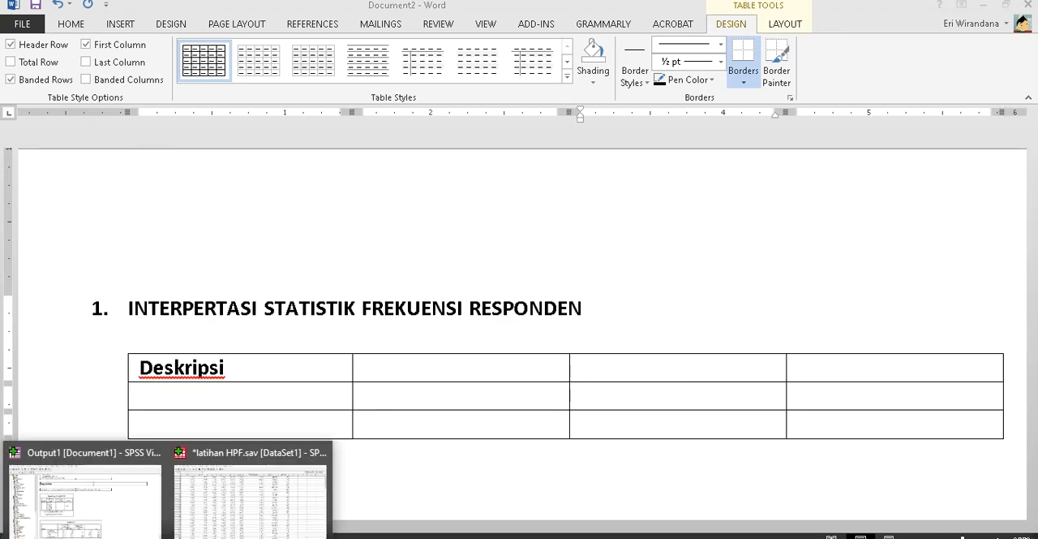
click(429, 507)
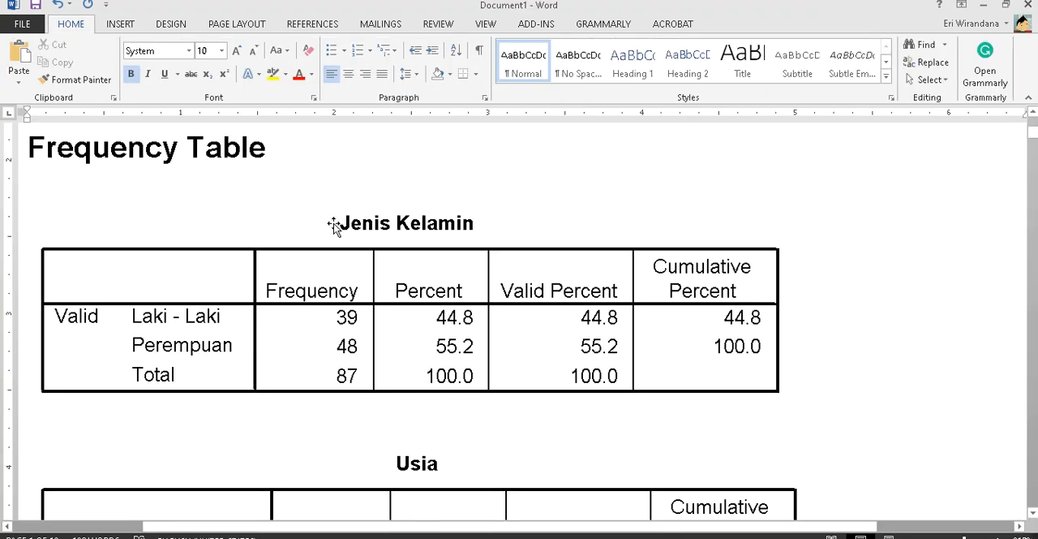
click(138, 24)
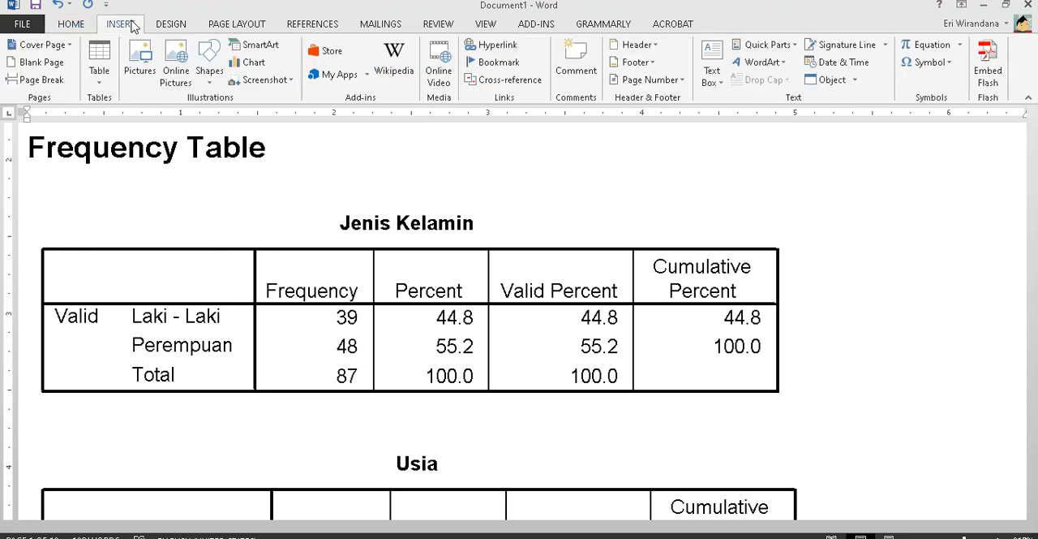
click(211, 82)
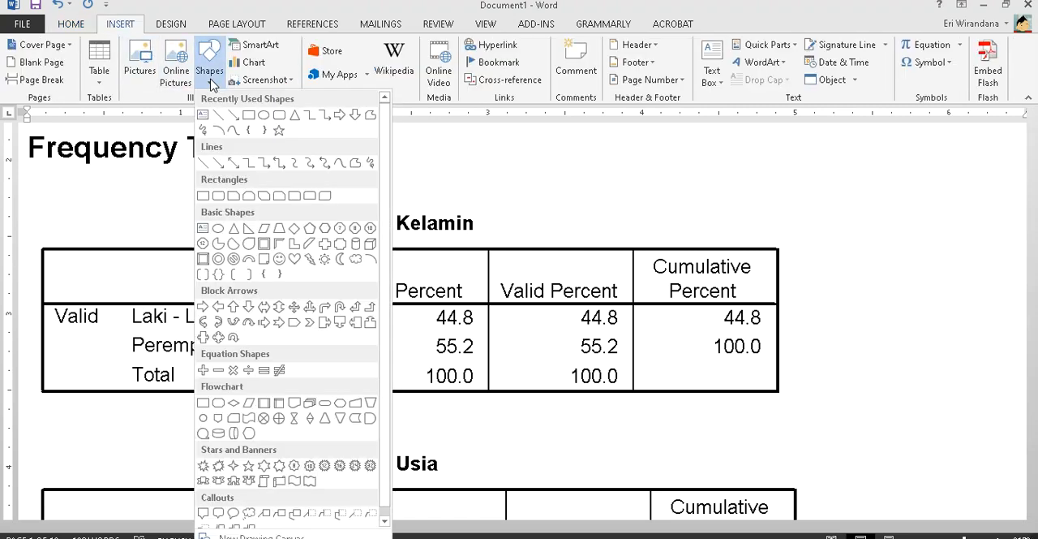
click(261, 115)
drag(114, 213, 511, 446)
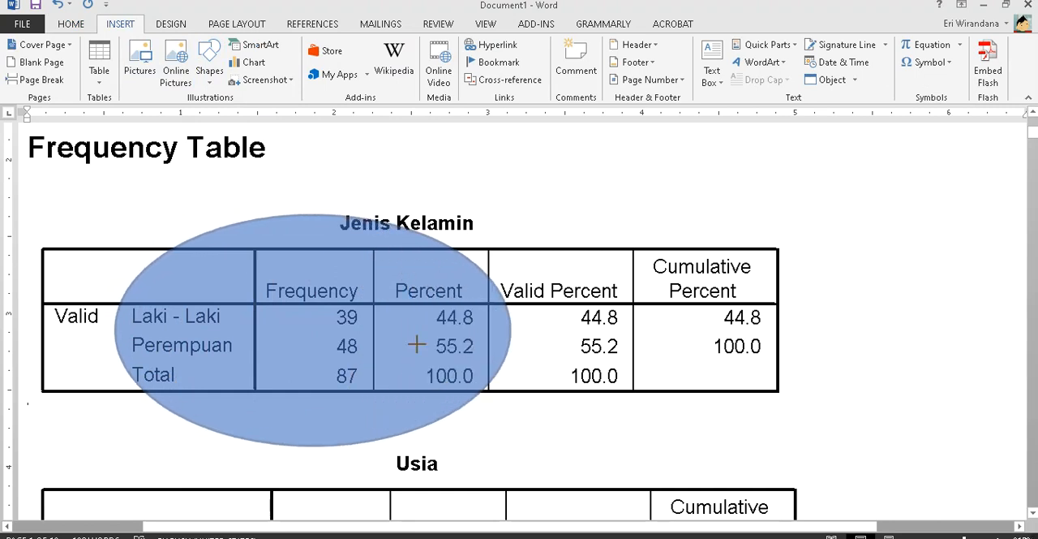
- Remove the oval's fill and make its outline red
right_click(393, 233)
click(437, 206)
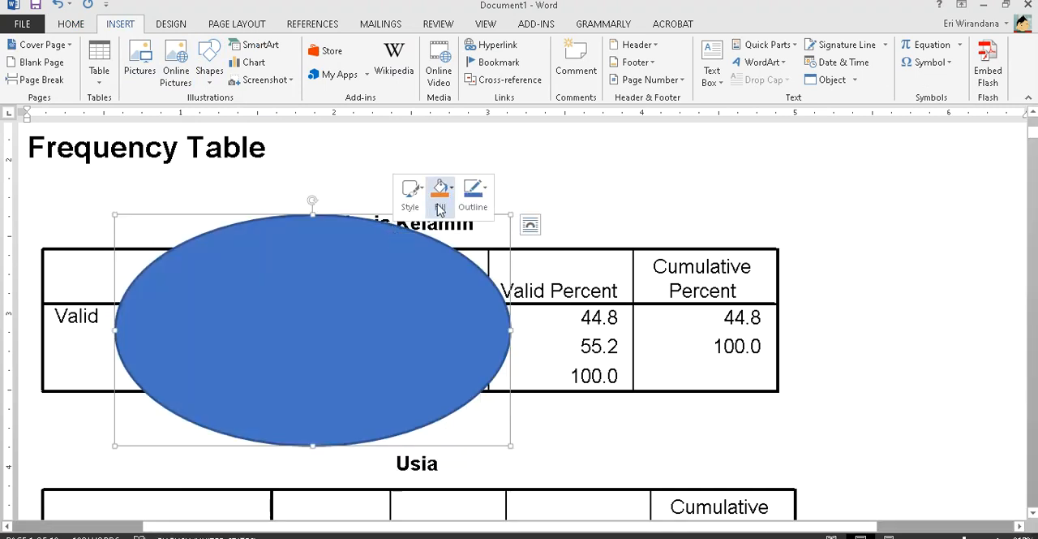
click(470, 347)
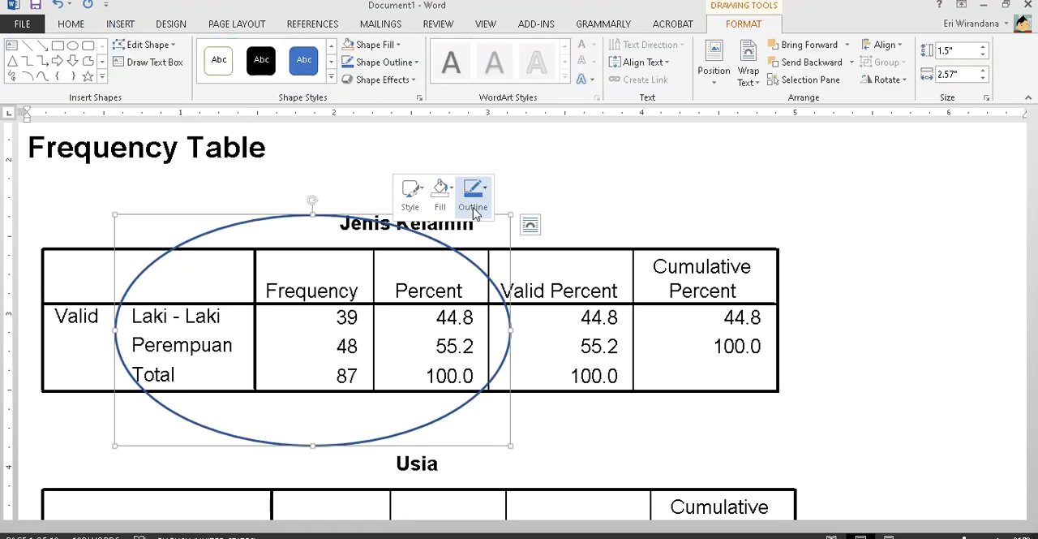
click(474, 190)
click(478, 327)
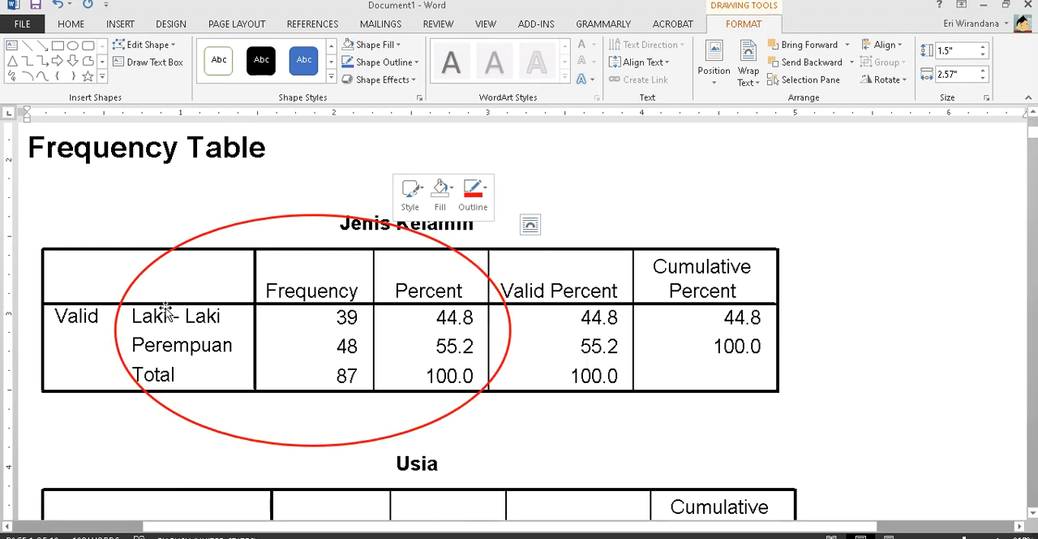
click(174, 348)
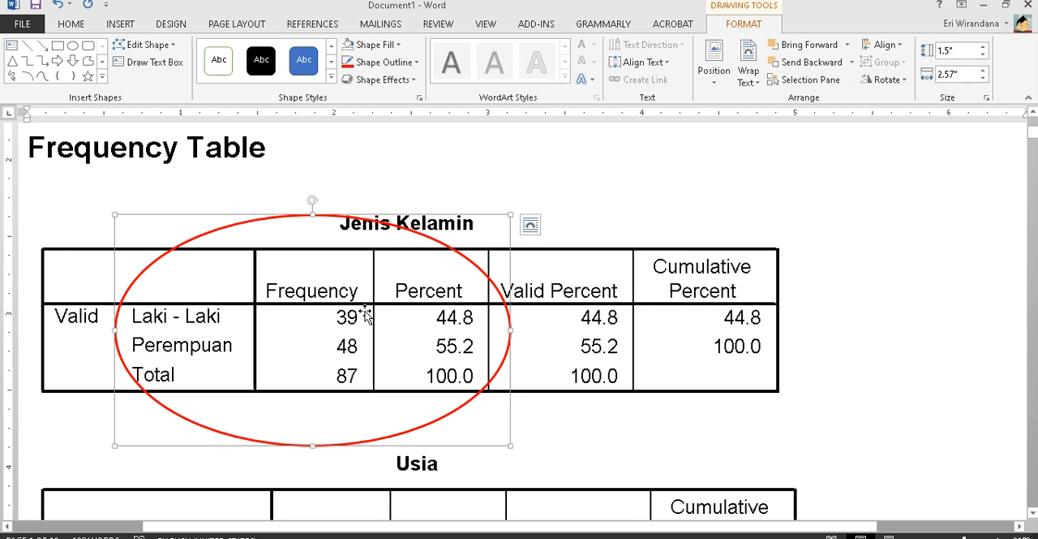
- In Document2, enter the headers "Frekuensi" in the table's third column and "Persentase" in the fourth
key(alt+Tab)
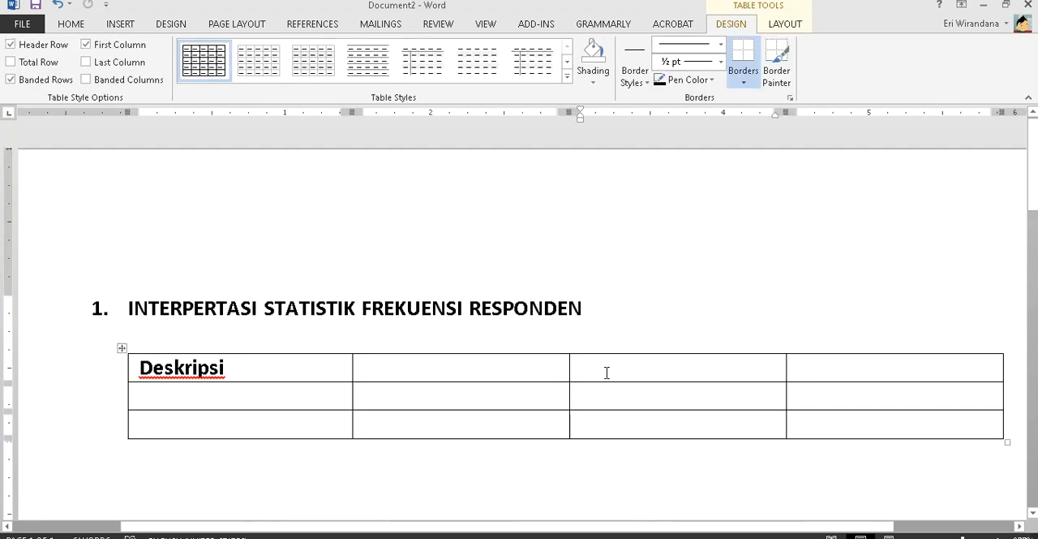
key(alt+Tab)
key(alt+Tab)
text(P)
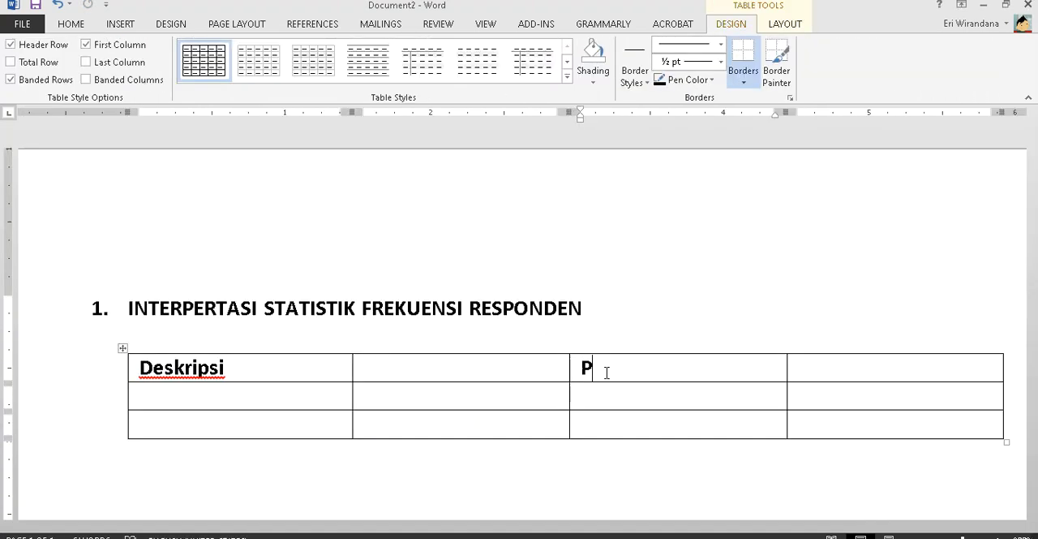
key(BackSpace)
key(alt+Tab)
key(alt+Tab)
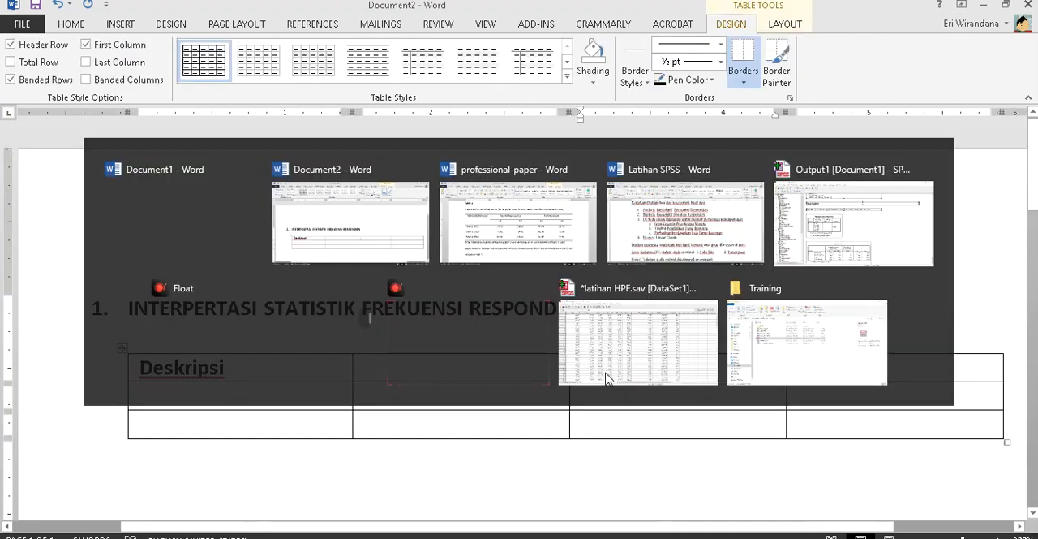
text(Frekuensi)
key(Tab)
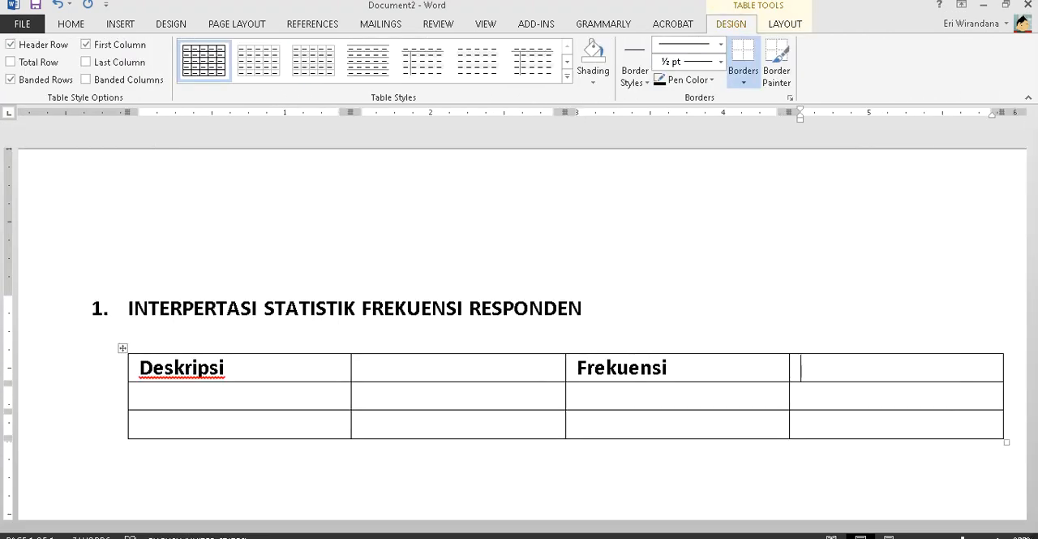
text(Persentase)
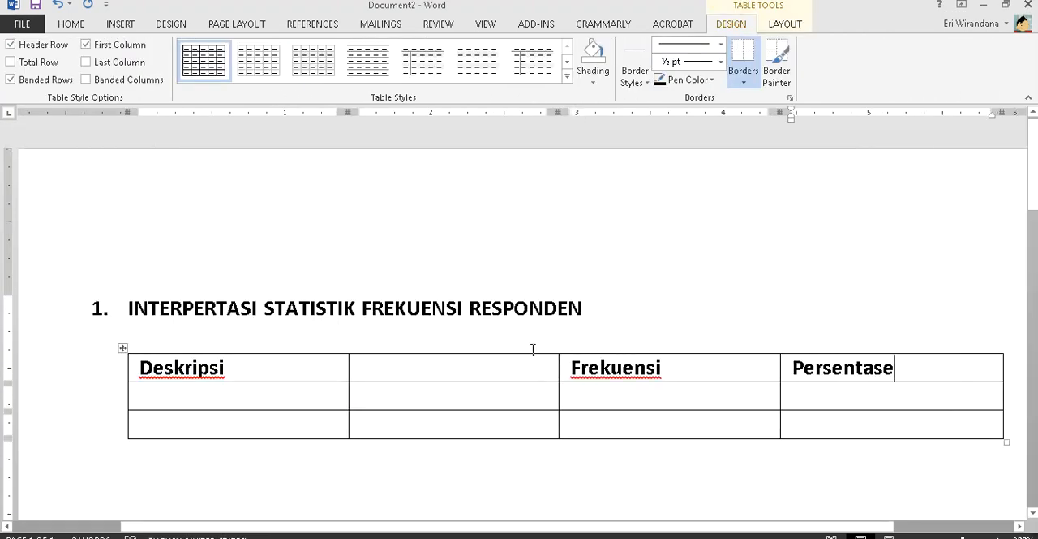
- Merge the "Deskripsi" header cell with the empty header cell beside it
drag(277, 371, 397, 369)
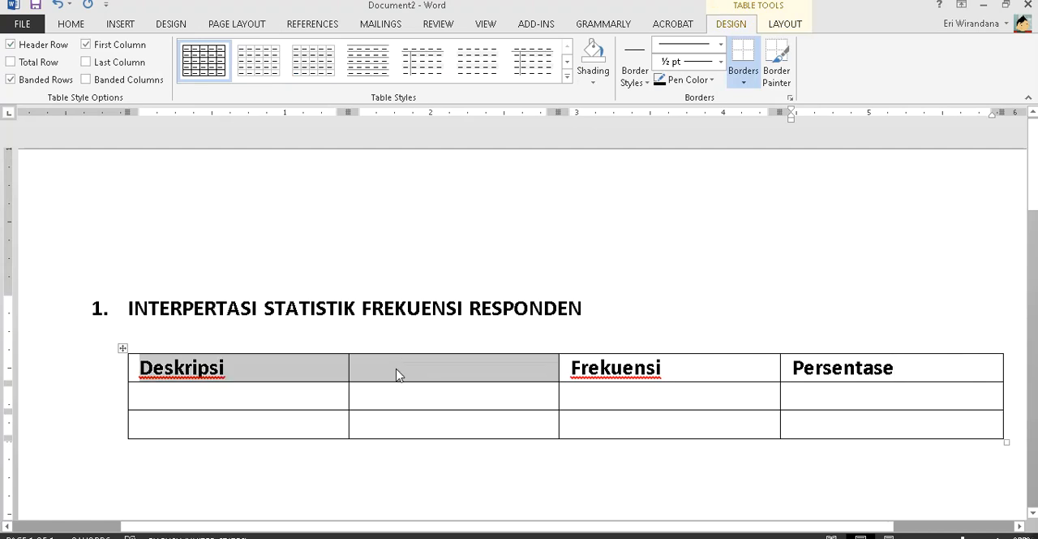
right_click(395, 373)
click(466, 283)
- Enter "Jenis Kelamin" in the first cell below the Deskripsi header, matching the variable name in the output document
click(312, 402)
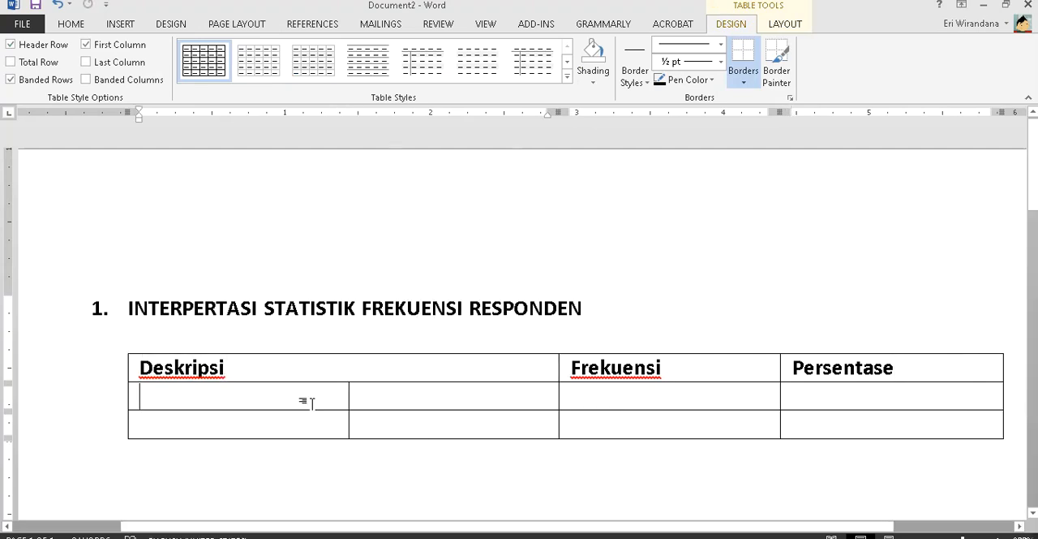
key(alt+Tab)
key(alt+Tab)
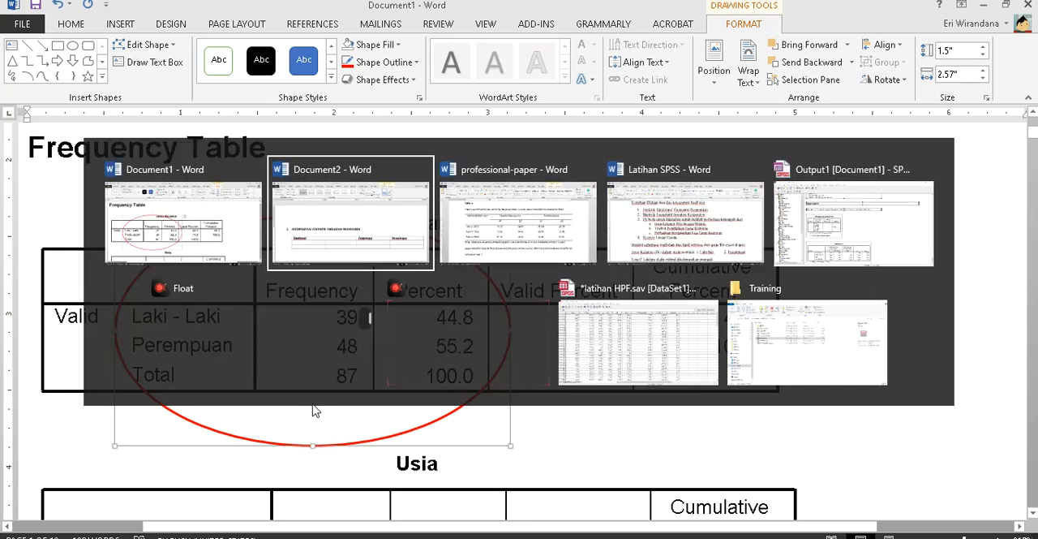
text(Jenis Kela,)
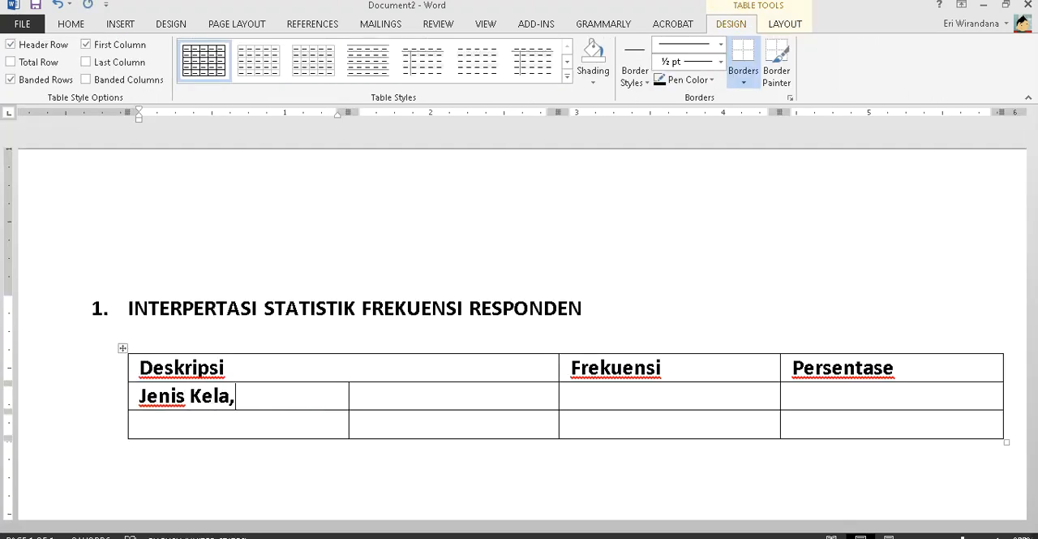
text(in)
key(BackSpace)
key(BackSpace)
key(BackSpace)
text(min)
key(Tab)
- Enter the gender categories "Laki – Laki" and "Perempuan" in the second column of the two rows below the header
text(Laki - Laki)
key(Tab)
key(Tab)
key(Tab)
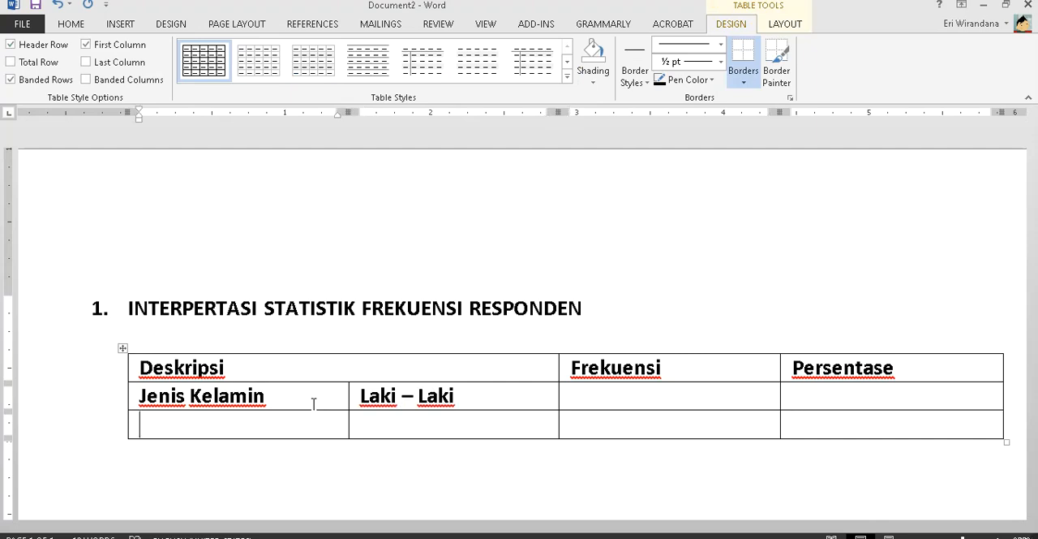
key(Tab)
text(Perempuan)
key(Tab)
key(Tab)
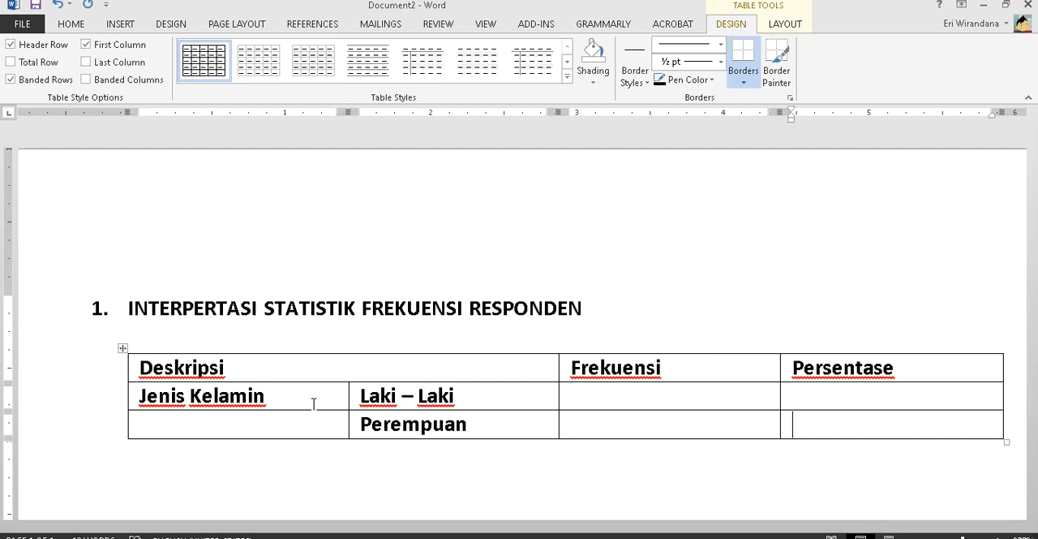
- Add a table row labelled "Usia" with the first age category "< 20 Tahun" from the output document's Usia table
key(Tab)
key(alt+Tab)
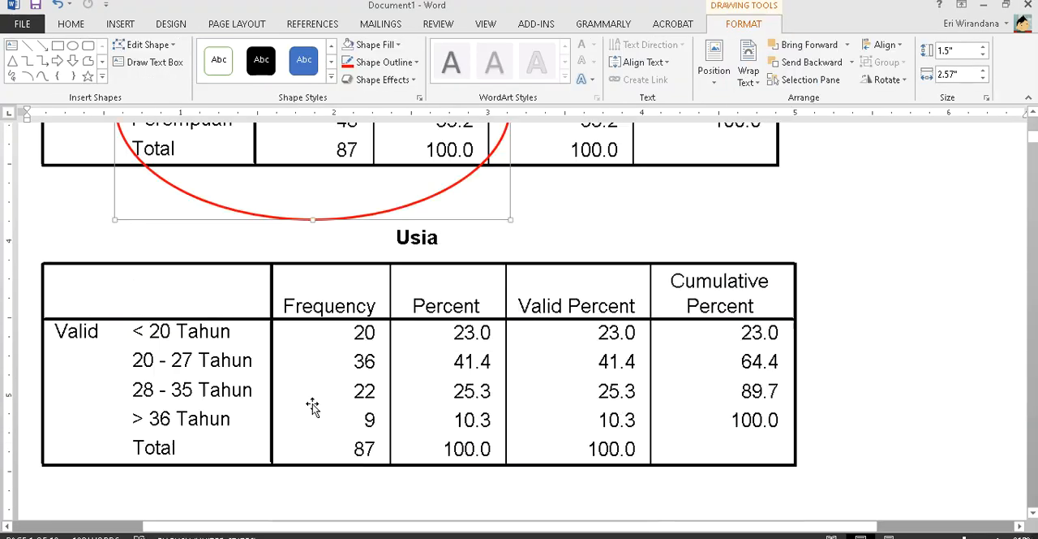
key(alt+Tab)
text(Usia)
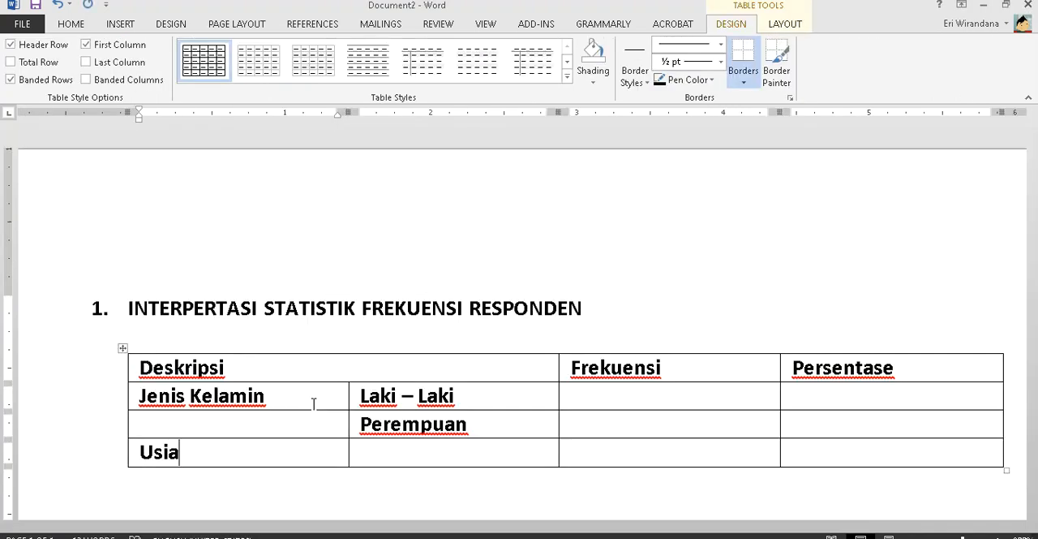
key(alt+Tab)
key(alt+Tab)
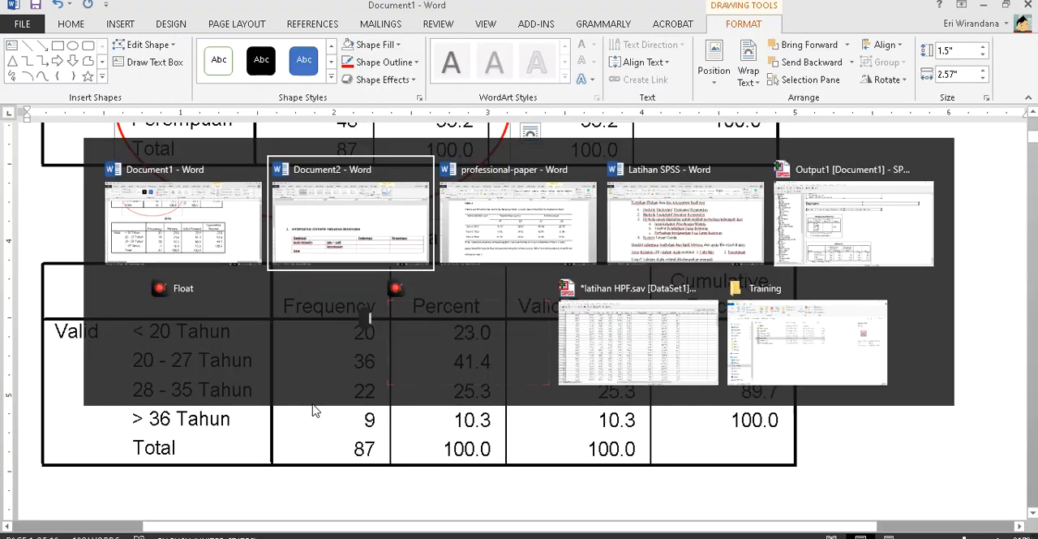
key(Tab)
text(< 20 Tahun)
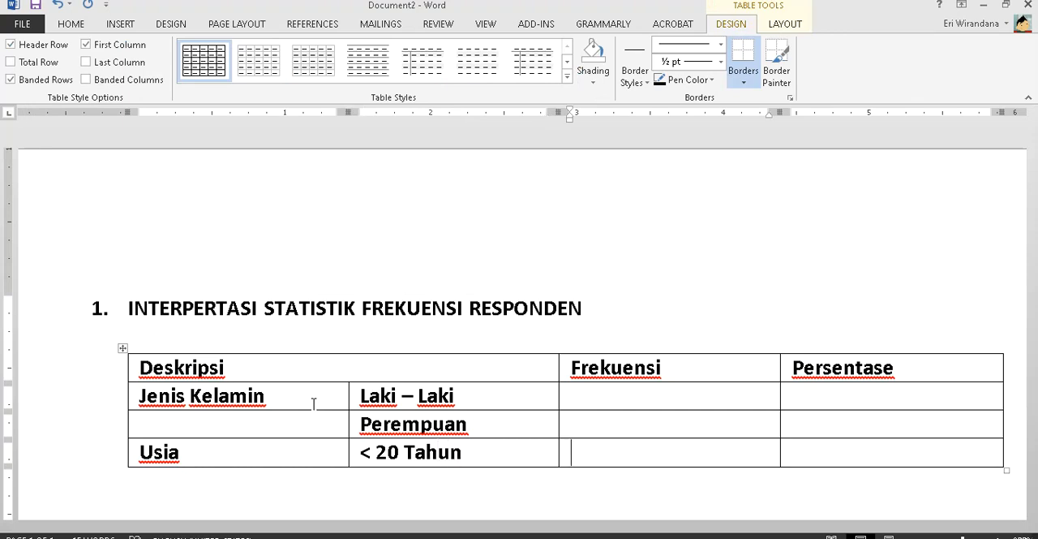
- Add a row with the age category "20 – 27 Tahun" in the second column
key(Tab)
key(Tab)
key(Tab)
key(Tab)
key(alt+Tab)
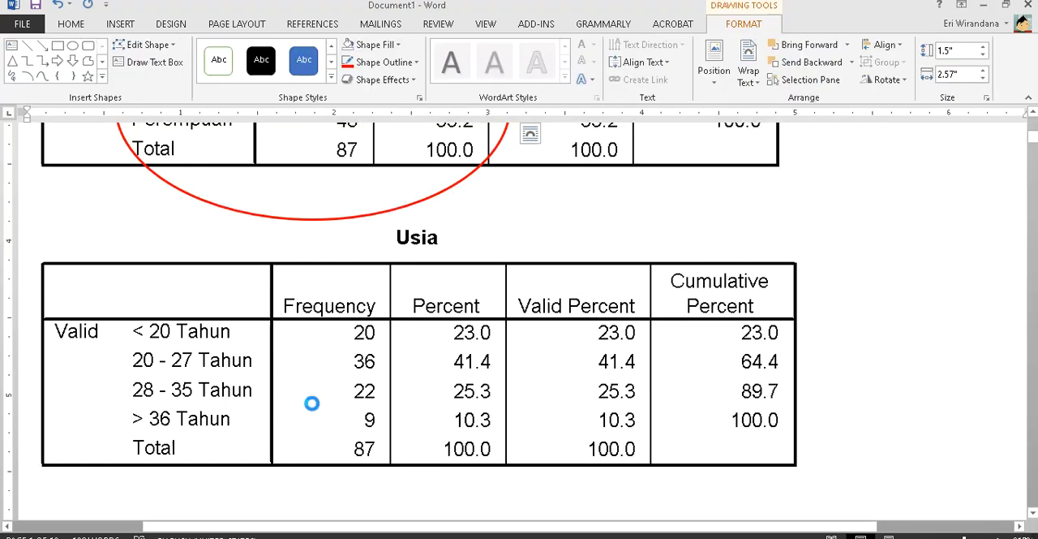
key(alt+Tab)
text(20 - 27 Tahun)
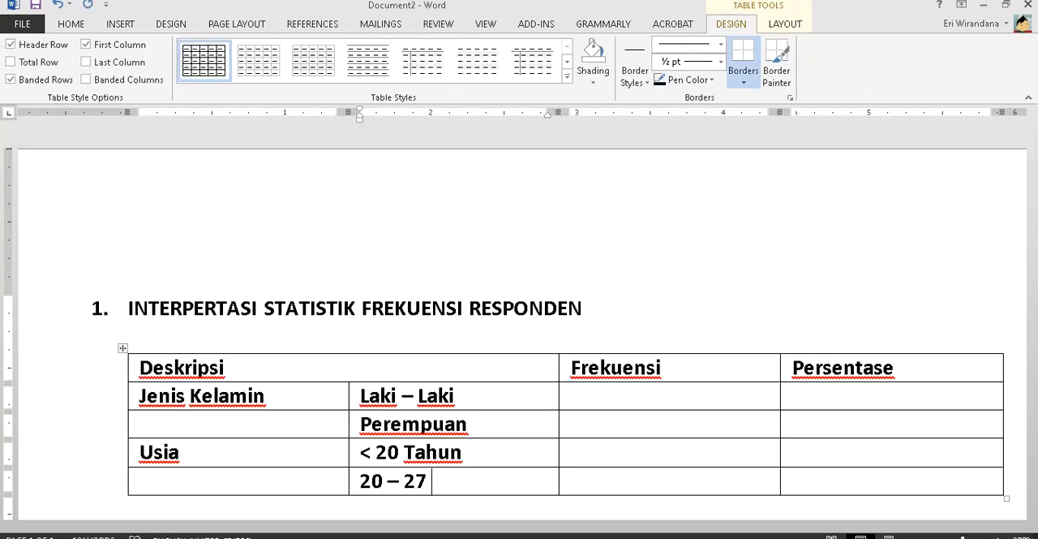
- Add a row with the age category "28 – 35 Tahun" in the second column
key(Tab)
key(Tab)
key(Tab)
key(alt+Tab)
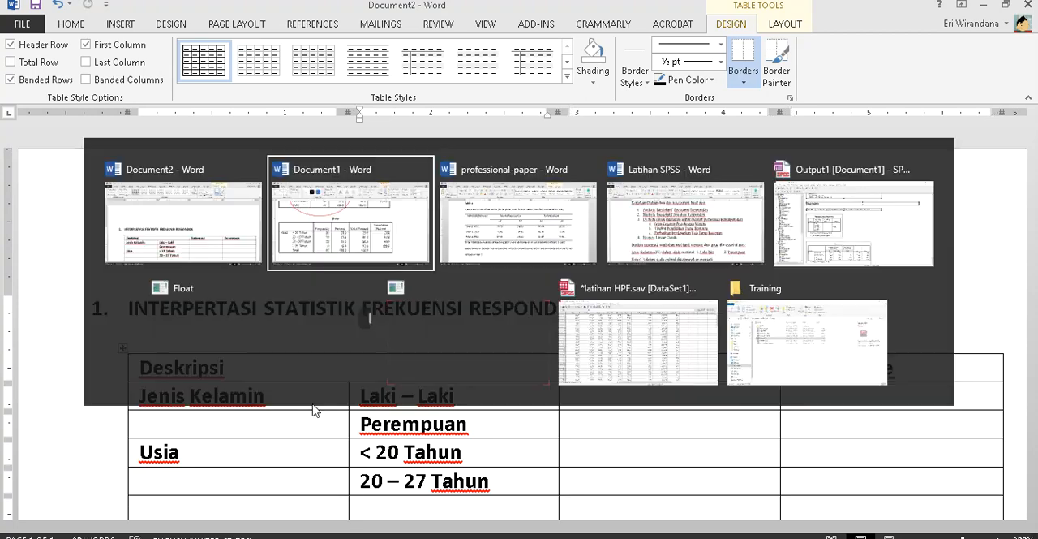
key(alt+Tab)
text(8)
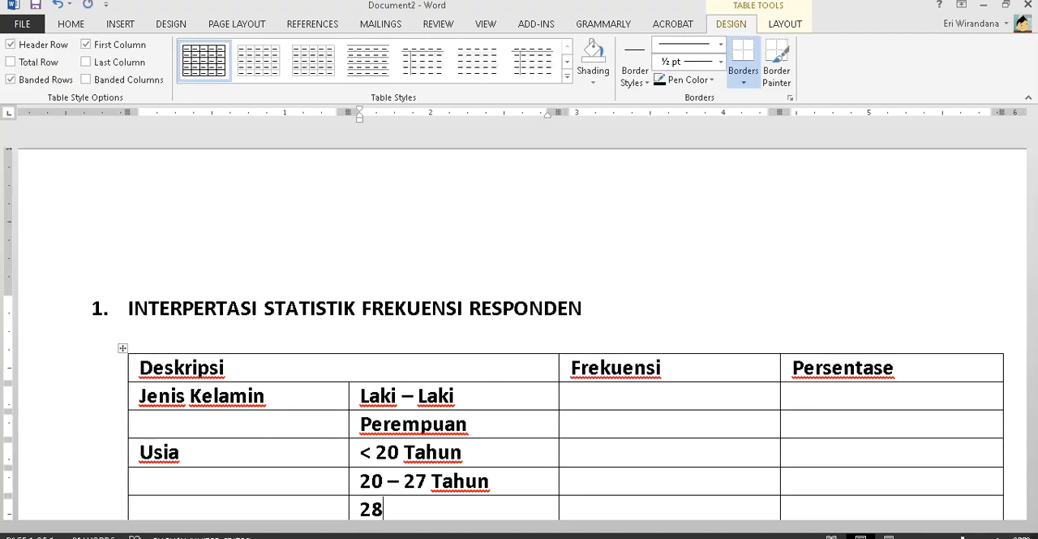
text( - 35 Ta)
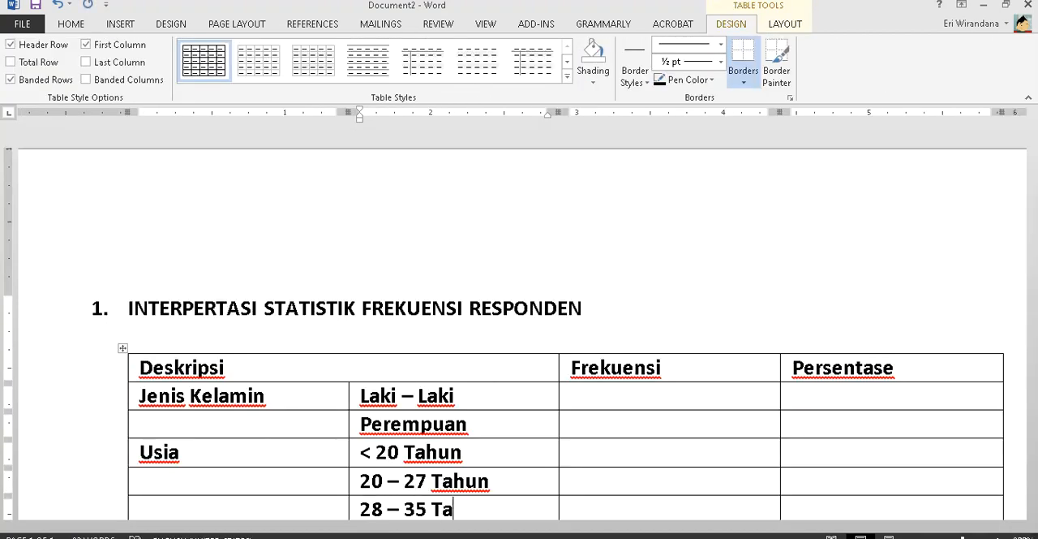
text(hun)
- Add a row with the age category "> 36 Tahun" in the second column, undoing the automatic bullet formatting
key(Tab)
key(Tab)
key(Tab)
key(Tab)
scroll(314, 403, down, 4)
key(alt+Tab)
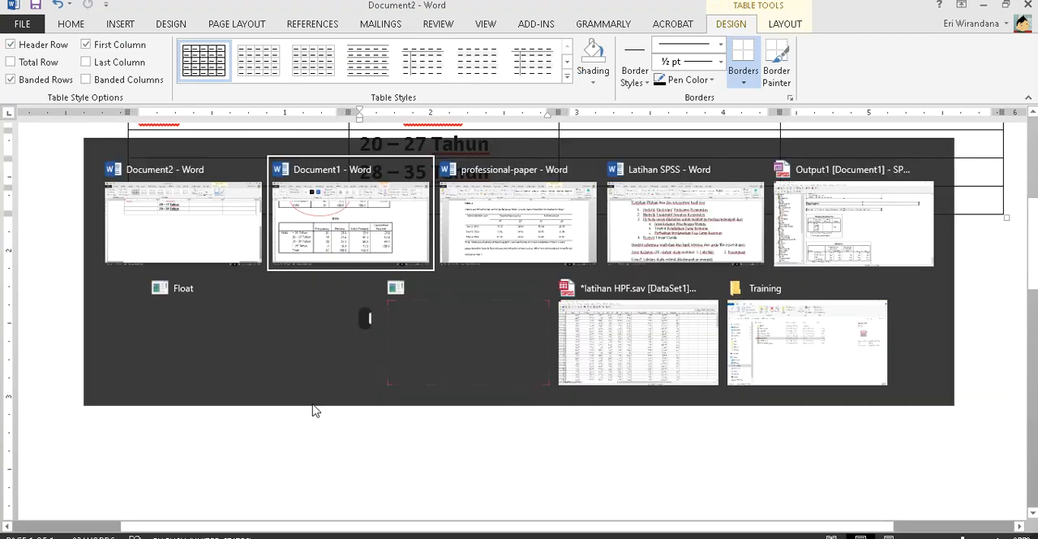
key(alt+Tab)
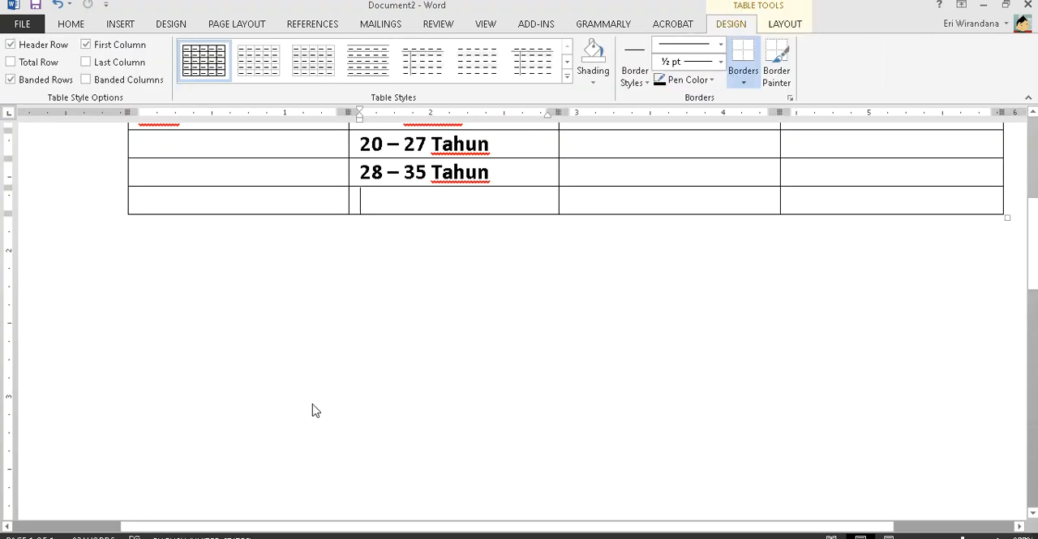
text(> 3)
key(ctrl+z)
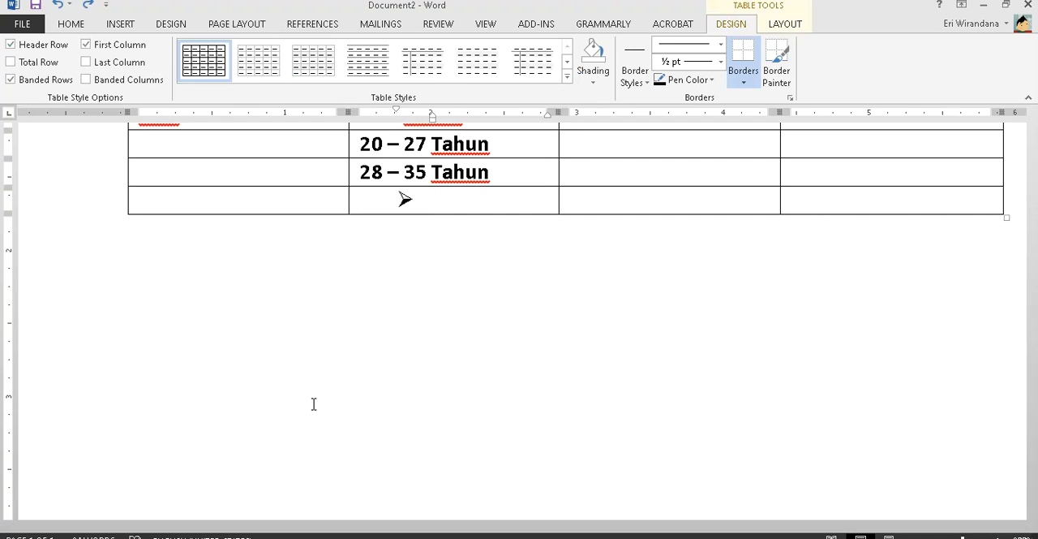
key(ctrl+z)
text(35)
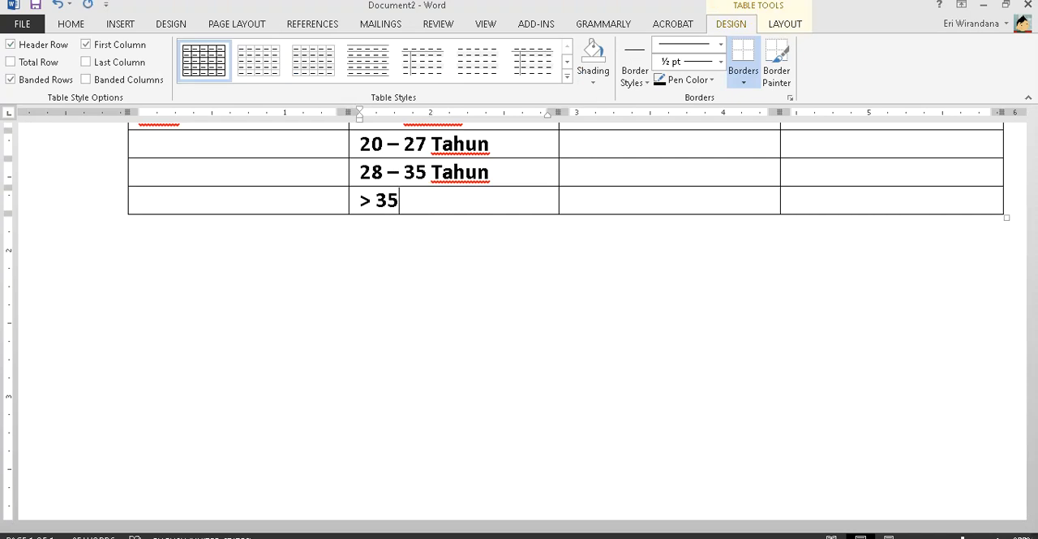
key(BackSpace)
text(6 Tahun)
- Add a table row labelled "Pendidikan" with the first education category "SMA" from the output document's Pendidikan table
key(Tab)
key(Tab)
key(Tab)
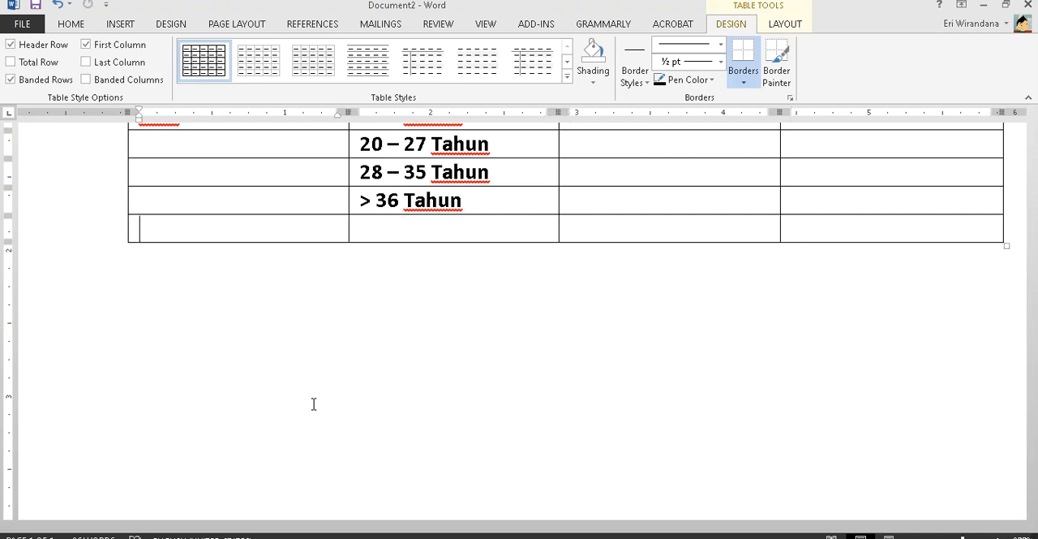
key(alt+Tab)
scroll(312, 401, down, 3)
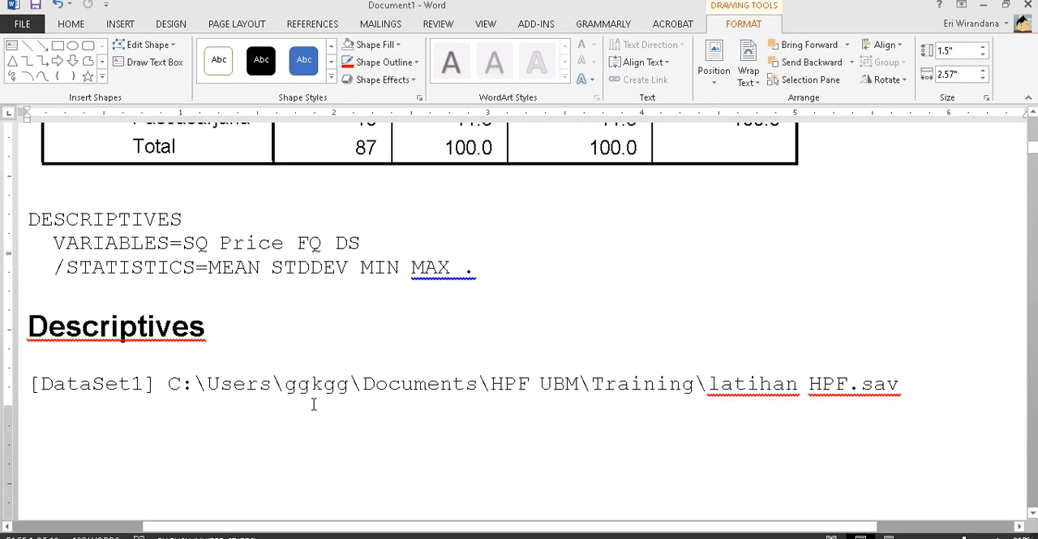
scroll(311, 401, up, 3)
key(alt+Tab)
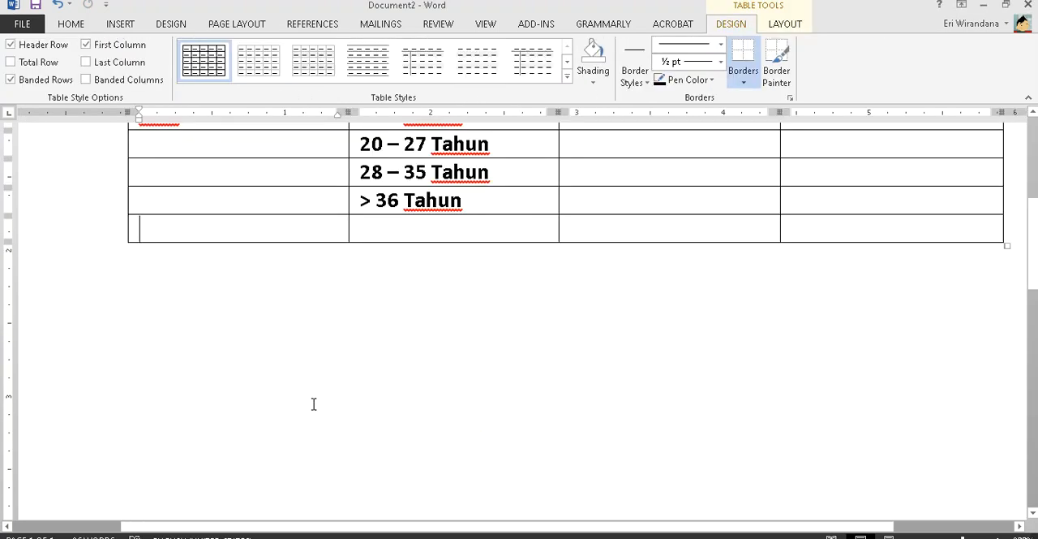
text(Pendidikan)
key(Tab)
text(SMA)
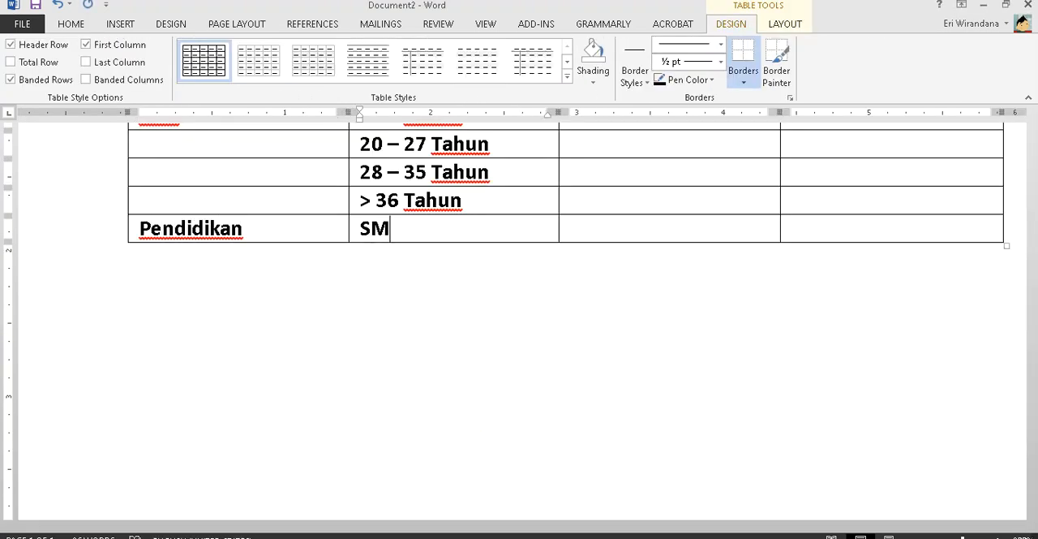
- Add a row with the education category "Diploma" in the second column, checking the output document for the name
key(Tab)
key(Tab)
key(Tab)
key(Tab)
key(alt+Tab)
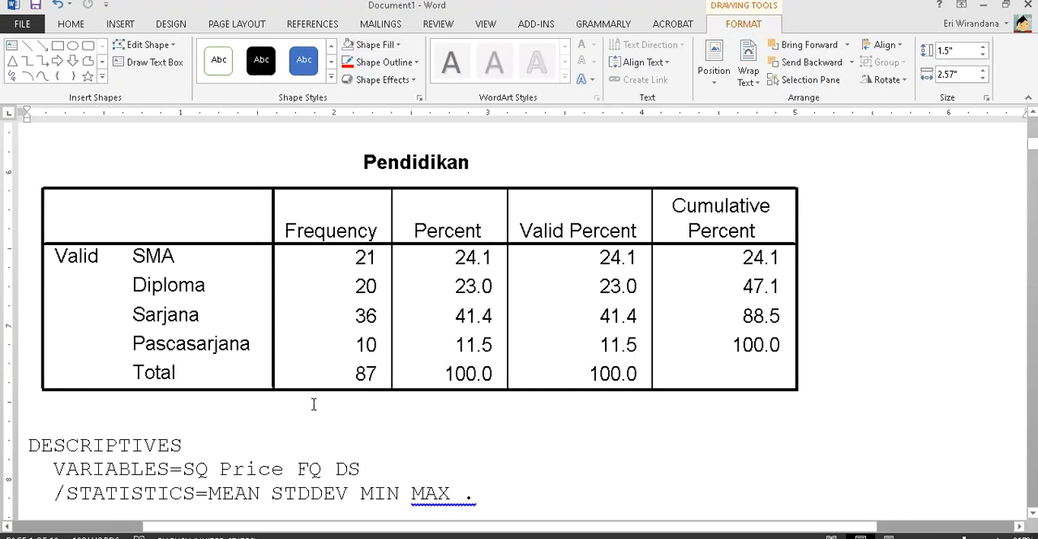
key(alt+Tab)
text(lp;)
key(BackSpace)
key(BackSpace)
key(BackSpace)
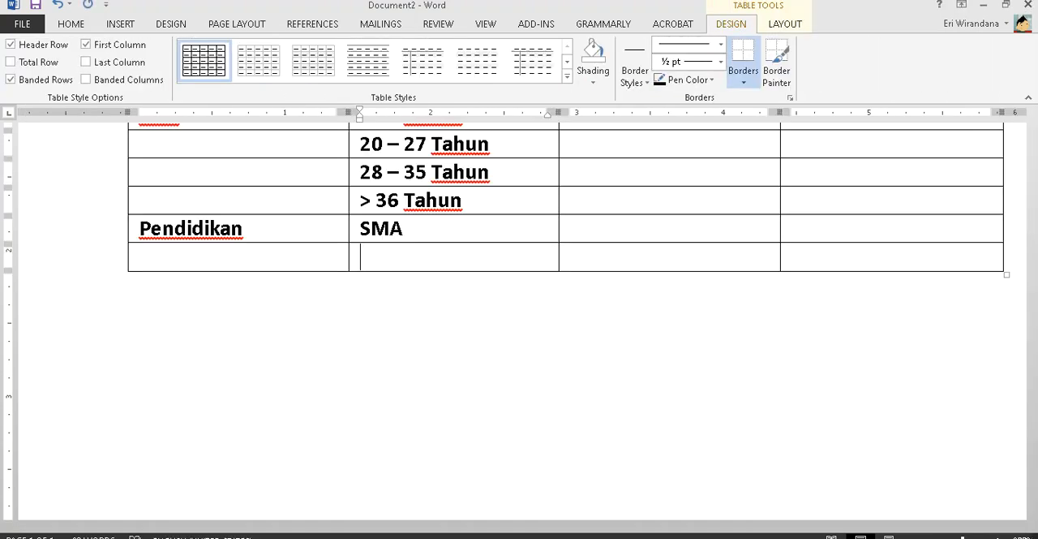
text(Diploma)
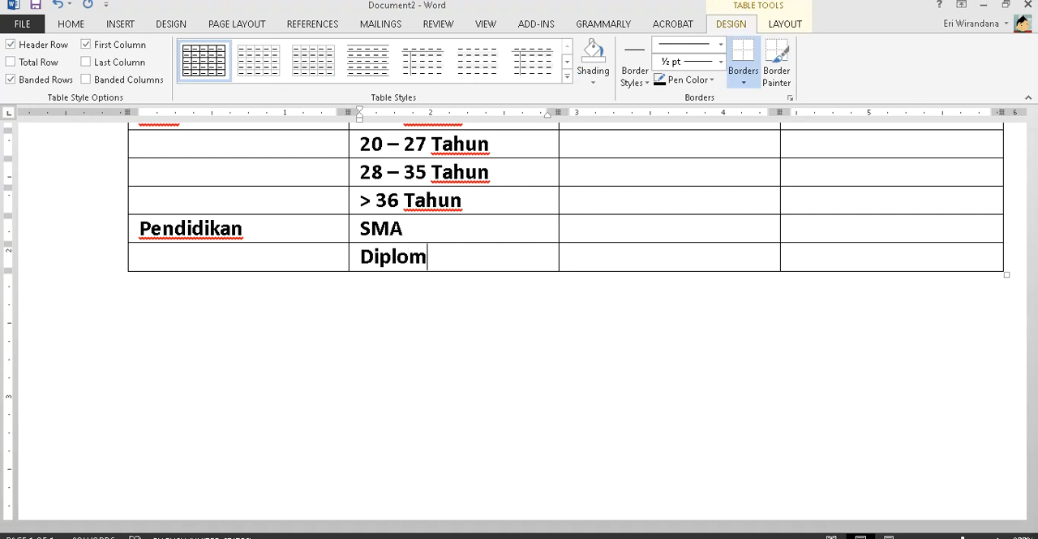
- Add a row with the education category "Sarjana" in the second column
key(Tab)
key(Tab)
key(Tab)
key(Tab)
text(Sarjana)
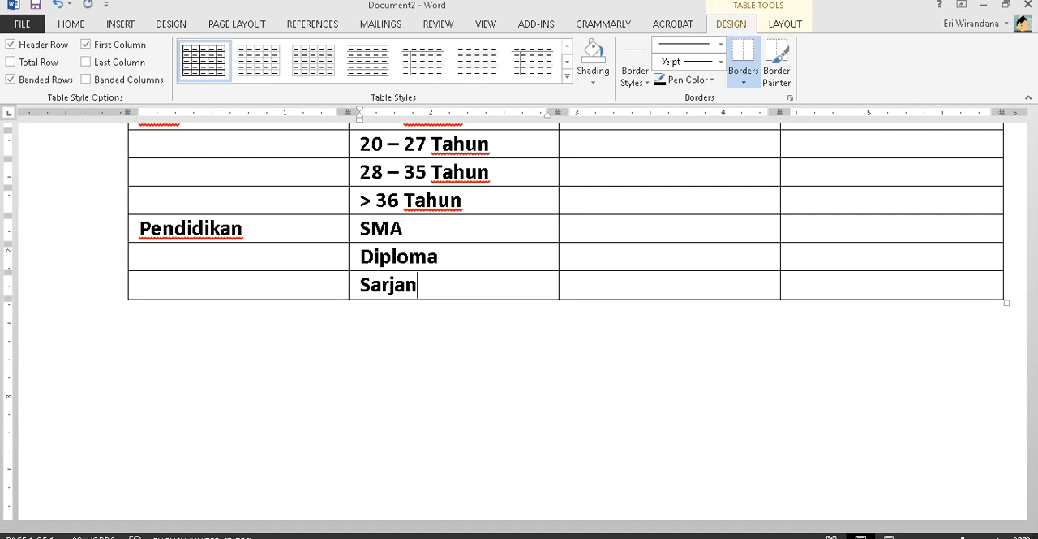
- Add a row with the education category "Pascasarjana" in the second column
key(Tab)
key(Tab)
key(Tab)
key(Tab)
text(Pas)
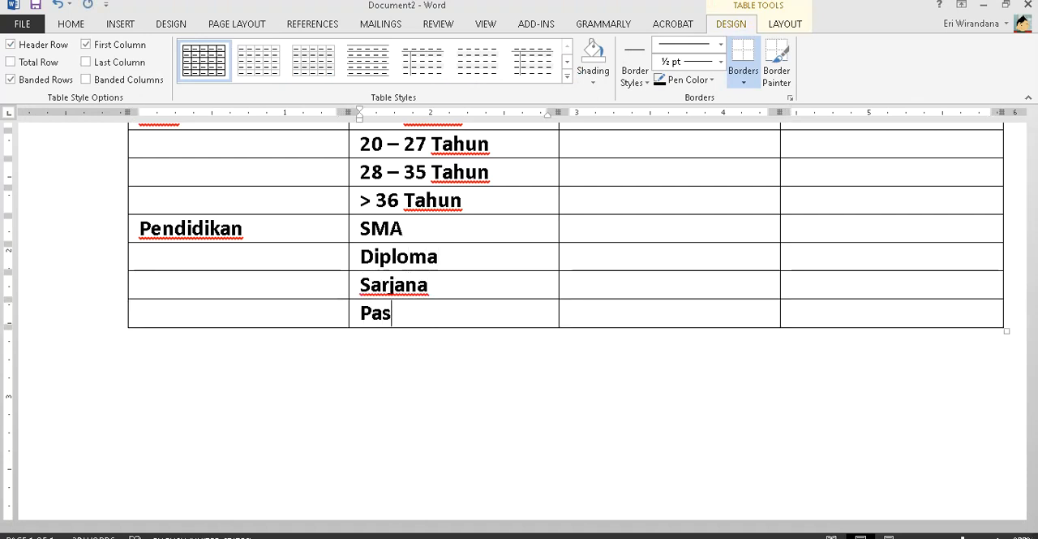
text(casarj)
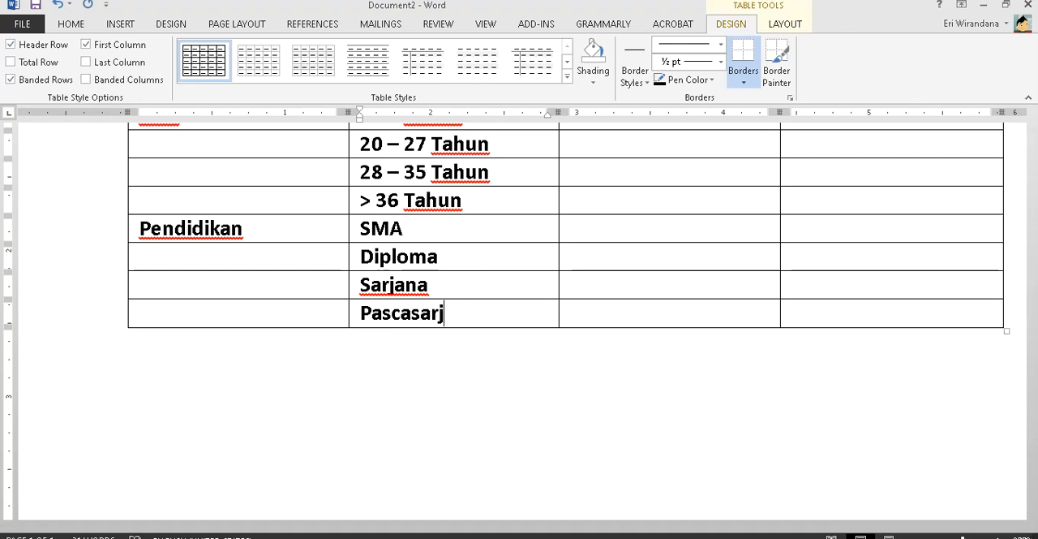
text(ana)
- Remove the bold formatting from all variable and category labels below the table's header row
scroll(314, 403, up, 5)
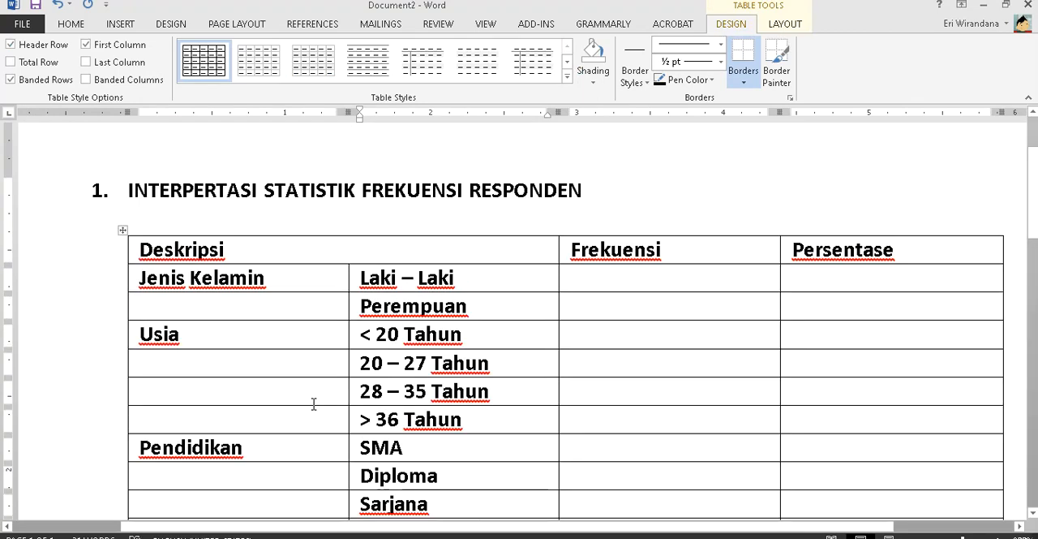
scroll(314, 404, down, 2)
drag(270, 214, 466, 460)
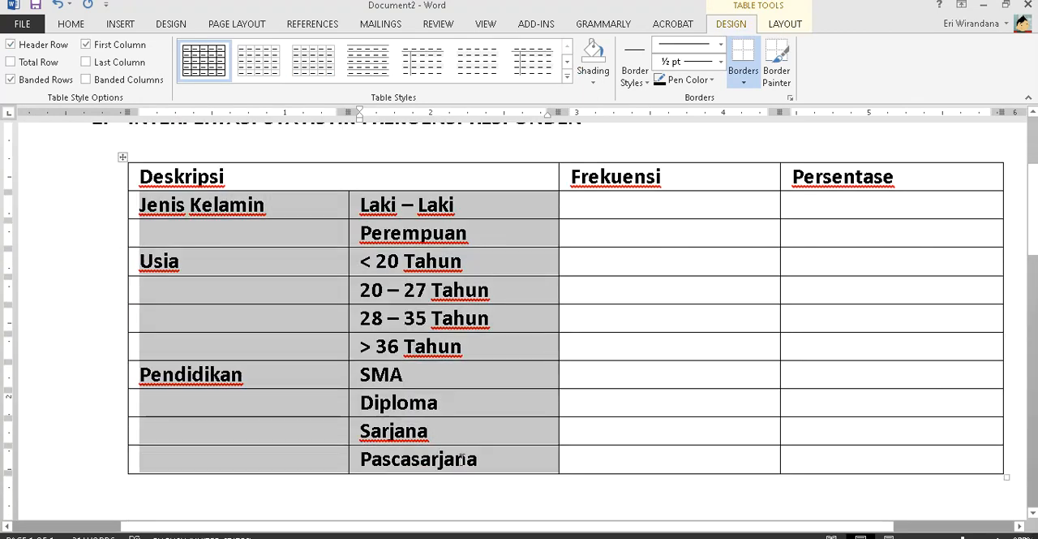
key(ctrl+b)
- Centre the header texts Deskripsi, Frekuensi and Persentase in their cells
drag(244, 185, 811, 174)
click(77, 25)
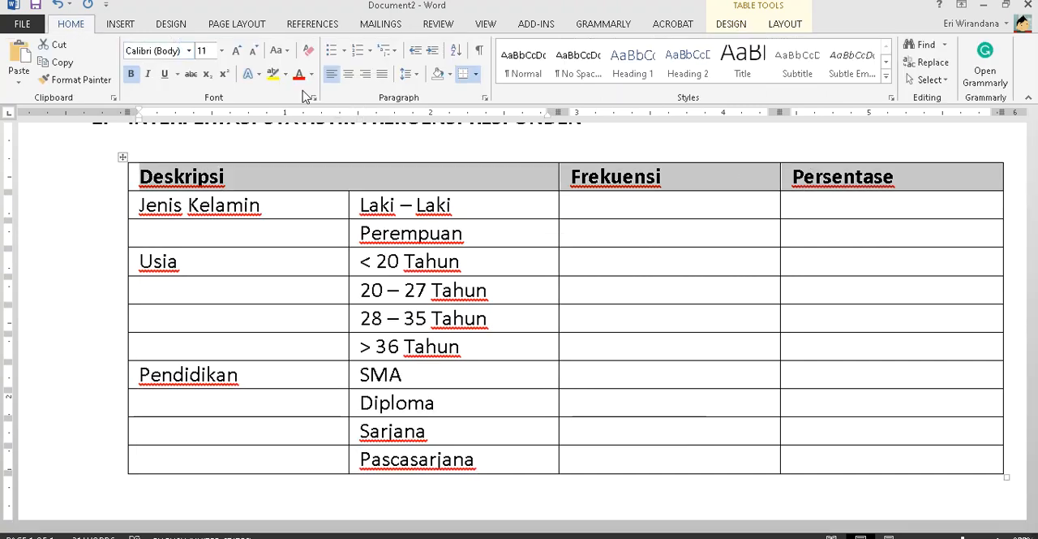
click(348, 74)
- Merge the first-column cells of the Jenis Kelamin rows into one cell, and do the same for the Usia rows
drag(323, 229, 315, 235)
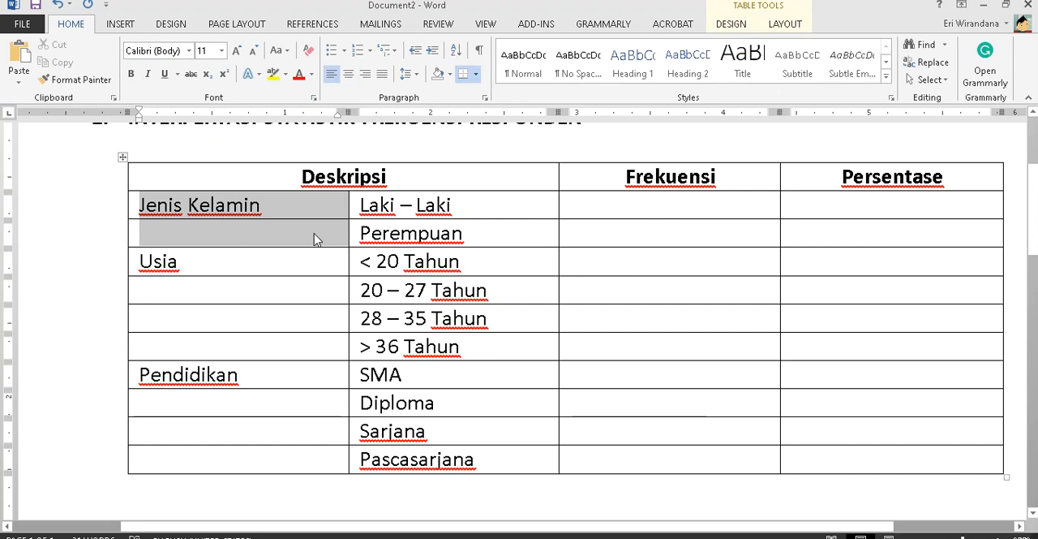
right_click(316, 235)
click(403, 362)
drag(264, 258, 282, 346)
right_click(294, 351)
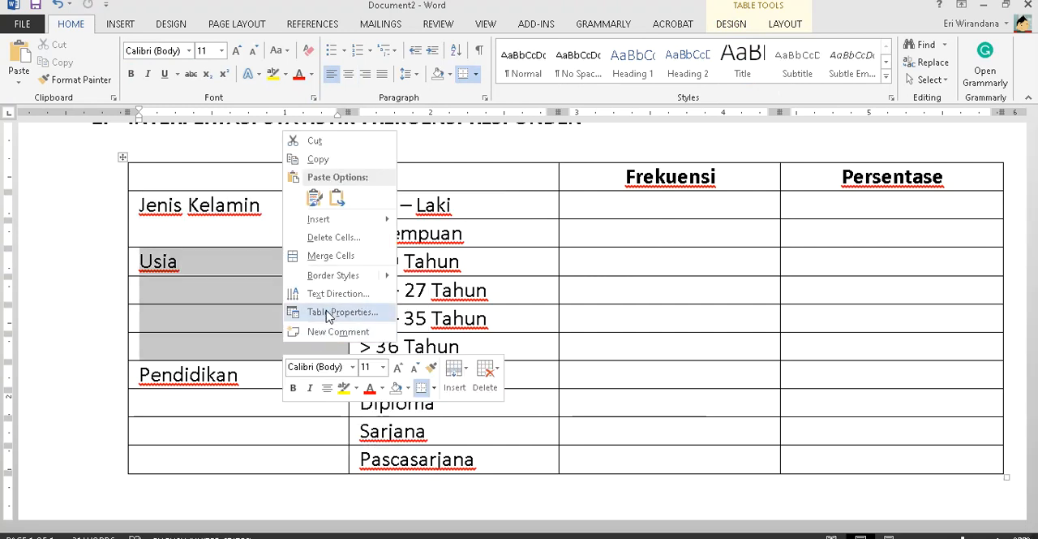
click(334, 262)
- Merge the first-column cells of the Pendidikan rows and narrow the first column to fit its contents
drag(284, 374, 286, 454)
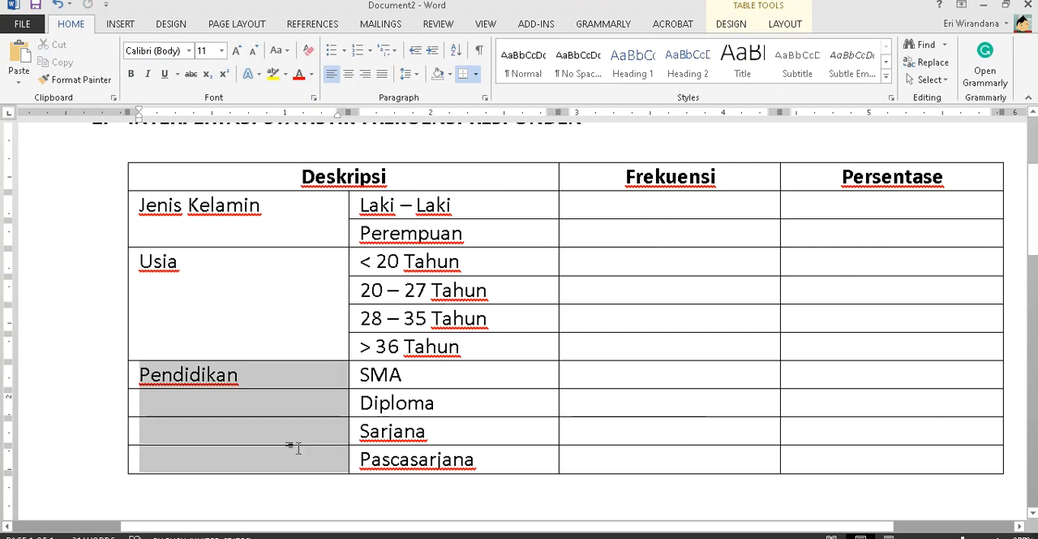
right_click(346, 425)
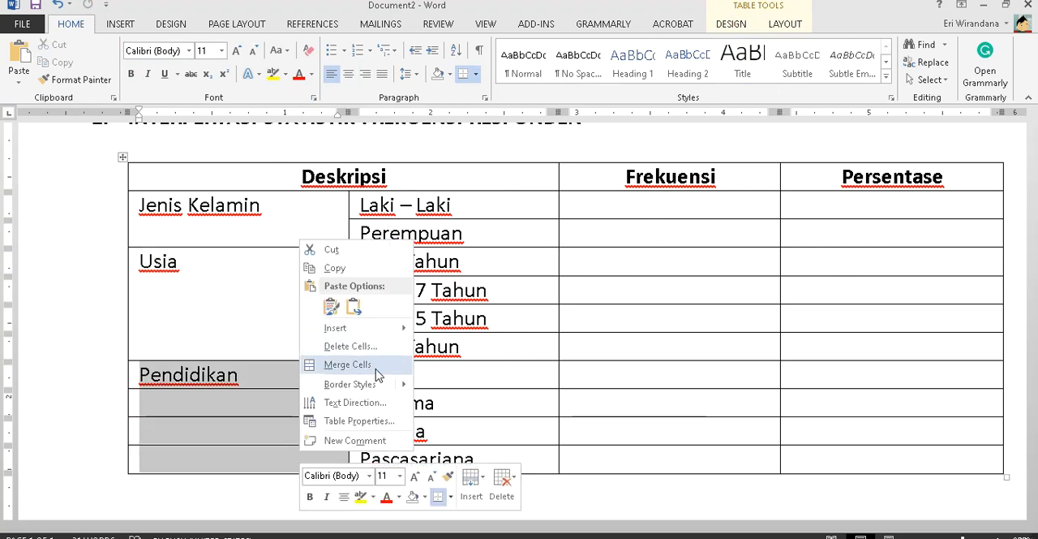
click(344, 364)
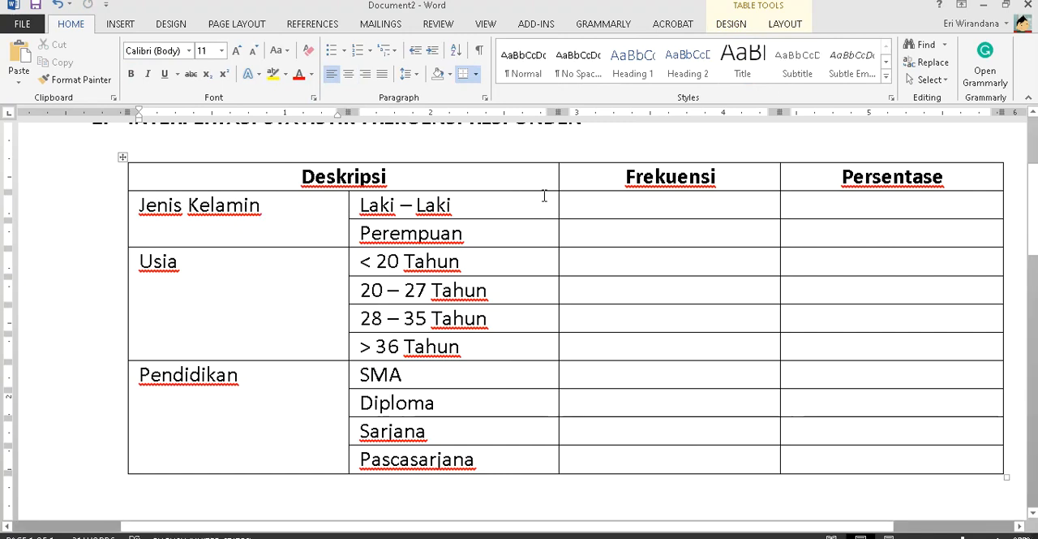
double_click(349, 206)
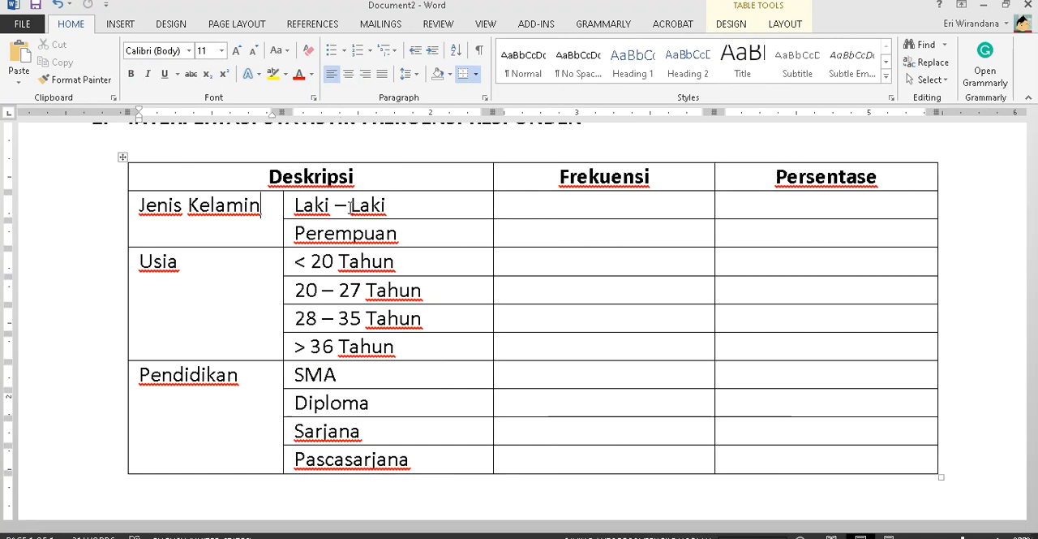
- Enter the frequencies 39 for Laki – Laki and 48 for Perempuan from the output document, in non-bold text
key(alt+Tab)
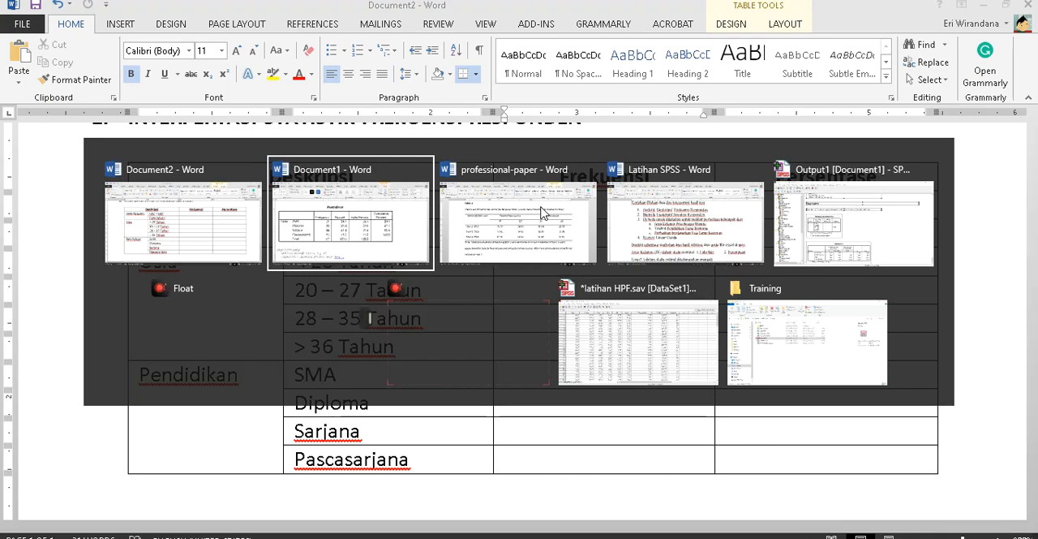
scroll(541, 207, up, 7)
scroll(541, 207, down, 3)
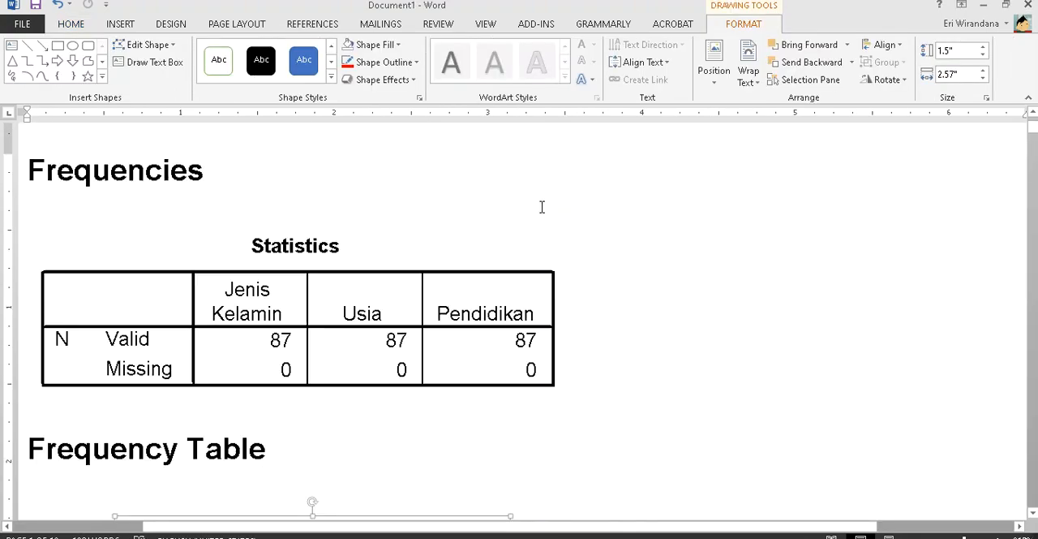
scroll(541, 209, down, 3)
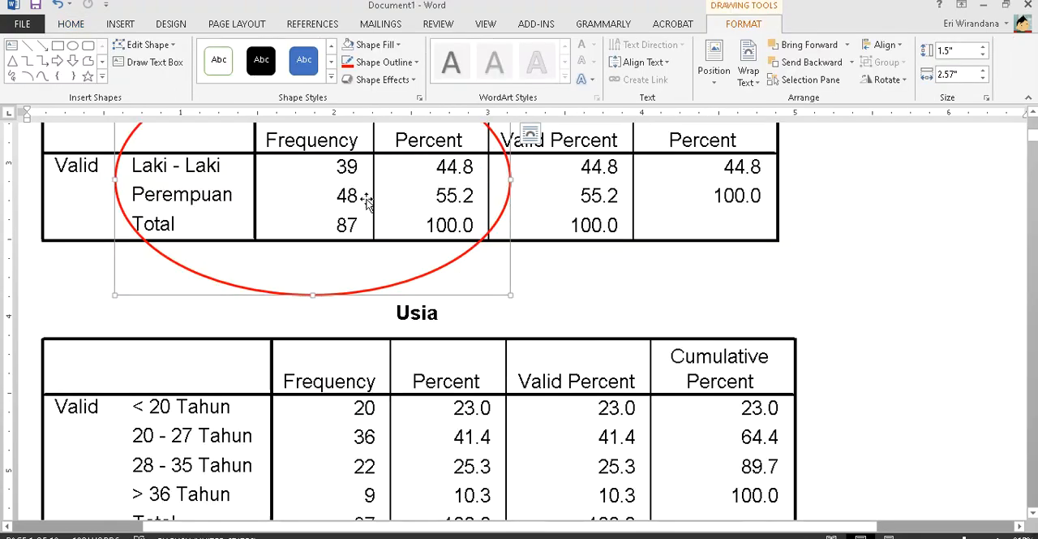
key(alt+Tab)
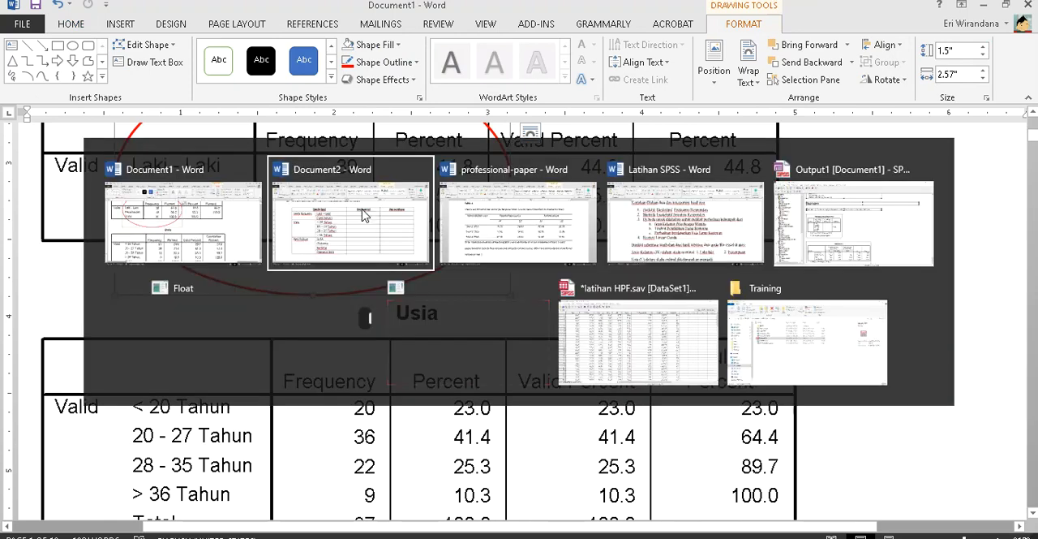
click(362, 213)
text(39)
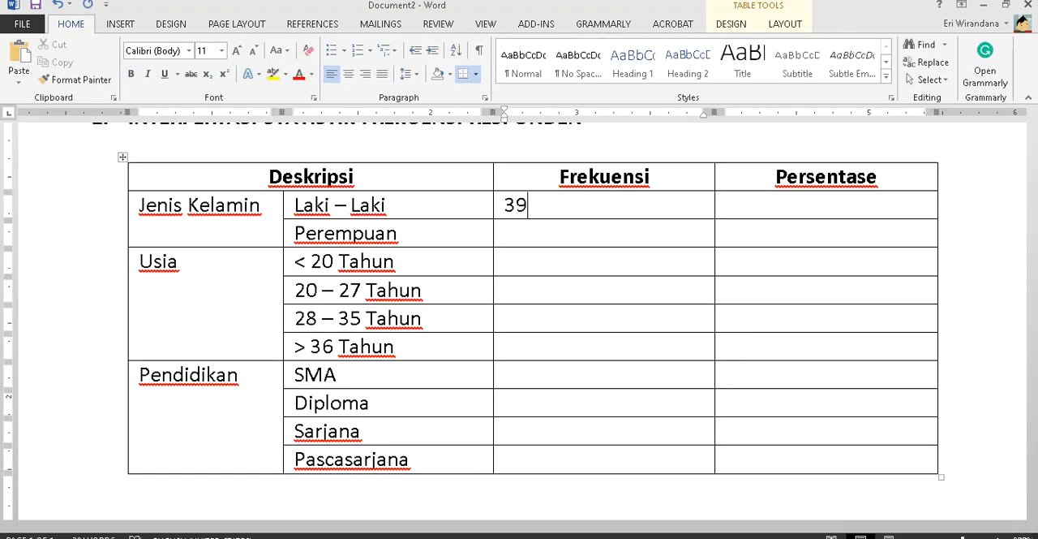
key(ctrl+b)
text(4848)
key(Tab)
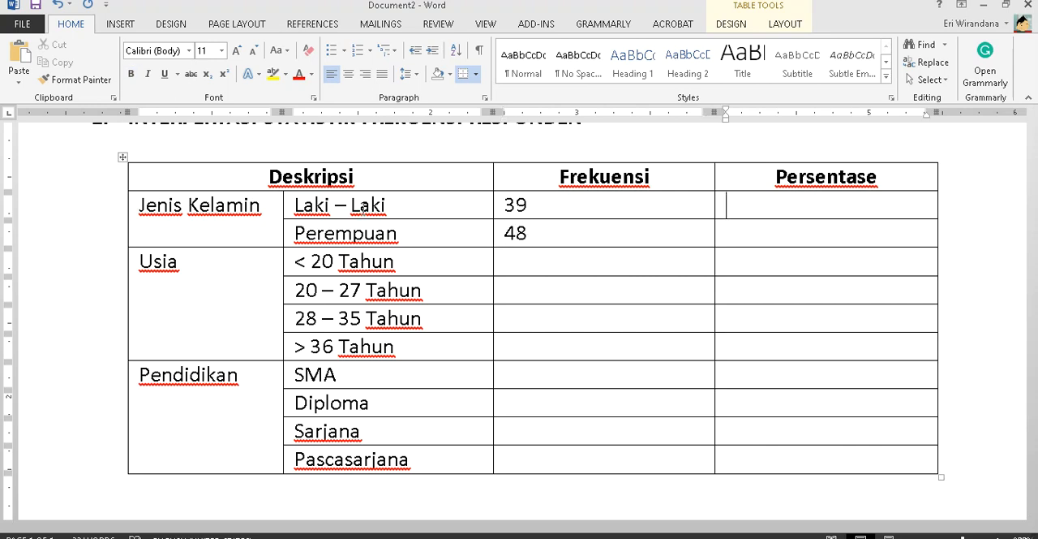
- Enter 44.8% as the Persentase for Laki – Laki, taken from the output document
key(alt+Tab)
key(alt+Tab)
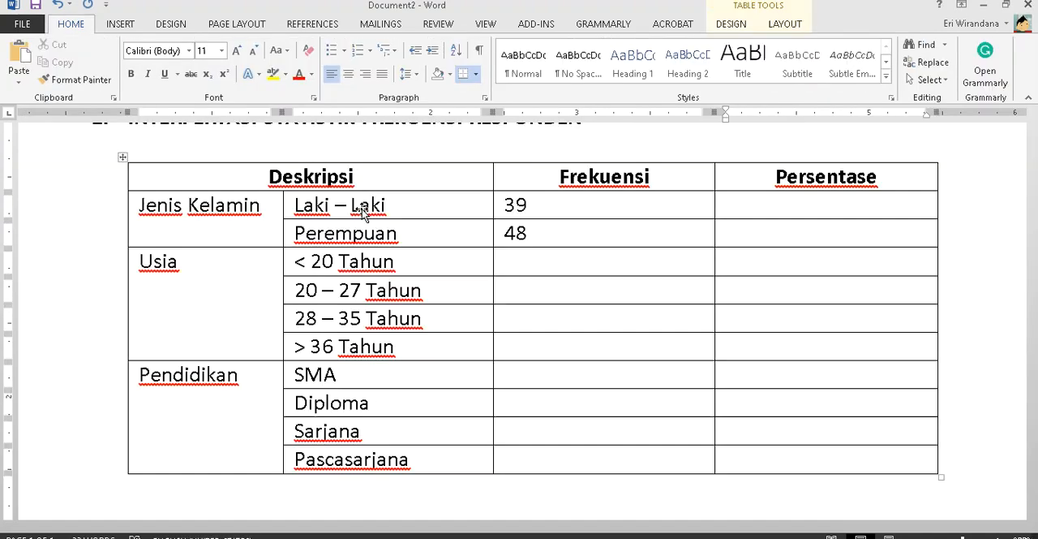
text(44.8%)
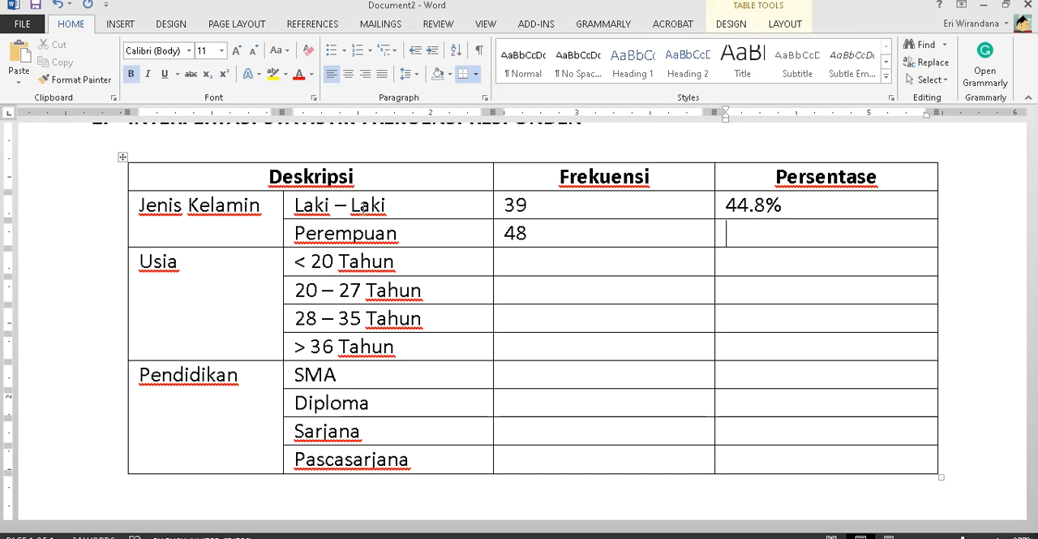
- Enter 55.2% as the Persentase for Perempuan from the output document, in non-bold text
key(alt+Tab)
key(alt+Tab)
key(Down)
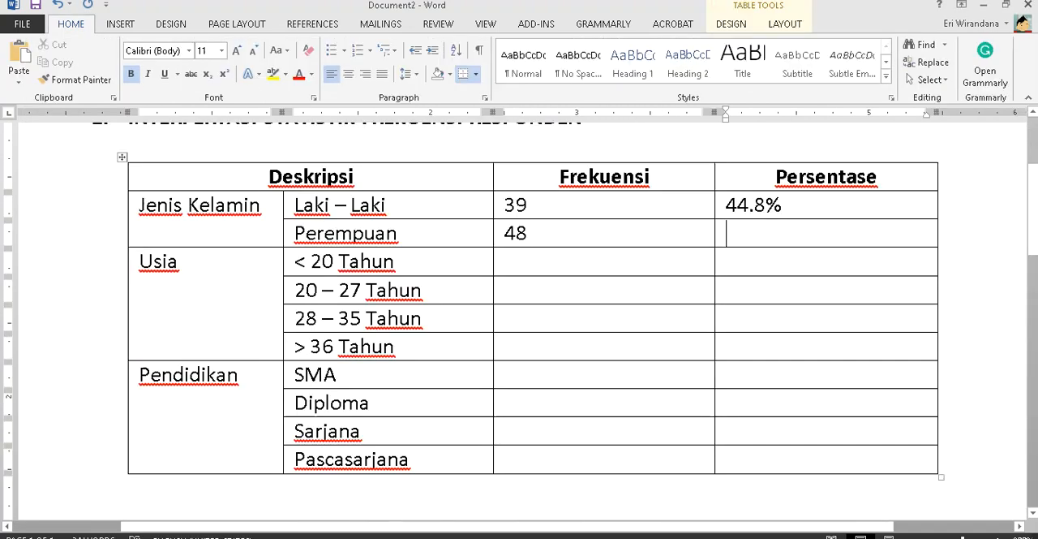
text(55.)
key(BackSpace)
key(BackSpace)
key(BackSpace)
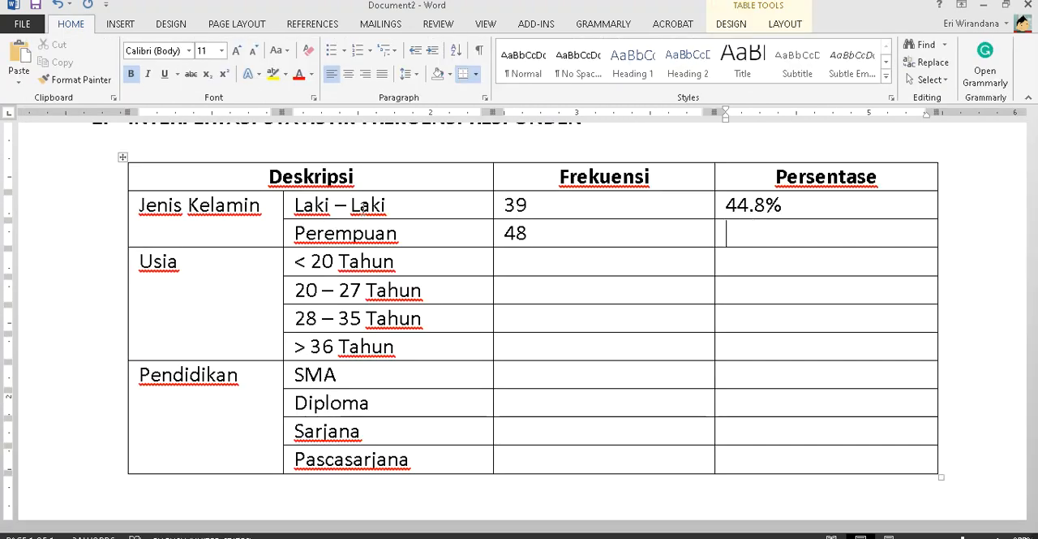
key(ctrl+b)
text(55.2%)
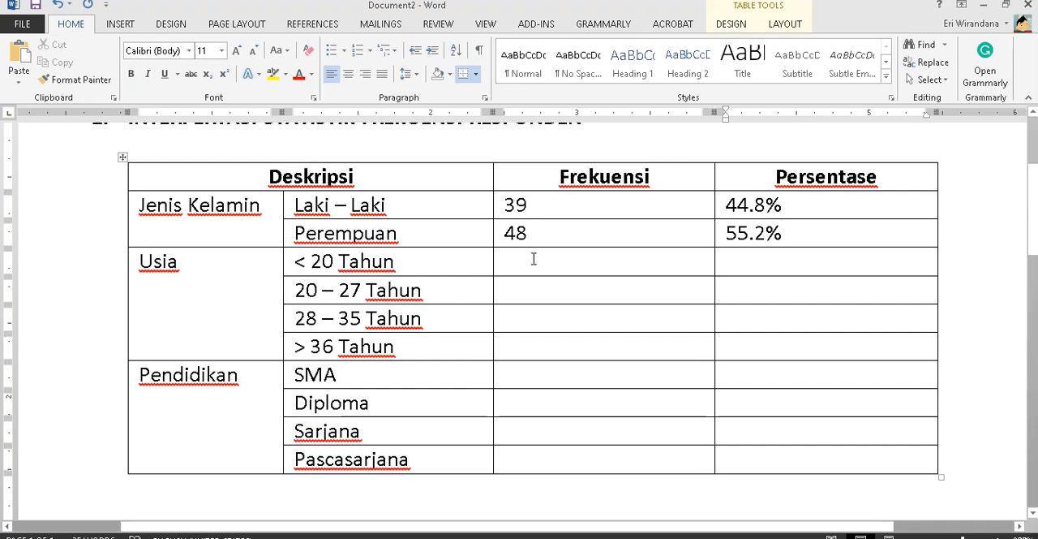
- Remove bold from the empty Frekuensi and Persentase cells of the Usia and Pendidikan rows
drag(534, 258, 799, 455)
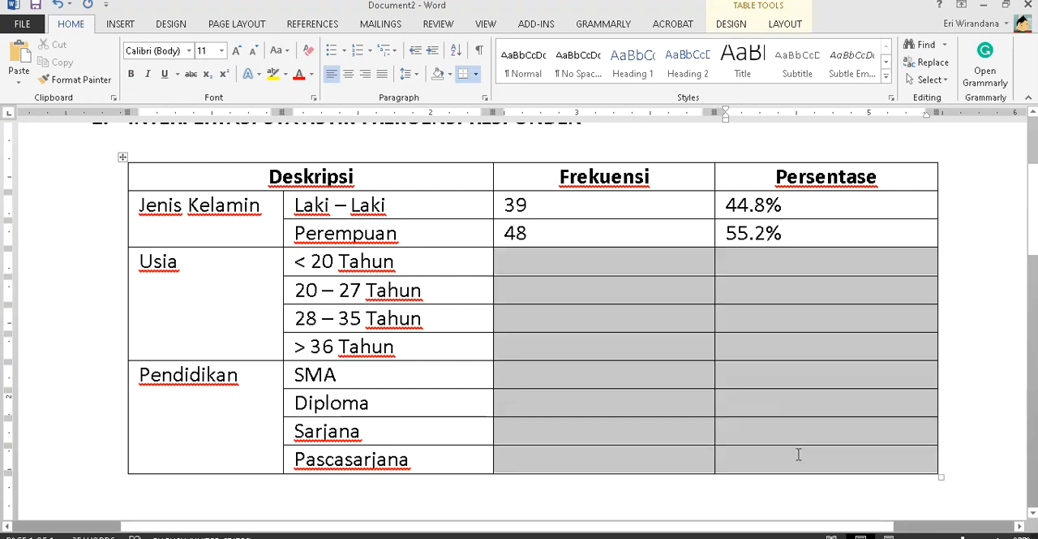
click(570, 257)
- Enter the Usia frequencies 20, 36, 22 and 9 in the Frekuensi column, taken from the output document
key(alt+Tab)
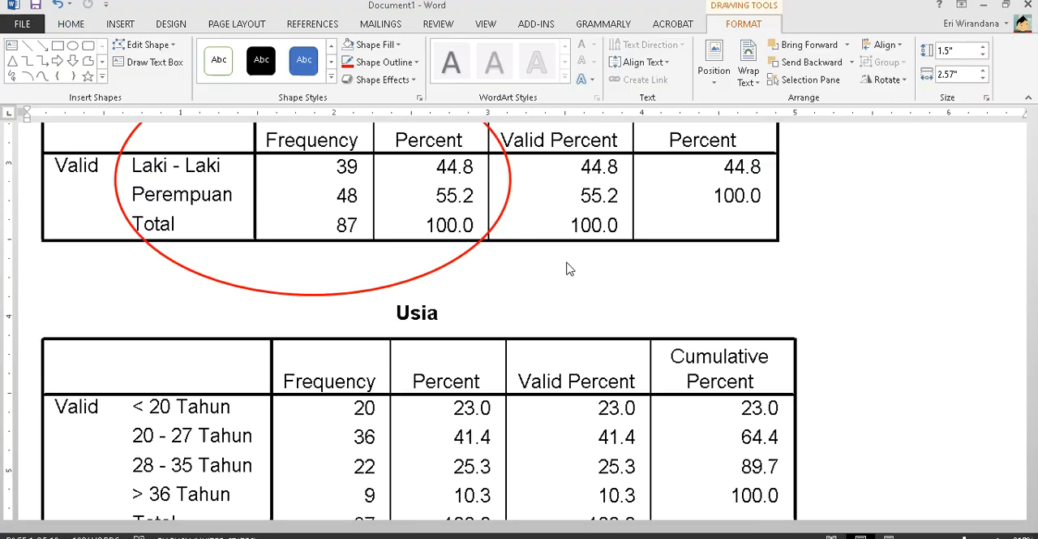
scroll(568, 262, down, 3)
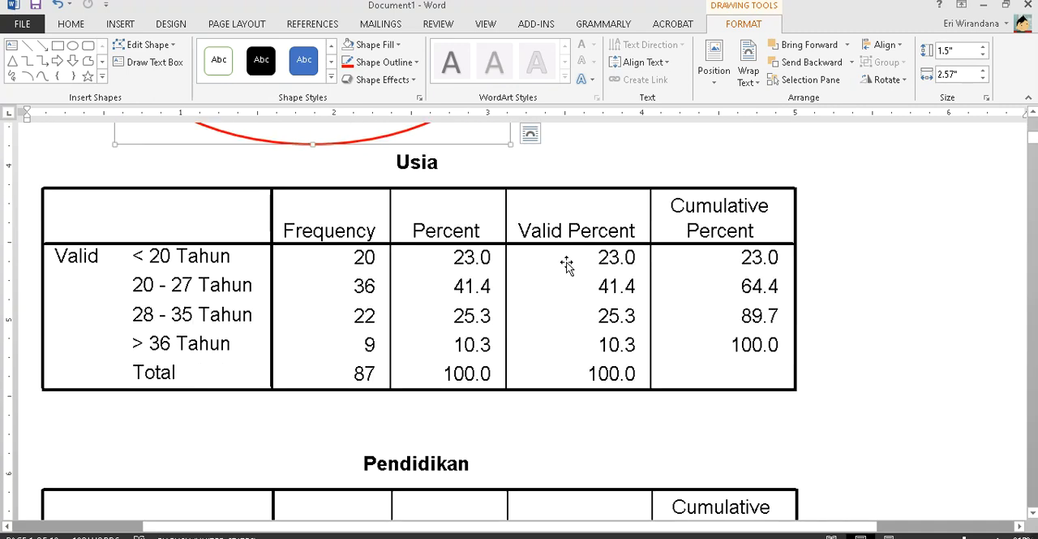
key(alt+Tab)
text(20)
key(Down)
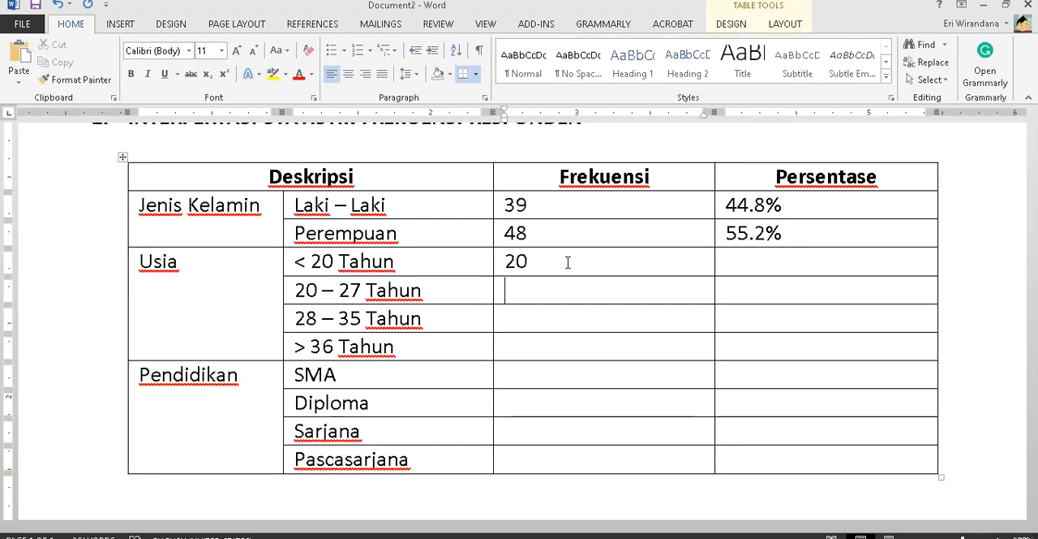
key(alt+Tab)
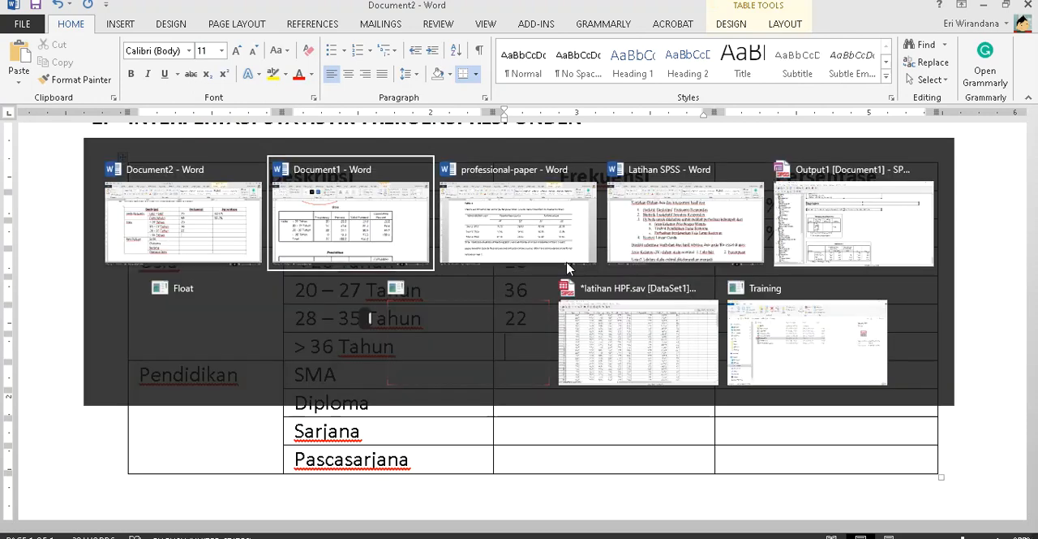
key(alt+Tab)
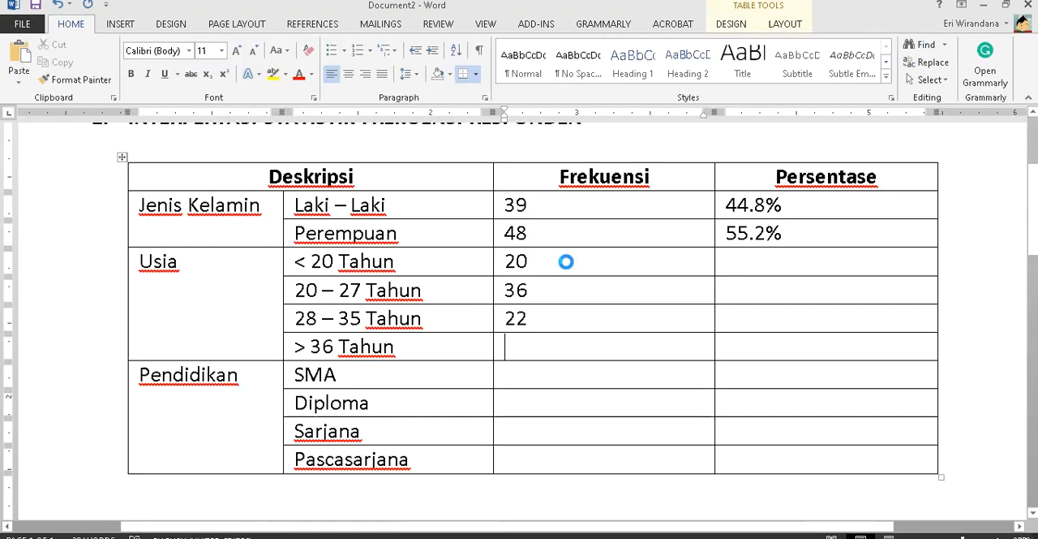
text(9)
- Enter the Persentase values 23% for < 20 Tahun and 41.4% for 20 – 27 Tahun from the output document
key(Up)
key(Up)
key(Up)
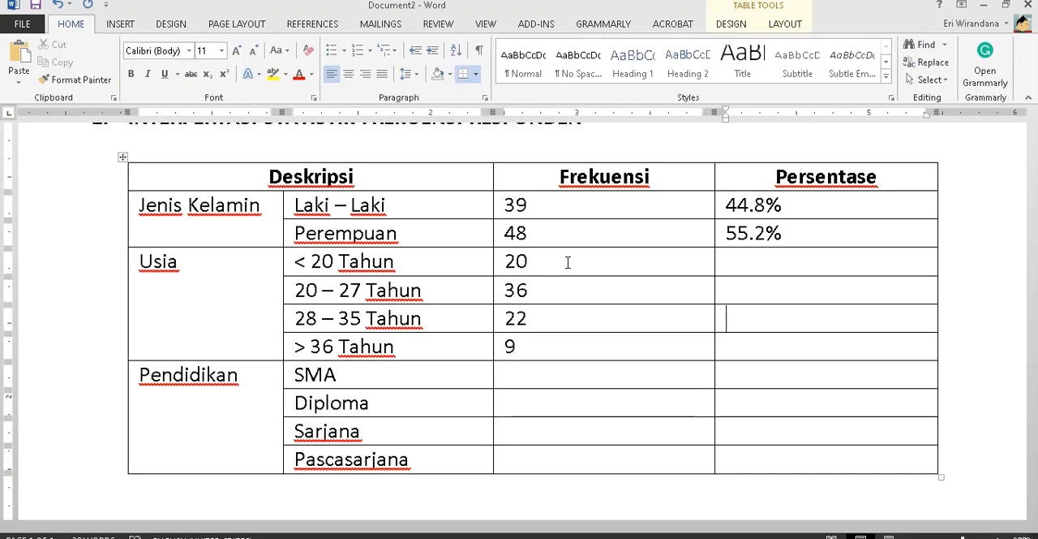
key(alt+Tab)
key(alt+Tab)
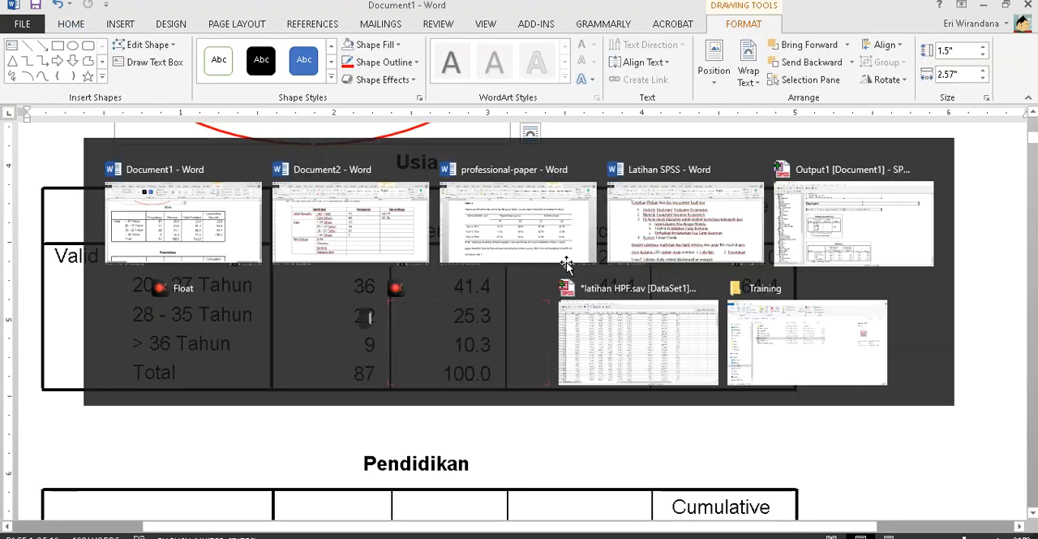
text(23%)
key(Down)
key(alt+Tab)
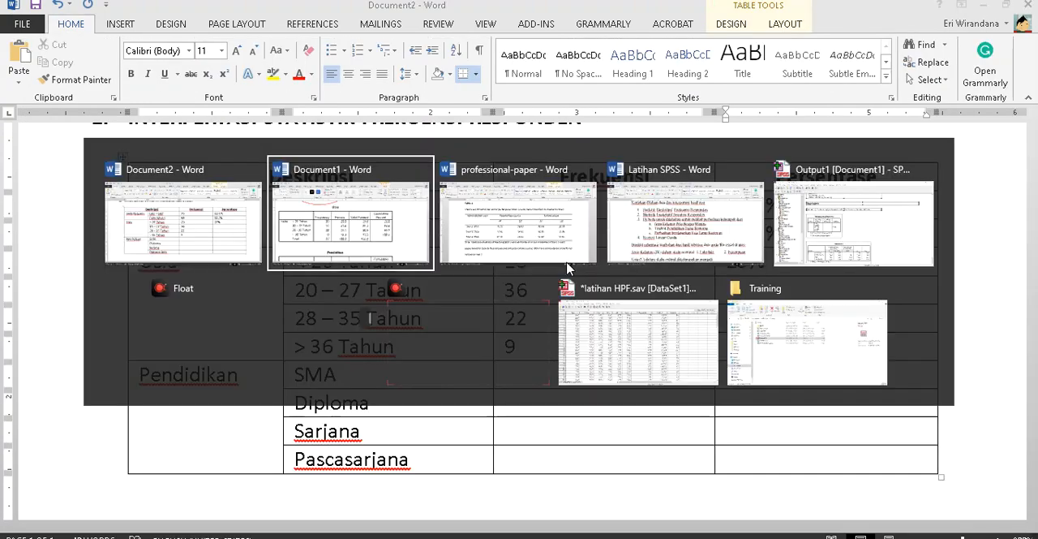
key(alt+Tab)
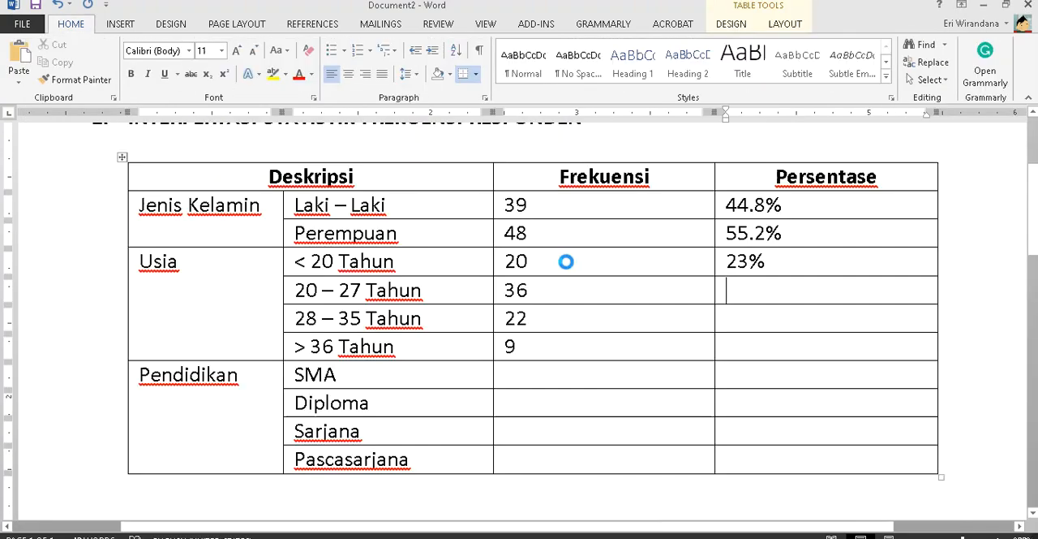
text(41.4%)
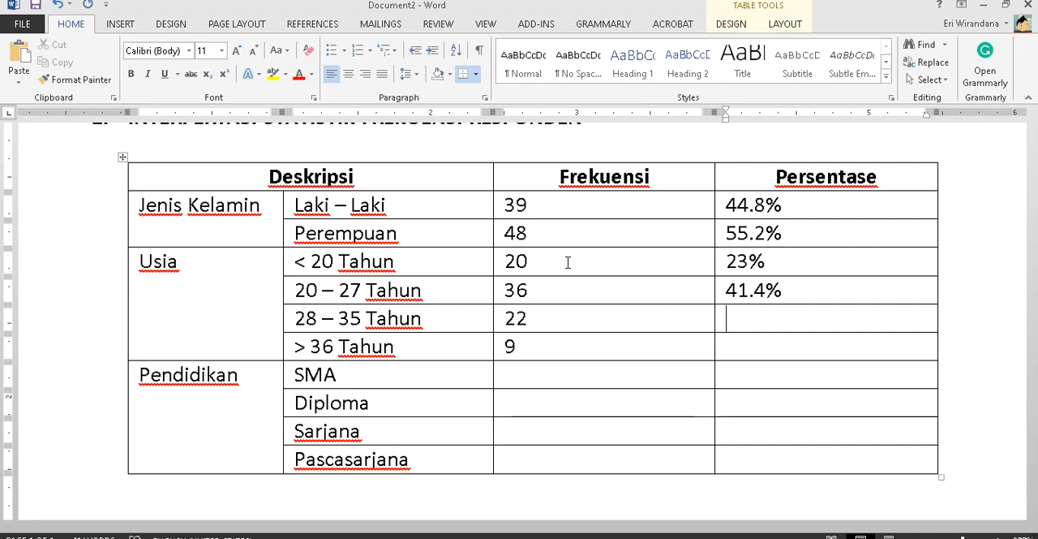
- Enter the Persentase values 25.3% for 28 – 35 Tahun and 10.3% for > 36 Tahun from the output document
key(alt+Tab)
key(alt+Tab)
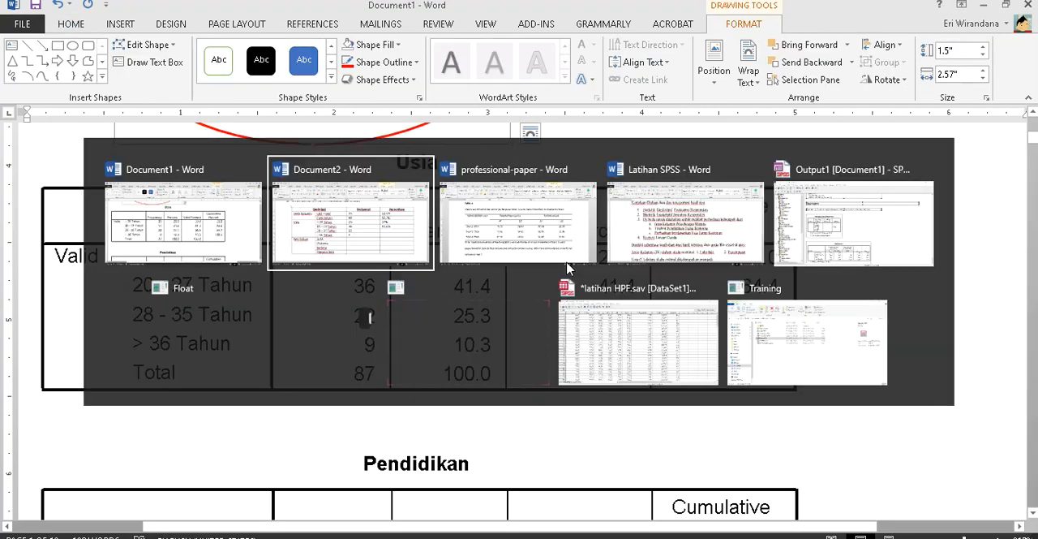
text(25.)
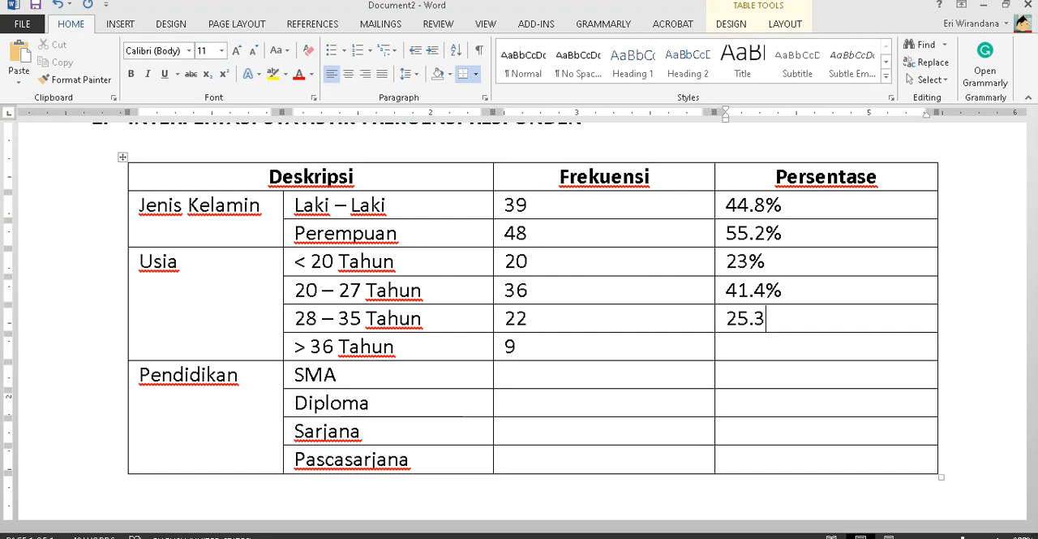
text(3%)
key(Down)
key(alt+Tab)
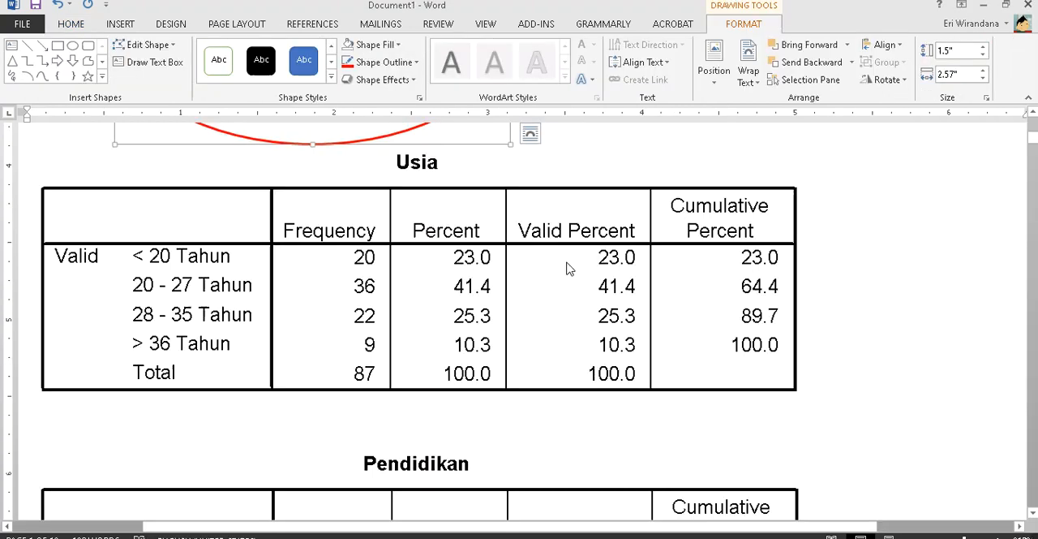
key(alt+Tab)
text(10)
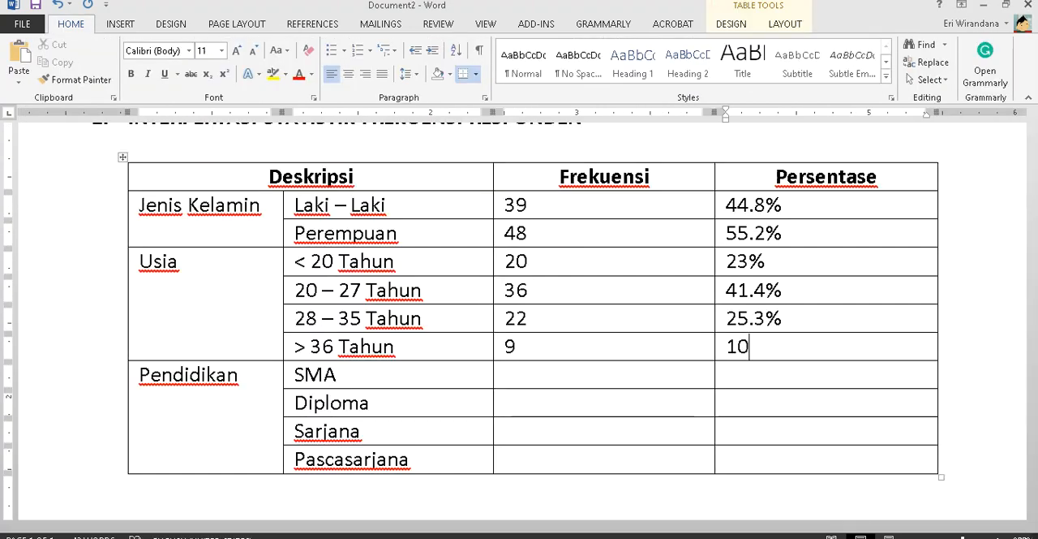
text(.3%)
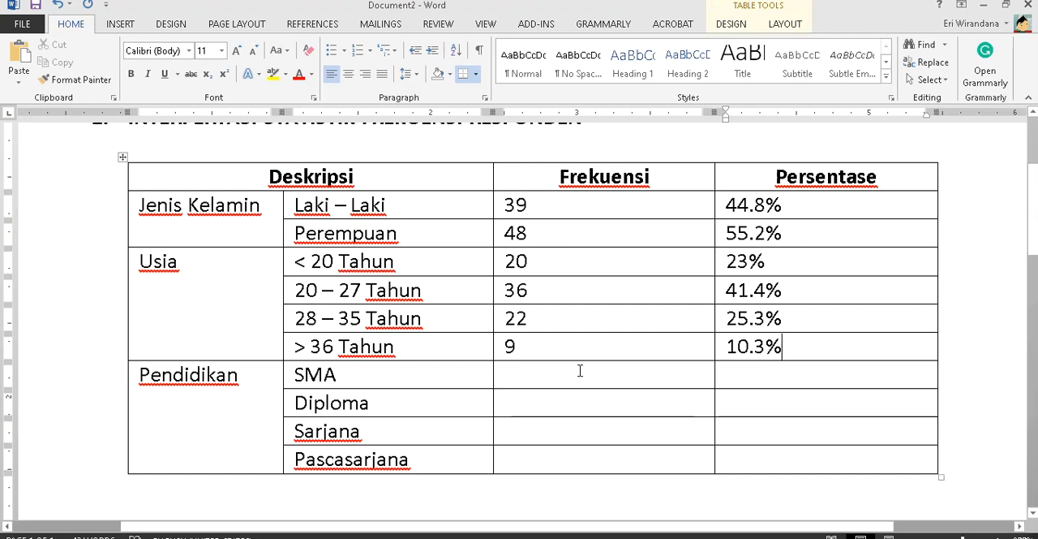
- Enter the Pendidikan frequencies 21, 20, 36 and 10 for SMA, Diploma, Sarjana and Pascasarjana from the output document
click(579, 369)
key(alt+Tab)
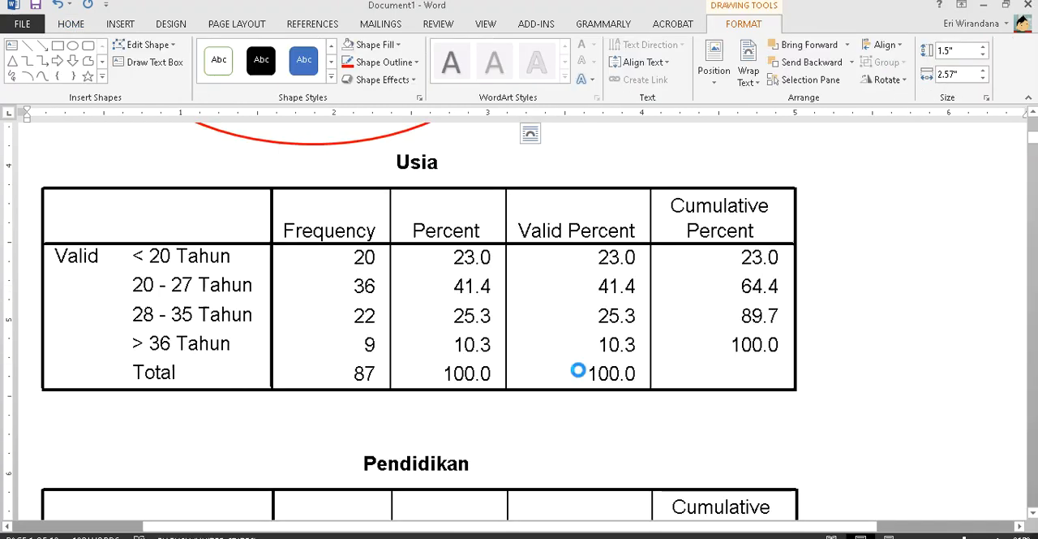
scroll(579, 374, down, 8)
scroll(579, 374, up, 1)
key(alt+Tab)
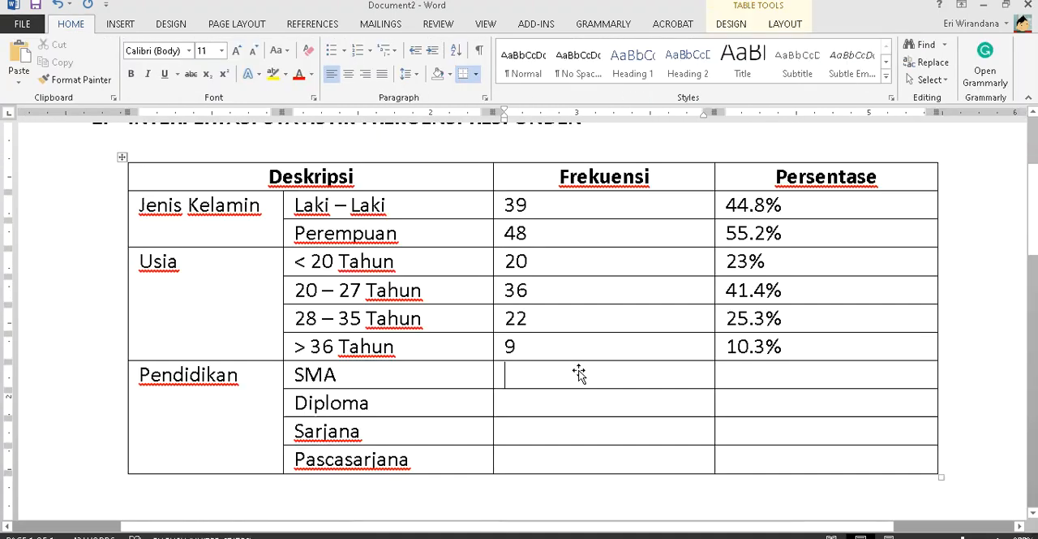
text(21)
key(Down)
key(alt+Tab)
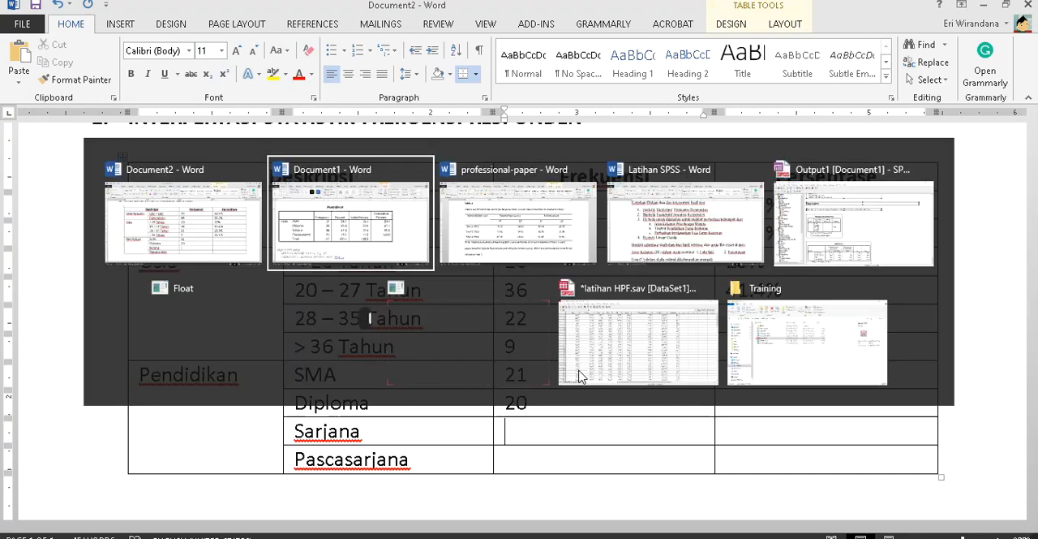
key(alt+Tab)
key(Down)
text(3)
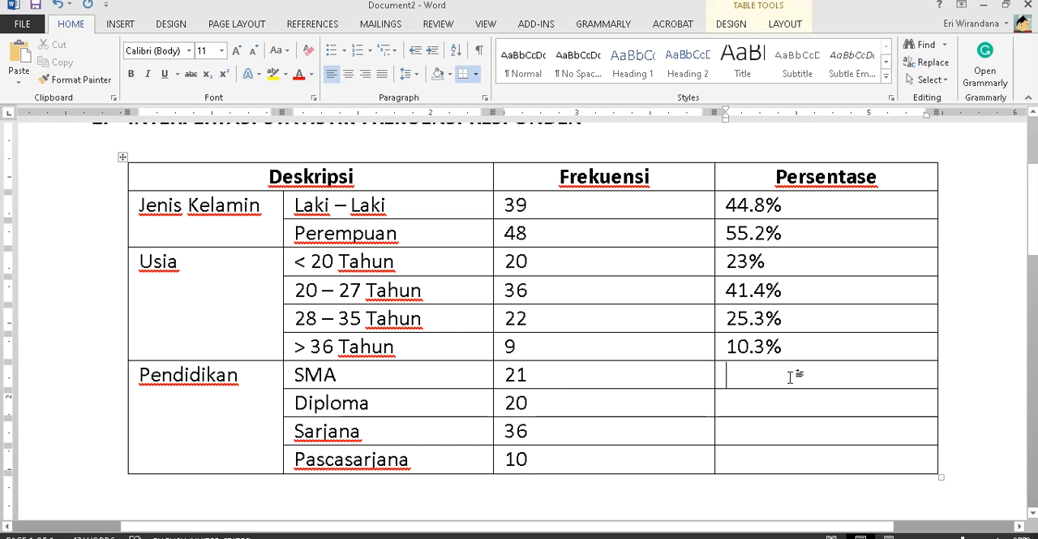
- Enter the Persentase values 24.1% for SMA and 23% for Diploma, taken from the output document
key(alt+Tab)
key(alt+Tab)
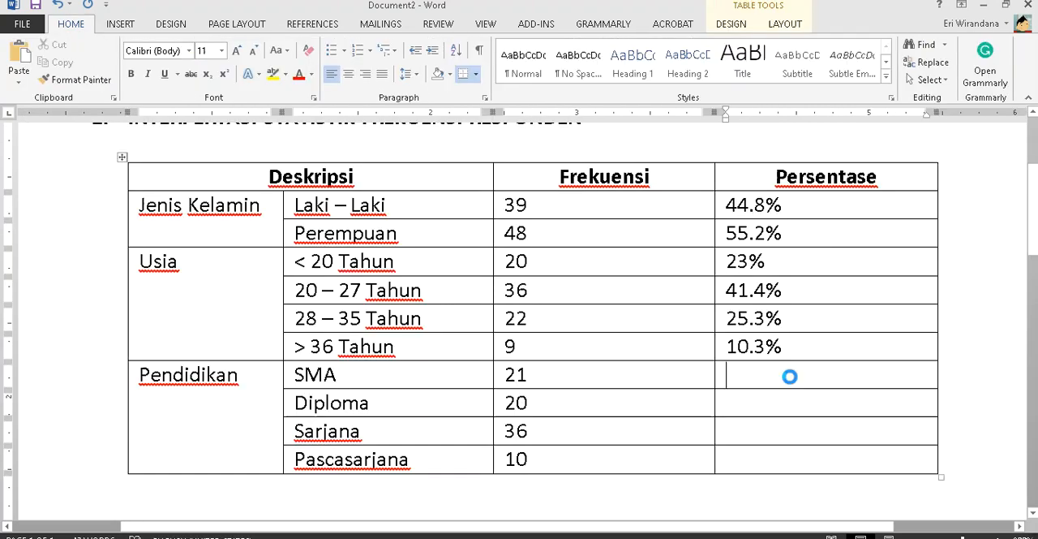
click(725, 374)
text(24.1%)
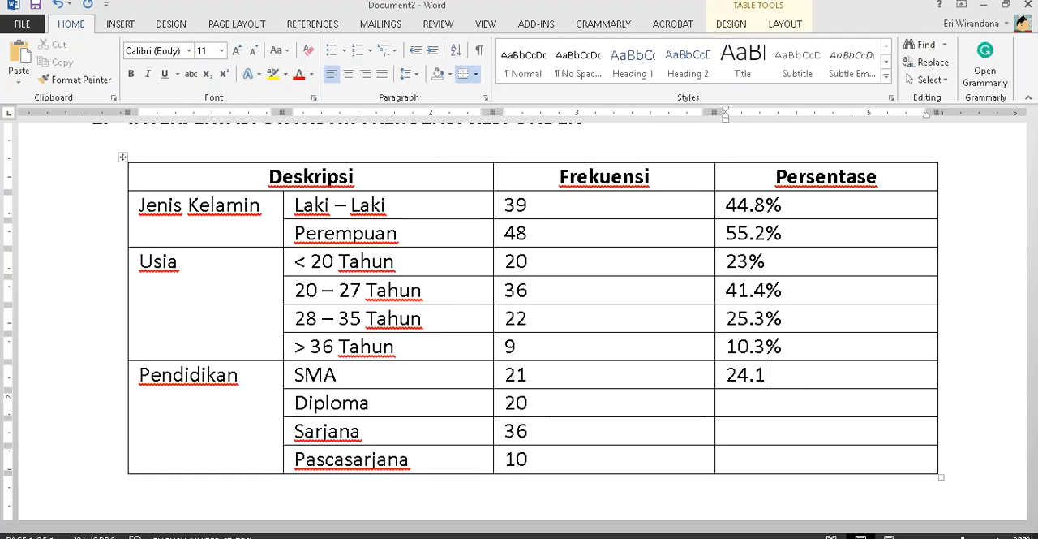
key(Down)
key(alt+Tab)
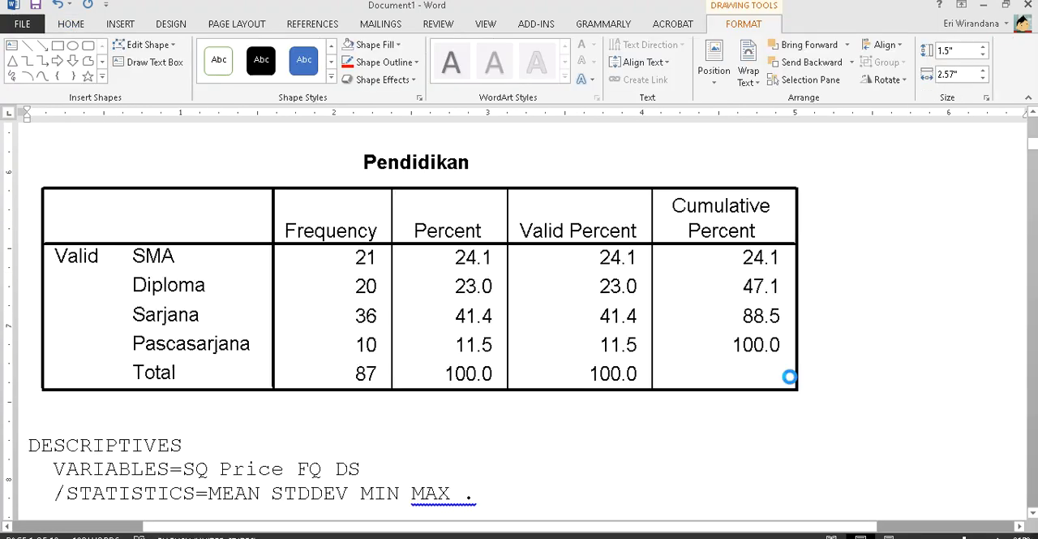
key(alt+Tab)
text(23%)
key(Down)
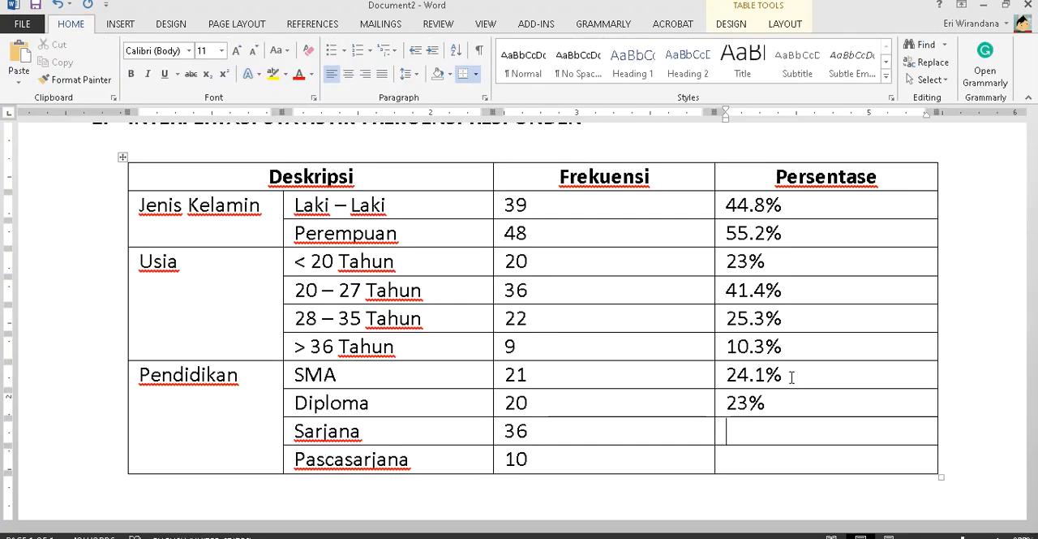
- Enter the Persentase values 41.4% for Sarjana and 11.5% for Pascasarjana, taken from the output document
key(alt+Tab)
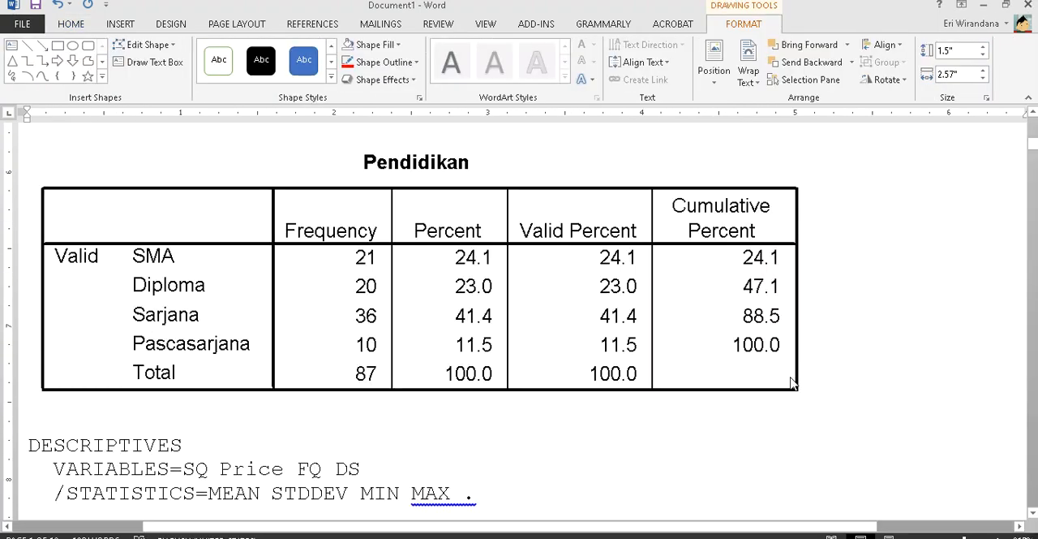
key(alt+Tab)
text(41)
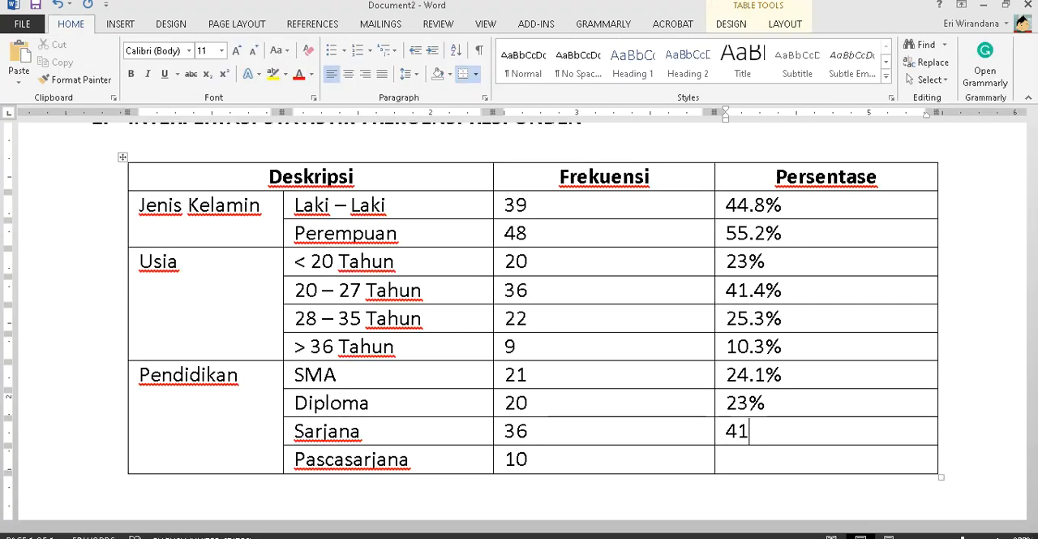
text(.4%)
key(Down)
key(alt+Tab)
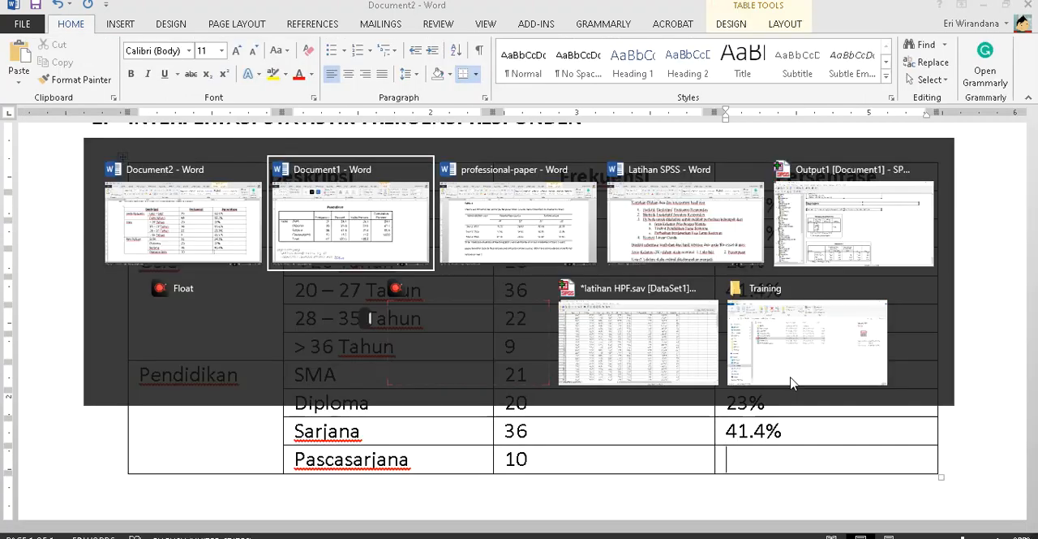
key(alt+Tab)
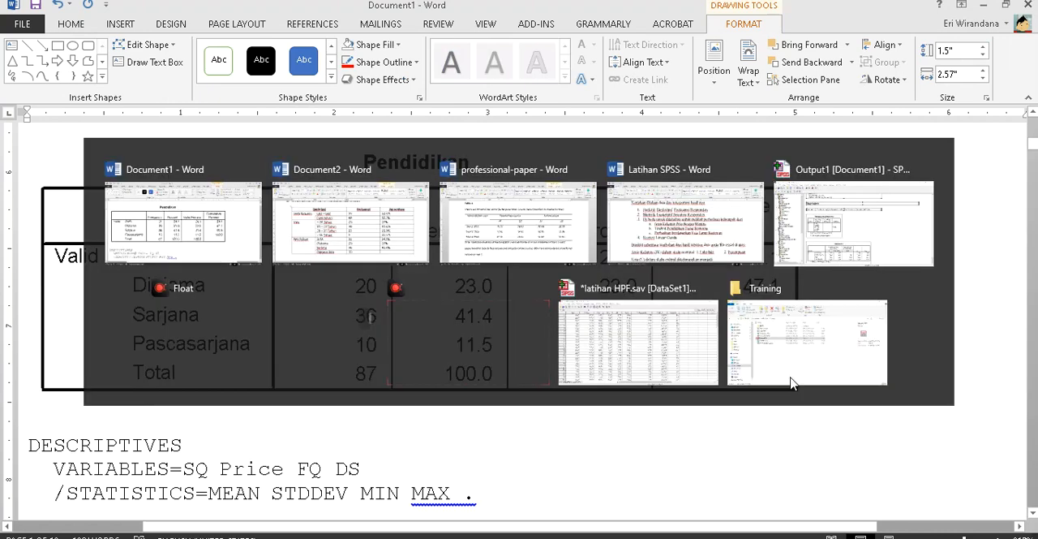
text(11.5%)
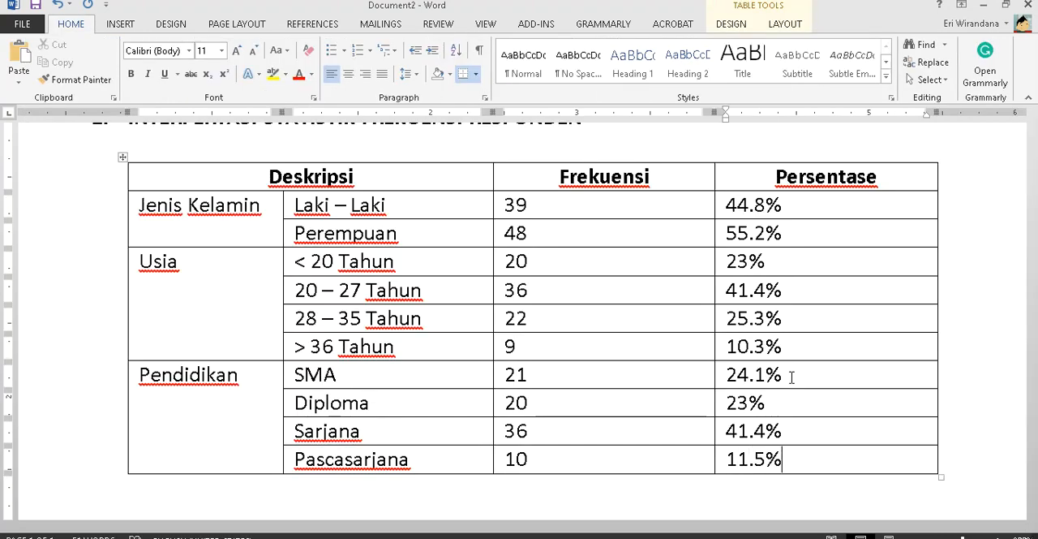
- Check the sample table's borders in the professional-paper document, and remove all borders from the respondents table in Document2
click(388, 197)
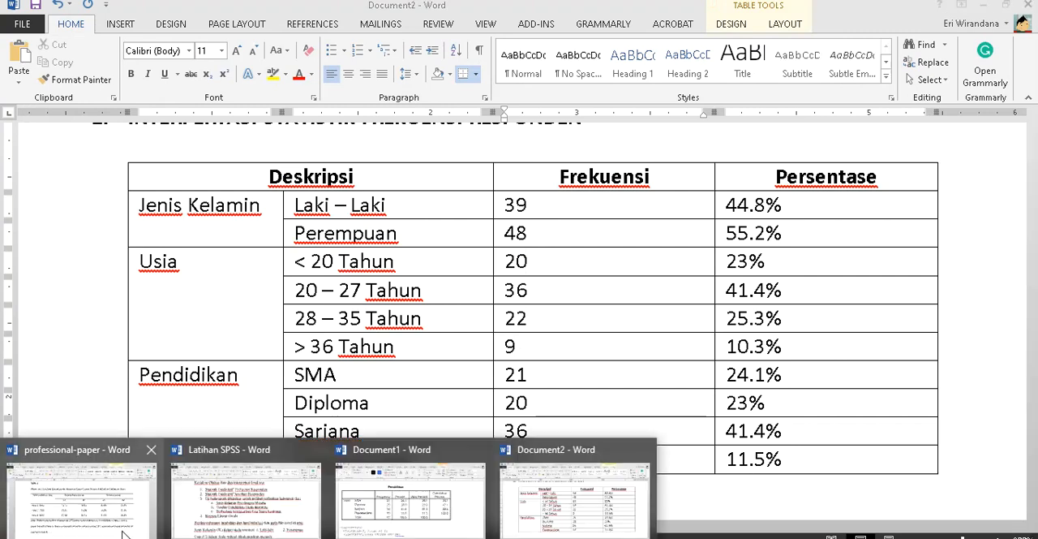
click(111, 526)
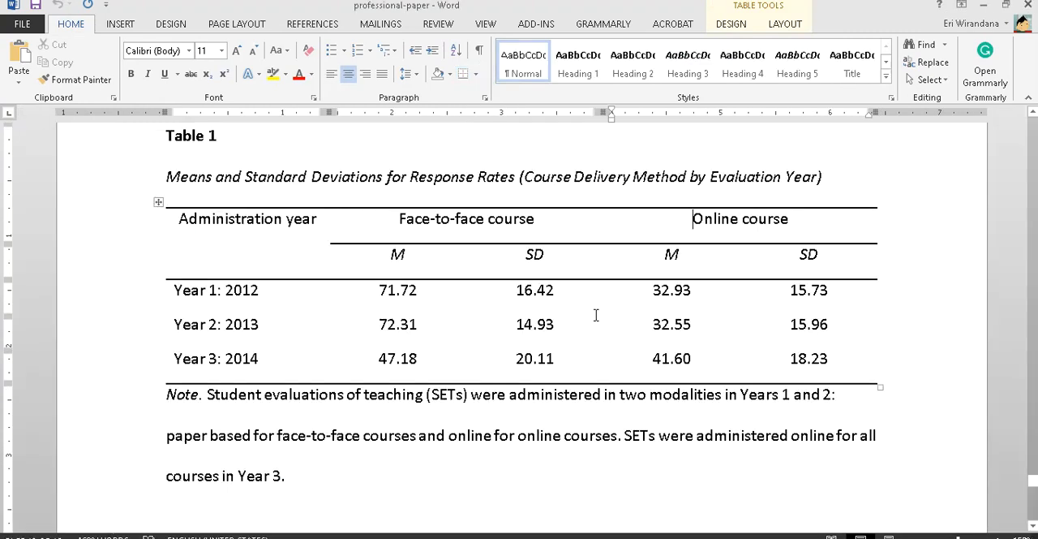
mouse_move(127, 533)
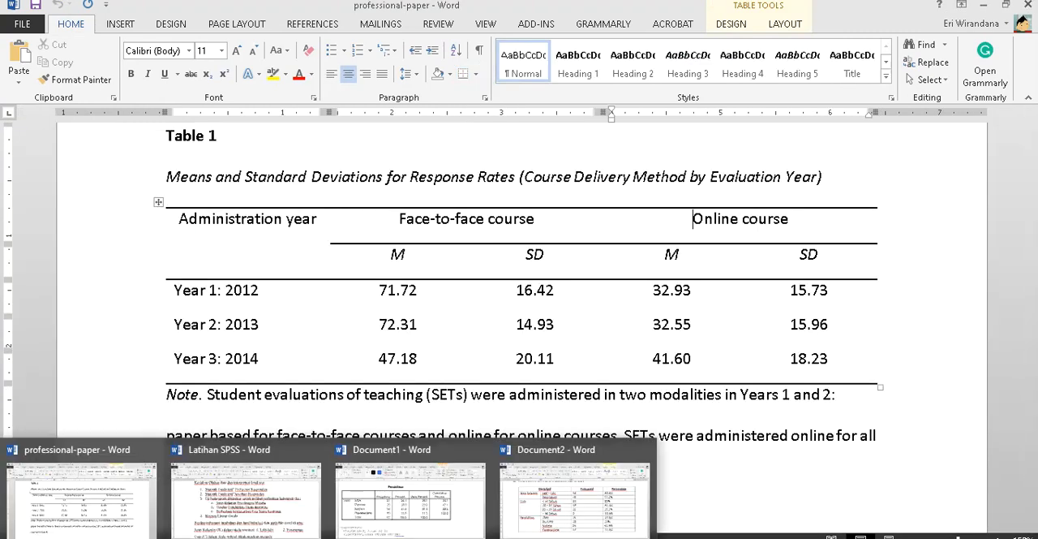
click(417, 519)
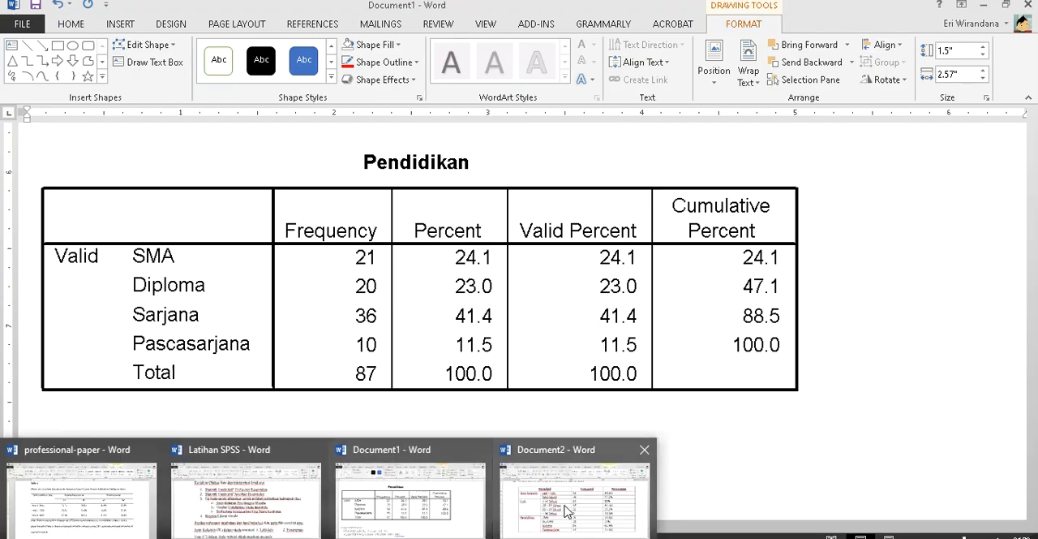
click(574, 496)
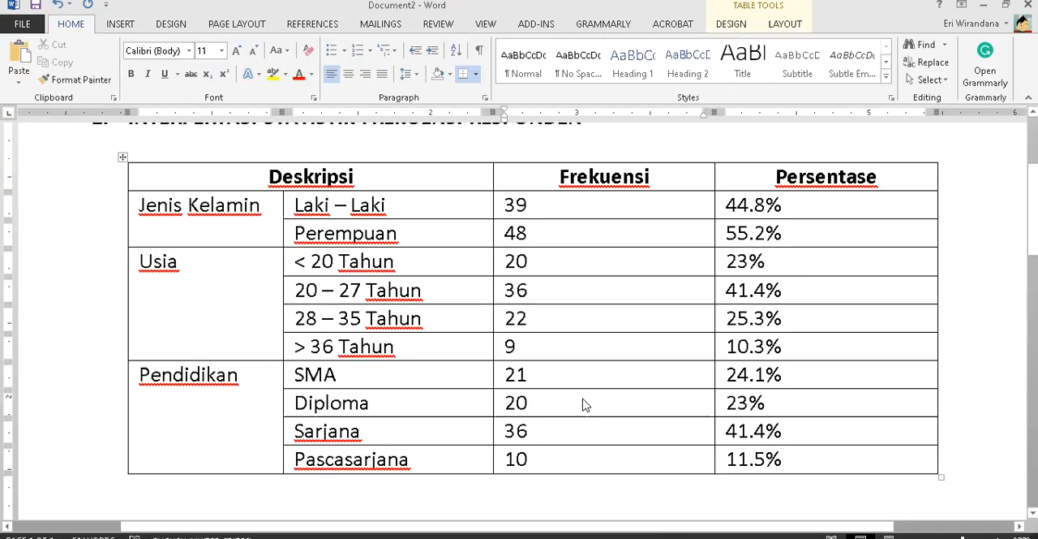
click(125, 157)
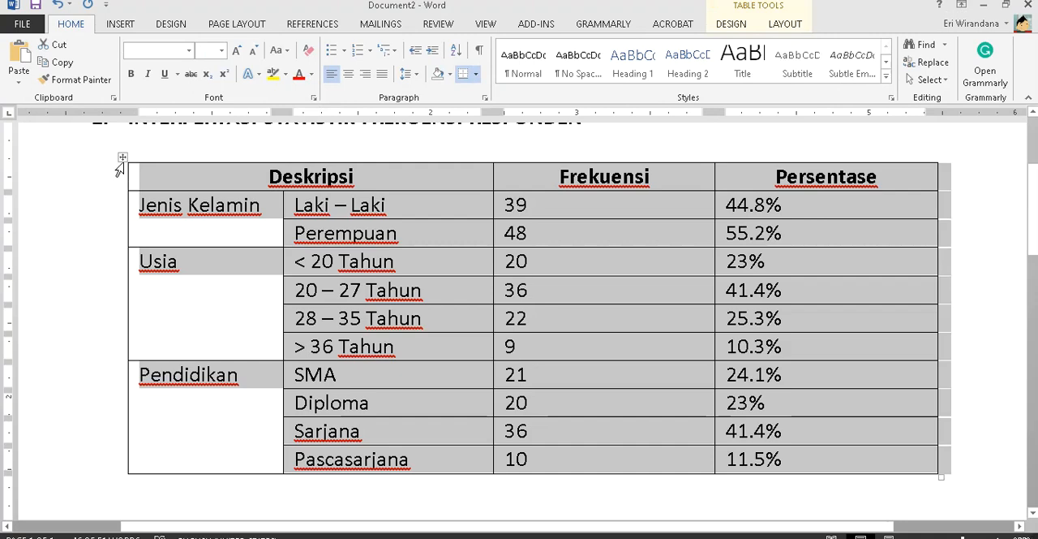
click(476, 73)
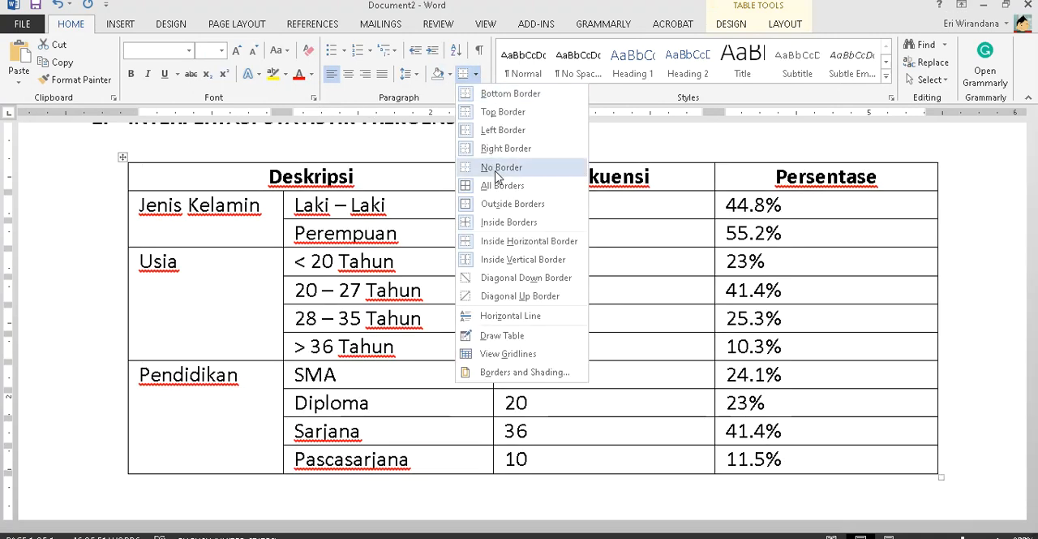
click(491, 167)
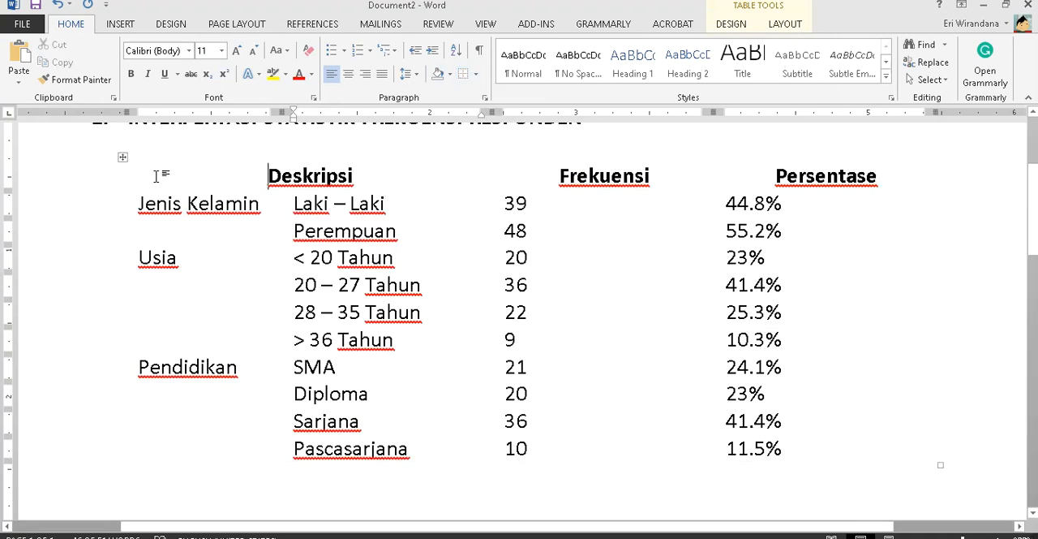
- Add a bottom border and a top border to the Deskripsi, Frekuensi and Persentase header row
drag(158, 174, 839, 185)
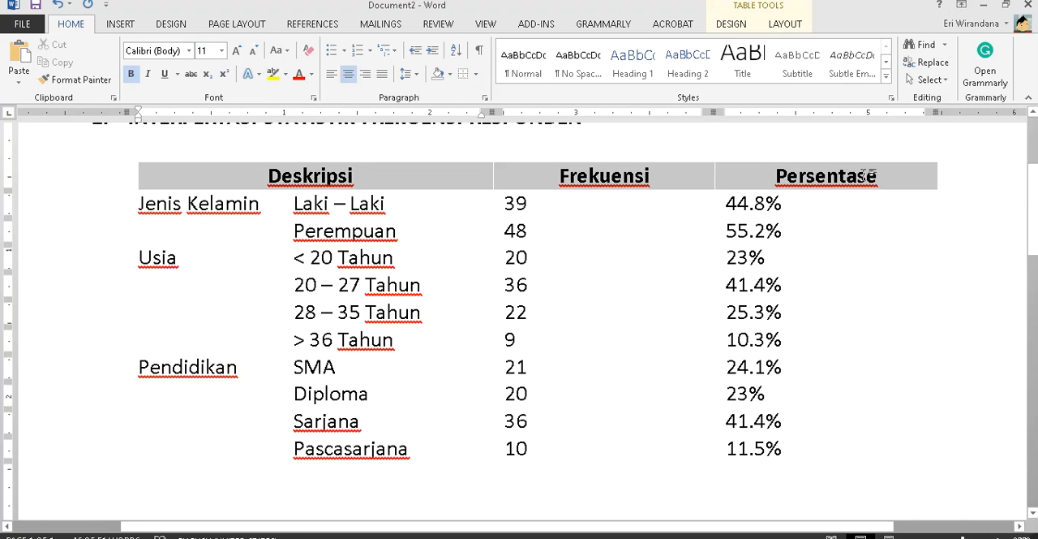
click(476, 74)
click(484, 92)
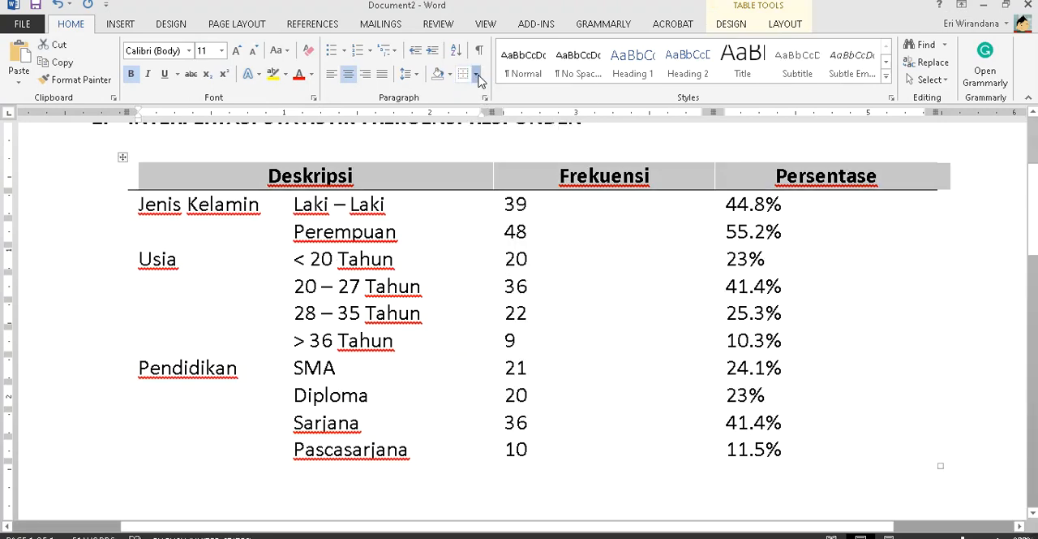
click(477, 75)
click(484, 109)
click(364, 233)
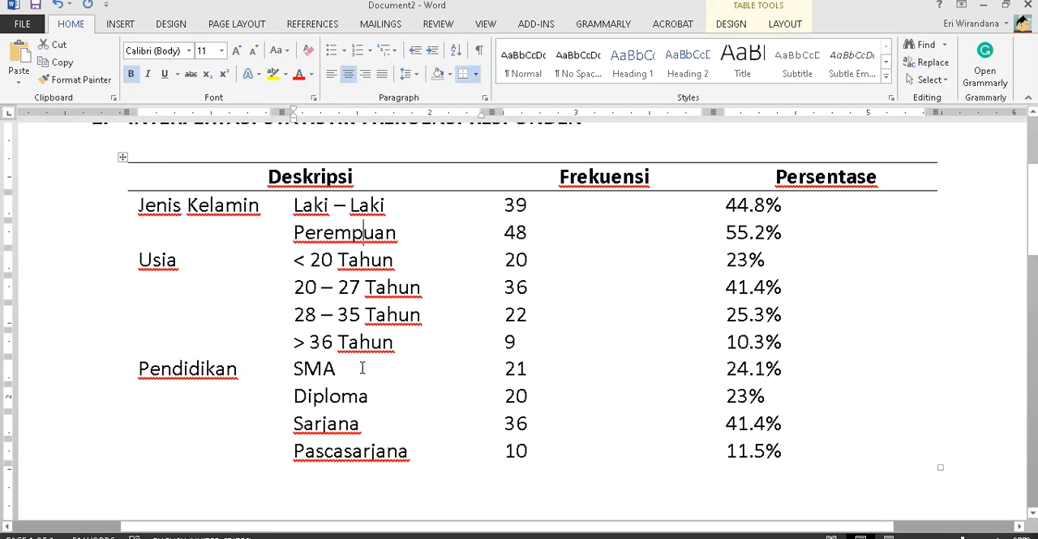
- Add a bottom border beneath the Pendidikan rows to close off the table
drag(217, 459, 841, 453)
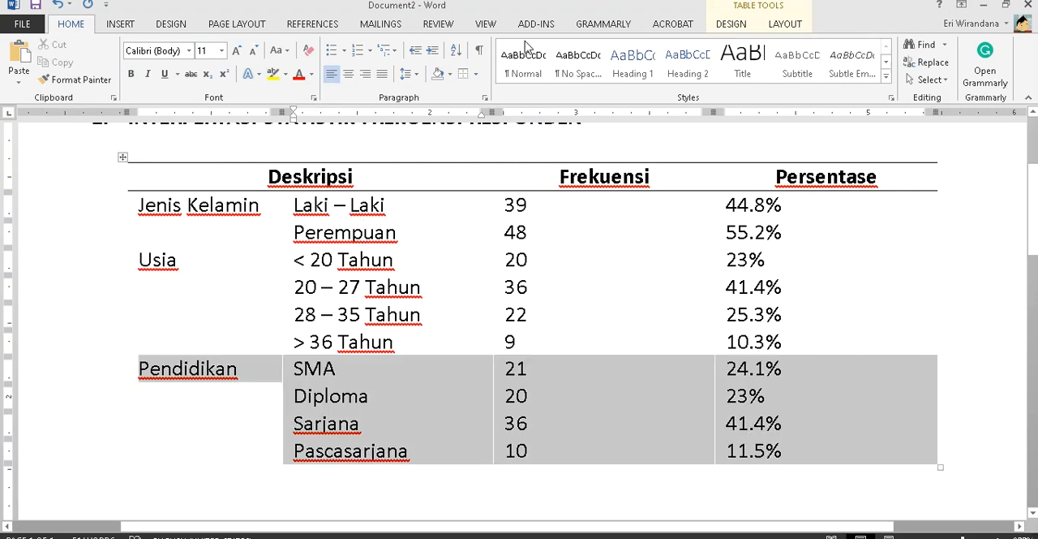
click(477, 74)
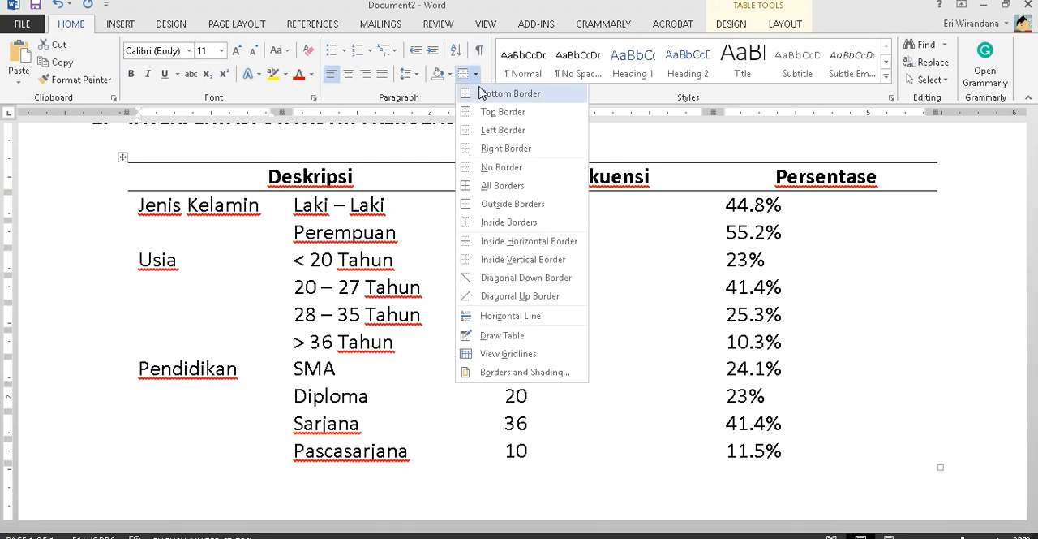
click(495, 93)
click(366, 287)
- Add a bottom border beneath the Jenis Kelamin rows and another beneath the Usia rows
drag(216, 207, 788, 235)
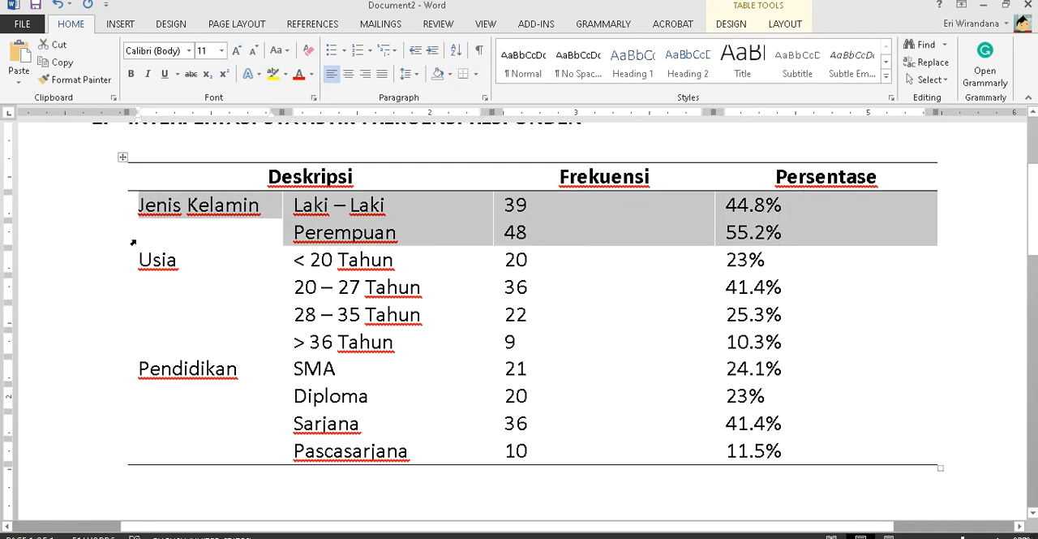
click(462, 73)
drag(180, 264, 920, 371)
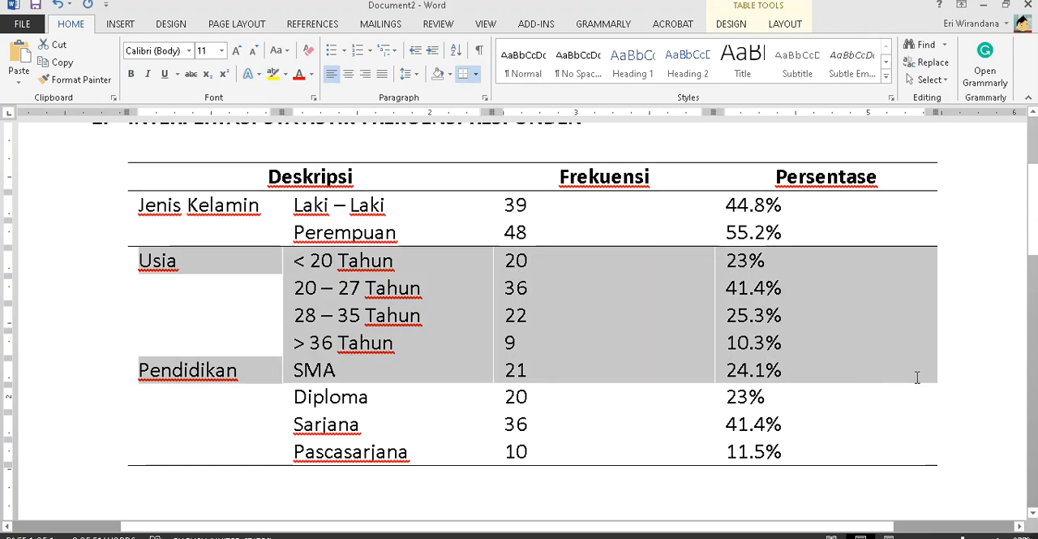
click(527, 370)
drag(617, 294, 895, 348)
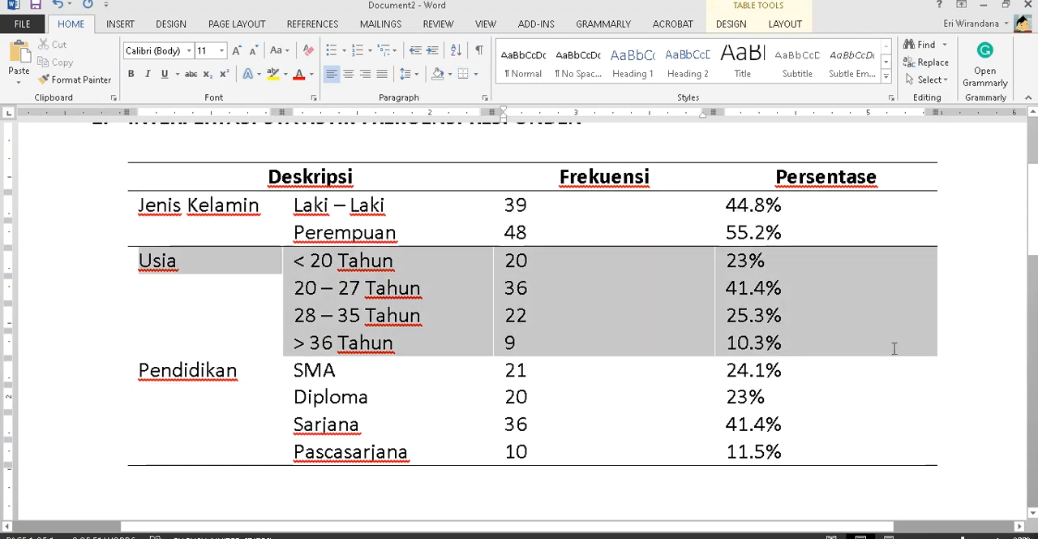
click(462, 74)
click(442, 370)
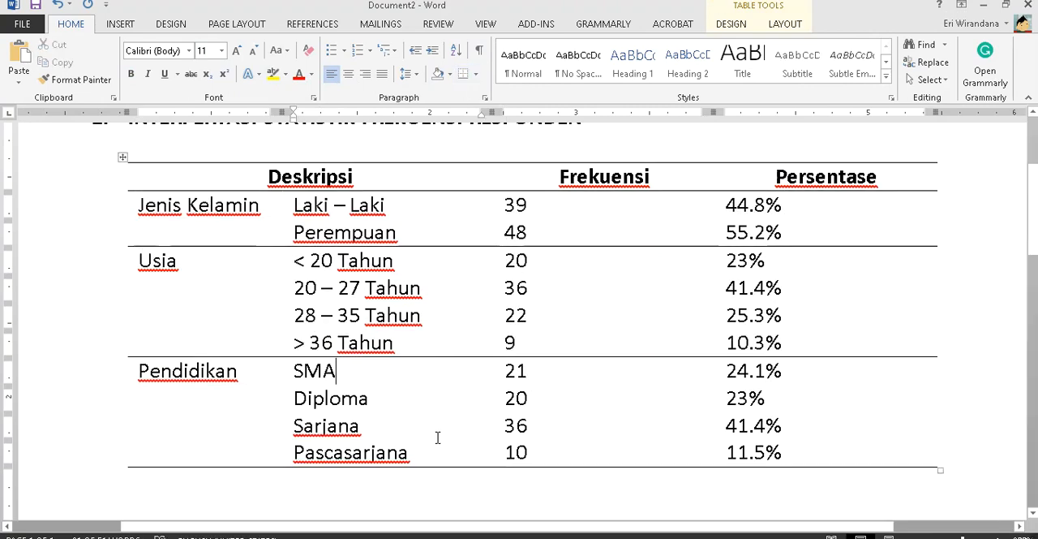
- Center the text in all table cells below the header row
drag(218, 206, 809, 447)
click(349, 75)
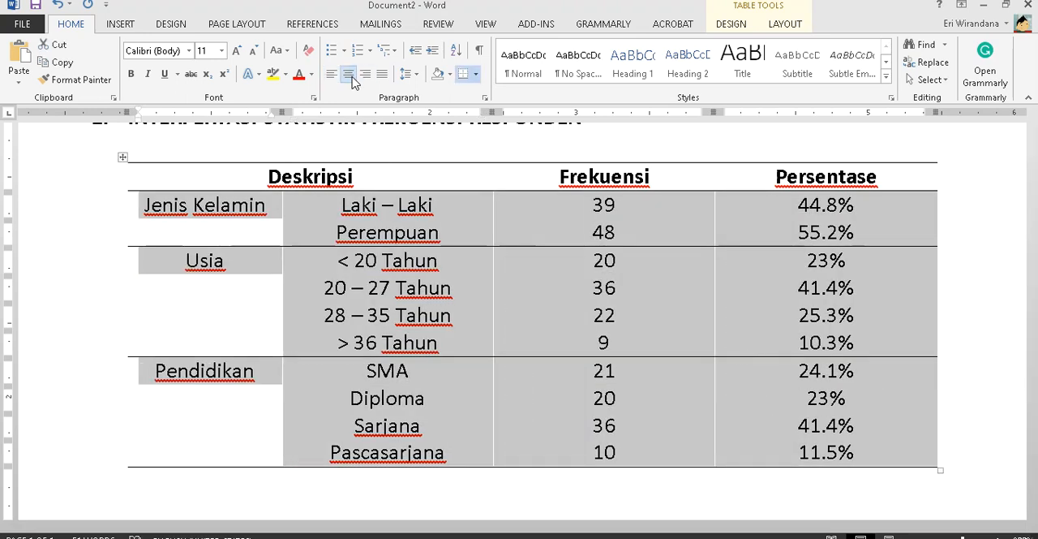
scroll(496, 290, up, 3)
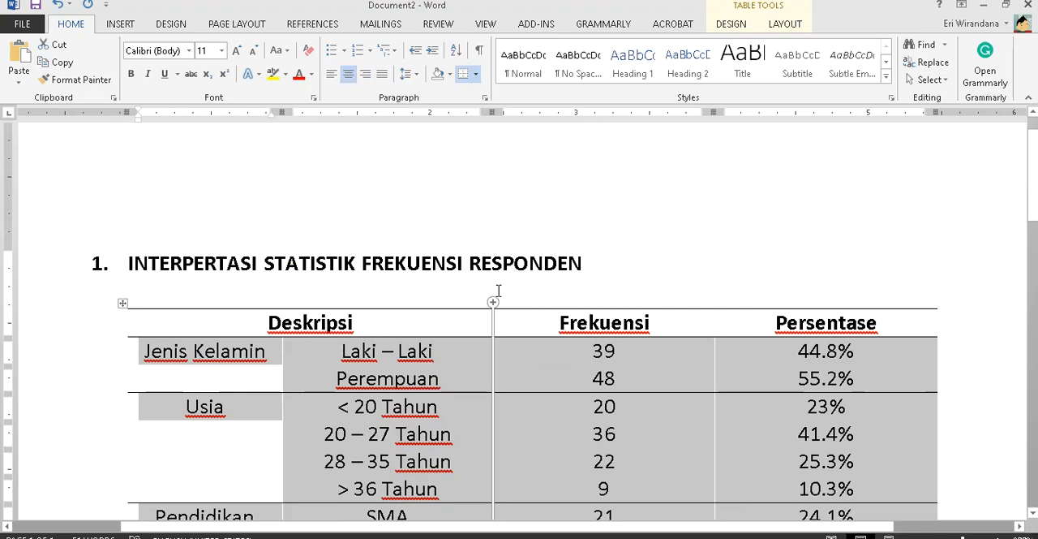
scroll(498, 289, down, 3)
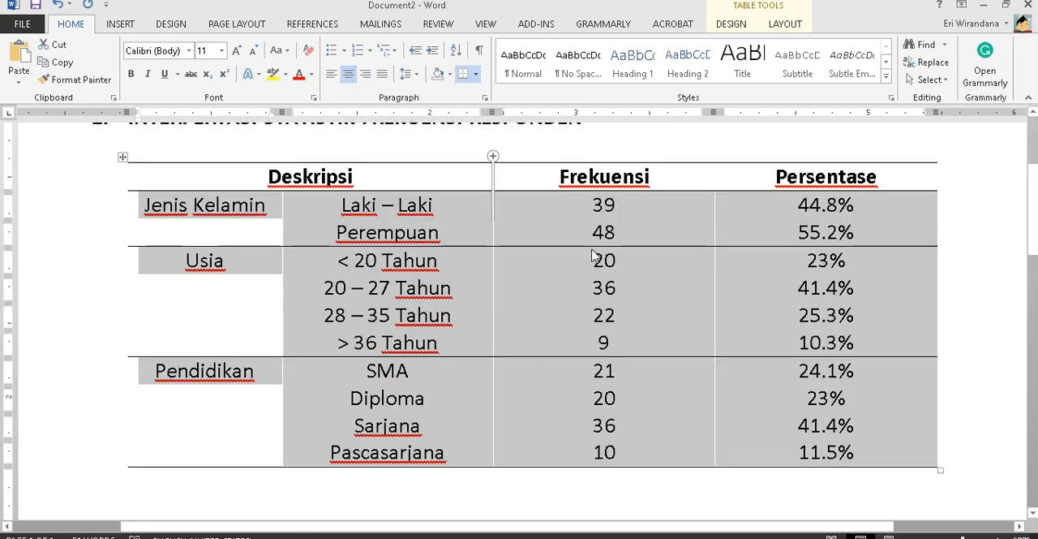
click(677, 214)
click(722, 203)
click(660, 198)
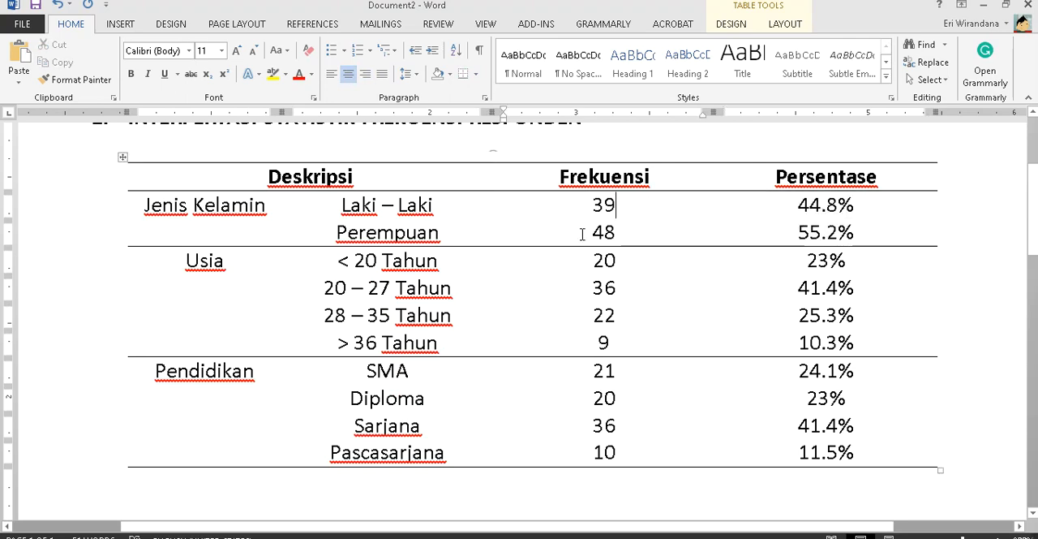
- Check the note under the sample table, and add the source line "Sumber : Lampiran SPSS" directly below the respondents table
key(alt+Tab)
key(alt+Tab)
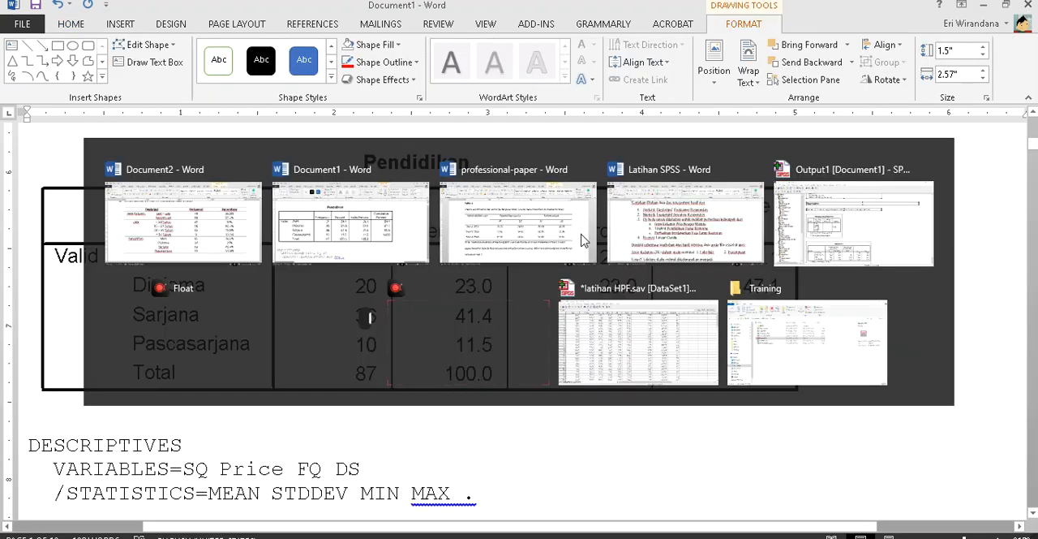
key(alt+Tab)
click(582, 240)
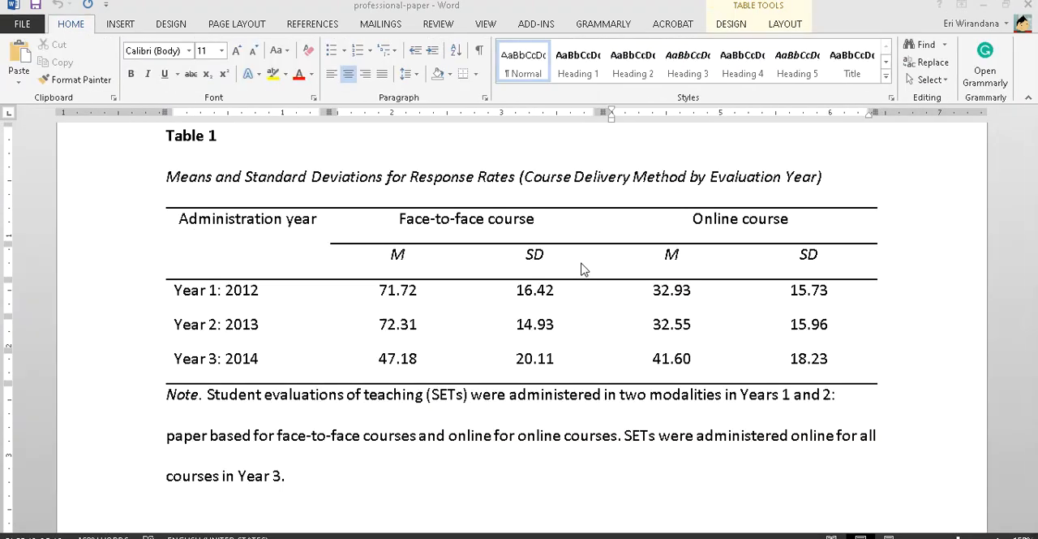
scroll(329, 410, down, 1)
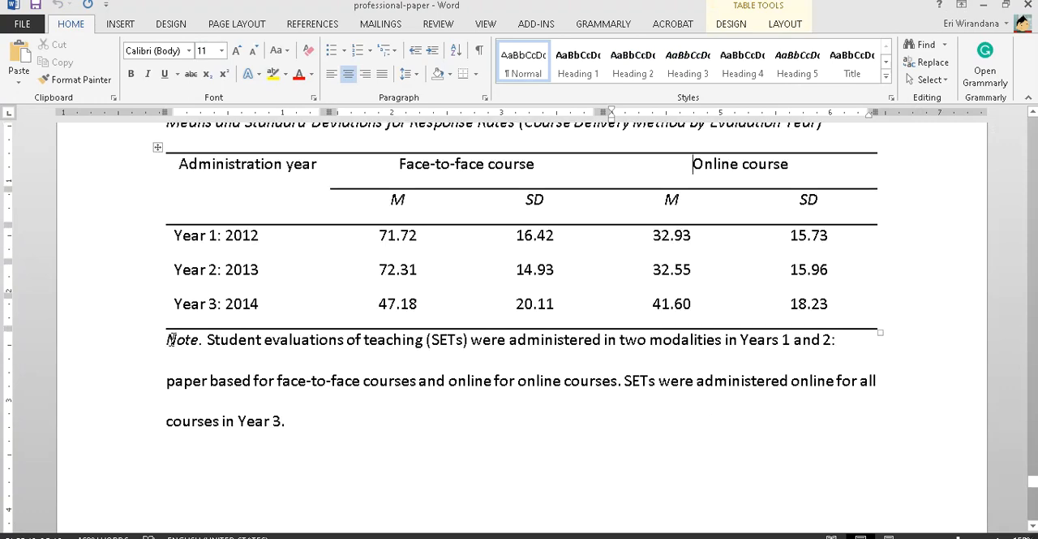
key(alt+Tab)
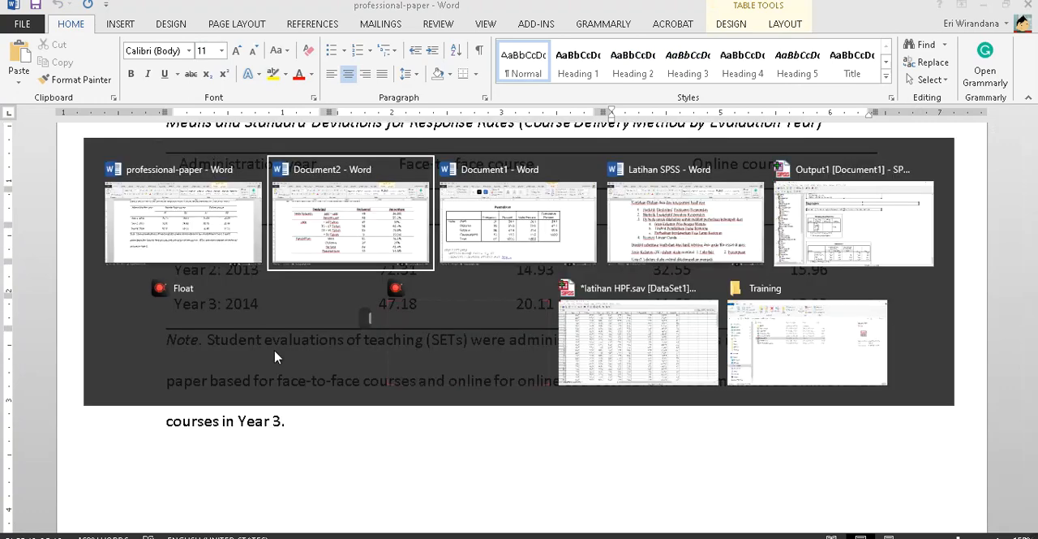
text(S)
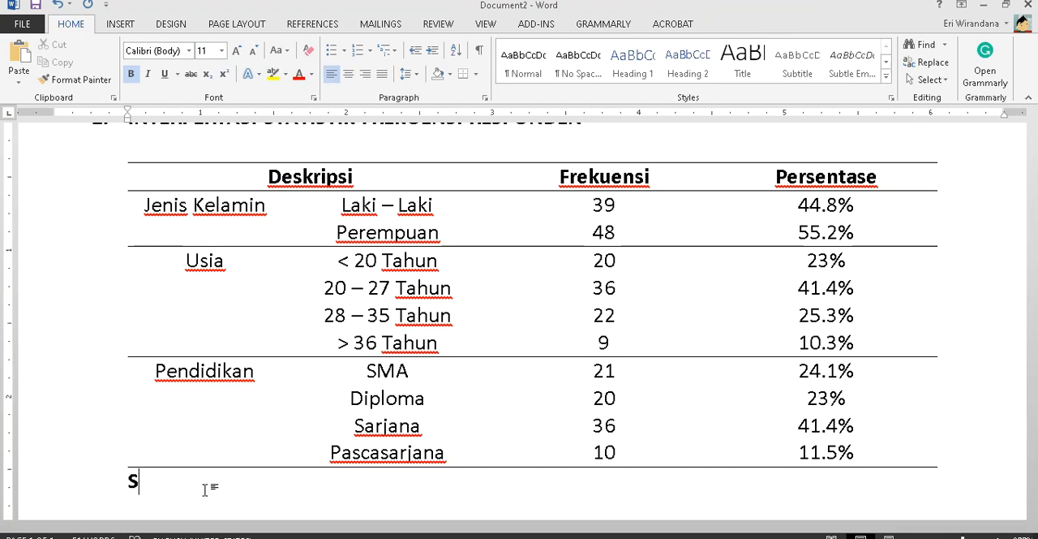
text(umber : Lampiran SPSS)
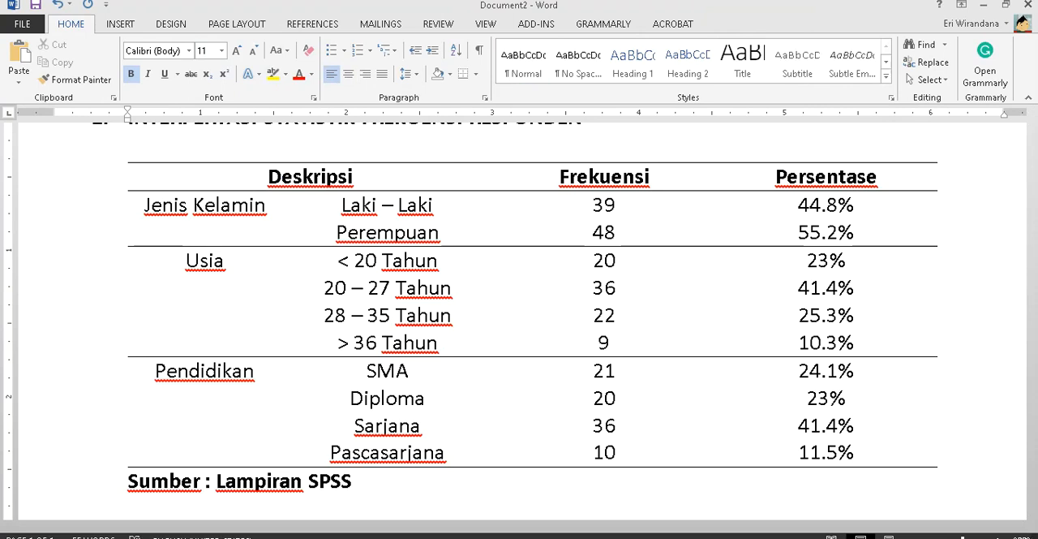
- Check the sample's table label, and add the bold label "Tabel 1" between the section heading and the respondents table
scroll(403, 367, down, 3)
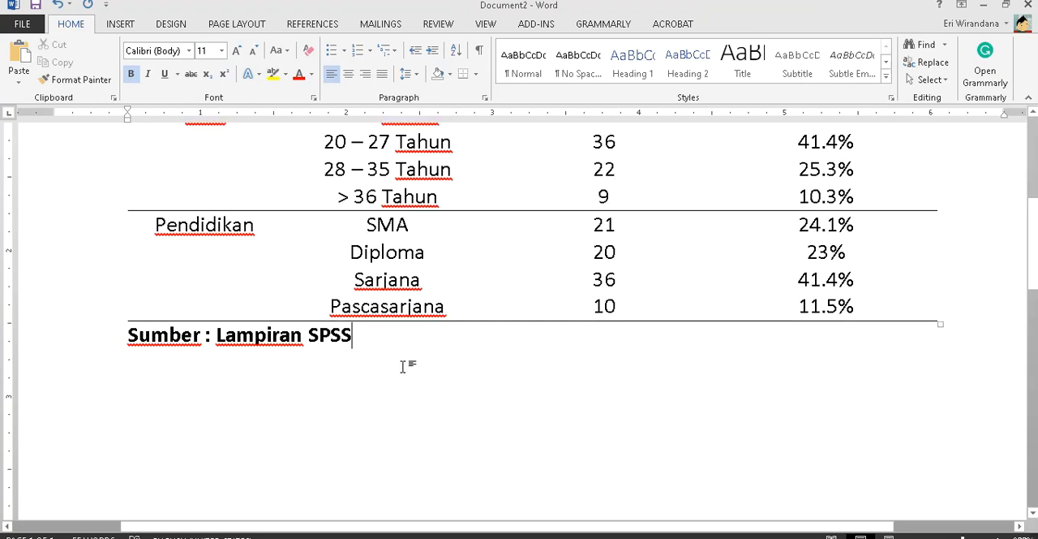
scroll(403, 366, up, 4)
scroll(400, 332, down, 1)
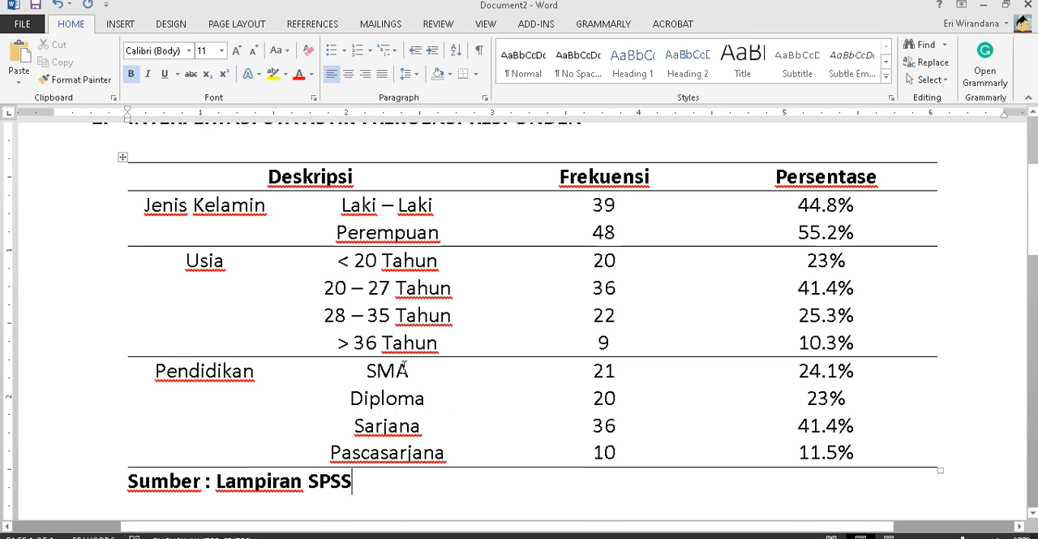
scroll(399, 312, up, 1)
scroll(397, 294, down, 1)
scroll(397, 294, up, 2)
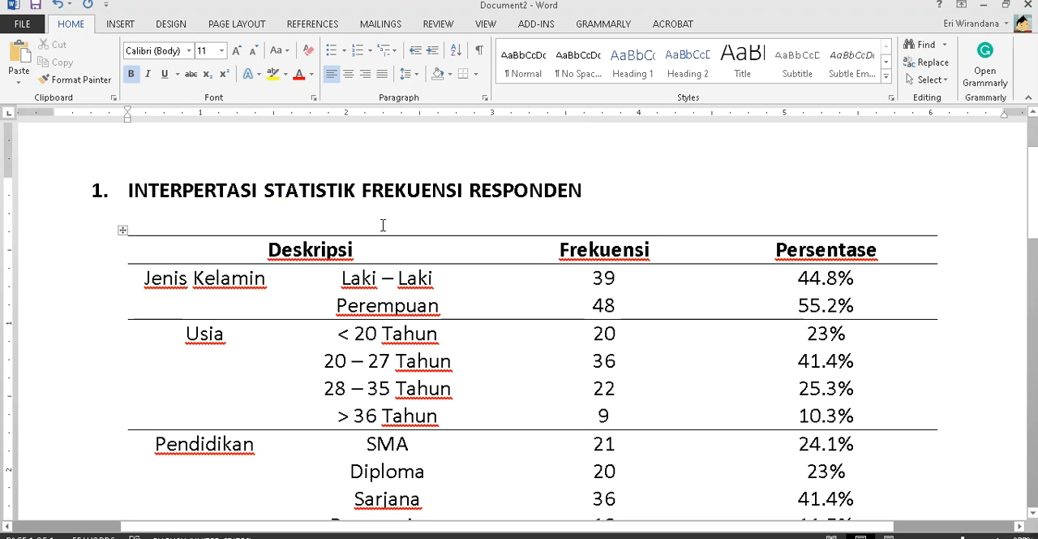
key(alt+Tab)
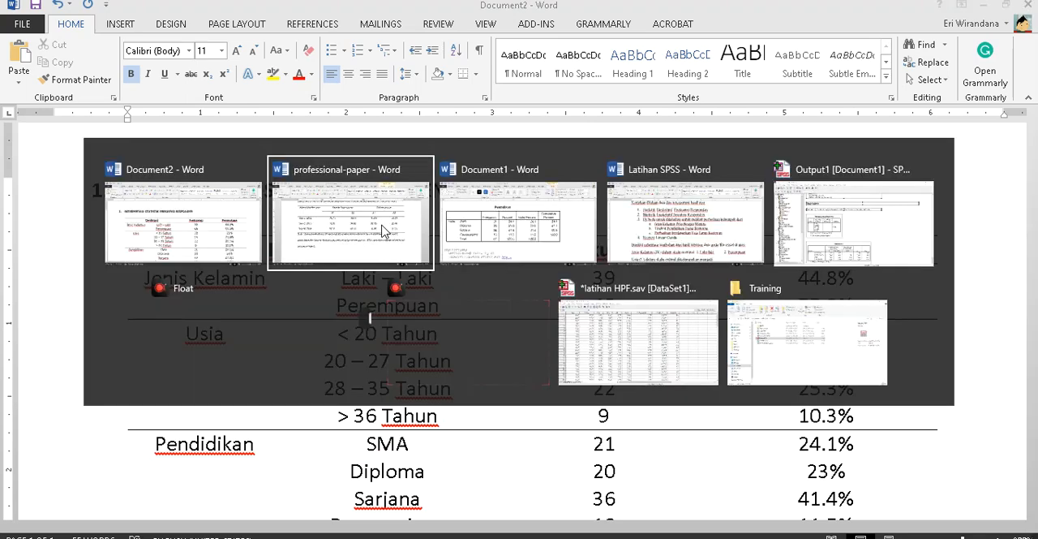
scroll(238, 215, up, 1)
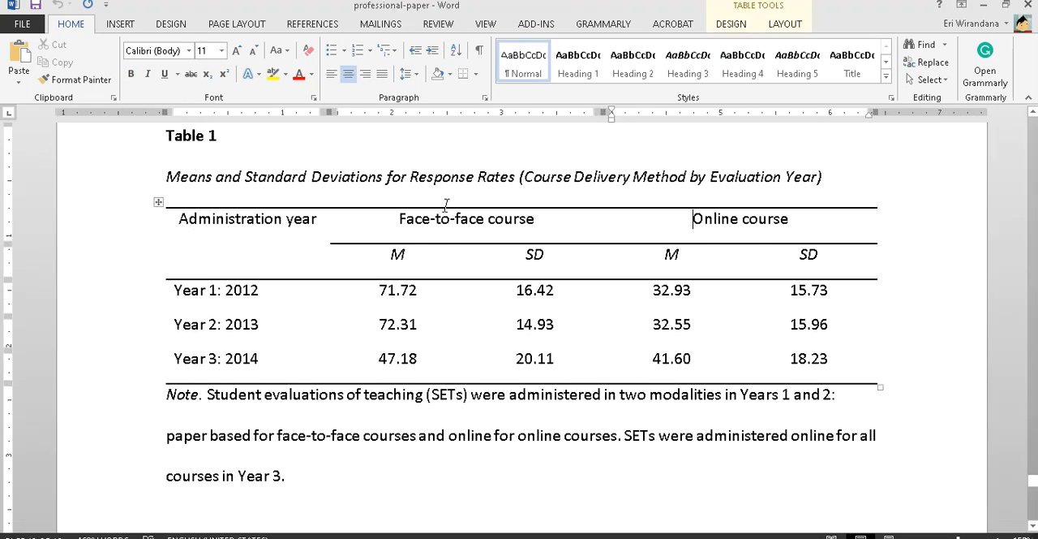
key(alt+Tab)
text(Tabe)
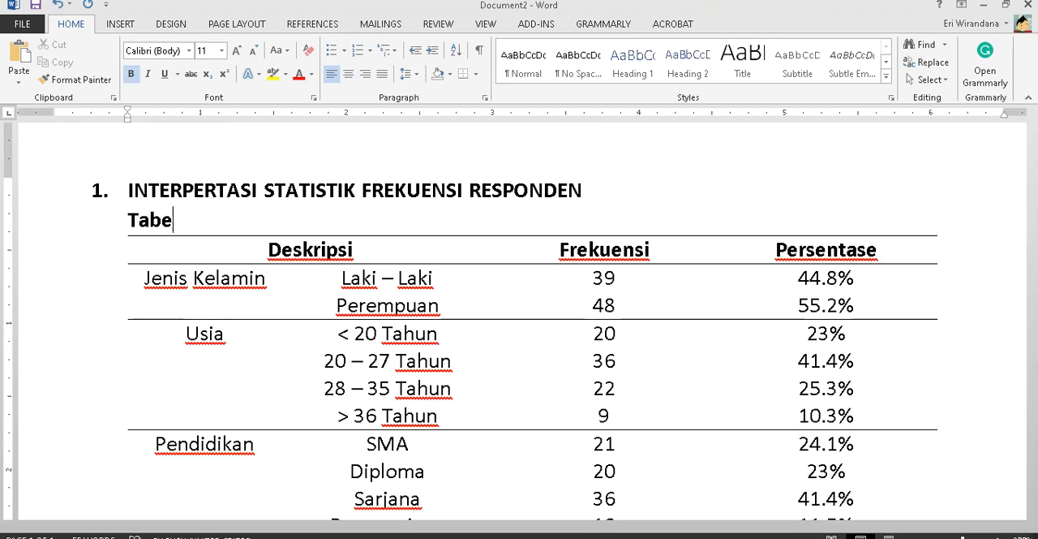
text(l 1)
- Add the title line "Statistik Frekuensi Responden" in regular weight directly below the "Tabel 1" label
key(Return)
key(ctrl+b)
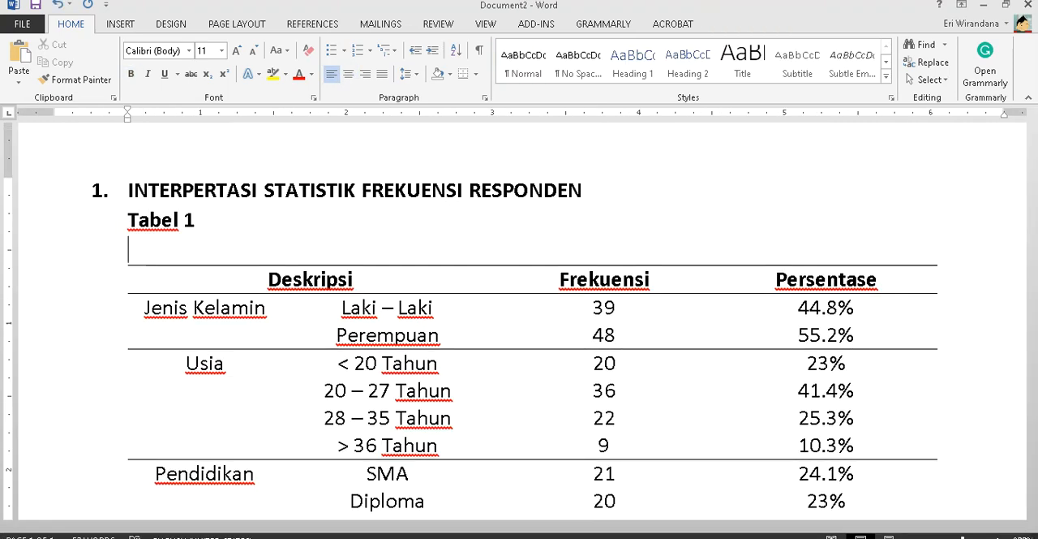
text(Stat)
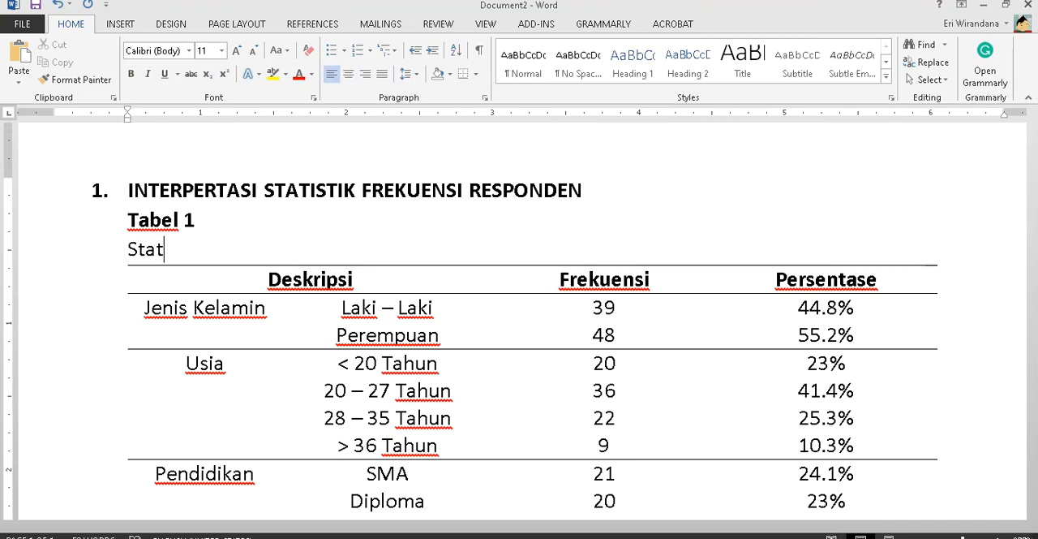
text(istik Frekuens)
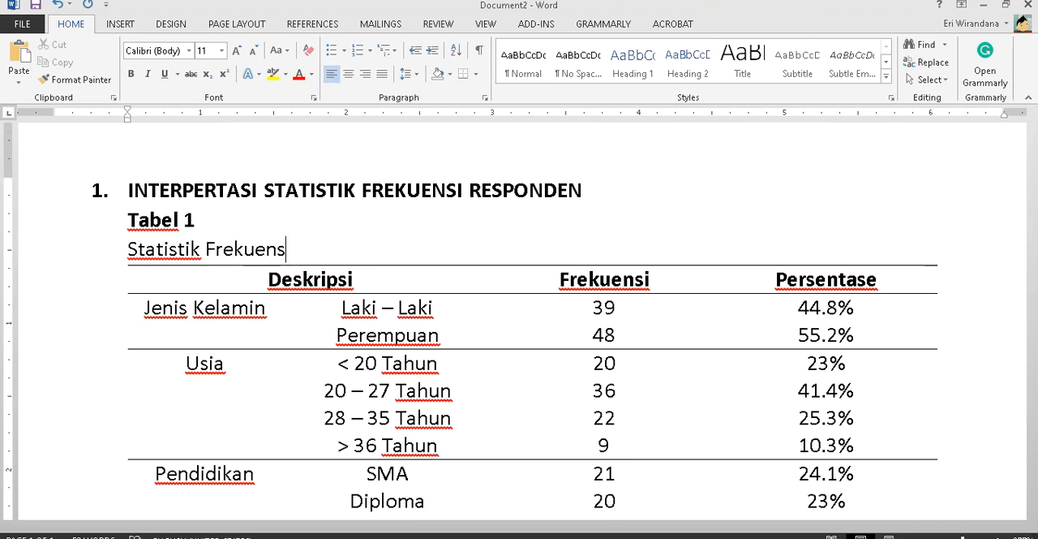
text(i Responden)
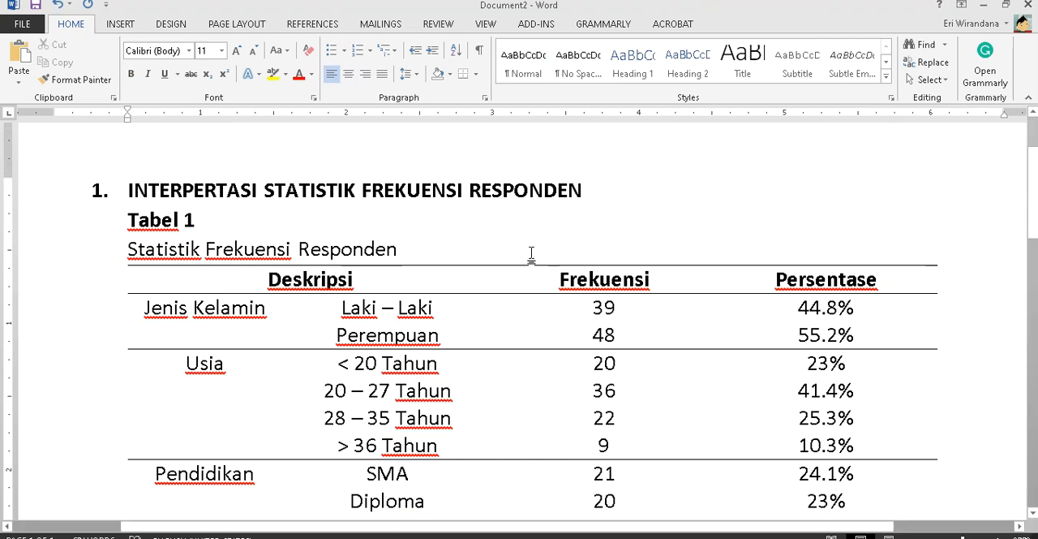
- Center the "Tabel 1" label and the "Statistik Frekuensi Responden" title above the table, and make both lines bold
drag(98, 249, 98, 230)
click(348, 74)
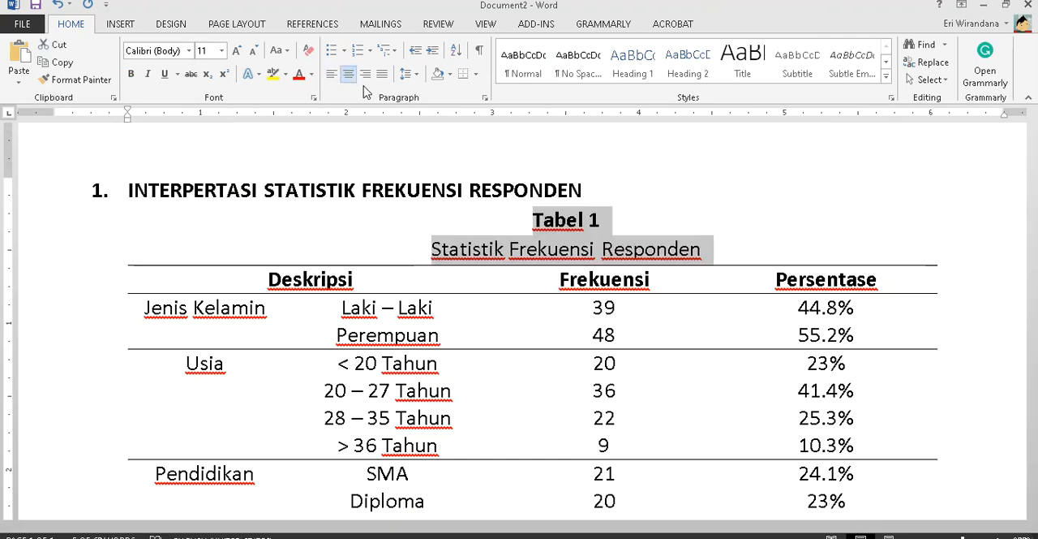
key(ctrl+b)
key(ctrl+b)
scroll(376, 393, down, 5)
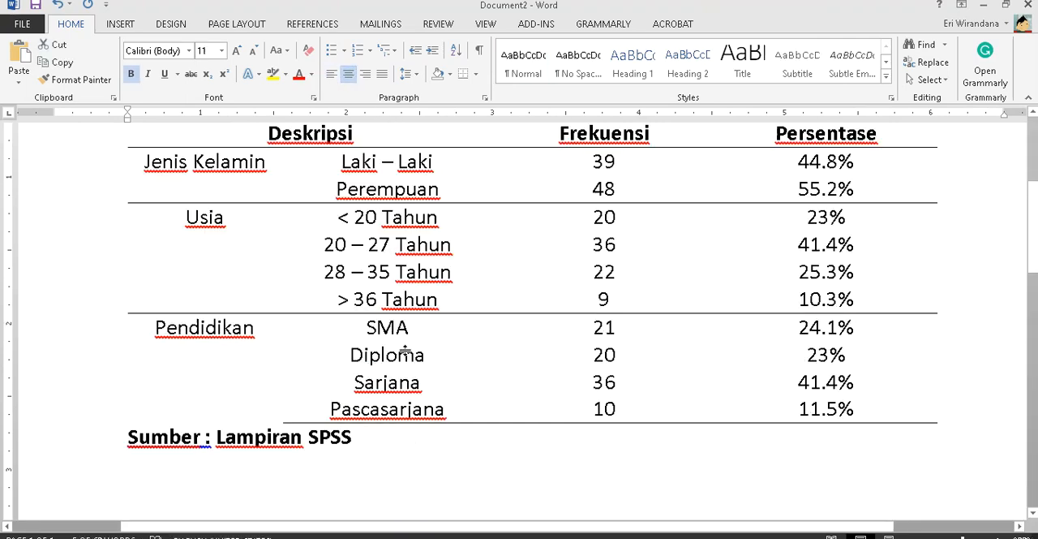
scroll(375, 392, up, 3)
click(547, 204)
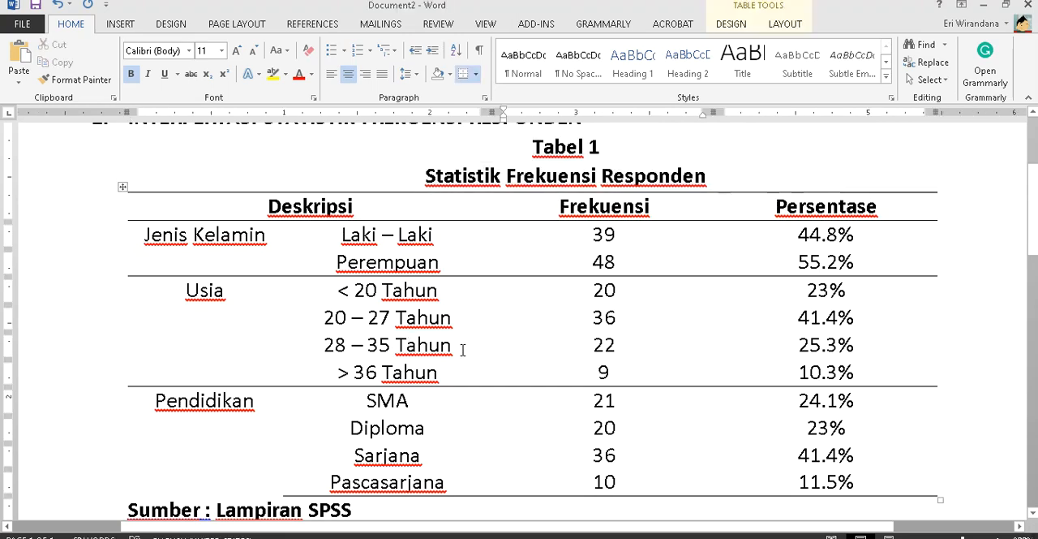
- Leave a blank line below the source note and begin a non-bold paragraph with "Dari hasil pengolahan data deskriptif frekuensi,"
scroll(462, 349, down, 3)
click(382, 397)
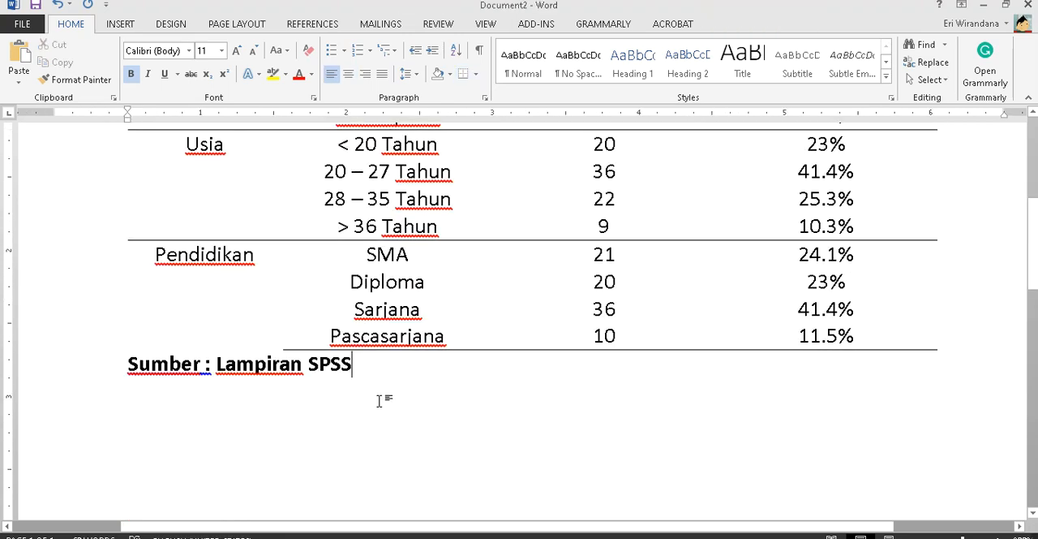
key(Return)
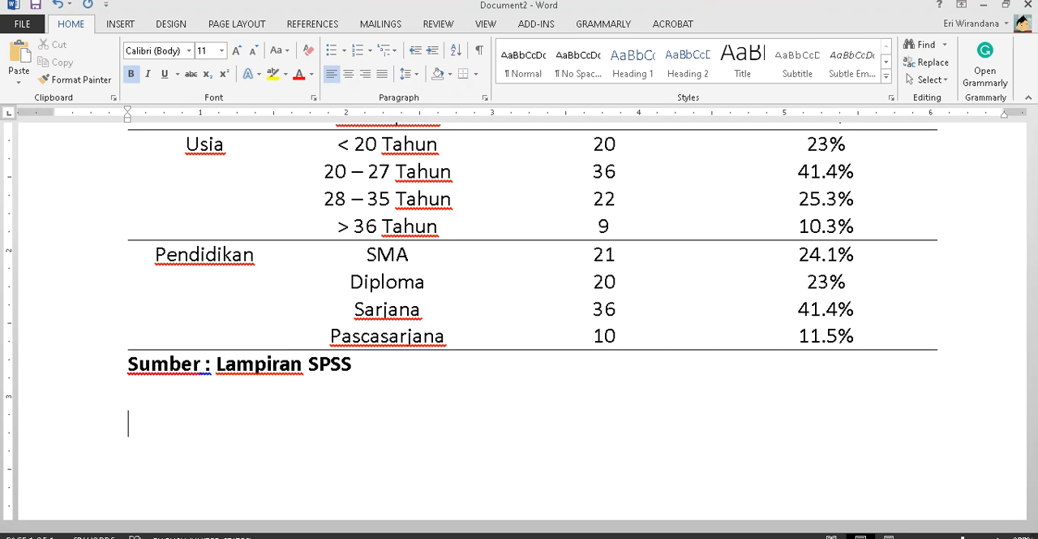
key(ctrl+b)
scroll(381, 399, up, 2)
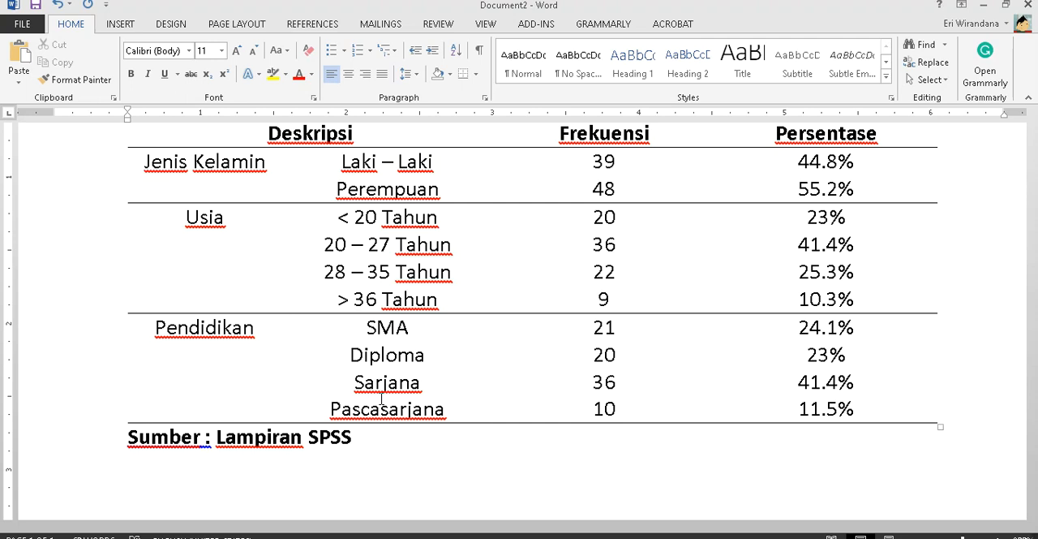
text(Dari hasikl)
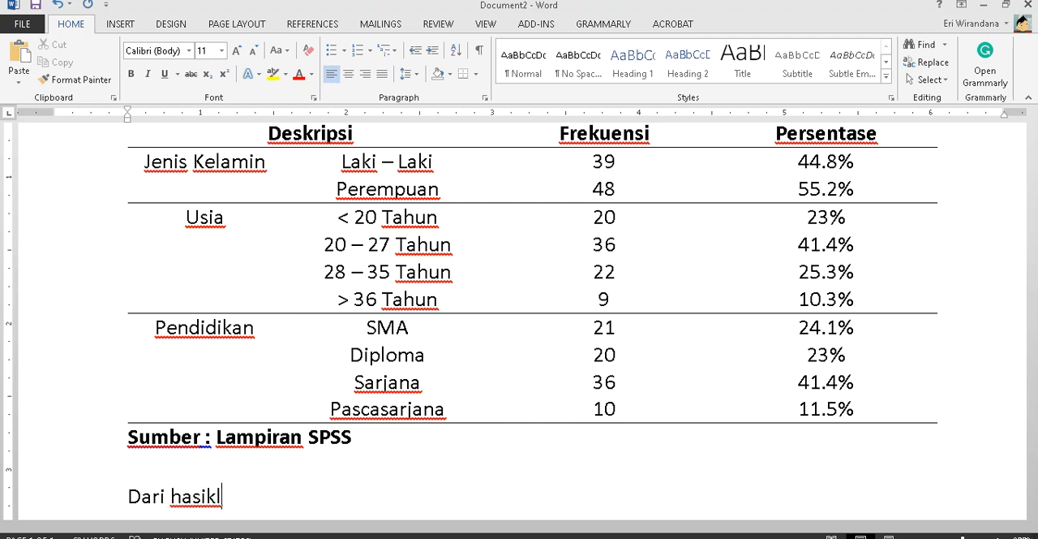
key(BackSpace)
key(BackSpace)
text(l pengola)
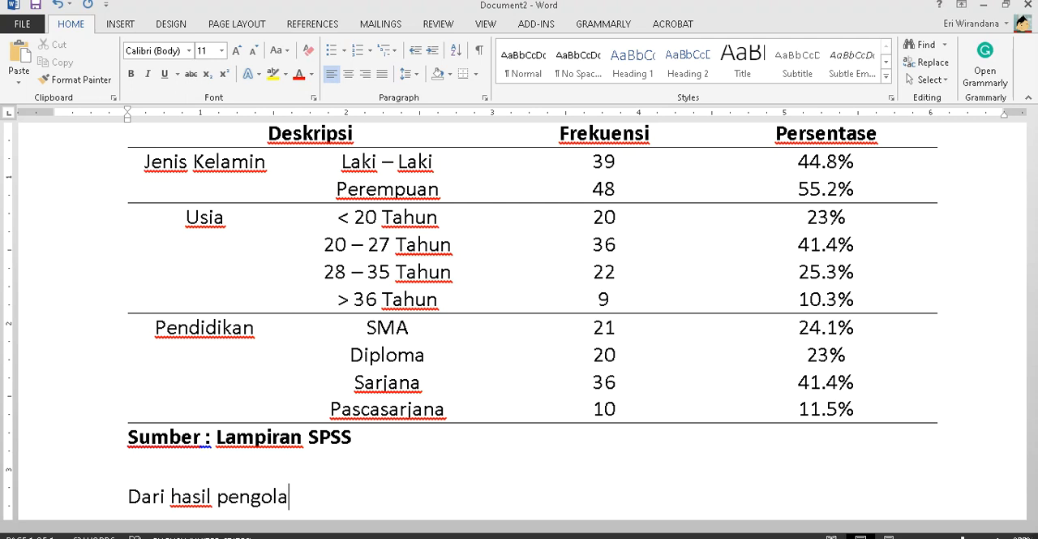
text(han data des)
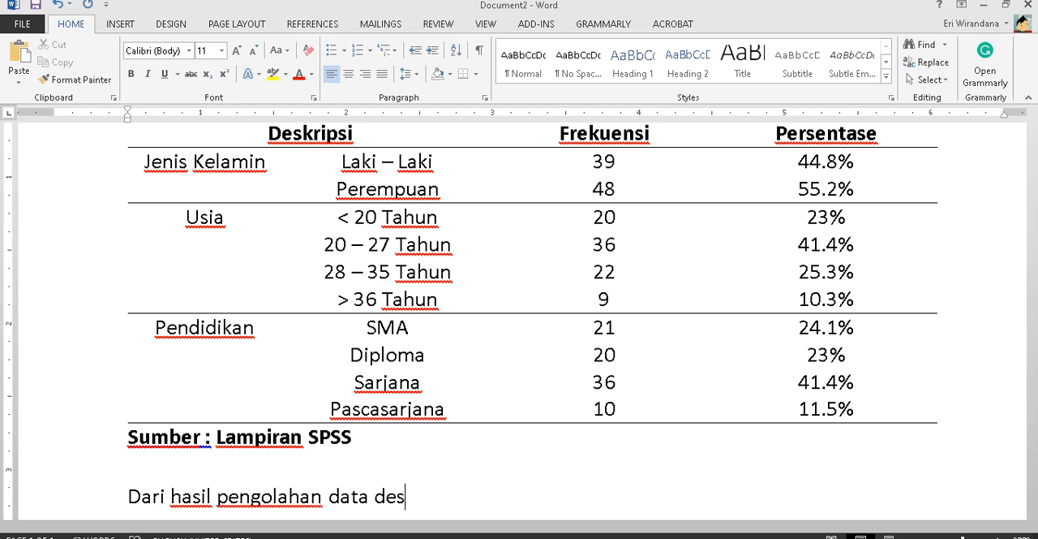
text(kriptif rekunes)
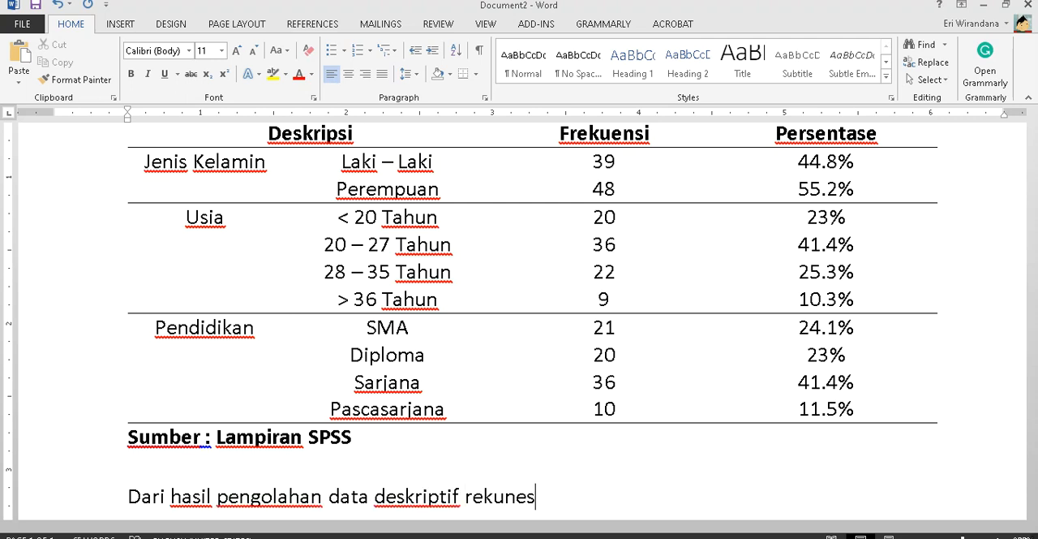
key(BackSpace)
key(BackSpace)
key(BackSpace)
key(BackSpace)
key(BackSpace)
key(BackSpace)
key(BackSpace)
text(frekue)
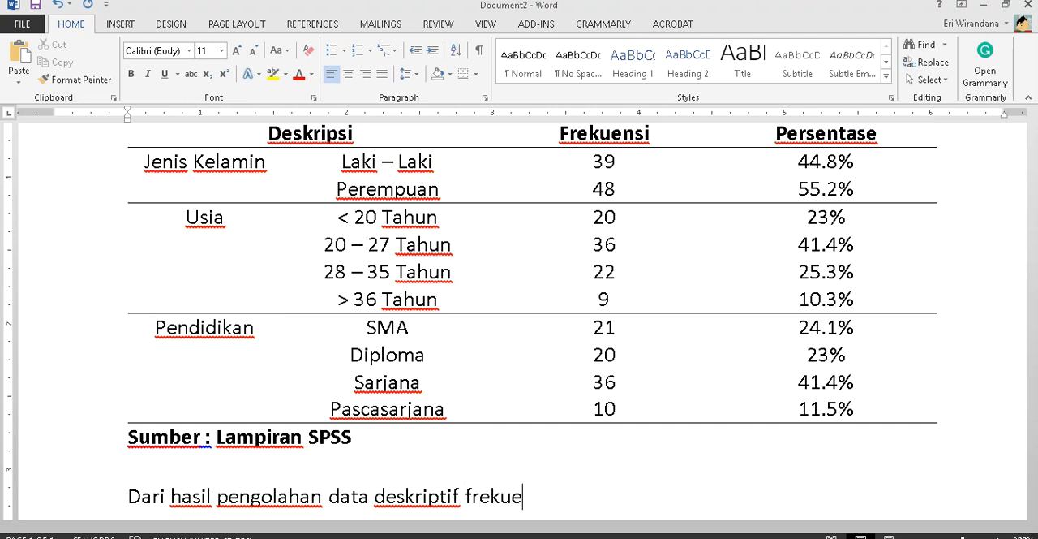
text(nsi, didapatkan nilai)
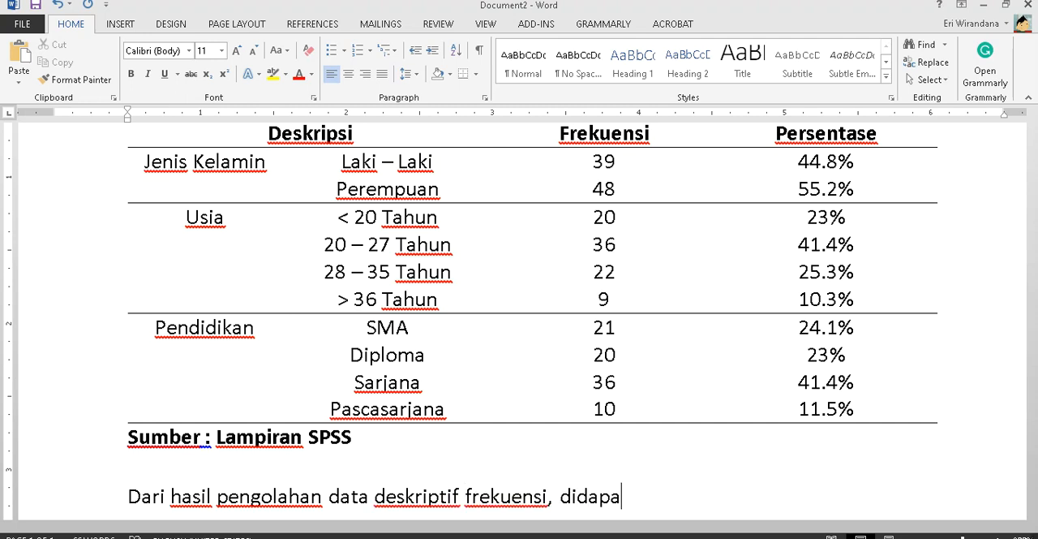
- Complete the introductory sentence below the table with "didapatkan penyajian sebagai berikut :"
key(BackSpace)
key(BackSpace)
key(BackSpace)
key(BackSpace)
key(BackSpace)
key(BackSpace)
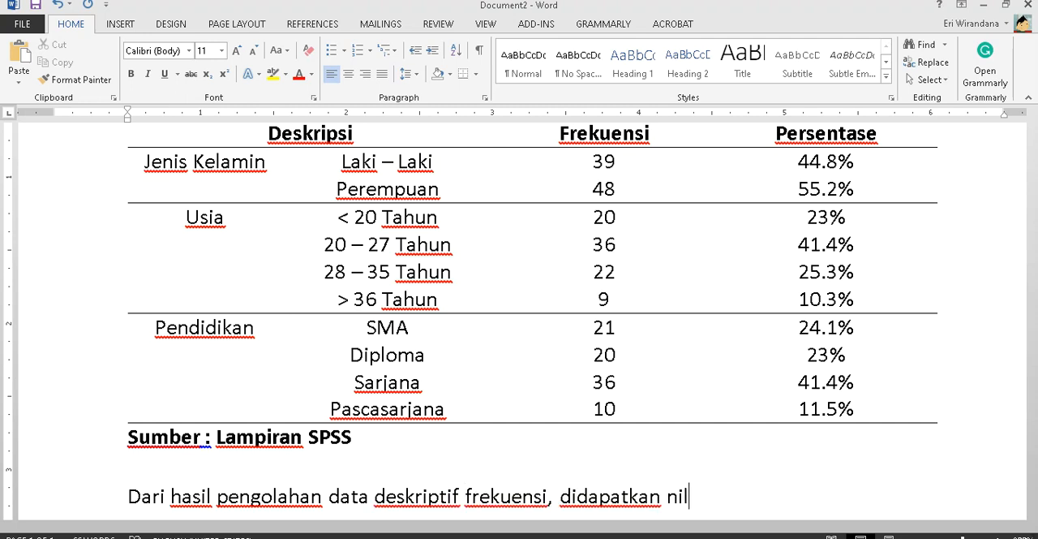
text(has)
key(BackSpace)
key(BackSpace)
key(BackSpace)
key(BackSpace)
text(seba)
key(BackSpace)
key(BackSpace)
key(BackSpace)
text(penyajian sebagai berikut :)
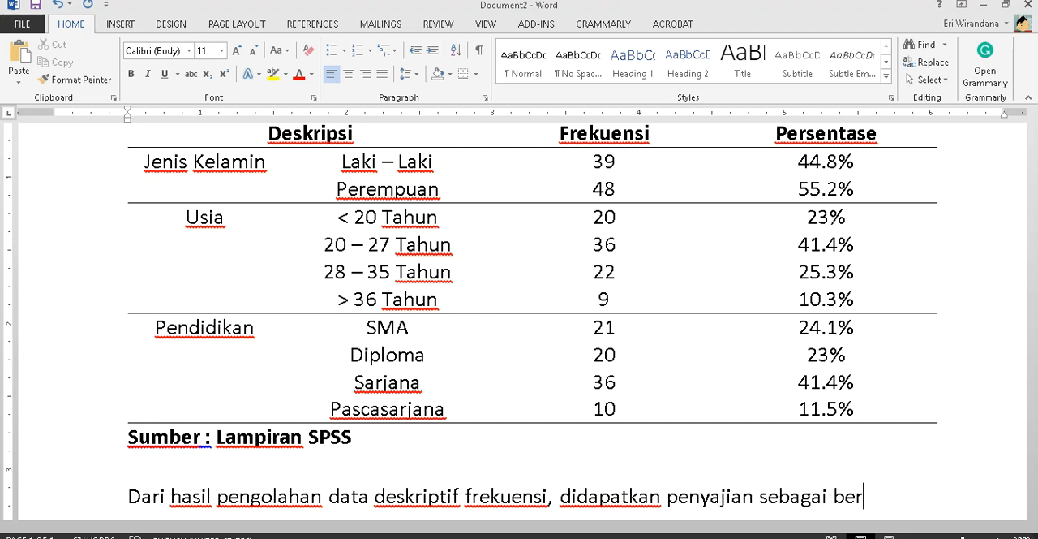
- Start a numbered list under the introduction, with item 1 beginning "Pada jenis kelamin mayoritas adalah jenis kelamin"
key(Return)
text(1. Pada jeni)
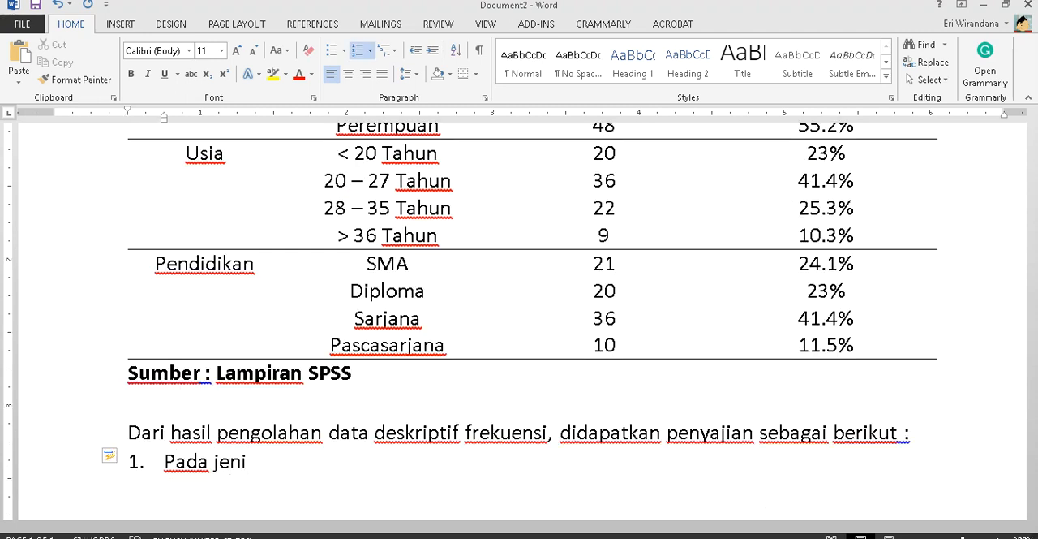
text(s kelamin mayor)
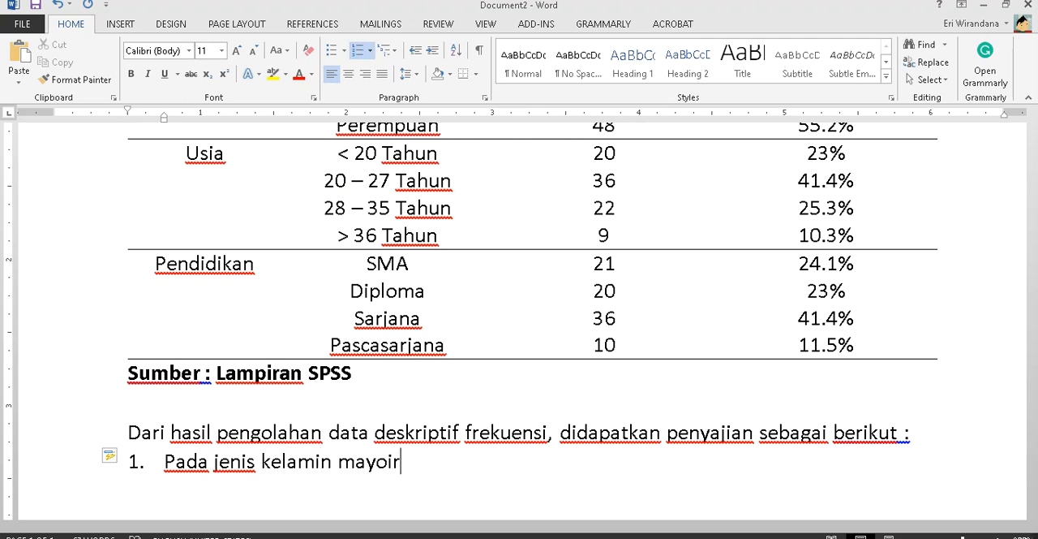
text(ita)
key(BackSpace)
key(BackSpace)
key(BackSpace)
key(BackSpace)
text(ritas )
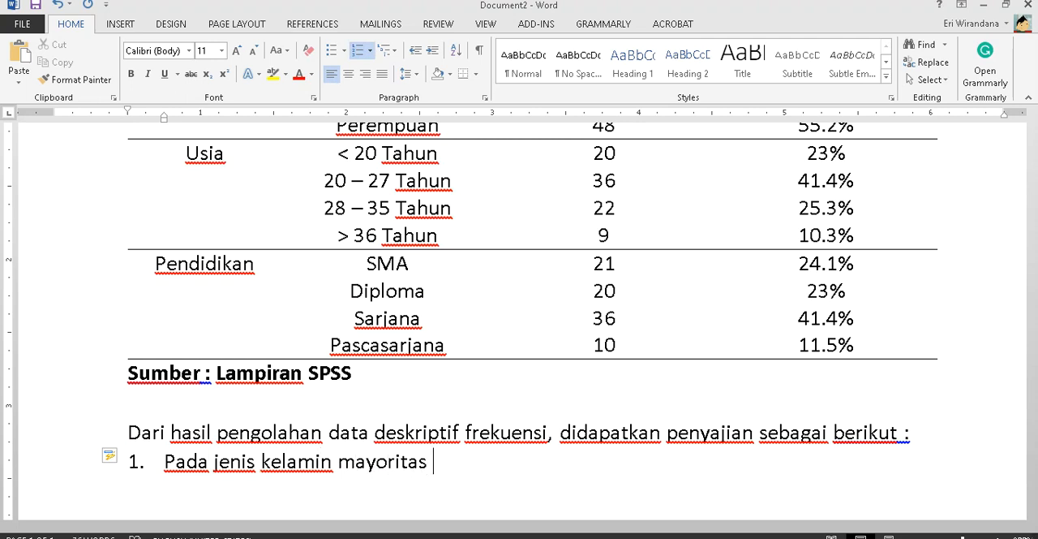
text(adalah jenis kelamin)
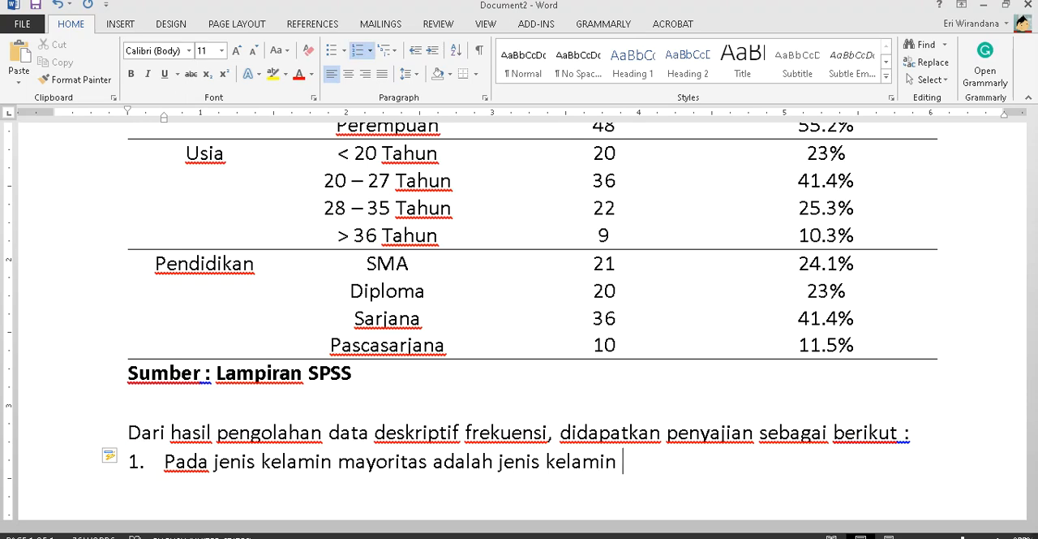
- Check the Jenis Kelamin rows in the table and continue item 1 with "Laki – Laki sebanyak 39 orang atau"
scroll(382, 398, up, 3)
scroll(381, 398, down, 3)
scroll(382, 399, down, 1)
text(L)
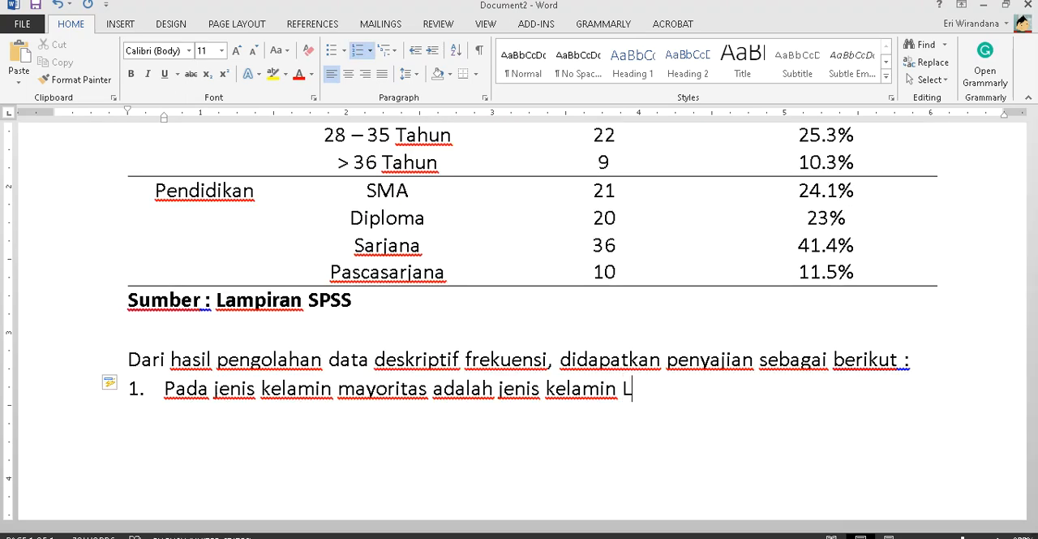
text(aki - Laki – Laki)
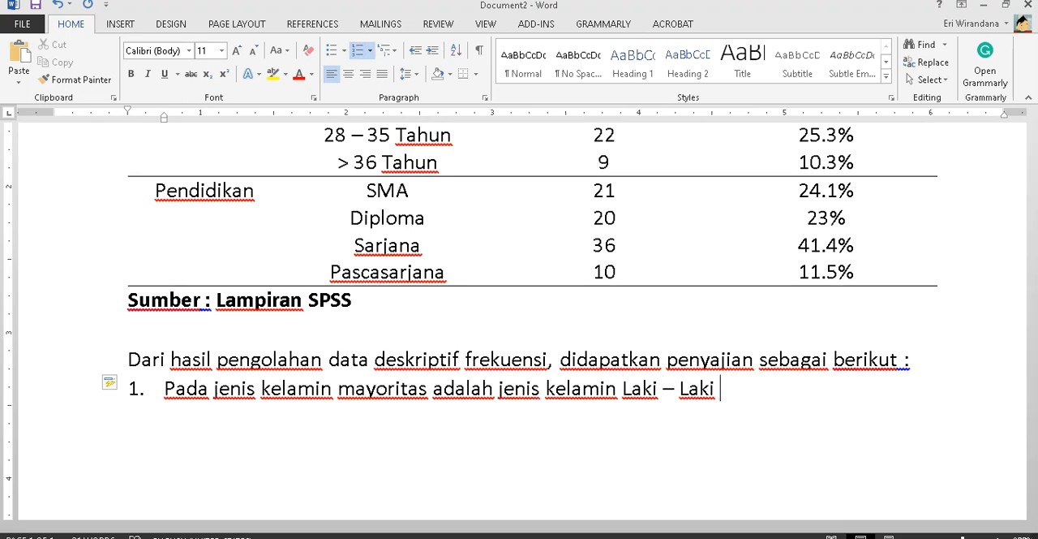
scroll(382, 398, up, 4)
scroll(381, 398, down, 2)
scroll(381, 398, down, 1)
text(se)
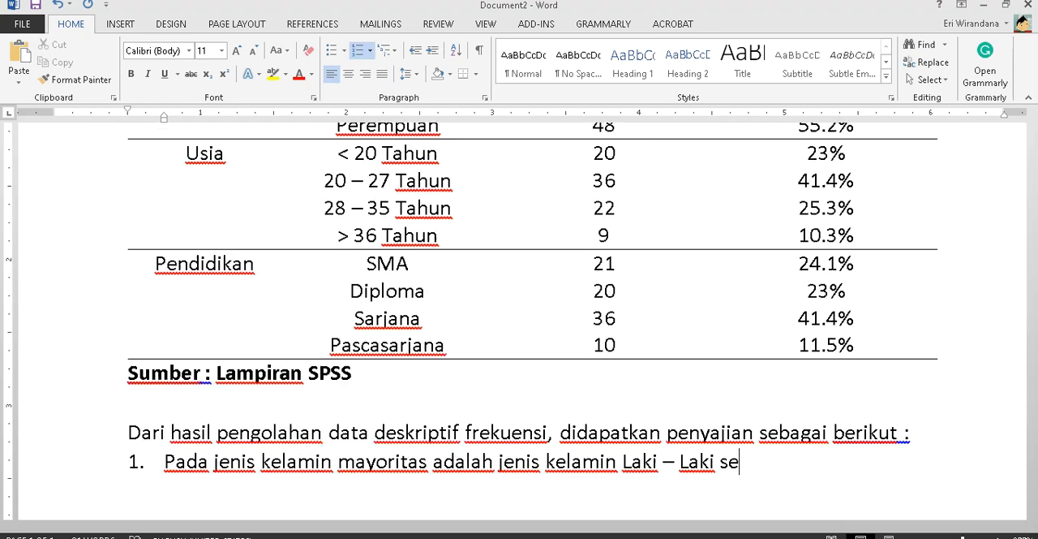
text(banyak 39 o)
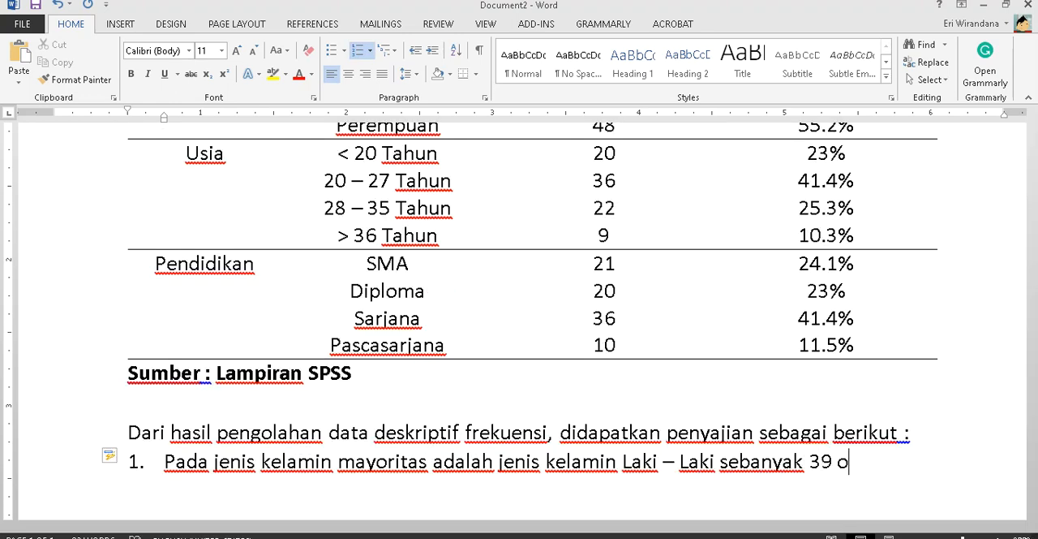
text(rang atau)
- Look up the Laki – Laki percentage in the table and end item 1 with "44.8%"
scroll(532, 324, up, 1)
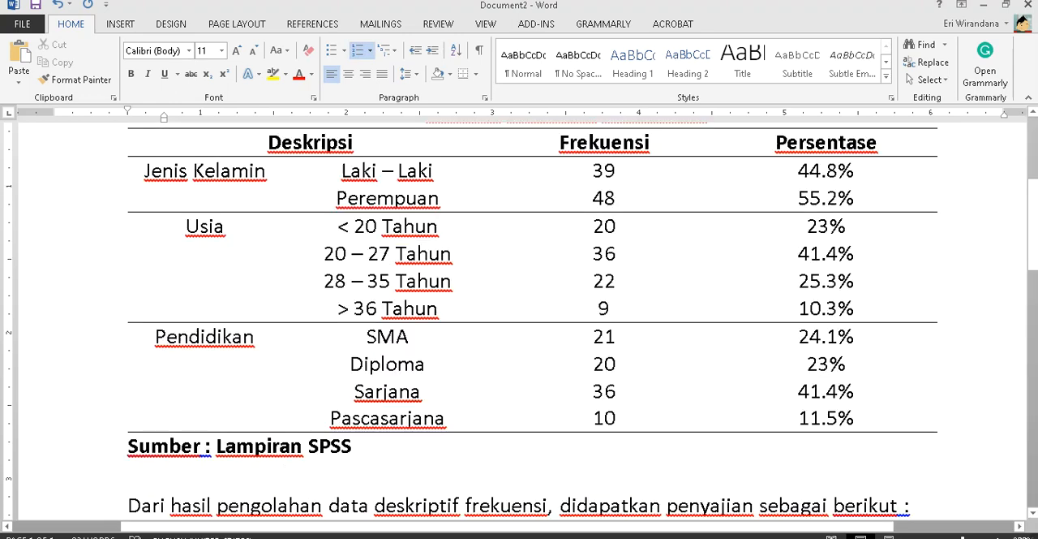
scroll(532, 325, down, 1)
scroll(532, 325, up, 2)
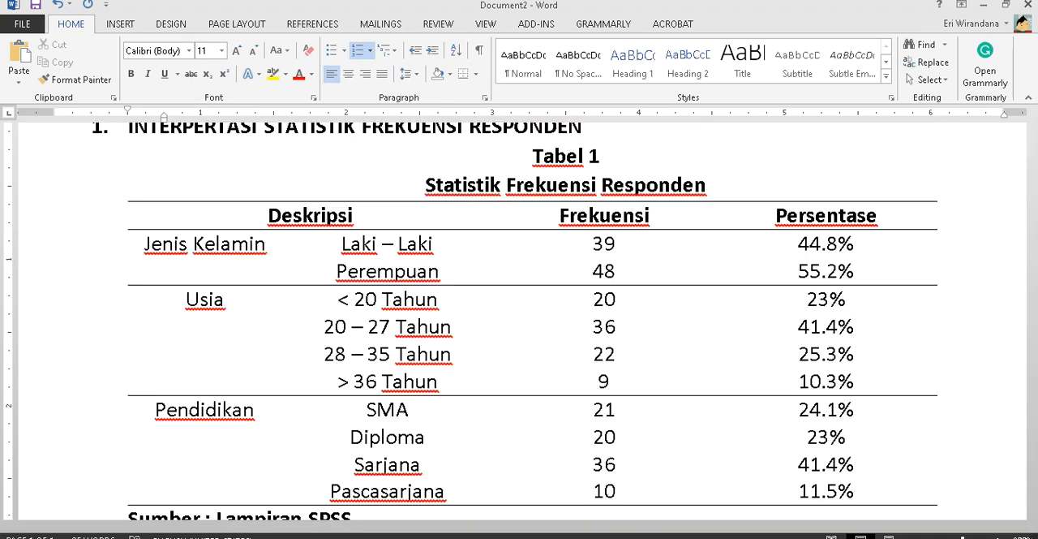
scroll(532, 324, down, 2)
text(44.8%)
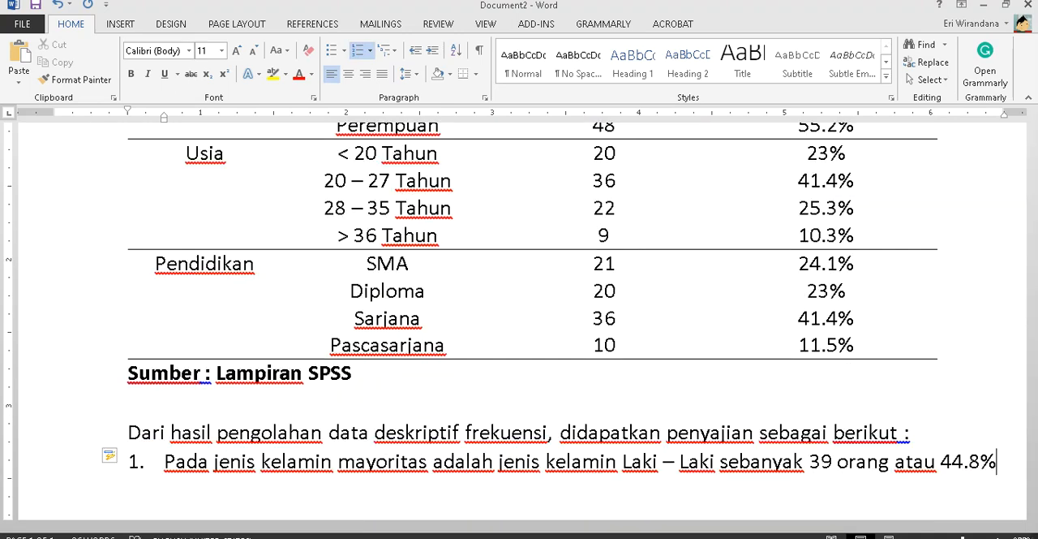
- Recheck the Jenis Kelamin rows and correct item 1's majority gender to "perempuan" and its count to 48
scroll(638, 375, up, 3)
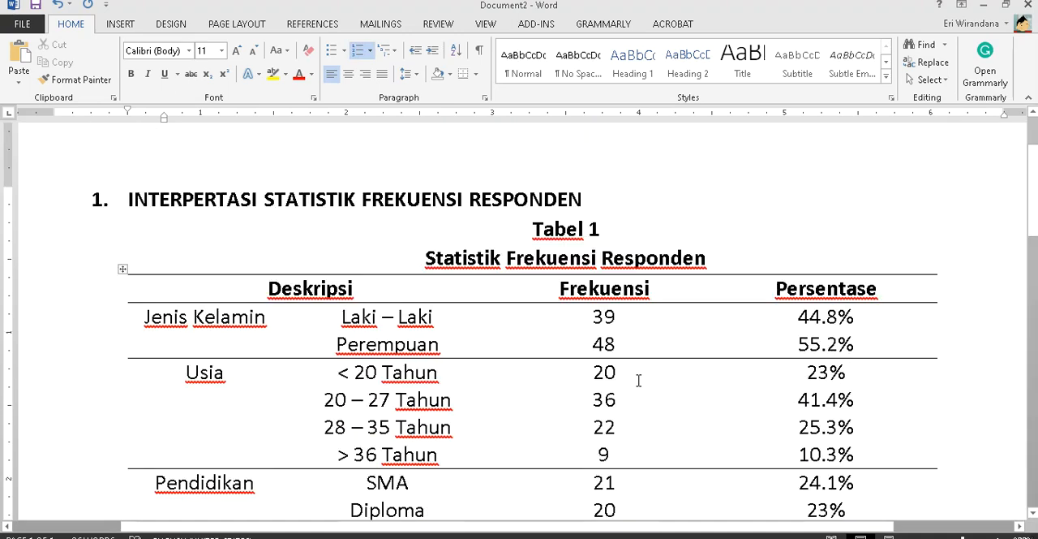
scroll(638, 376, down, 2)
scroll(639, 381, down, 1)
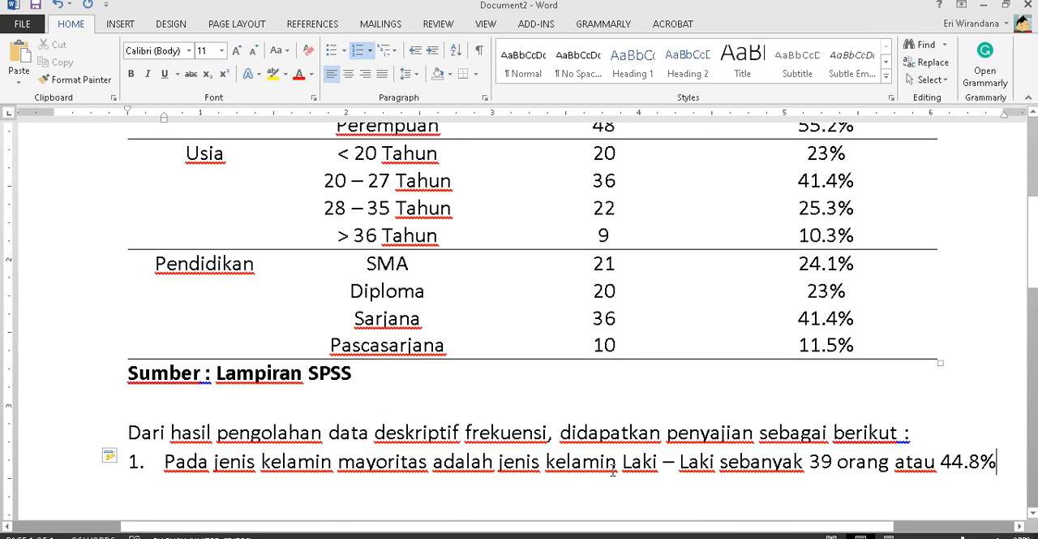
drag(623, 461, 728, 461)
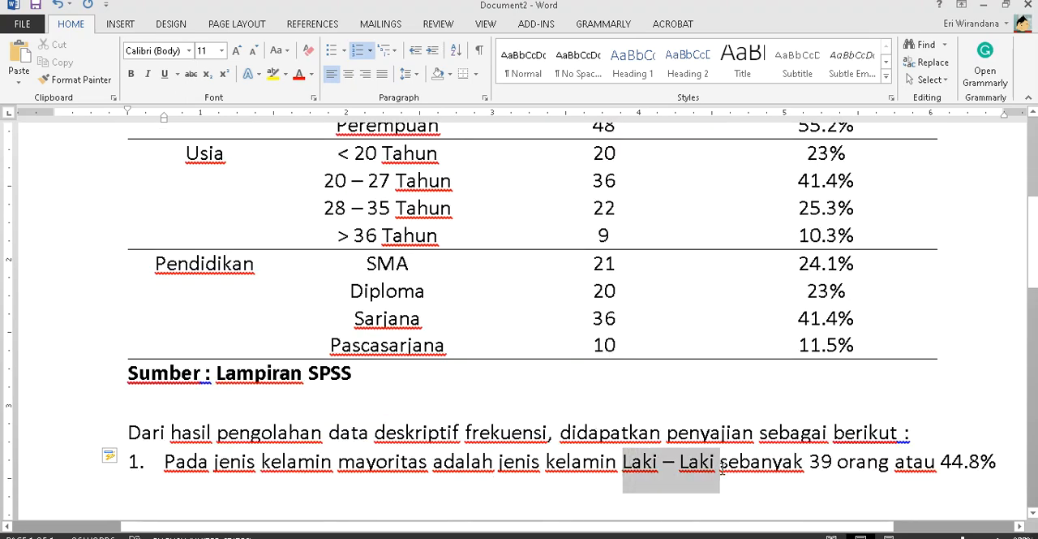
text(perempuan)
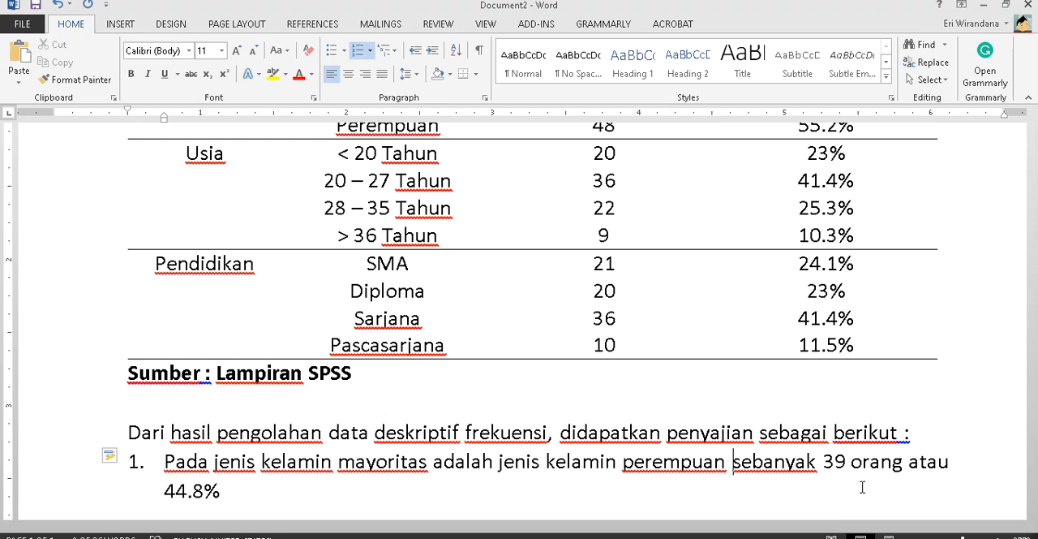
drag(822, 461, 846, 460)
text(48)
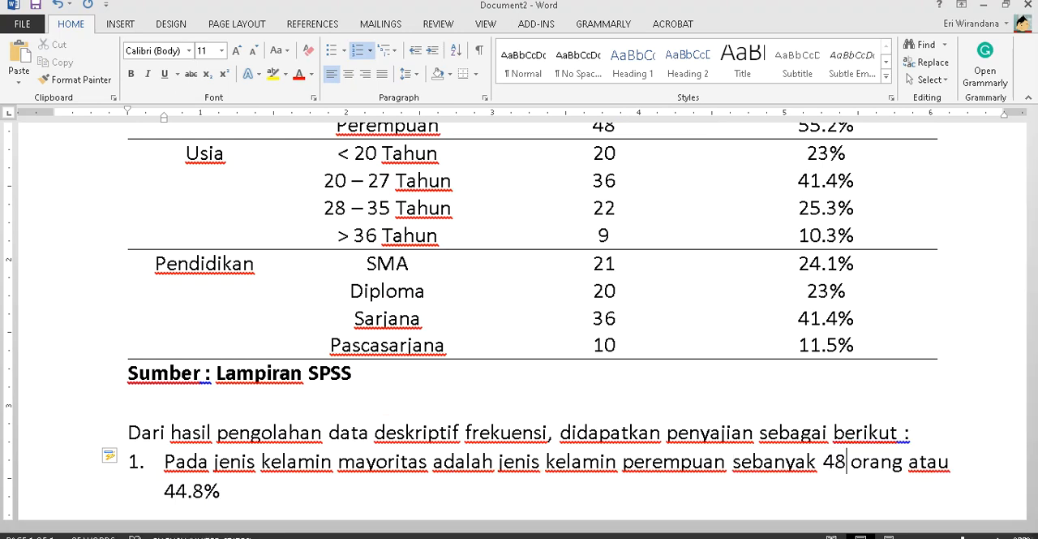
- Look up the Perempuan percentage in the table and correct the percentage in item 1 to 55.2%
scroll(223, 408, up, 2)
scroll(223, 409, down, 5)
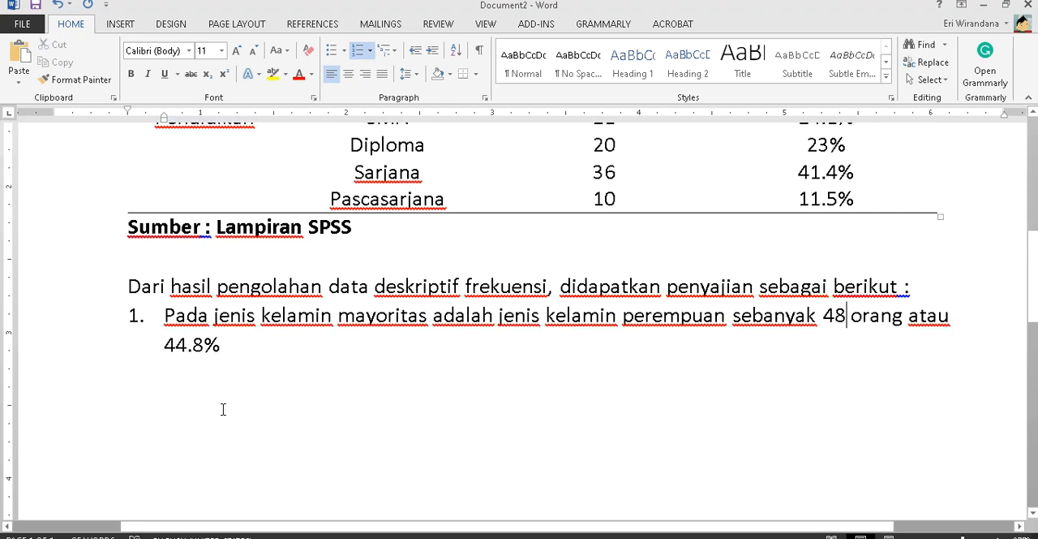
drag(164, 345, 187, 344)
text(55)
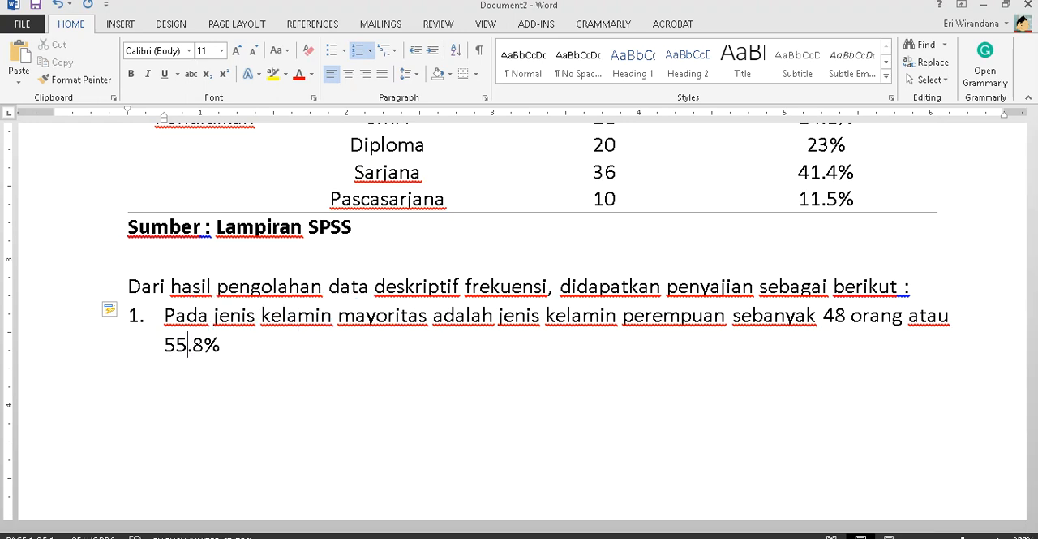
key(shift+Right)
text(2)
key(Right)
- Add a second sentence to item 1 beginning "Kemudian untuk jenis kelamin pria sebanyak"
text(Kemud)
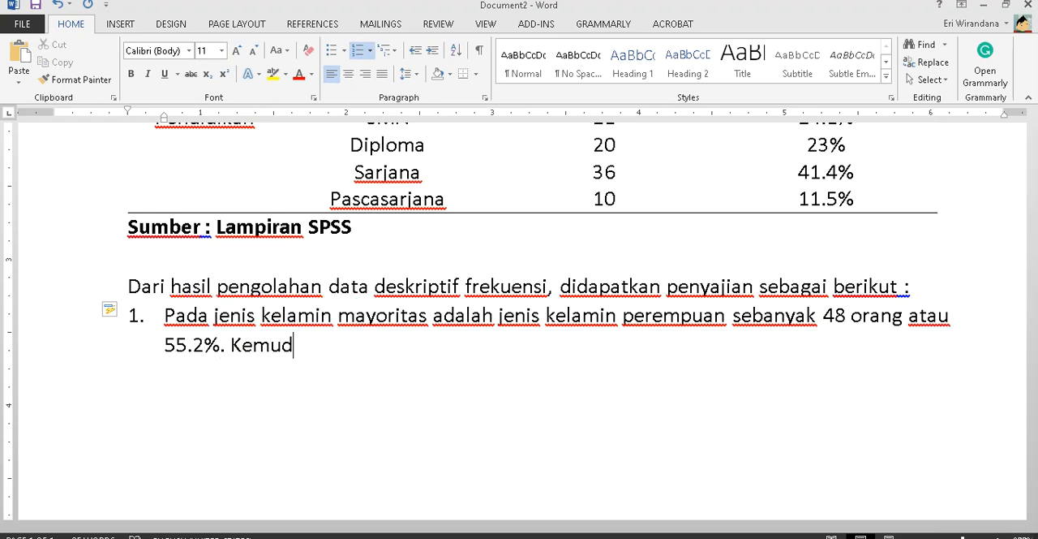
text(ian untuk jenis )
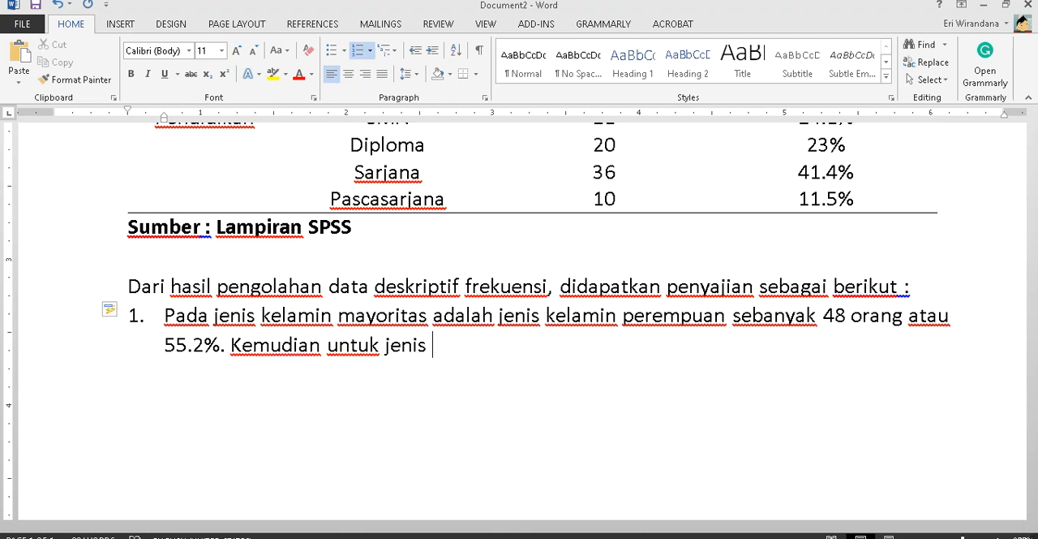
text(kelamin priamin pra)
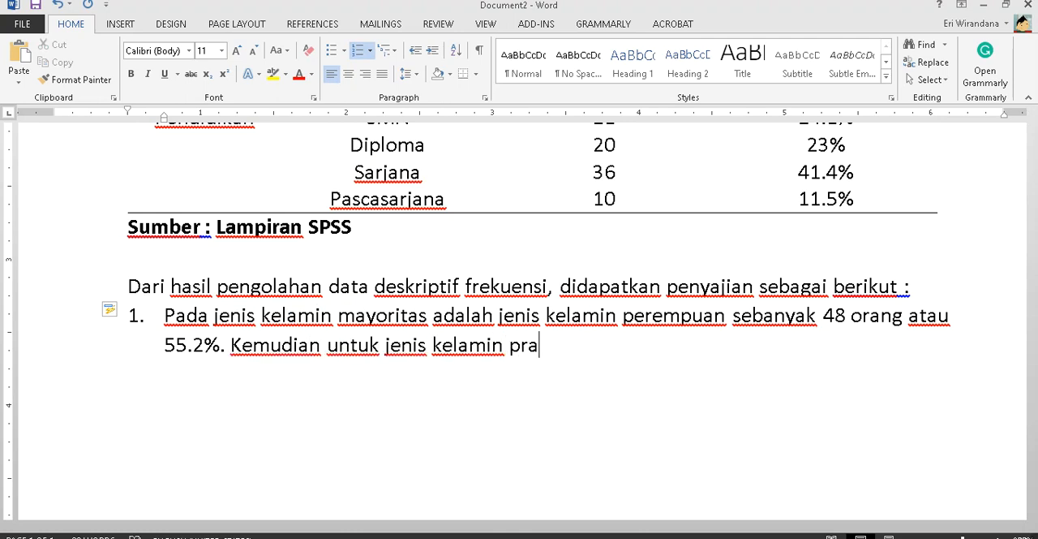
key(BackSpace)
key(BackSpace)
text(ia)
key(BackSpace)
key(BackSpace)
text(ria sebanyak)
- Look up the Laki – Laki figures in the table and end item 1 with "39 responden atau 44.8%."
scroll(519, 325, up, 1)
scroll(519, 324, up, 3)
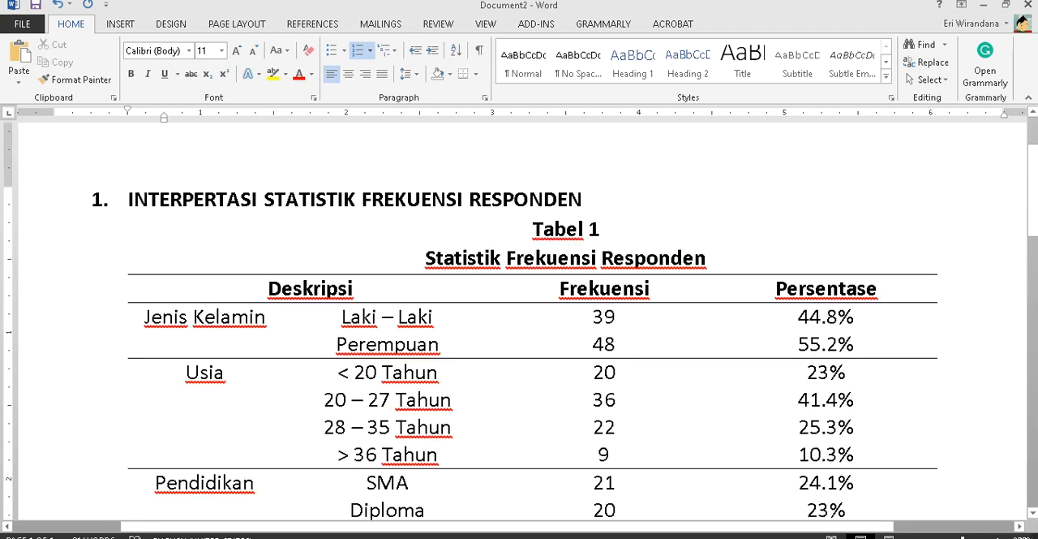
text(39 responden)
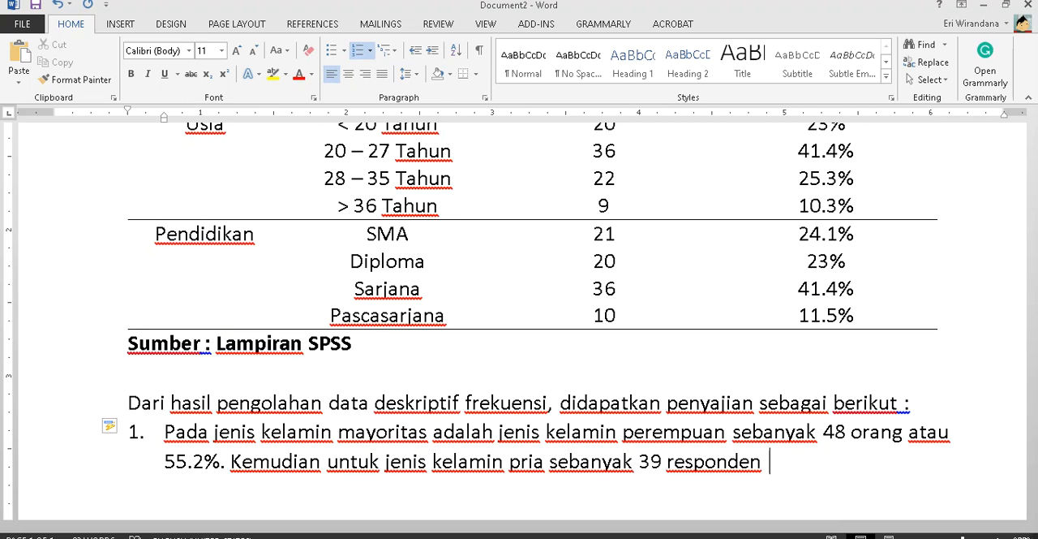
scroll(519, 324, up, 1)
scroll(519, 324, up, 3)
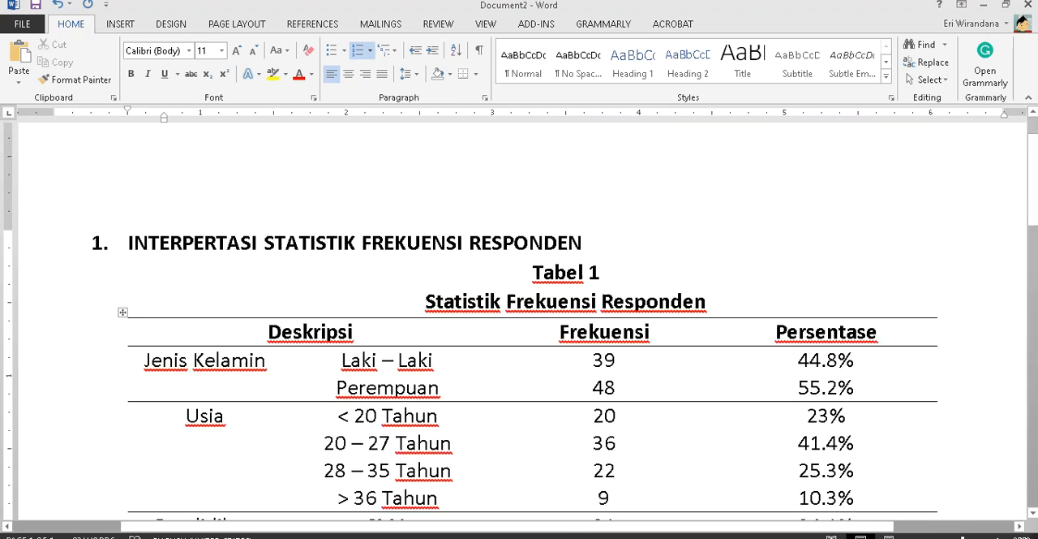
text(atau 44.8%/)
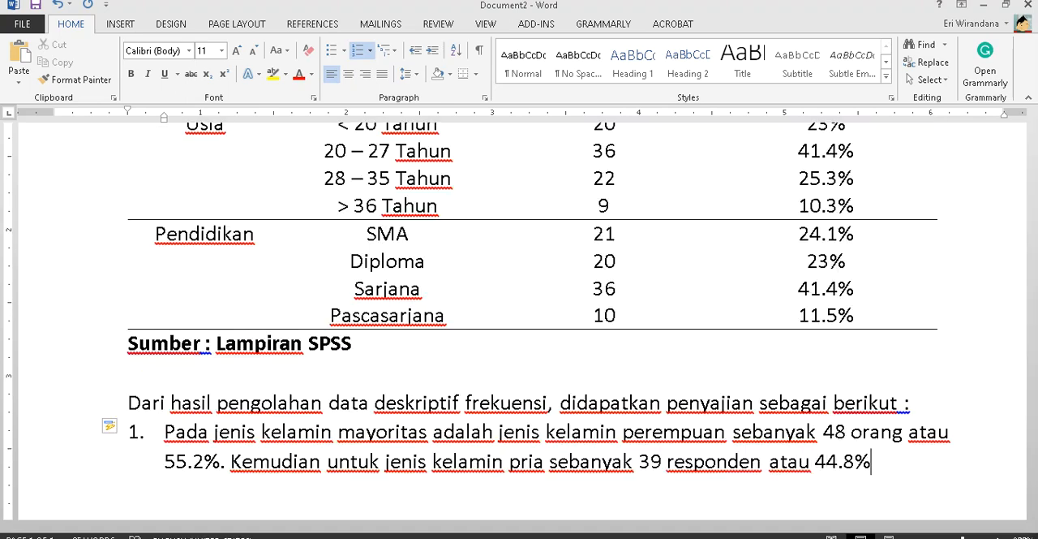
key(Return)
key(BackSpace)
key(BackSpace)
- Add list item 2 beginning "Pada karakteristik responden tingkat usia, mayoritas berada pada tingkat usia"
key(BackSpace)
key(BackSpace)
text(.)
key(Return)
text(J)
key(BackSpace)
text(Pada)
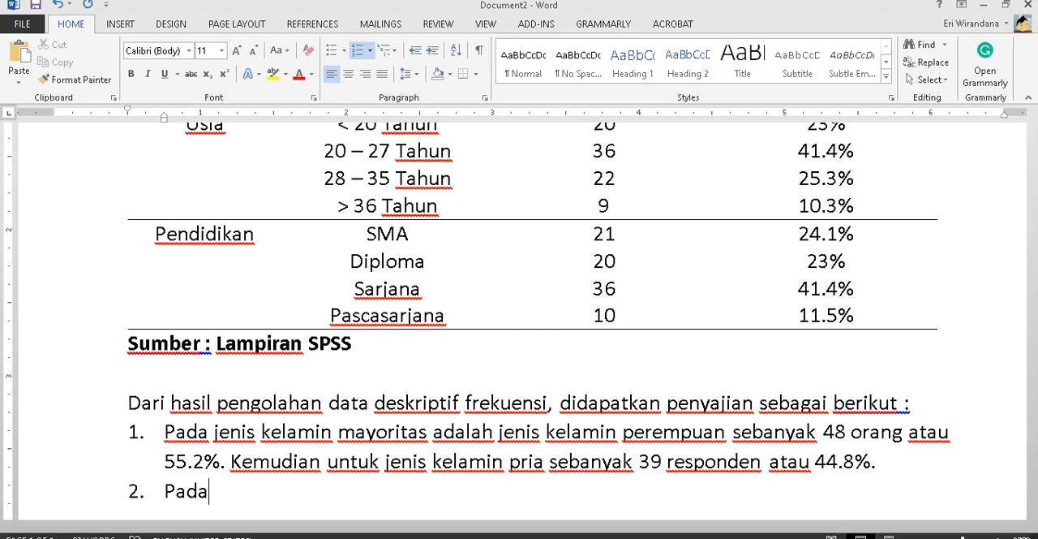
text( karakteristik respok)
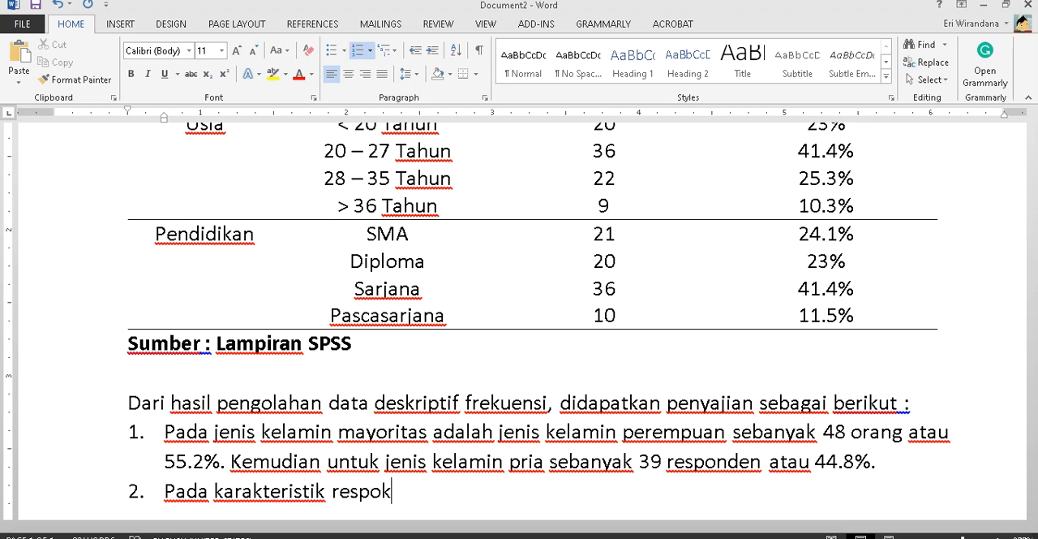
key(BackSpace)
text(nden tingkat usia, mayori)
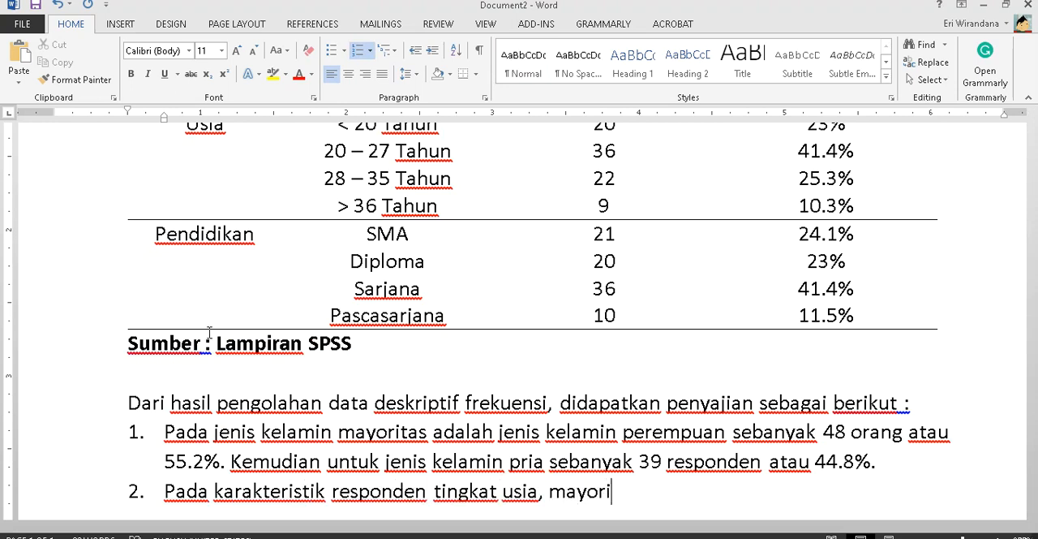
text(tas berada pada tingkat usia)
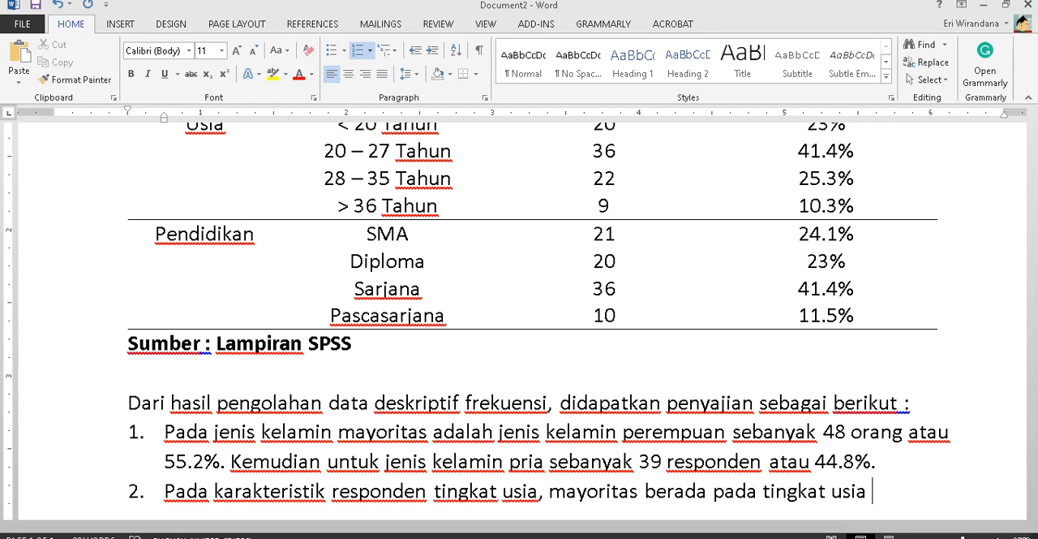
- Find the most frequent age group in the Usia rows and continue item 2 with "20 – 27 Tahun sebanyak"
scroll(197, 370, up, 2)
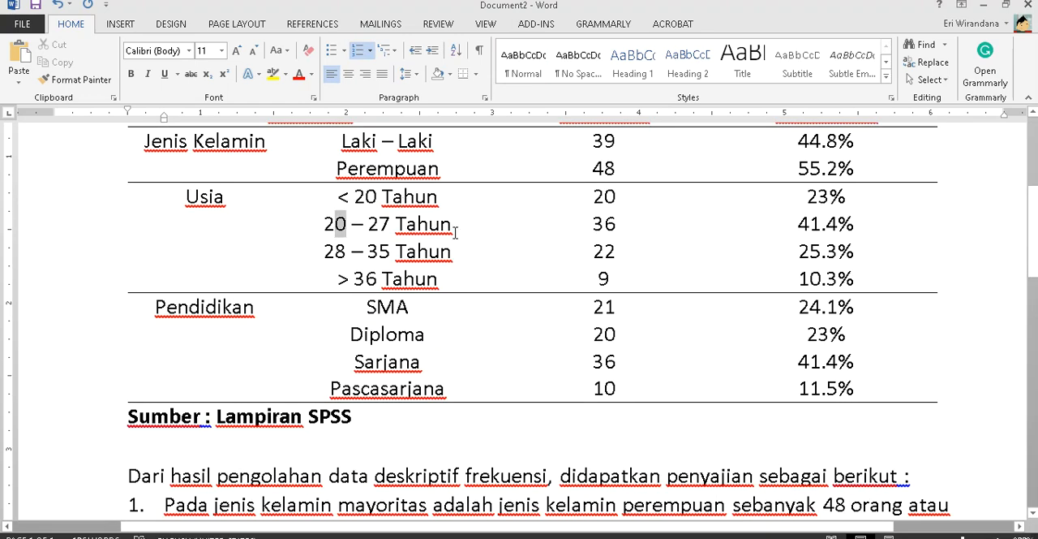
drag(337, 225, 855, 235)
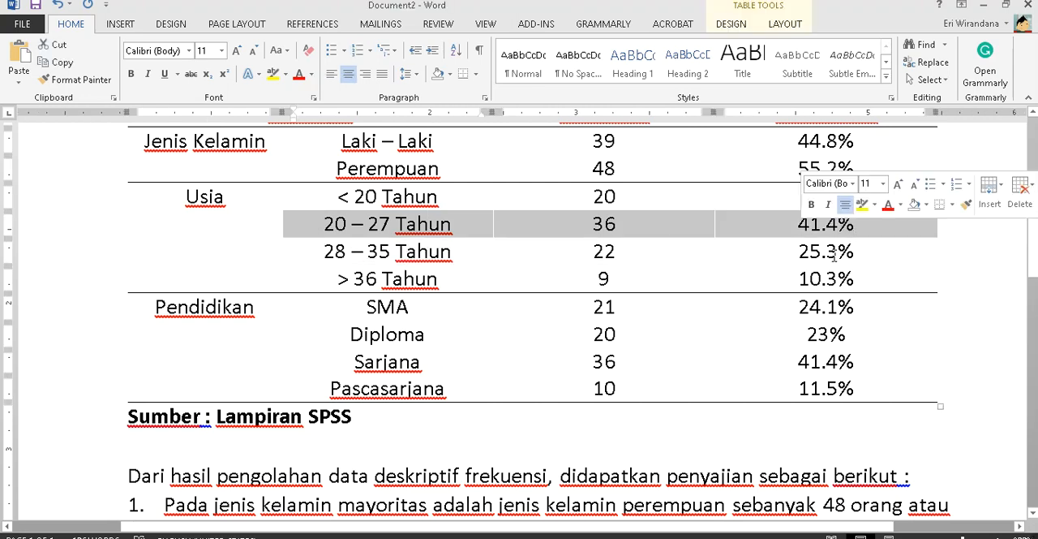
scroll(834, 256, down, 2)
click(893, 490)
text(20 -)
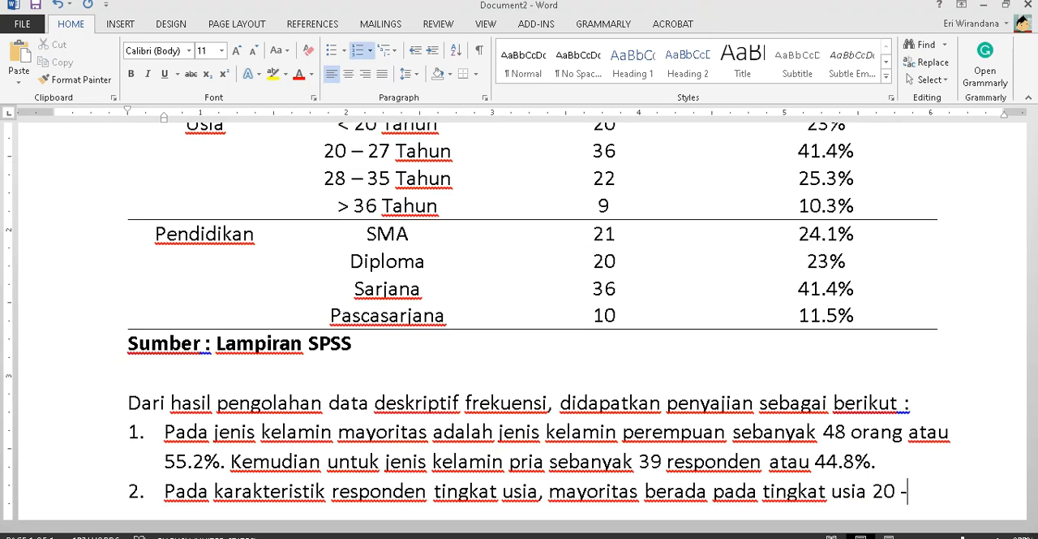
text( 27 Tahun ata)
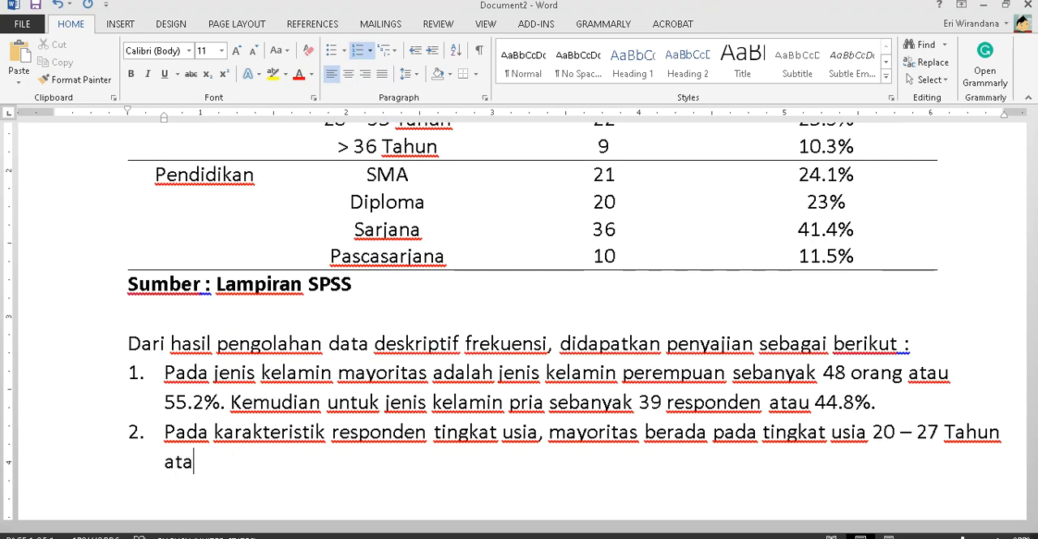
key(BackSpace)
key(BackSpace)
key(BackSpace)
text(sebanyak)
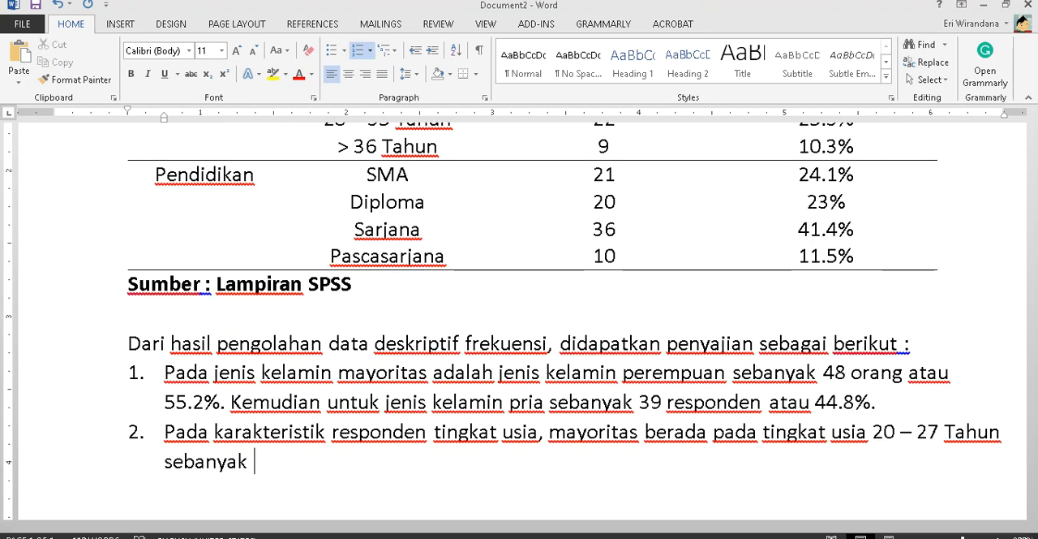
- Look up the frequency and percentage for 20 – 27 Tahun and complete the sentence with "36 responden atau 41.4%."
scroll(799, 348, up, 3)
scroll(629, 268, down, 4)
text(3)
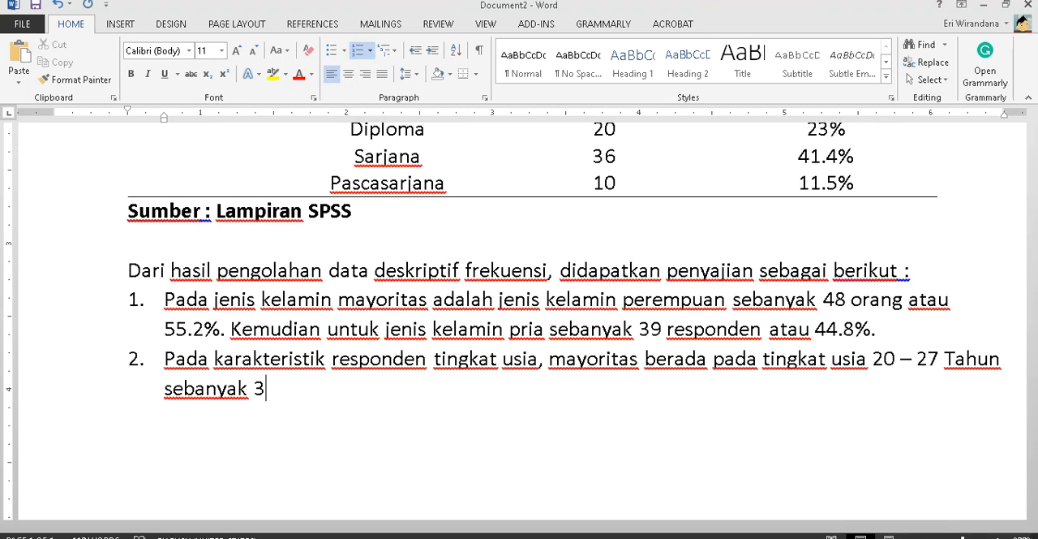
text(6 responden atau)
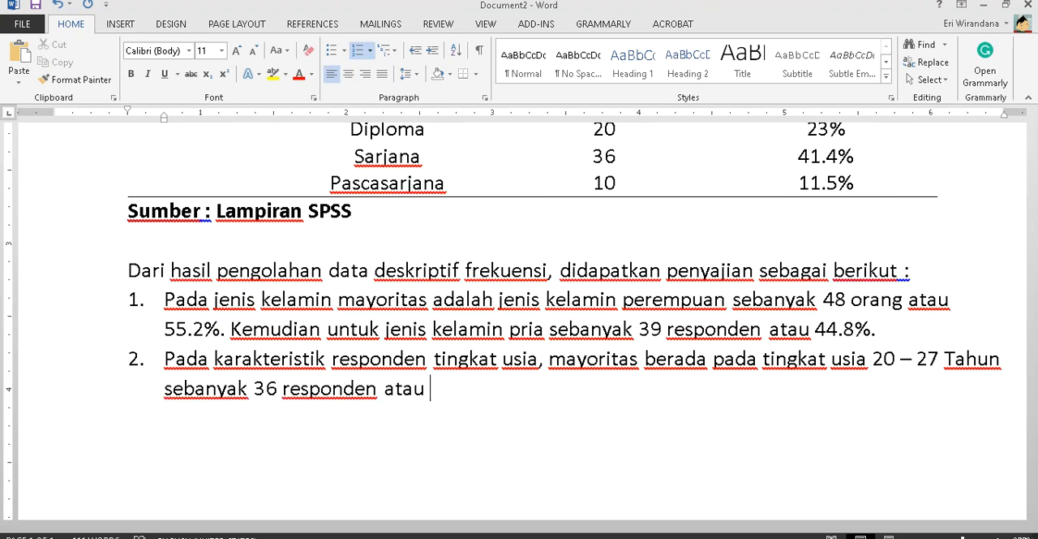
scroll(633, 267, up, 5)
text(41.4)
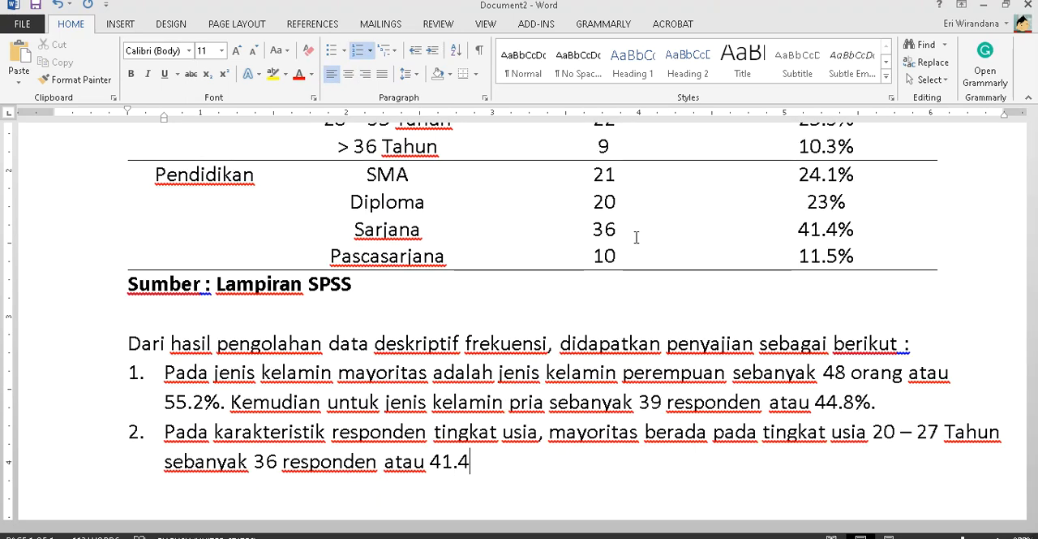
text(%. Kemudian diikut)
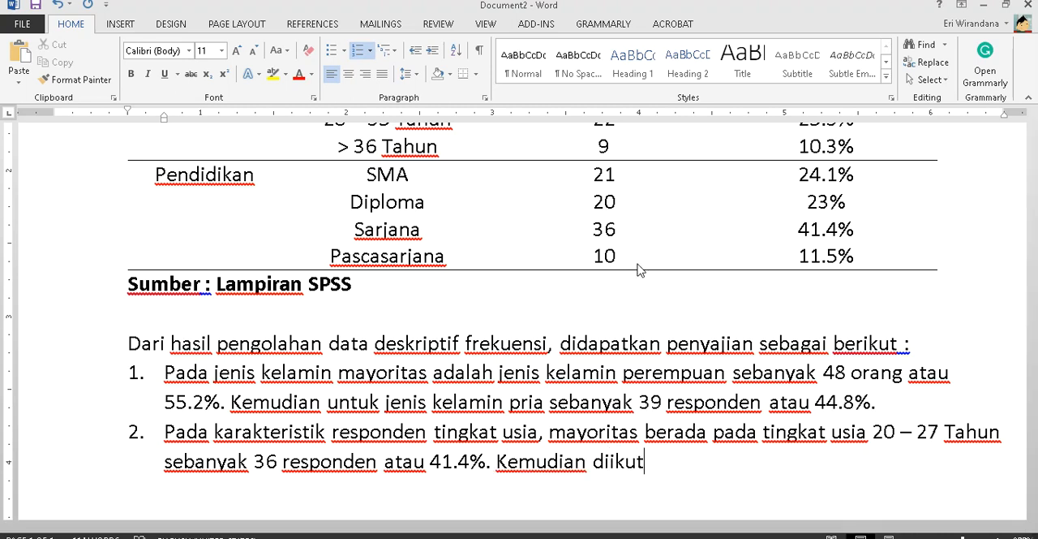
text(i oleh responden yang tigk)
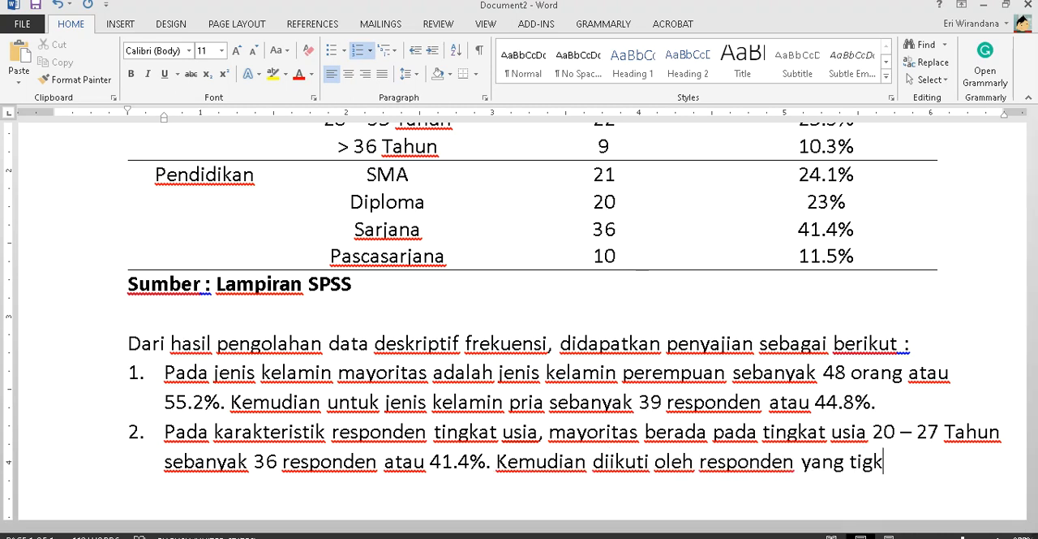
- Start the second sentence of item 2 with "Kemudian diikuti oleh responden yang tingkat usia nya"
key(BackSpace)
text(ngkat usia ya)
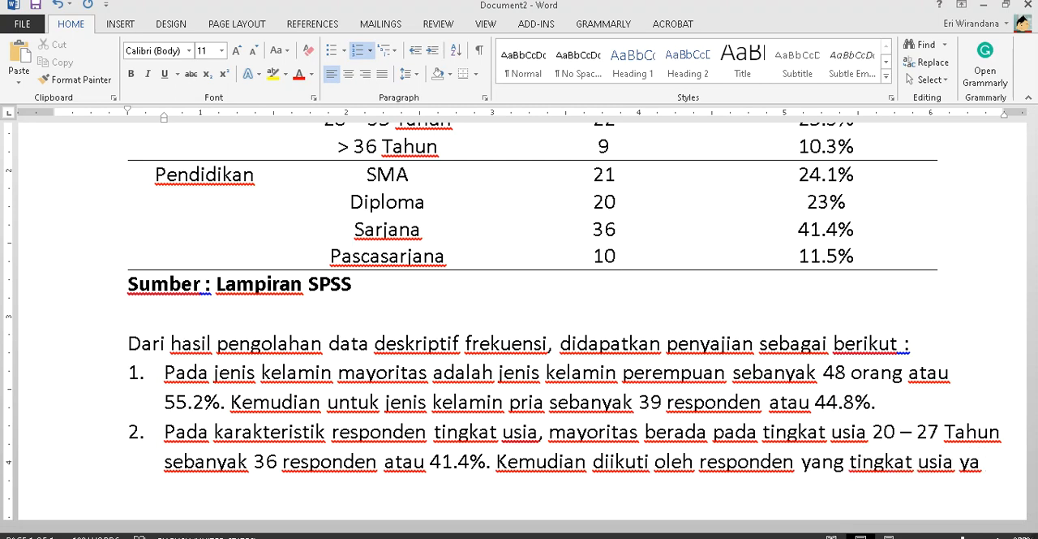
key(BackSpace)
key(BackSpace)
key(BackSpace)
key(BackSpace)
text(nya)
- Look up the second most frequent age group and continue item 2 with "28 – 35 Tahun sebanyak 22 responden"
scroll(746, 303, up, 3)
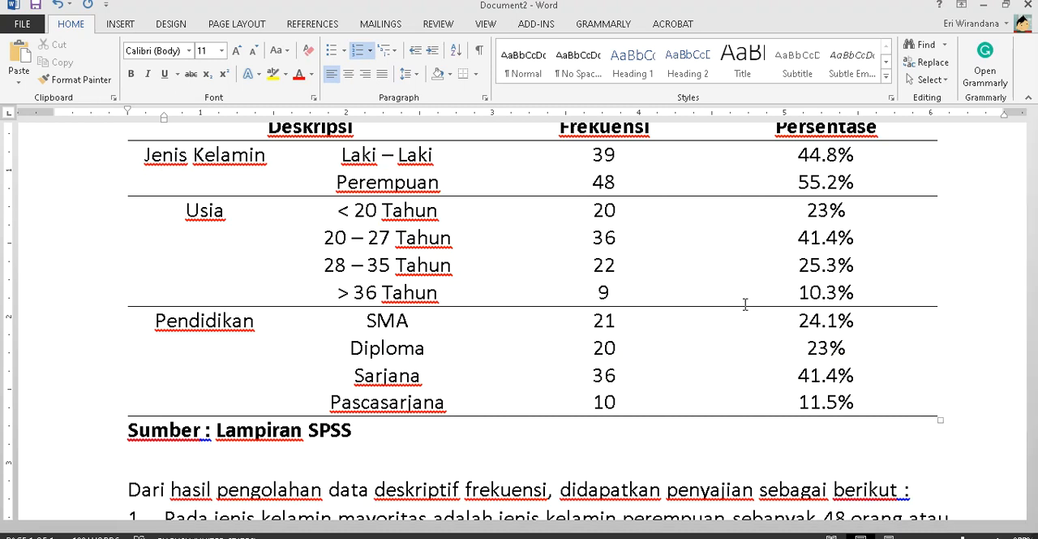
text(28 - 2)
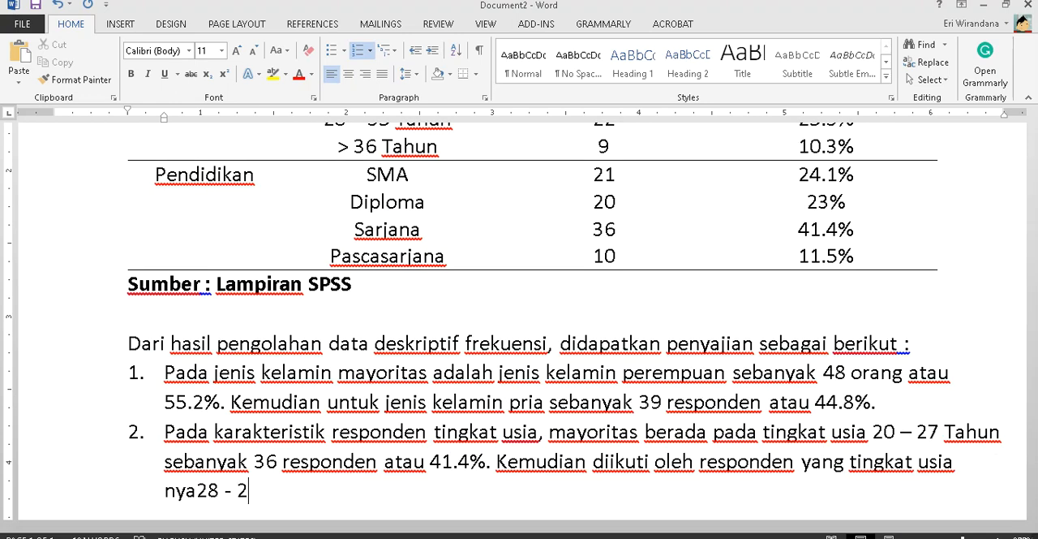
text(35 Tahun )
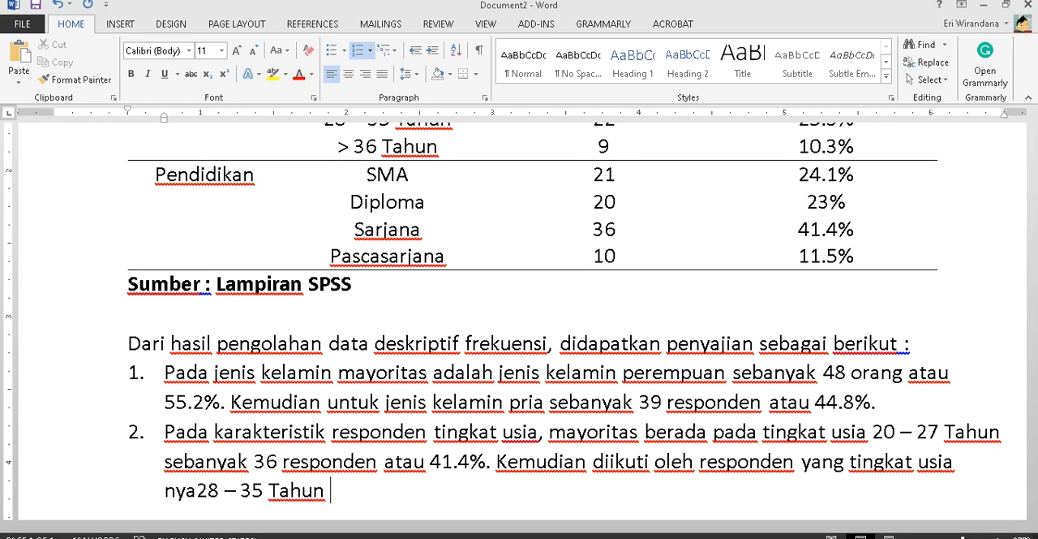
text(seban)
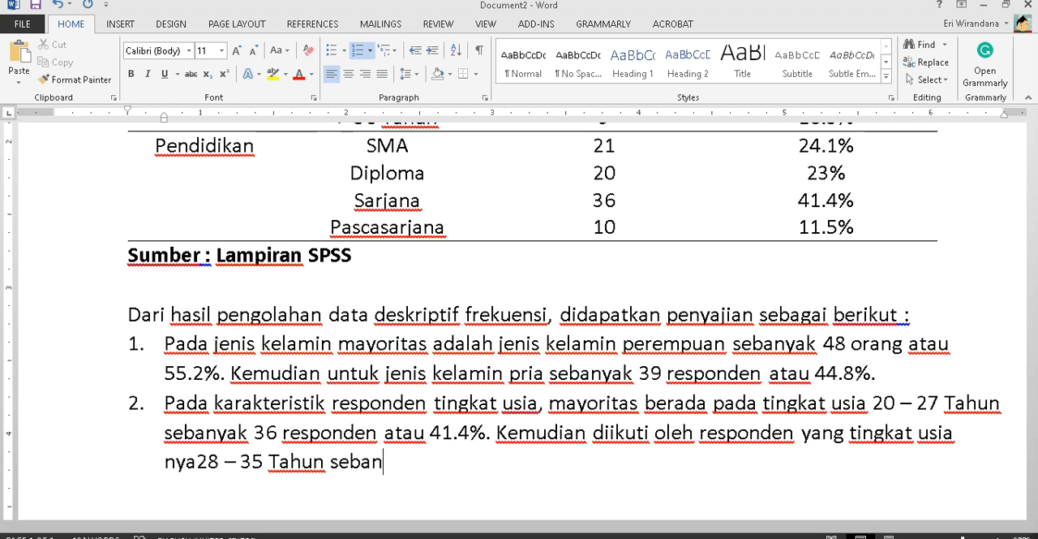
text(yak 22 respp)
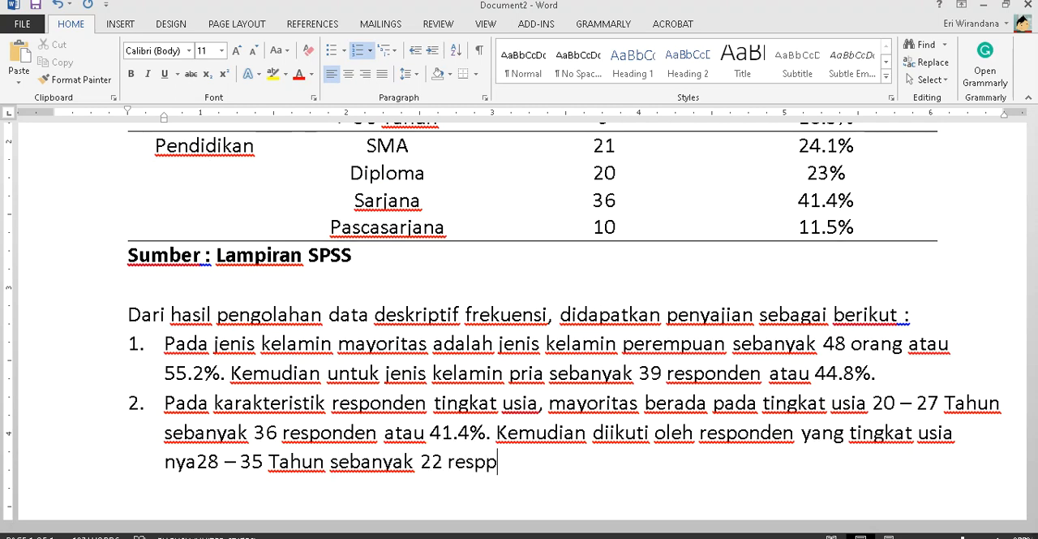
key(BackSpace)
text(onden.)
- Look up the percentage for 28 – 35 Tahun in the table and continue the sentence with "atau 25.3%"
scroll(519, 325, up, 3)
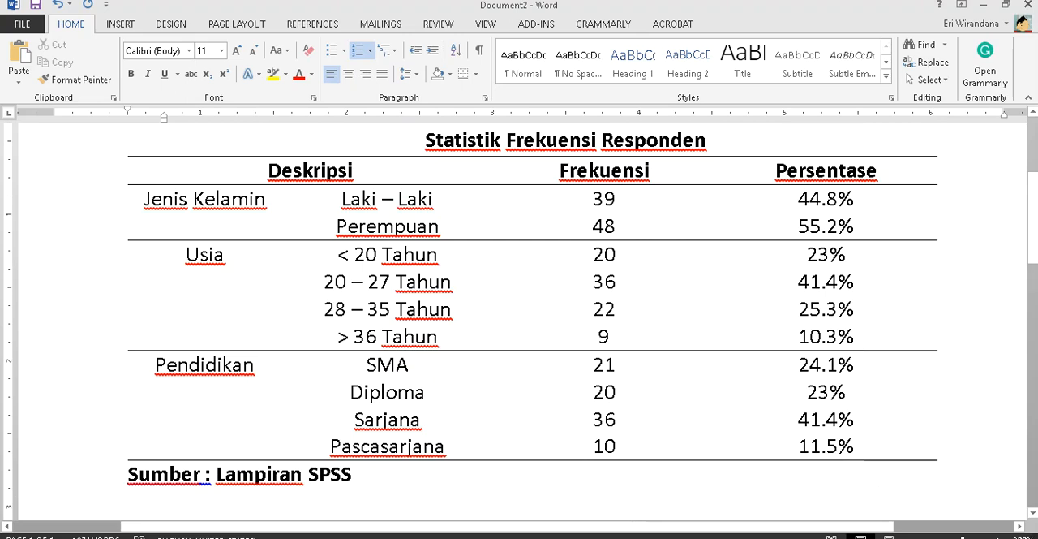
text(at)
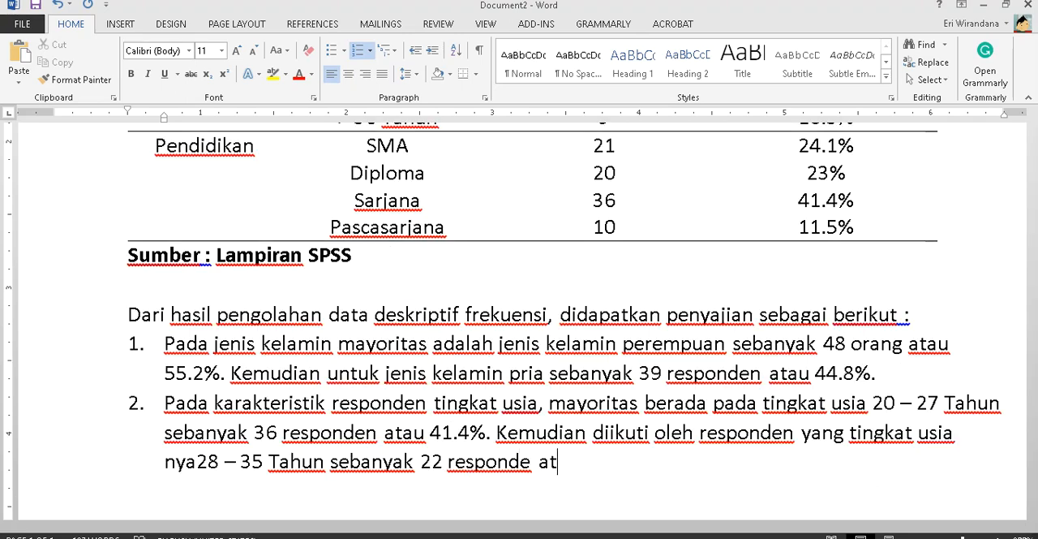
key(BackSpace)
key(BackSpace)
key(BackSpace)
key(BackSpace)
text(n  atau )
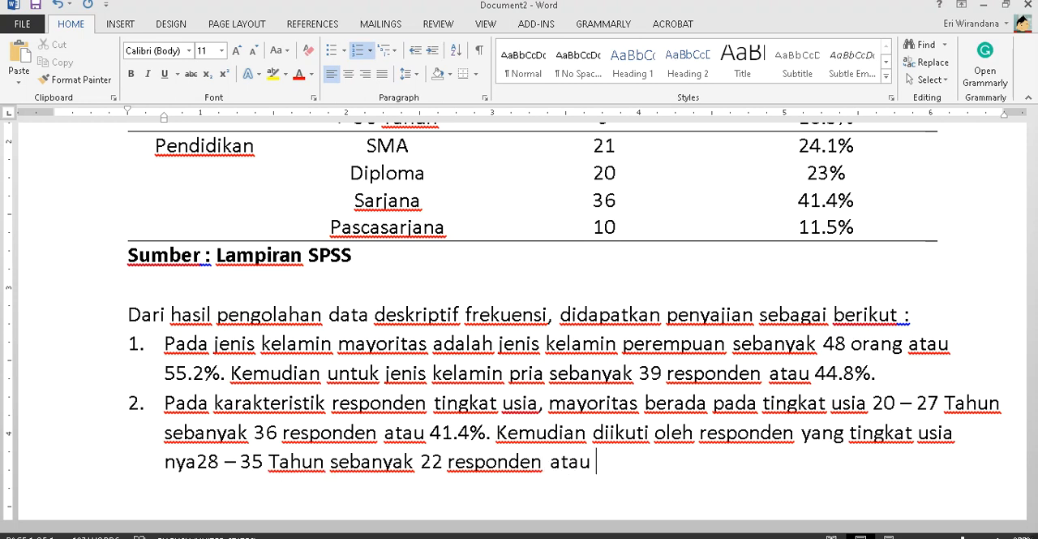
text(25.3%)
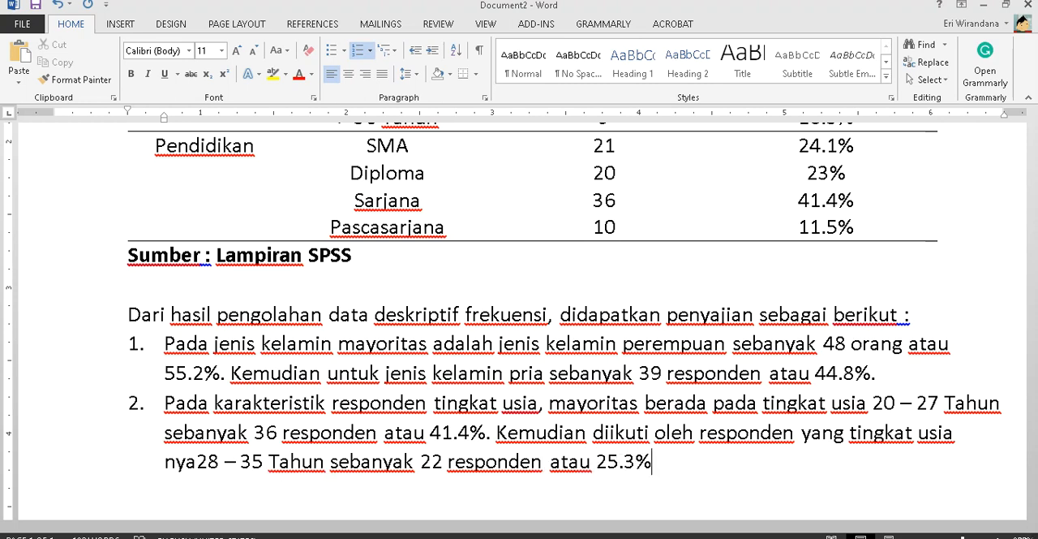
text(...Selanjutnya...)
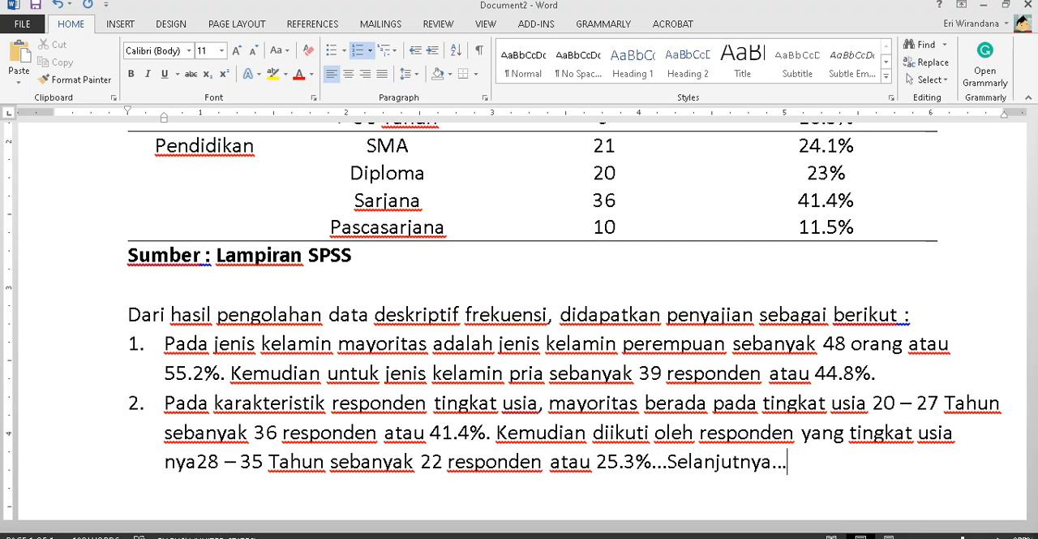
- End item 2 with the placeholder "...Selanjutnya..." for the remaining age groups
scroll(741, 297, up, 3)
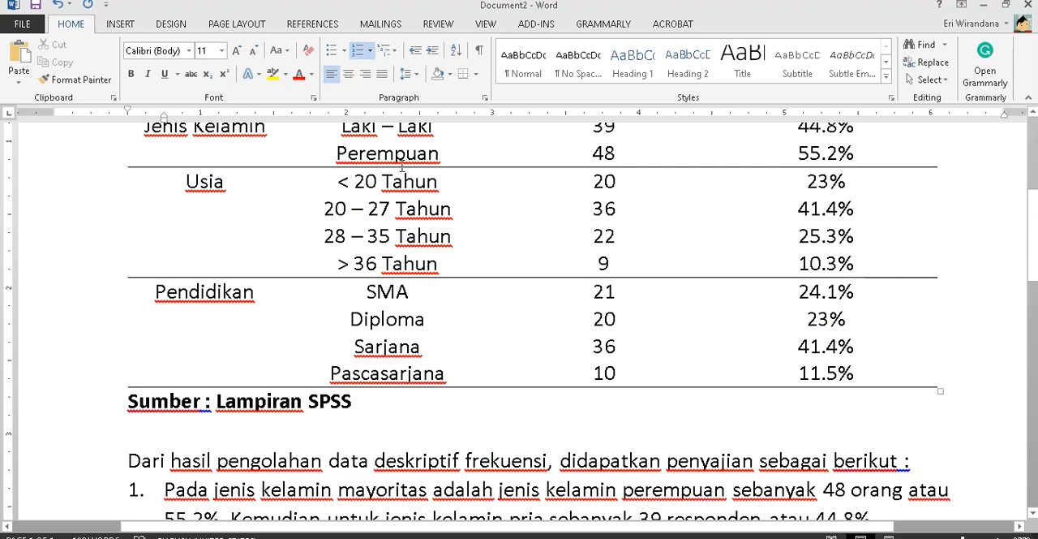
scroll(549, 262, down, 4)
- Add list item 3 beginning "Tingkat pendidikan responden mayoritas adalah"
key(Return)
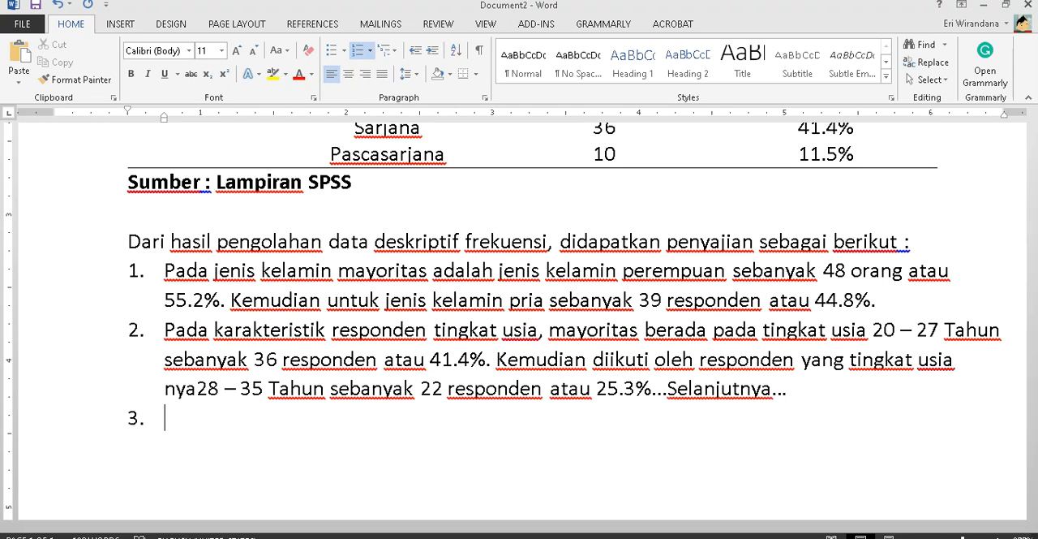
scroll(667, 360, up, 1)
text(T)
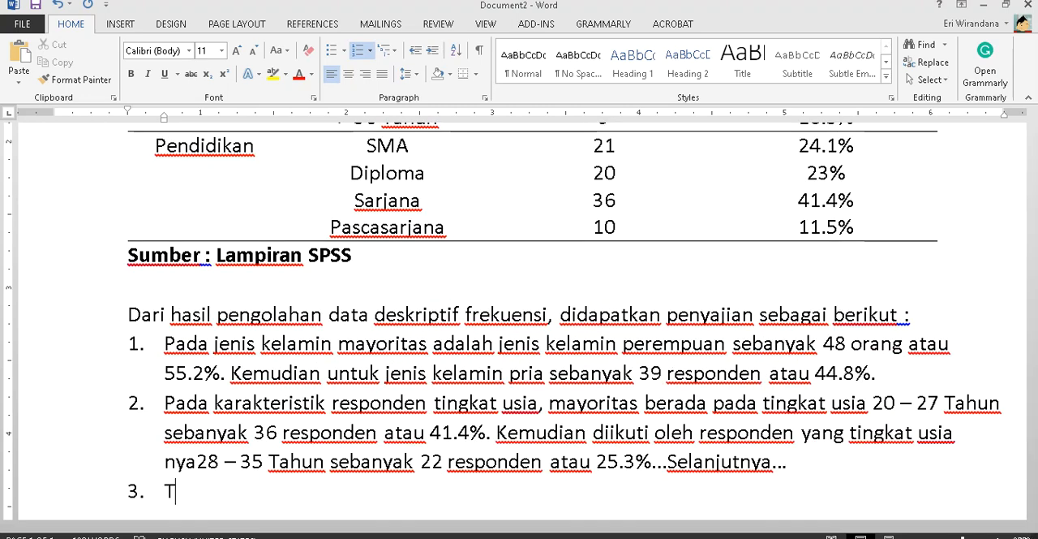
text(oningkat pend)
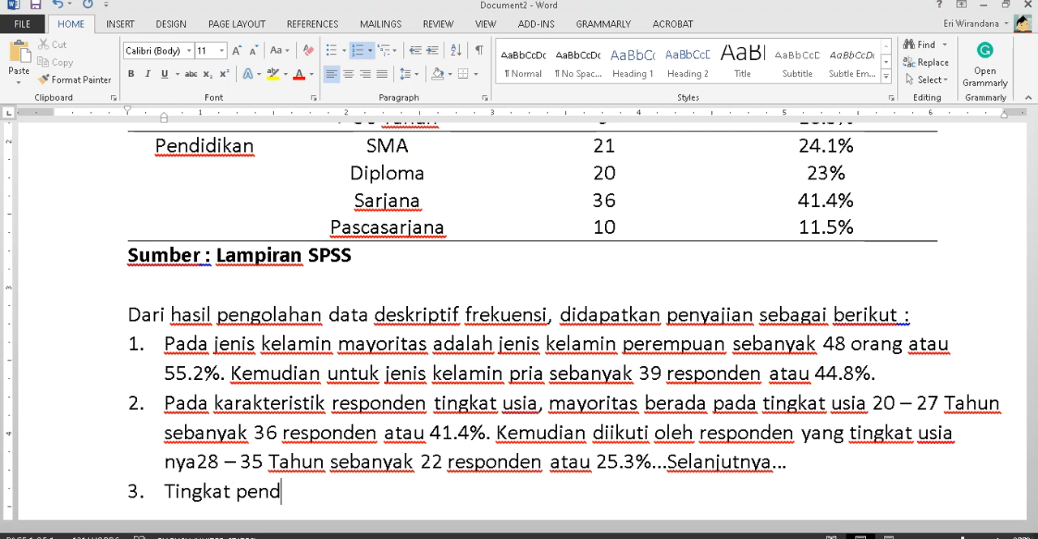
text(idikan resp)
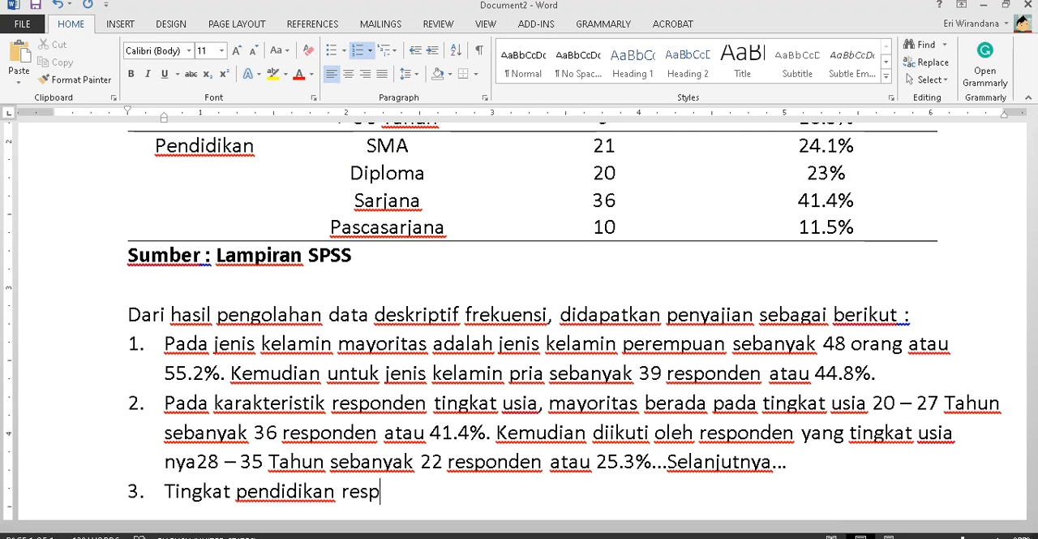
text(onden mayritas )
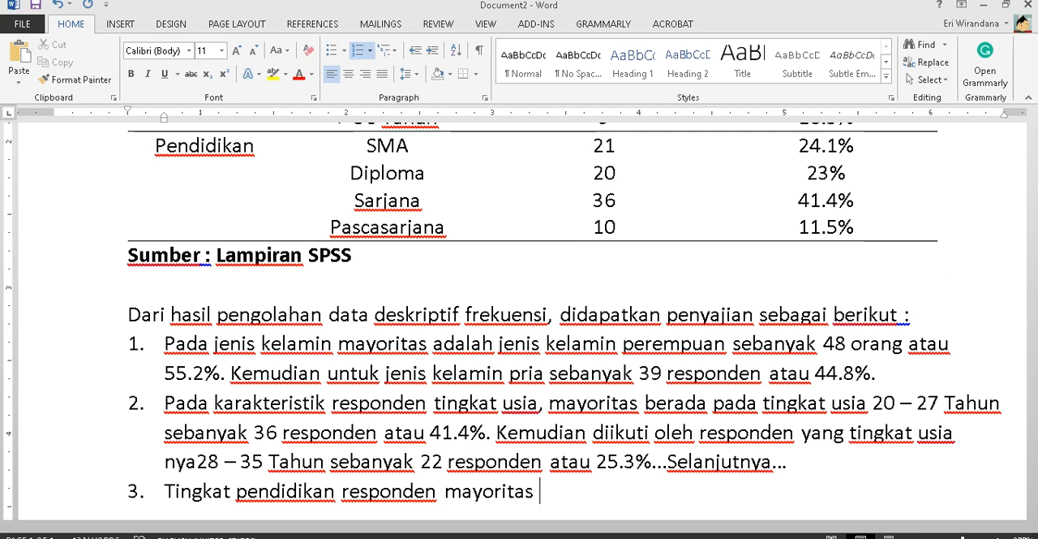
text(adalah Sa)
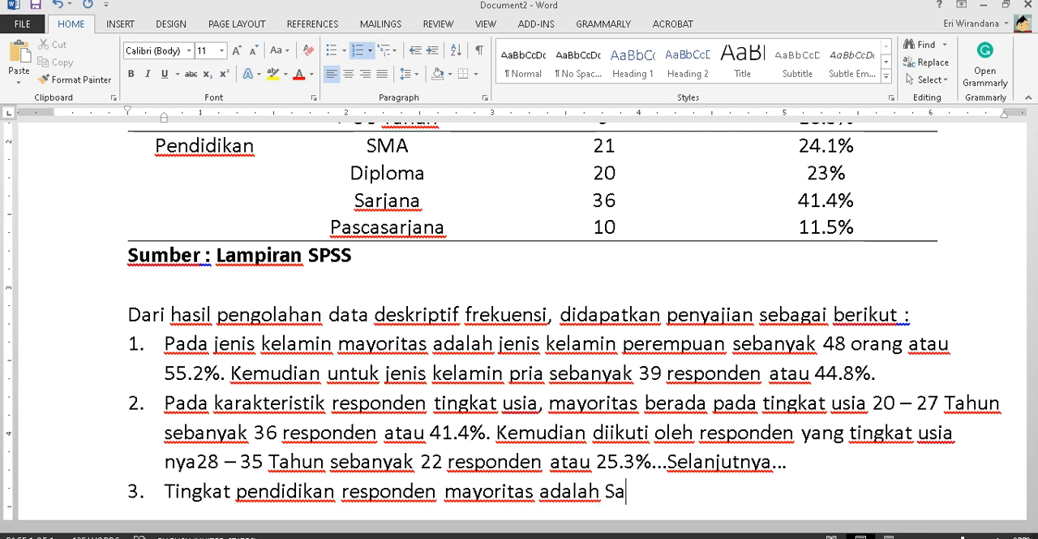
text(rjana sebanyak )
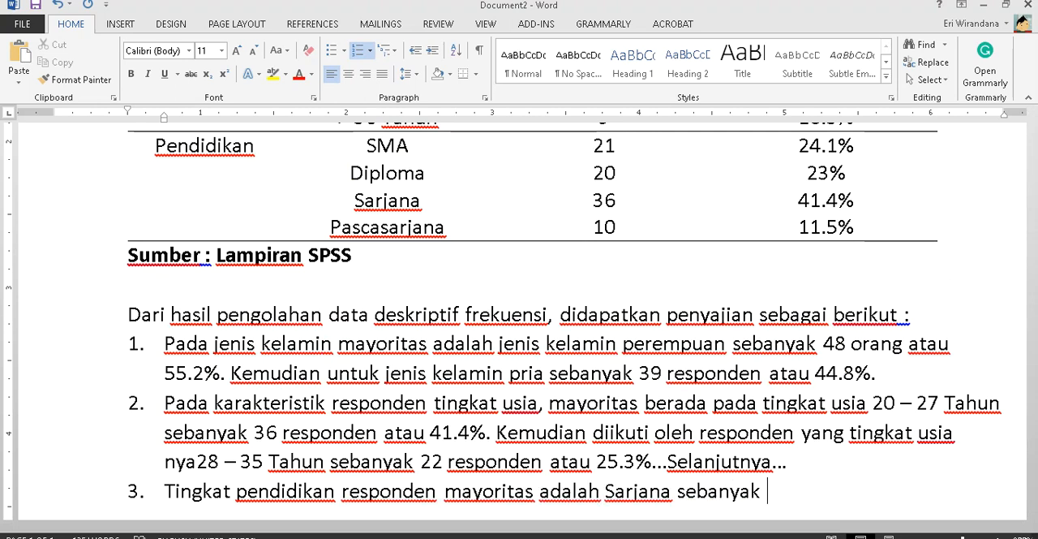
text(36resp)
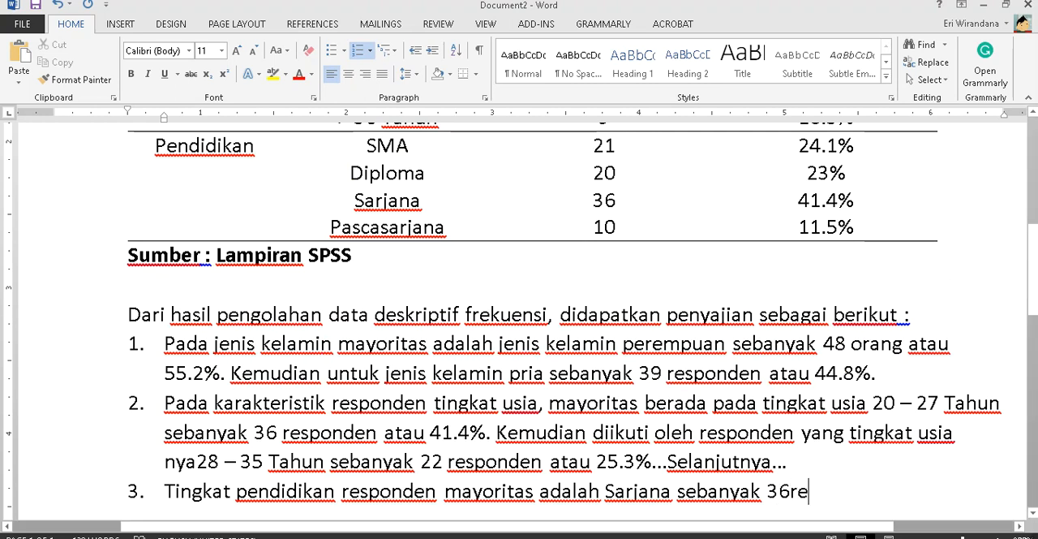
- Continue item 3 with the most frequent education level, "Sarjana sebanyak 36 responden atau 41.4%"
key(BackSpace)
key(BackSpace)
text(resp)
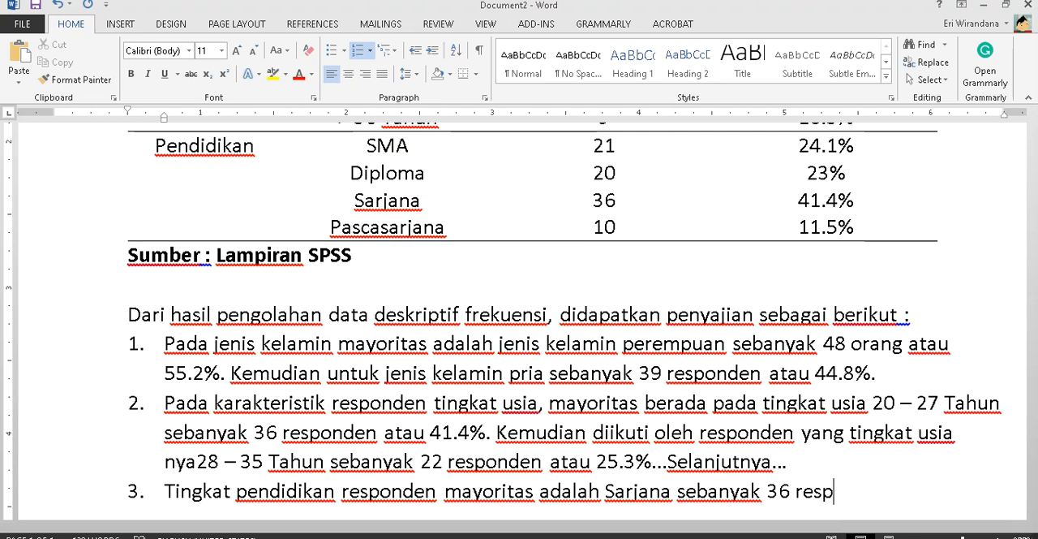
text(onden atau 41.)
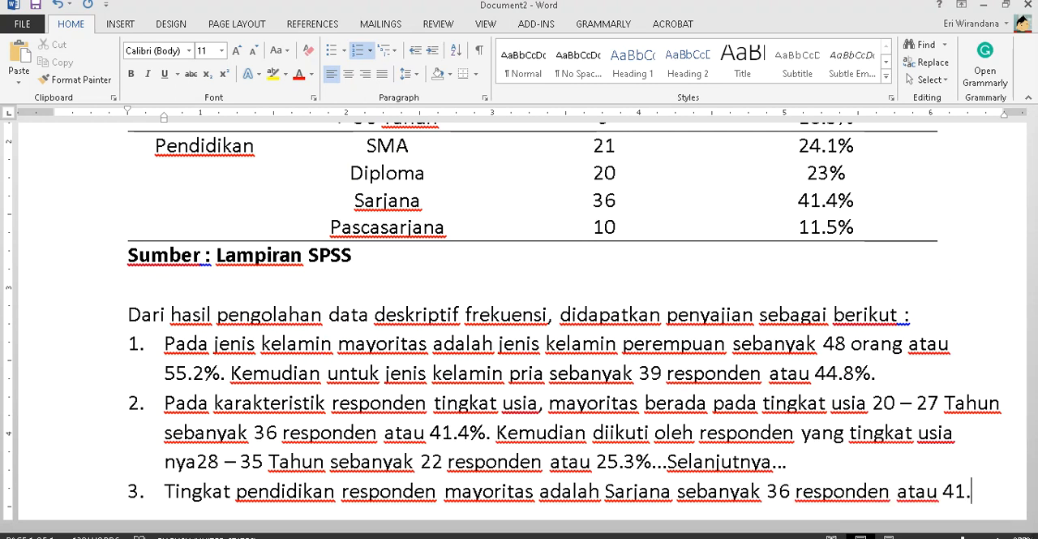
text(4% yang dik)
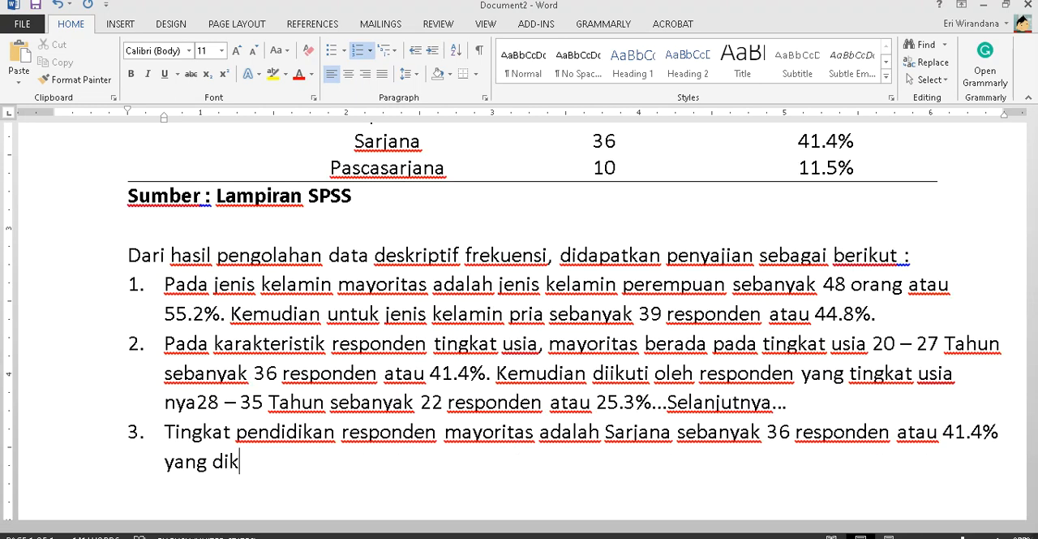
key(BackSpace)
text(ikuti oleh )
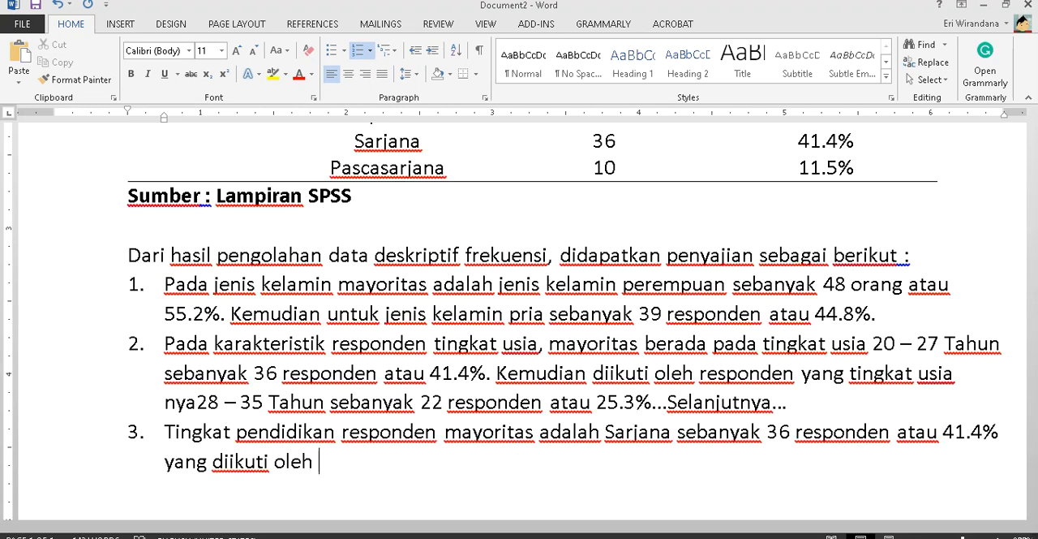
text(mereka yang tin)
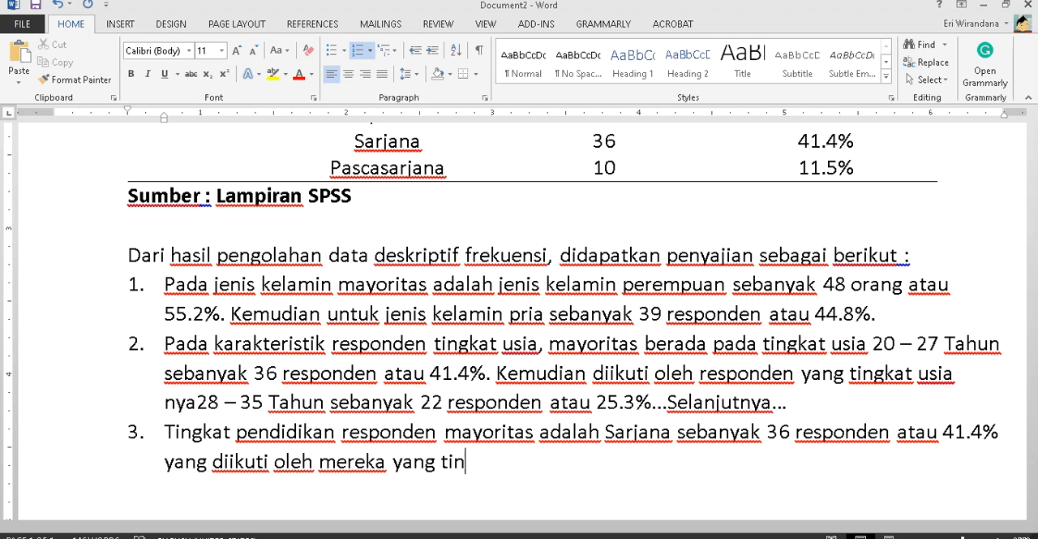
text(gkat pendidikan n)
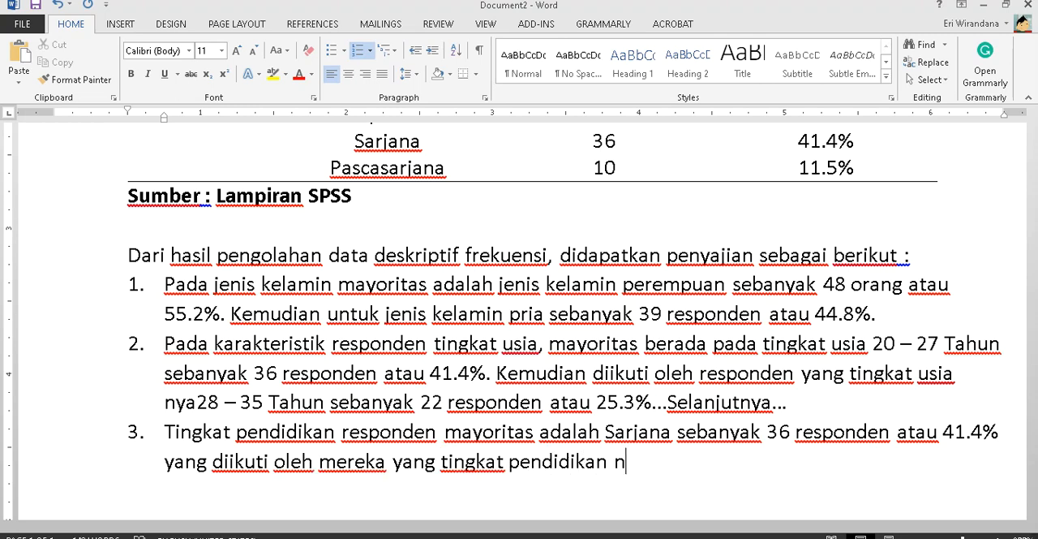
text(ya)
- Look up the second most frequent education level, complete item 3 with "SMA sebanyak 21 orang." and end the numbered list
scroll(668, 352, up, 5)
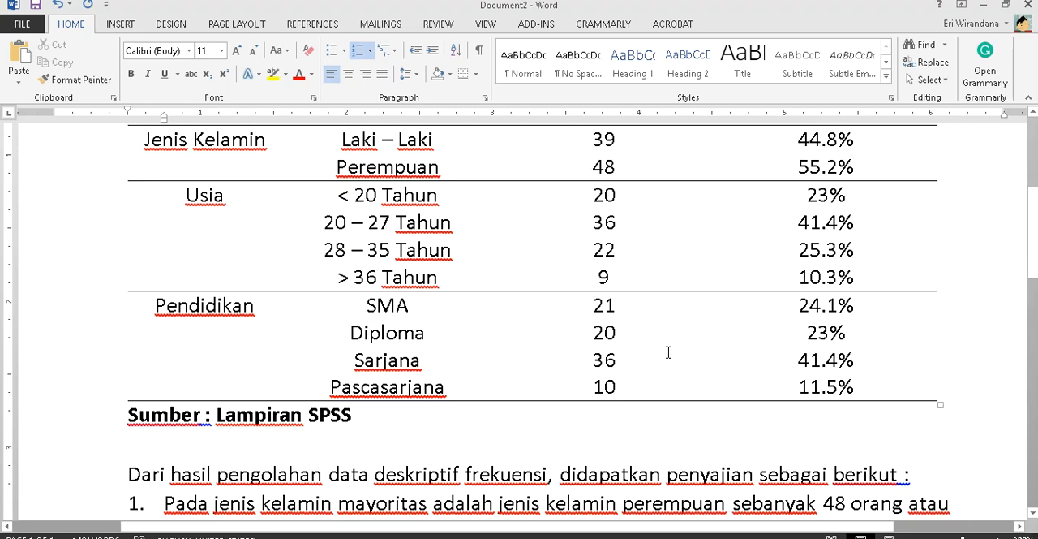
text(SMA sebanyak)
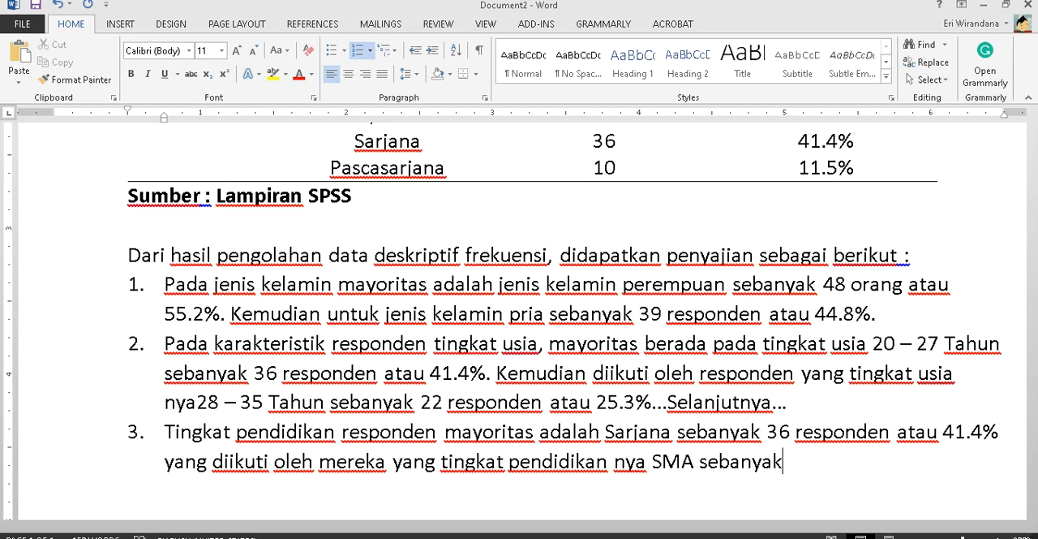
scroll(519, 324, up, 5)
text(21 orang.)
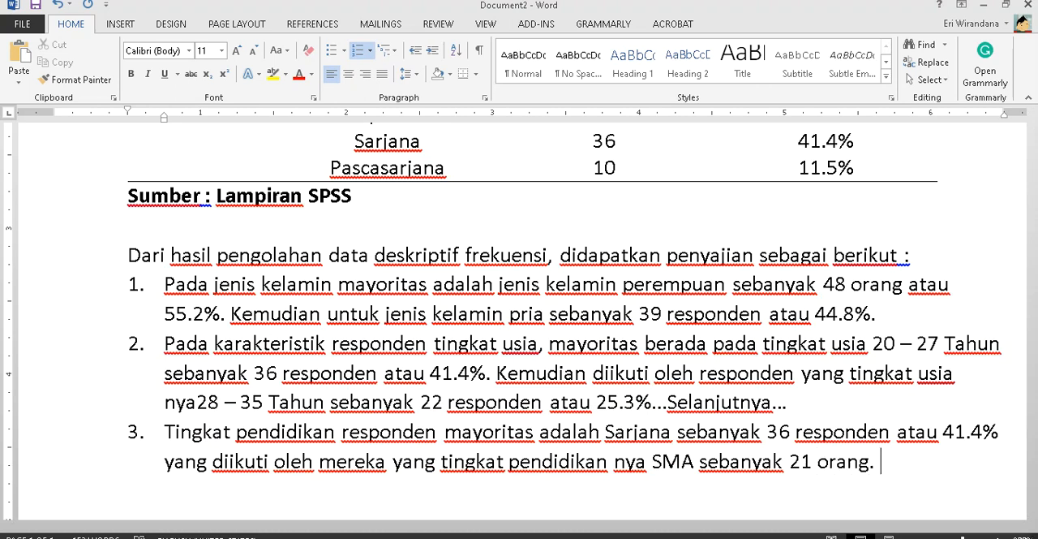
key(BackSpace)
key(BackSpace)
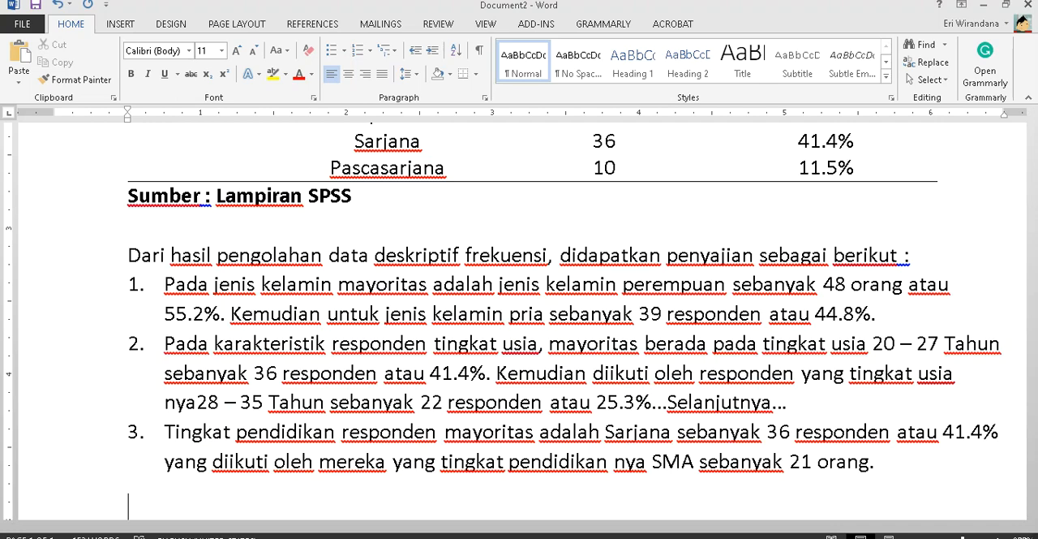
scroll(606, 307, up, 3)
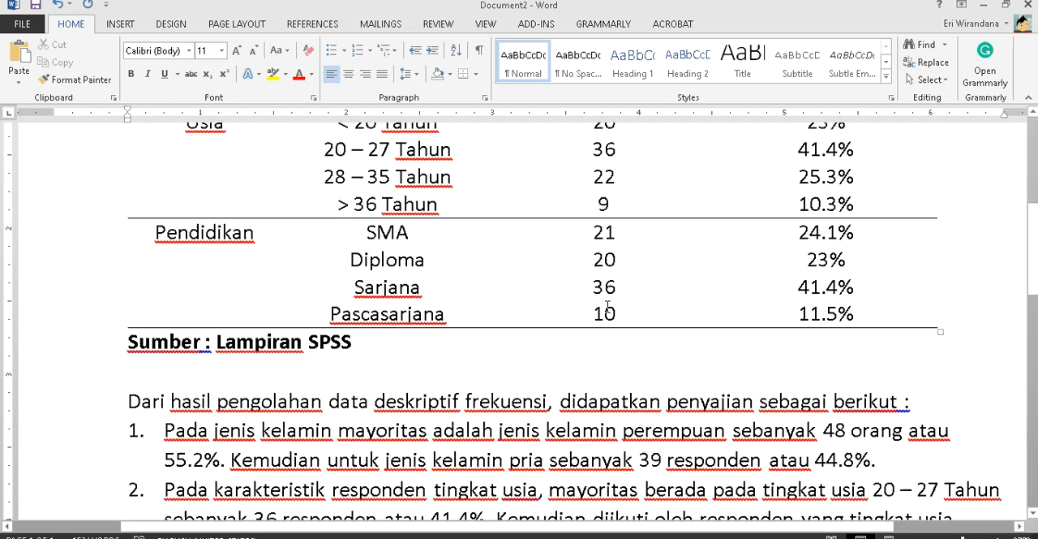
scroll(578, 303, up, 3)
scroll(313, 266, down, 3)
scroll(313, 264, up, 6)
scroll(313, 265, down, 12)
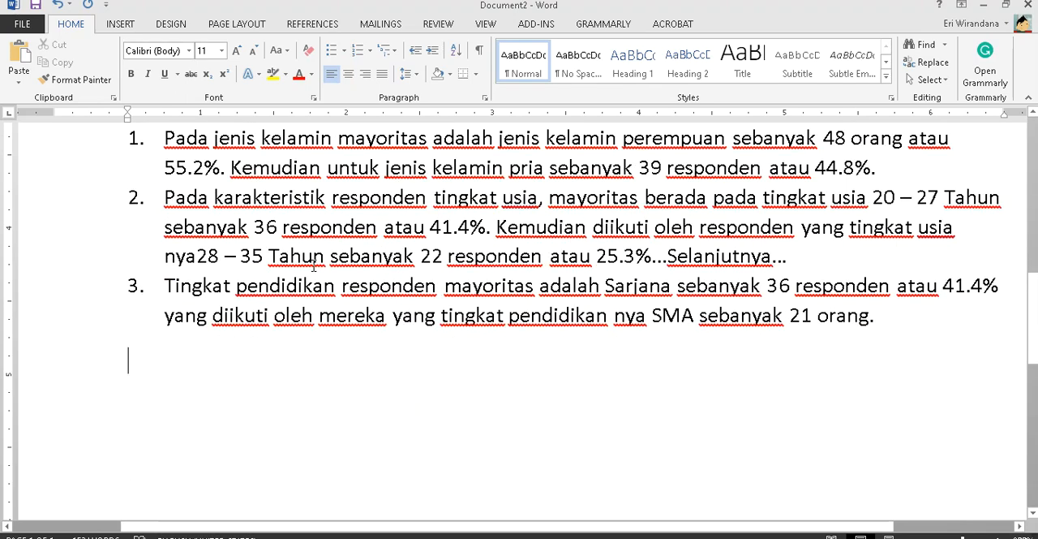
- Add the bold numbered heading "2. Deskriptif Jawaban Responden" below the interpretation and start an unnumbered line under it
key(BackSpace)
key(Return)
key(ctrl+b)
text(2.)
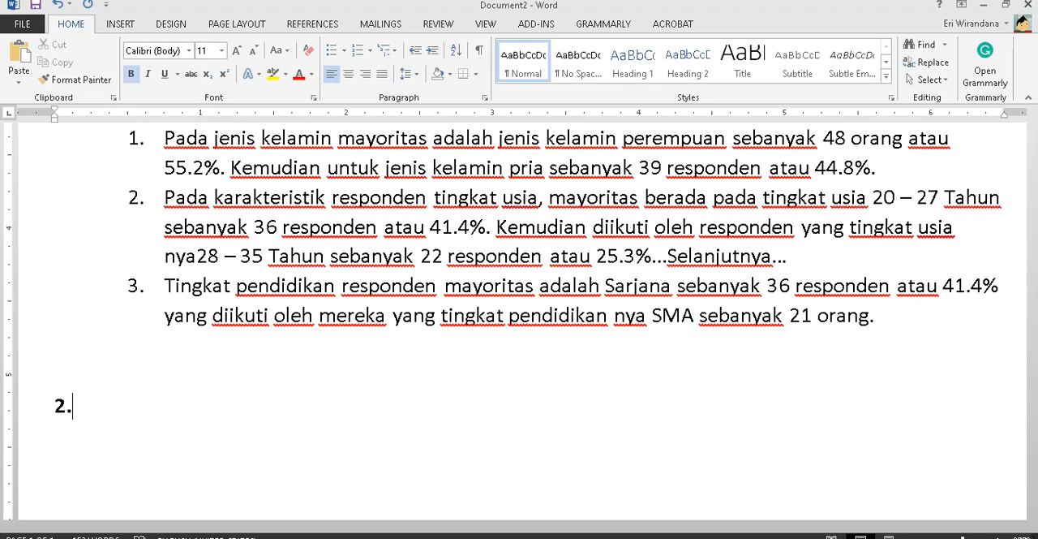
text( Deskriptif)
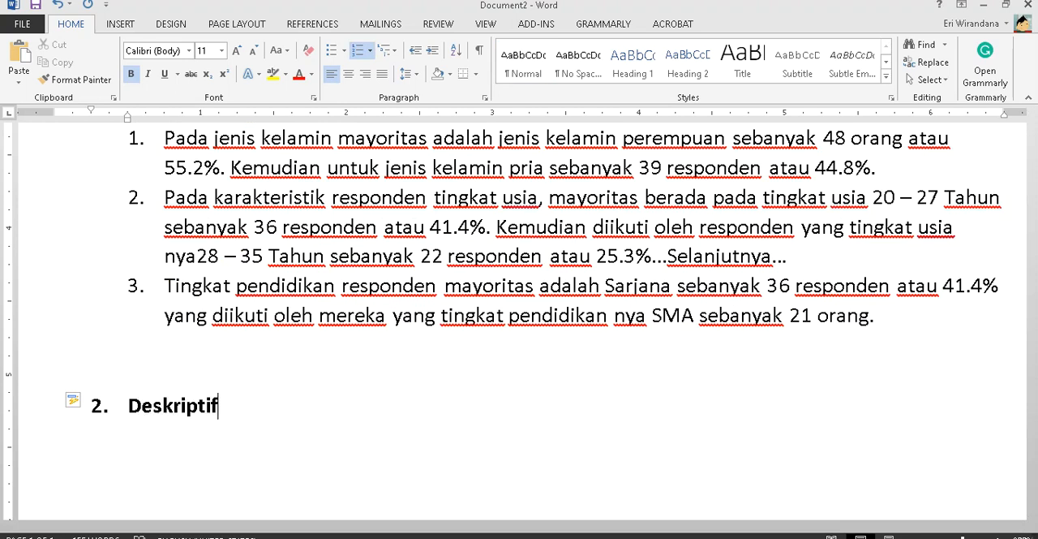
text( Jawaban Responden)
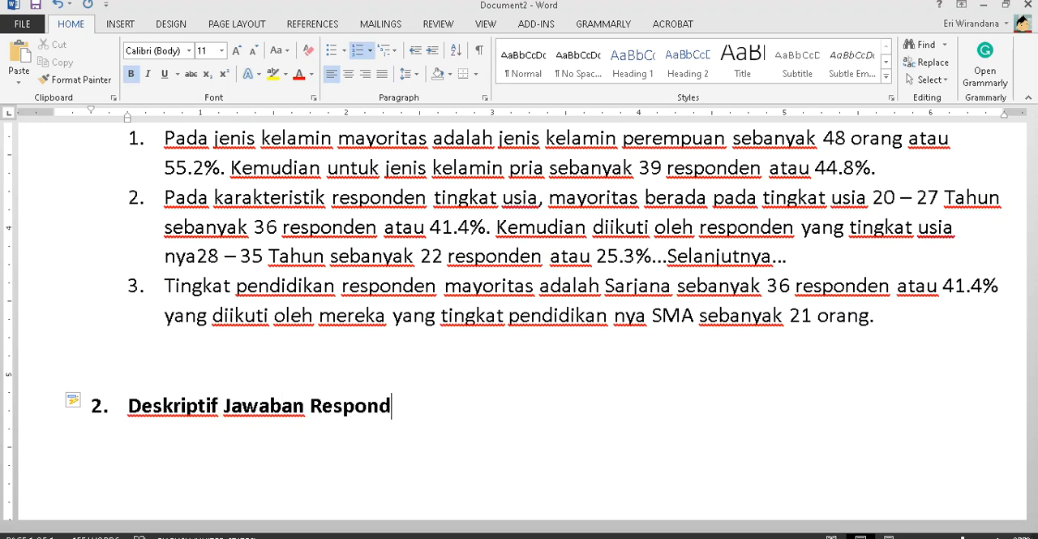
key(Return)
key(BackSpace)
scroll(310, 264, down, 3)
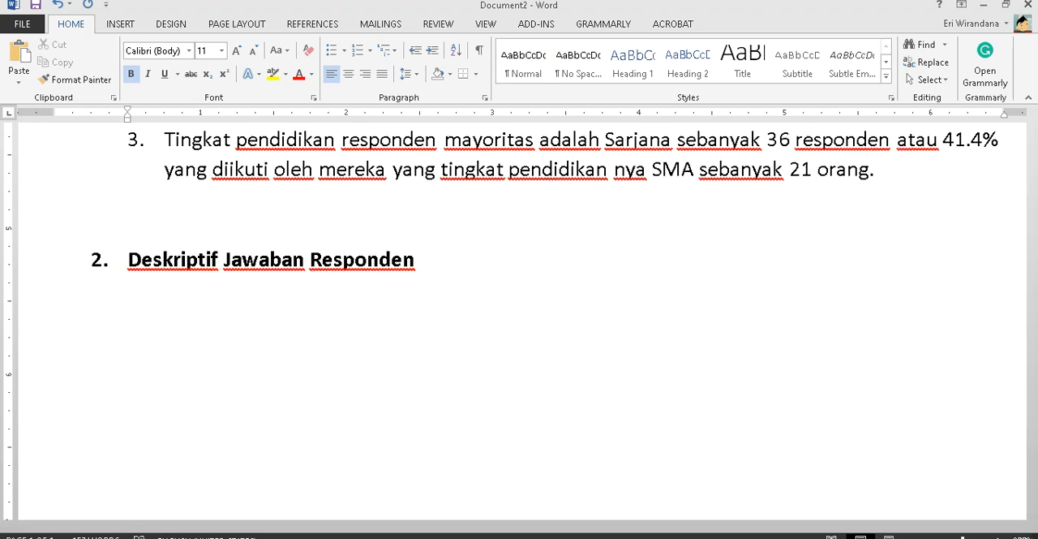
- Switch to Document1 with the SPSS output and find and select the Descriptive Statistics table
click(141, 537)
mouse_move(175, 537)
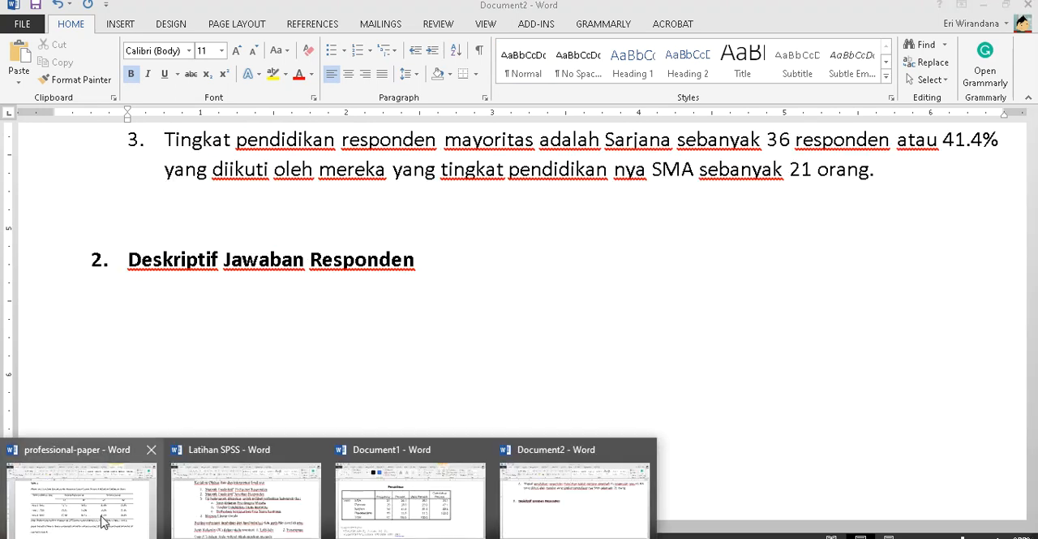
click(388, 497)
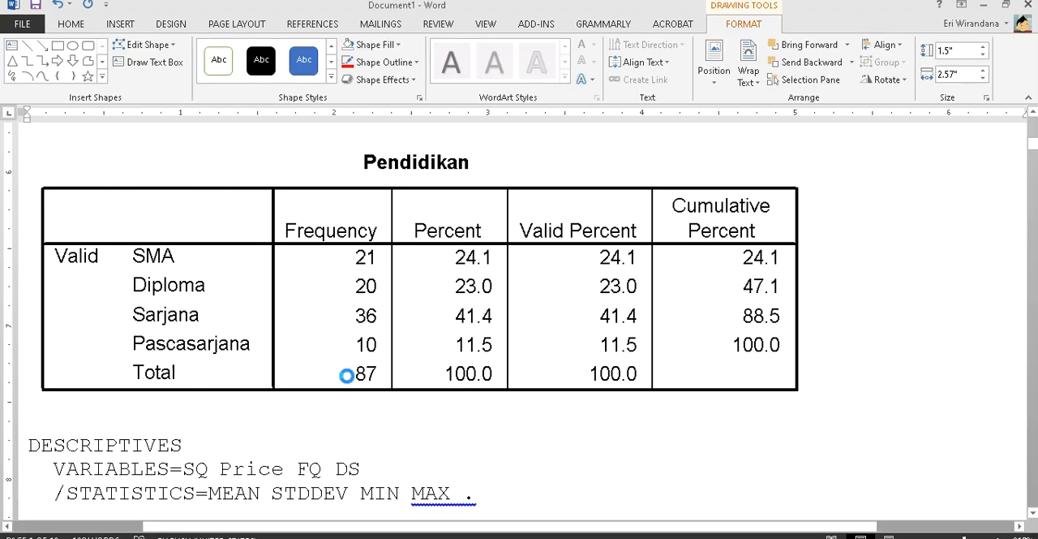
scroll(348, 380, down, 12)
scroll(349, 377, down, 3)
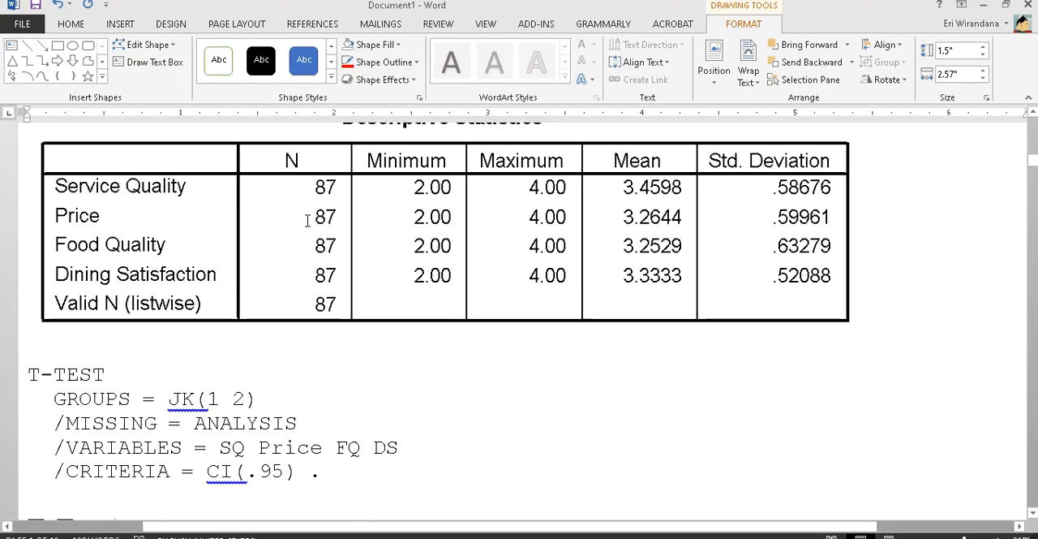
click(489, 385)
scroll(430, 254, up, 2)
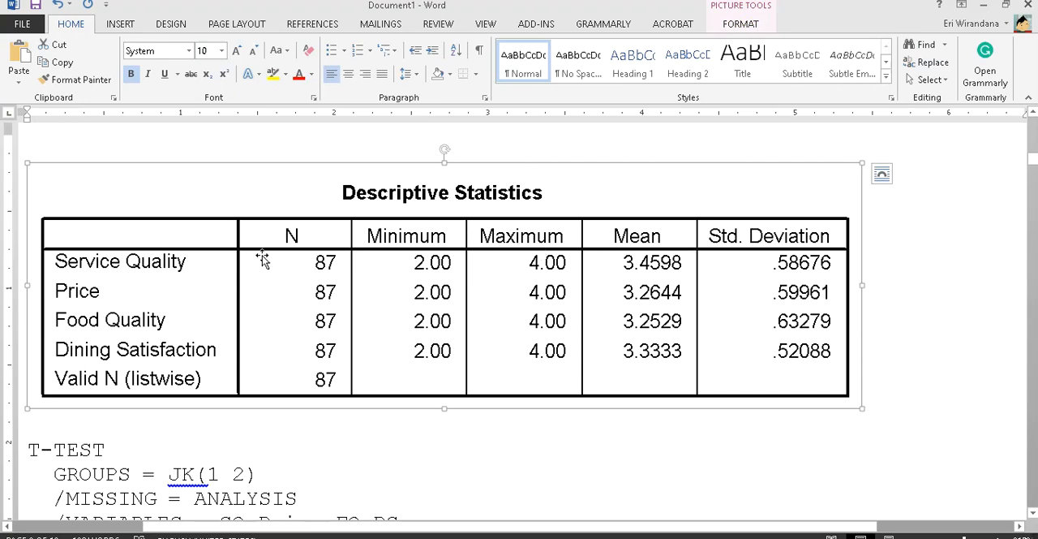
- Return to Document2 and add the bold caption "Tabel 2" below the "Deskriptif Jawaban Responden" heading, leaving a blank line between them
key(alt+Tab)
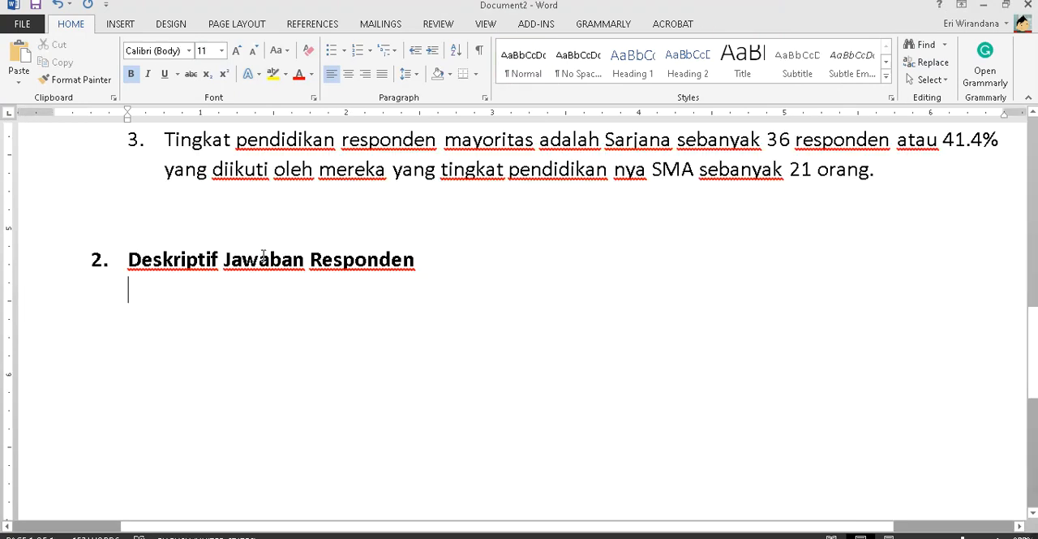
key(Return)
key(ctrl+b)
text(Ta)
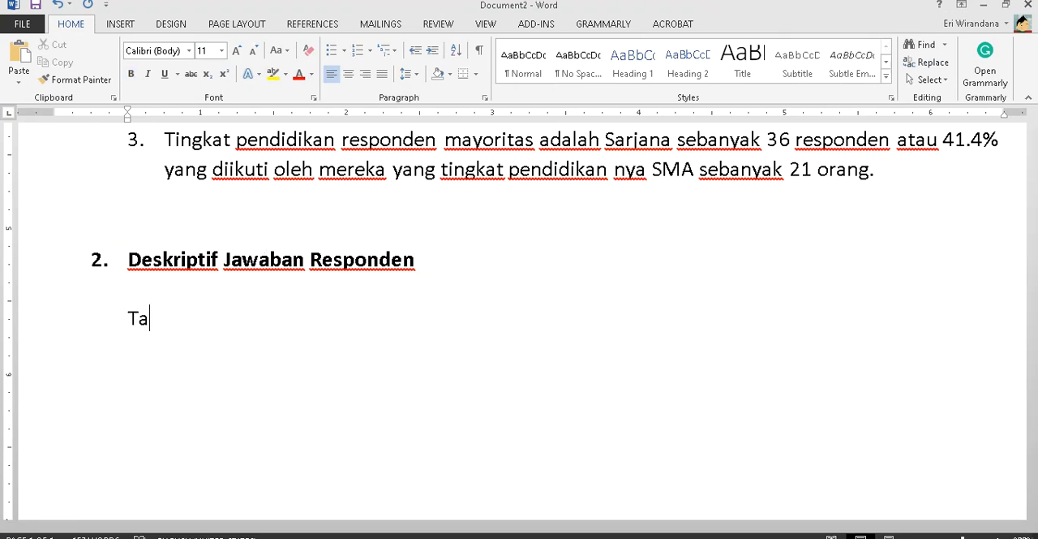
key(ctrl+b)
text(Tabe 2)
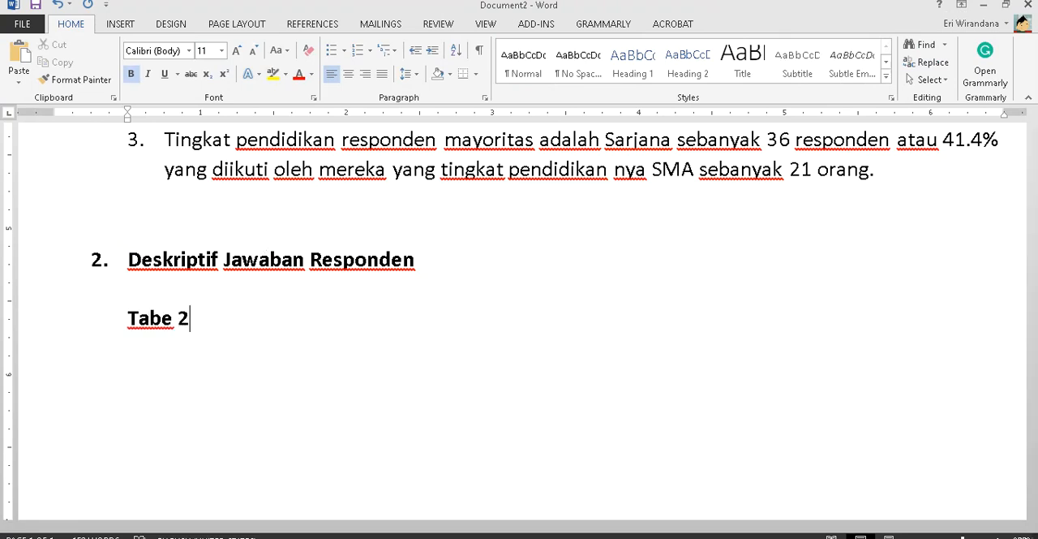
text(l2)
key(BackSpace)
key(BackSpace)
key(BackSpace)
text(2)
key(Return)
- Enter the bold table title "Deskriptif jawaban responden" under the Tabel 2 caption and start a new line
text(Des)
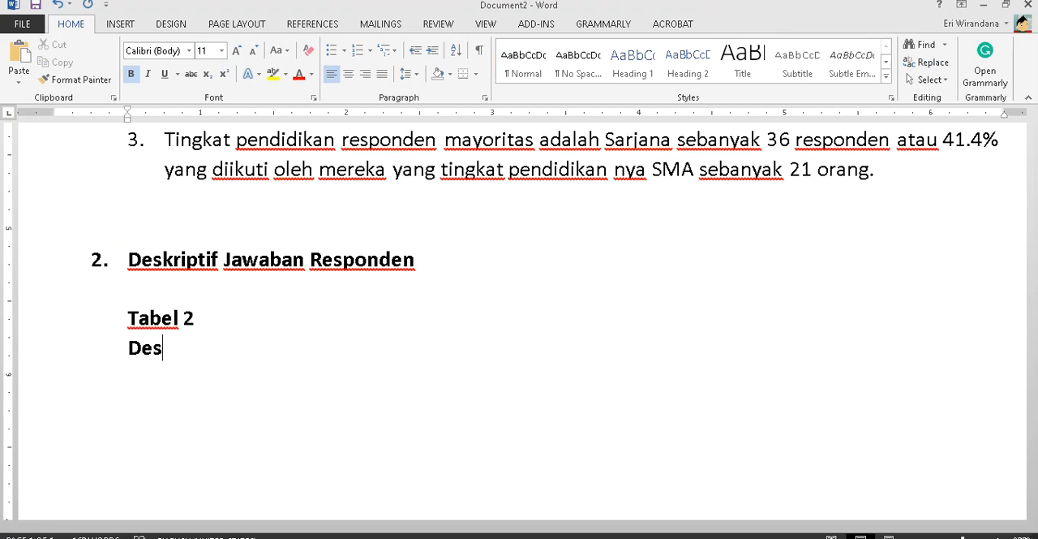
text(skriptif jawab)
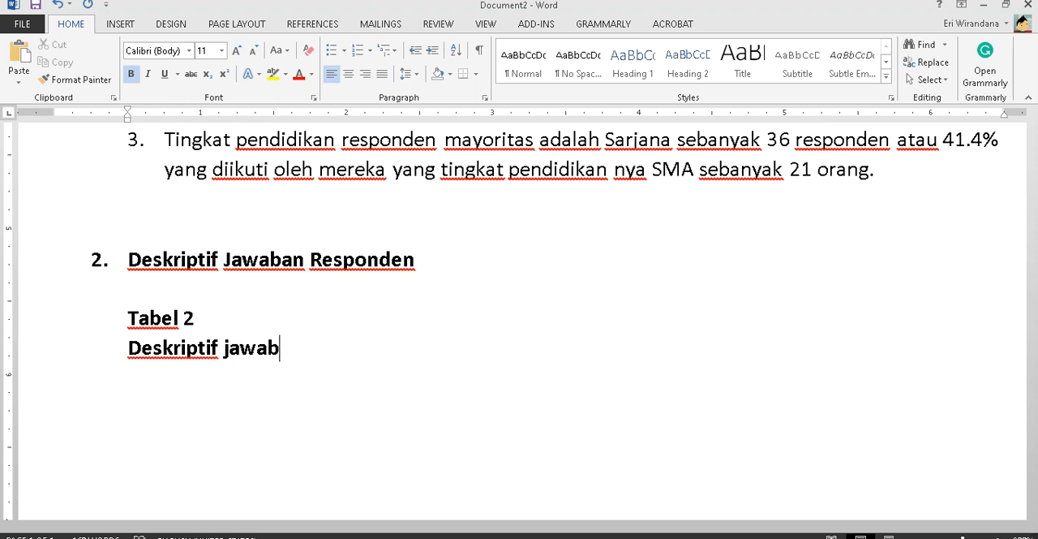
text(an respodne)
key(BackSpace)
key(BackSpace)
key(BackSpace)
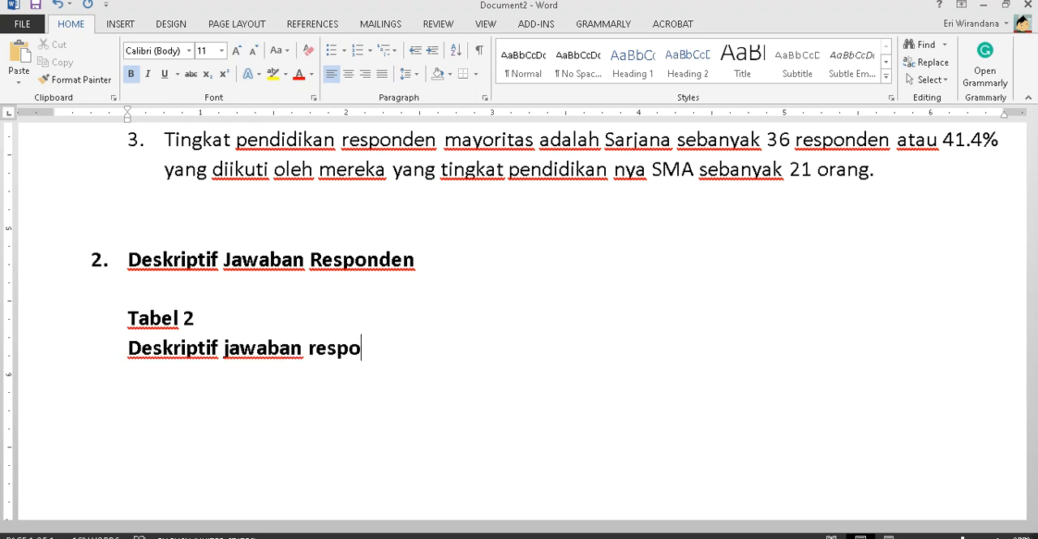
text(nden)
key(Return)
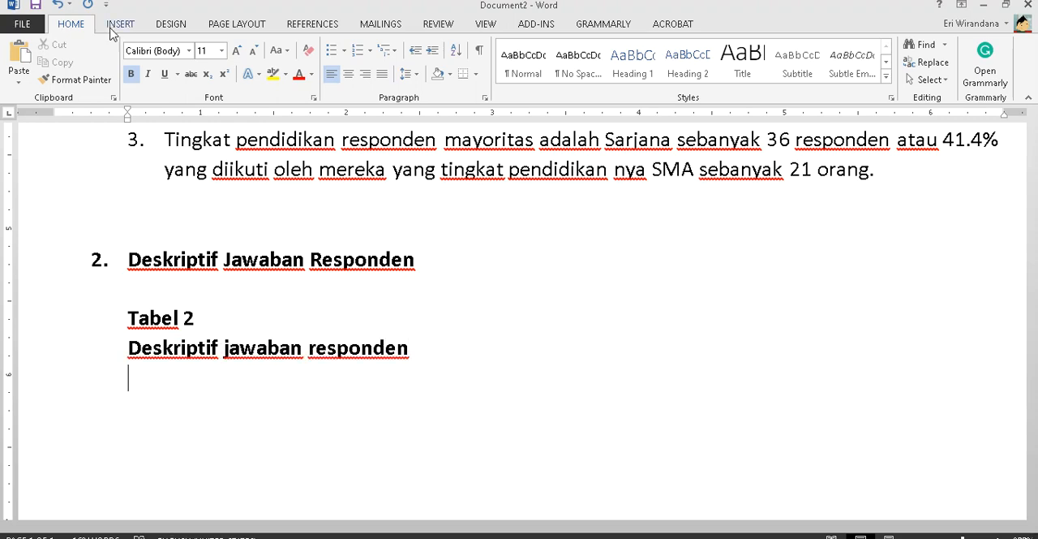
- Copy the header row of Tabel 1 and paste it below the "Deskriptif jawaban responden" title
scroll(268, 194, up, 10)
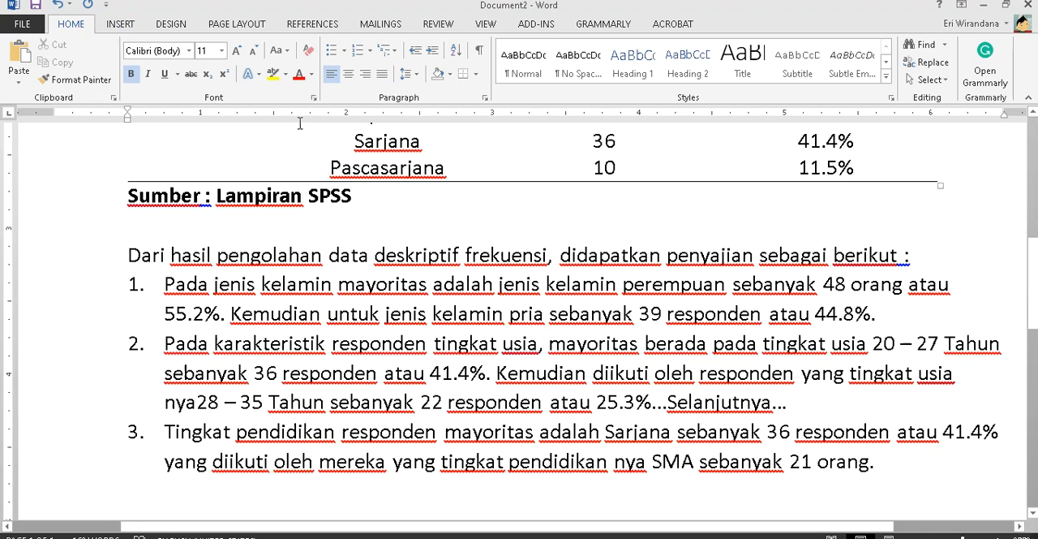
scroll(229, 198, up, 2)
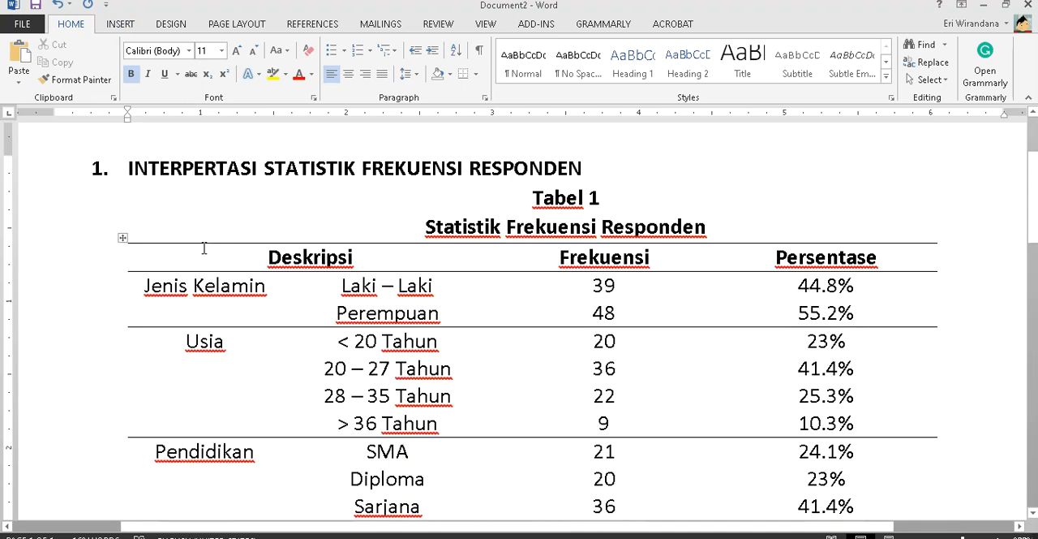
drag(204, 247, 749, 253)
key(ctrl+c)
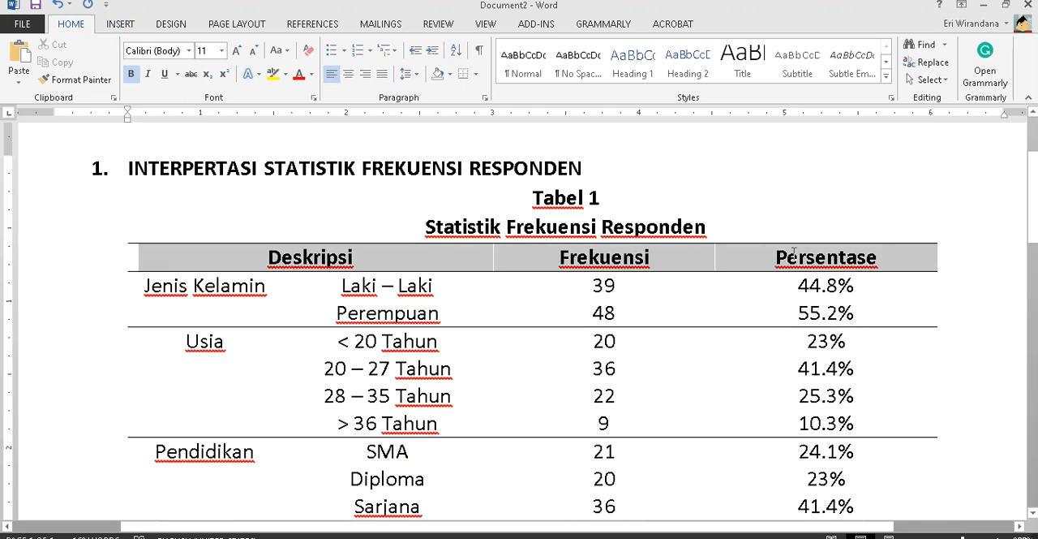
scroll(207, 327, down, 12)
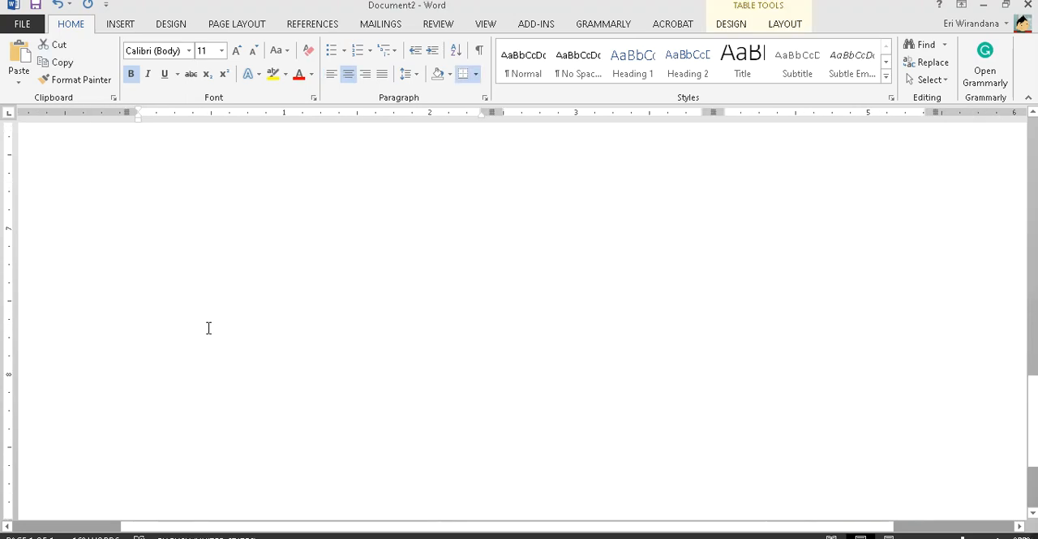
scroll(208, 327, up, 2)
click(267, 268)
key(ctrl+v)
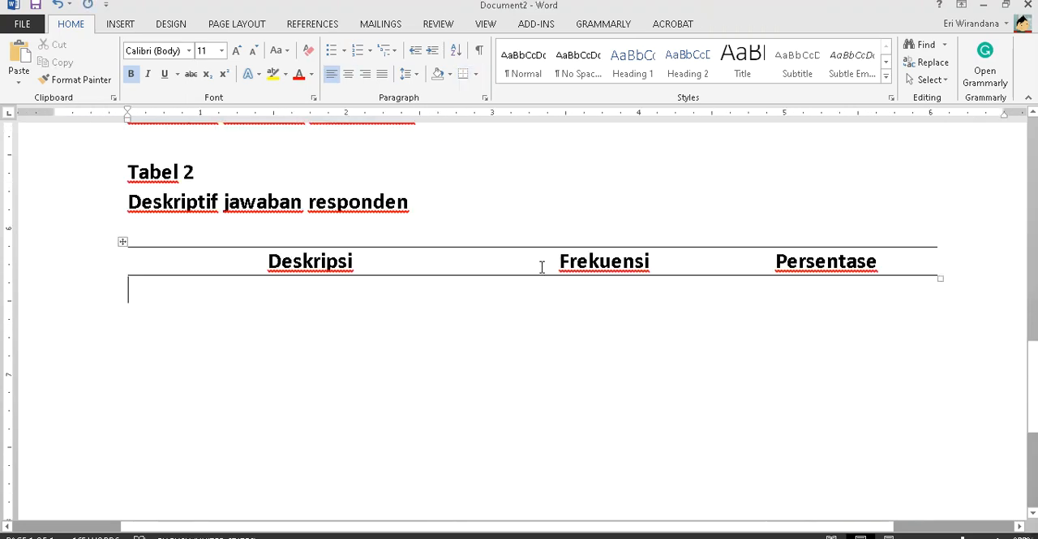
- Switch to Document1, copy the red ellipse around the gender frequency table and paste it at the Descriptive Statistics table
drag(542, 268, 660, 260)
key(alt+Tab)
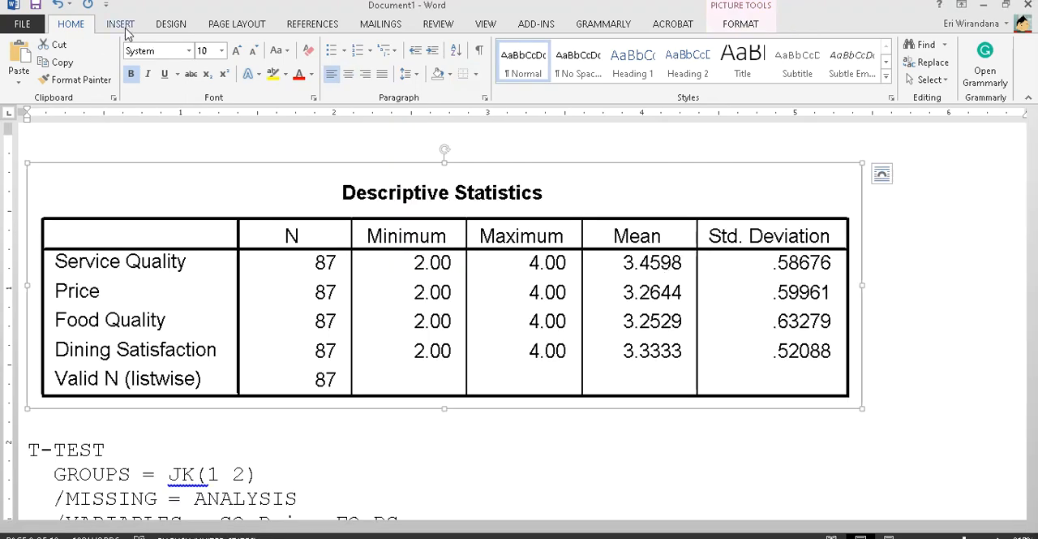
scroll(319, 167, up, 15)
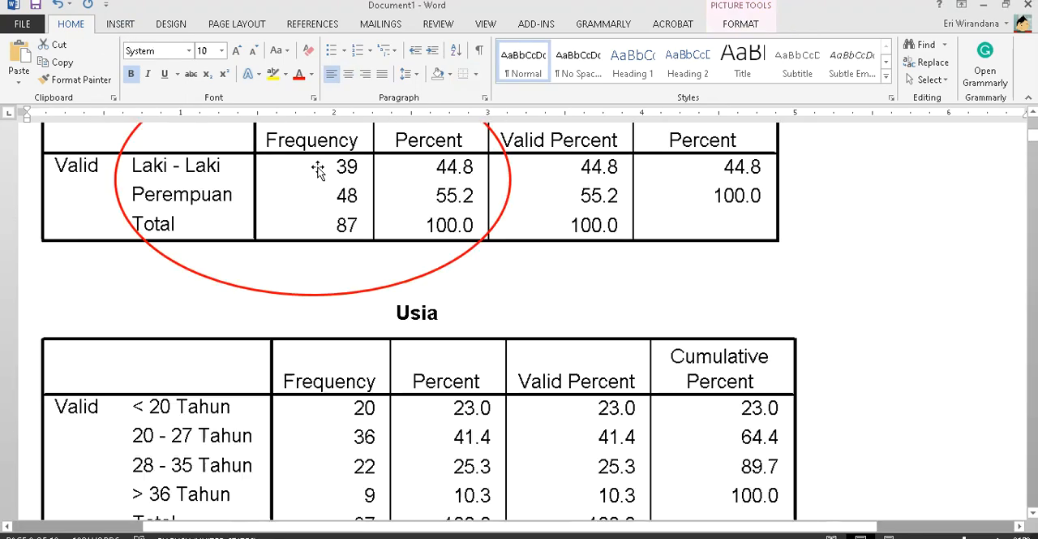
click(403, 315)
scroll(404, 315, down, 15)
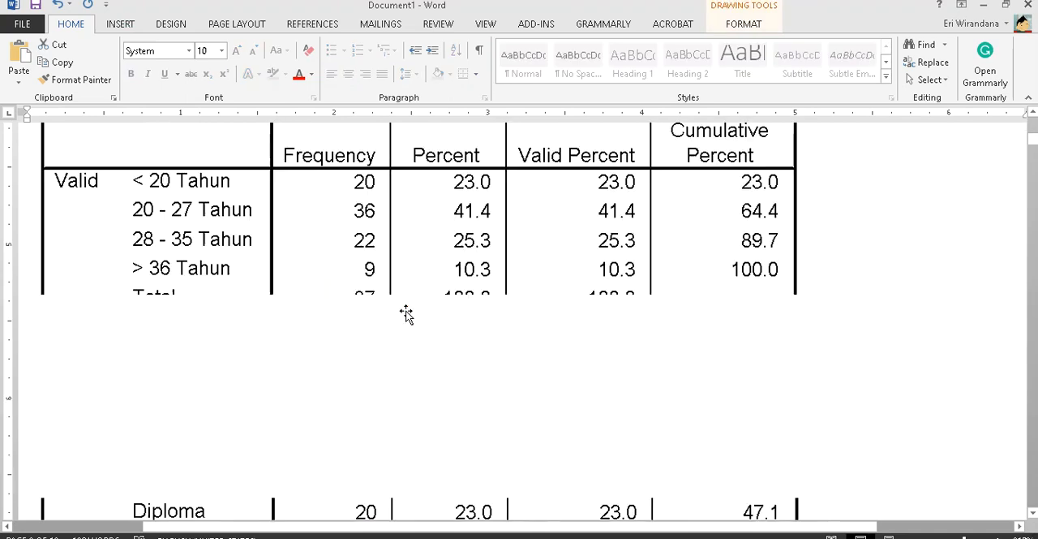
scroll(405, 315, down, 10)
scroll(405, 315, up, 8)
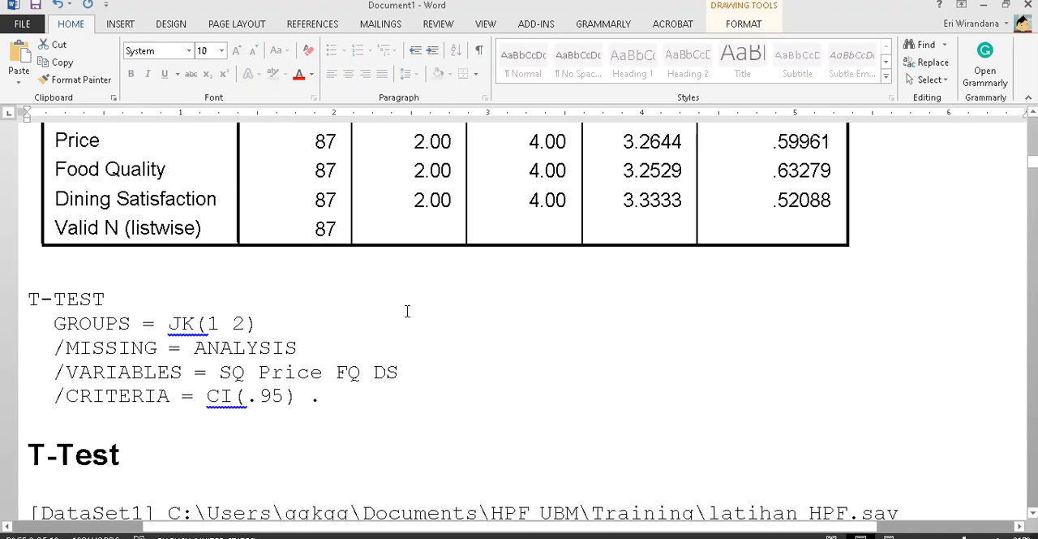
scroll(406, 313, up, 3)
click(612, 211)
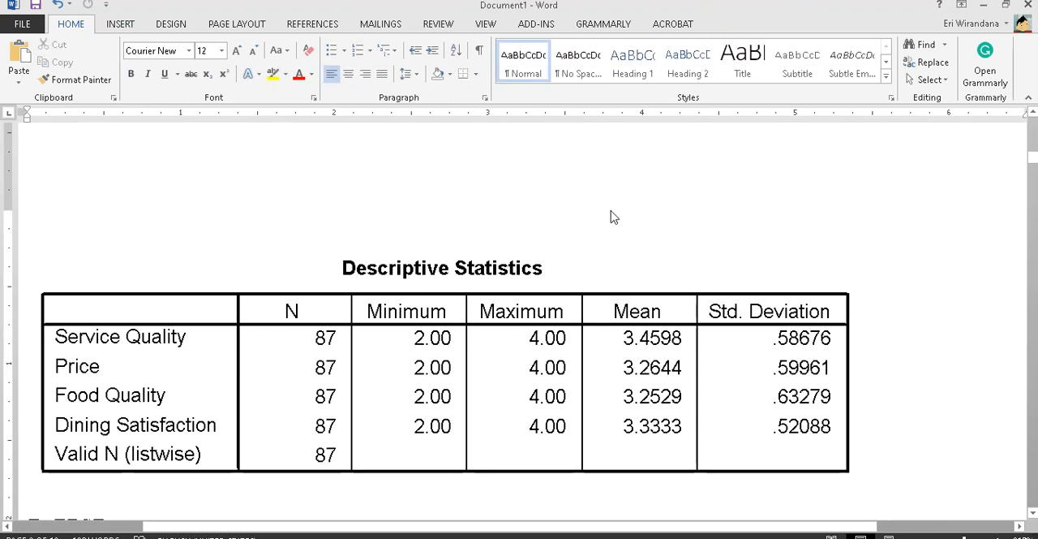
key(ctrl+v)
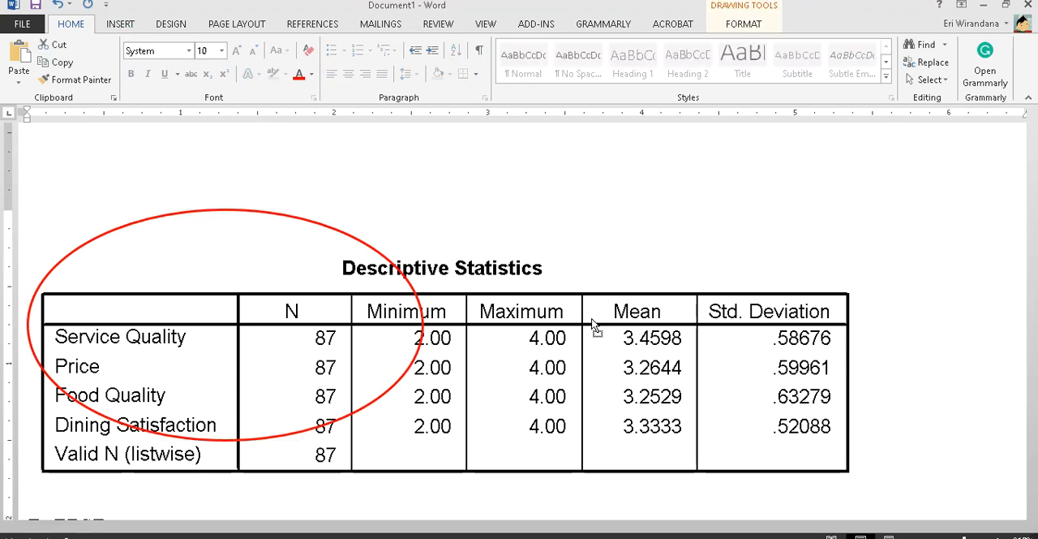
- Narrow the pasted red ellipse to roughly a circle and move it over the N column of the Descriptive Statistics table
click(427, 312)
click(422, 324)
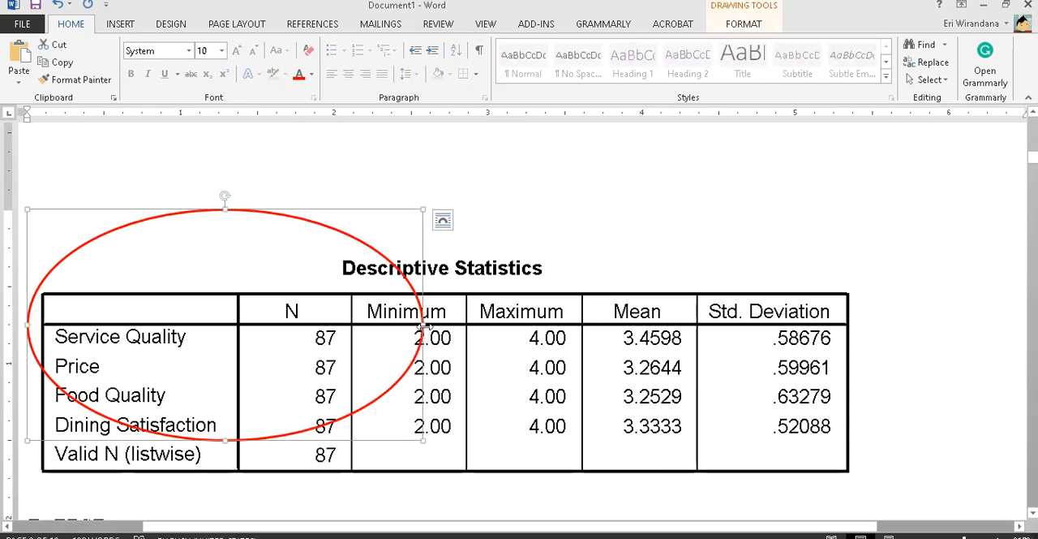
drag(423, 325, 257, 328)
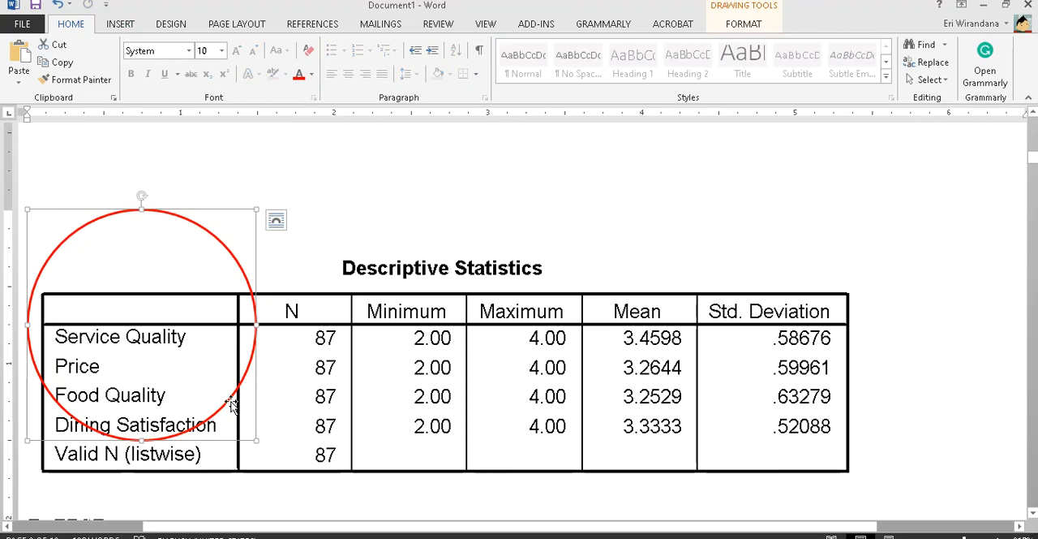
drag(230, 398, 369, 466)
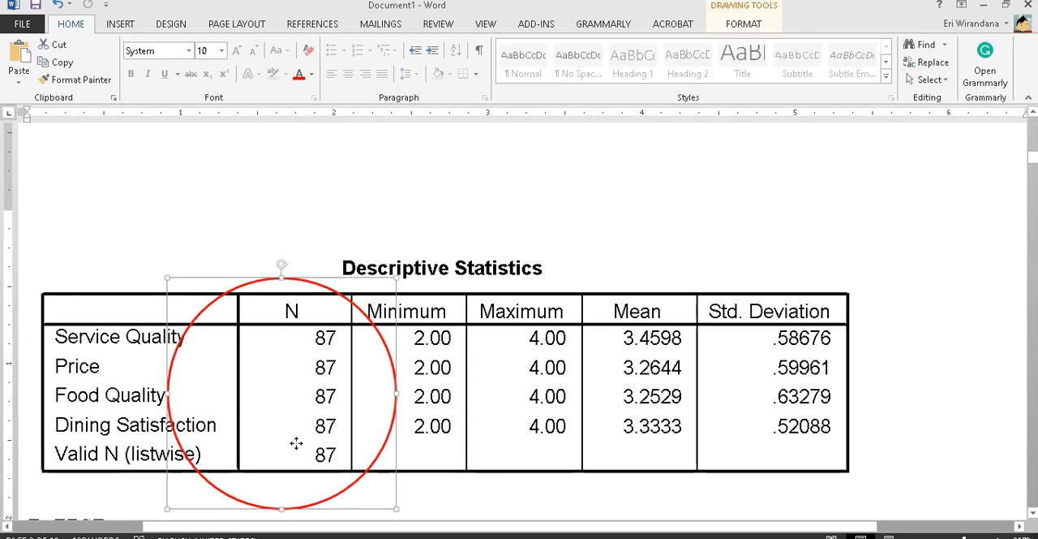
- Paste a second red ellipse, narrow it to one column's width and place it around the Mean column
click(651, 278)
click(646, 204)
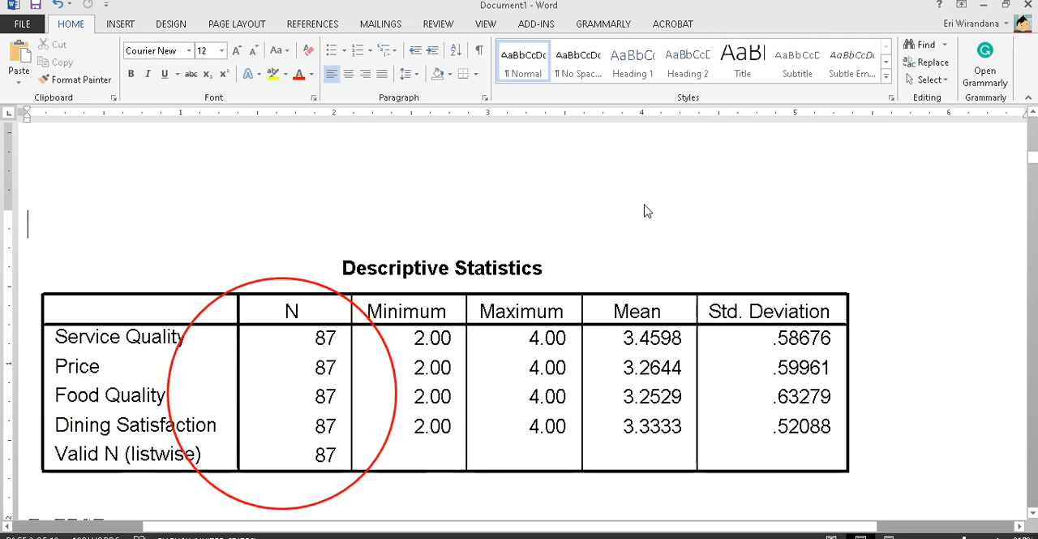
key(ctrl+v)
click(54, 282)
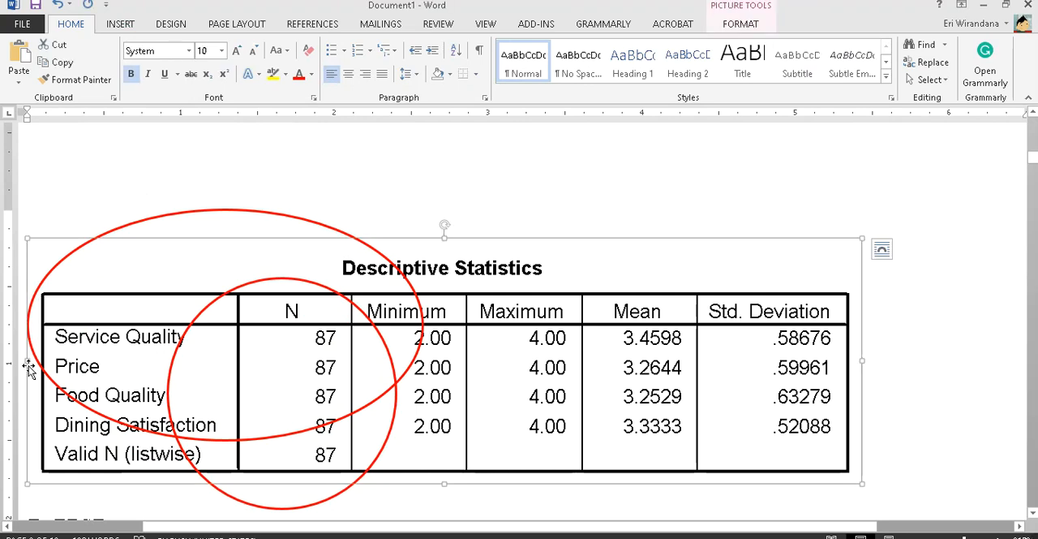
drag(28, 367, 383, 371)
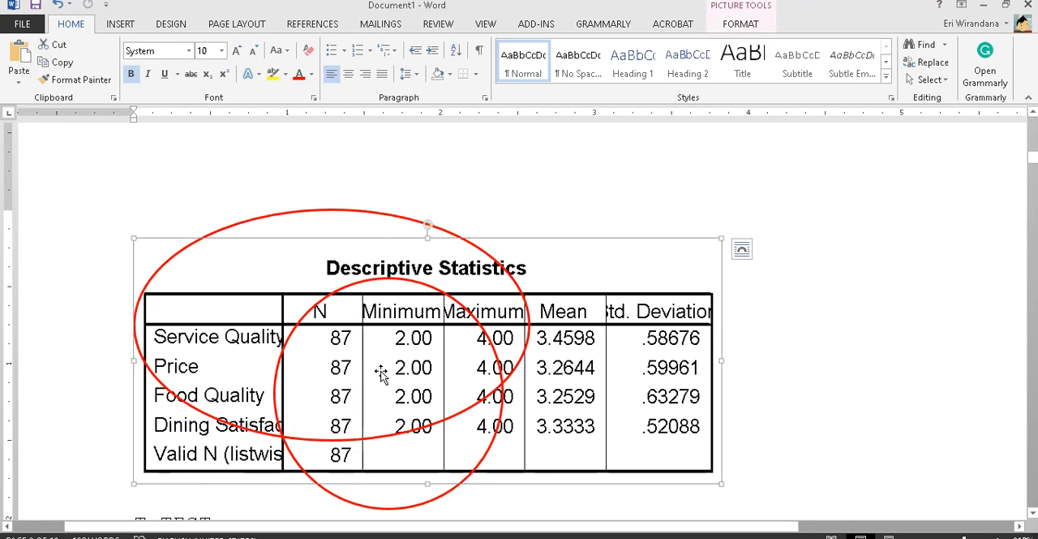
click(143, 347)
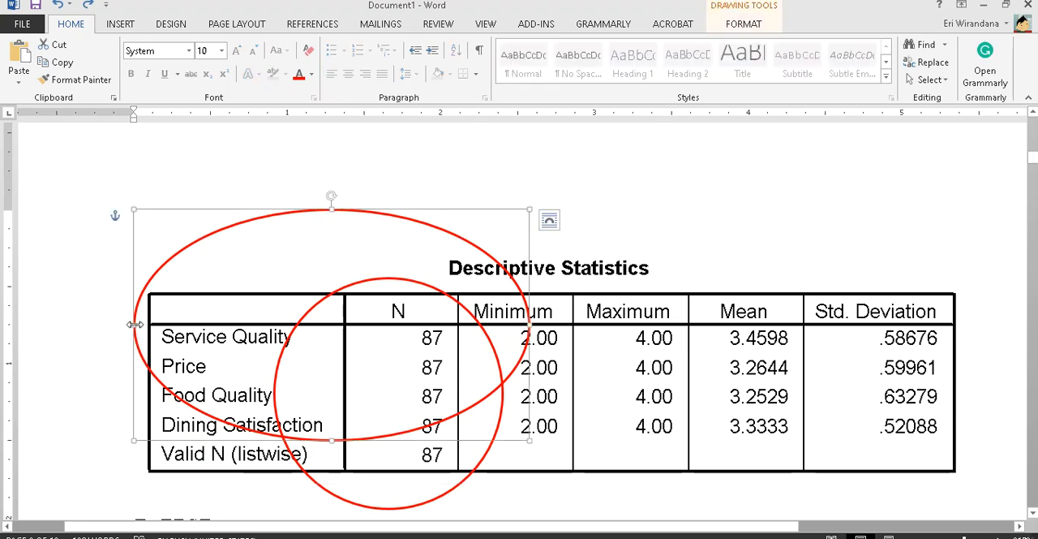
drag(134, 325, 399, 340)
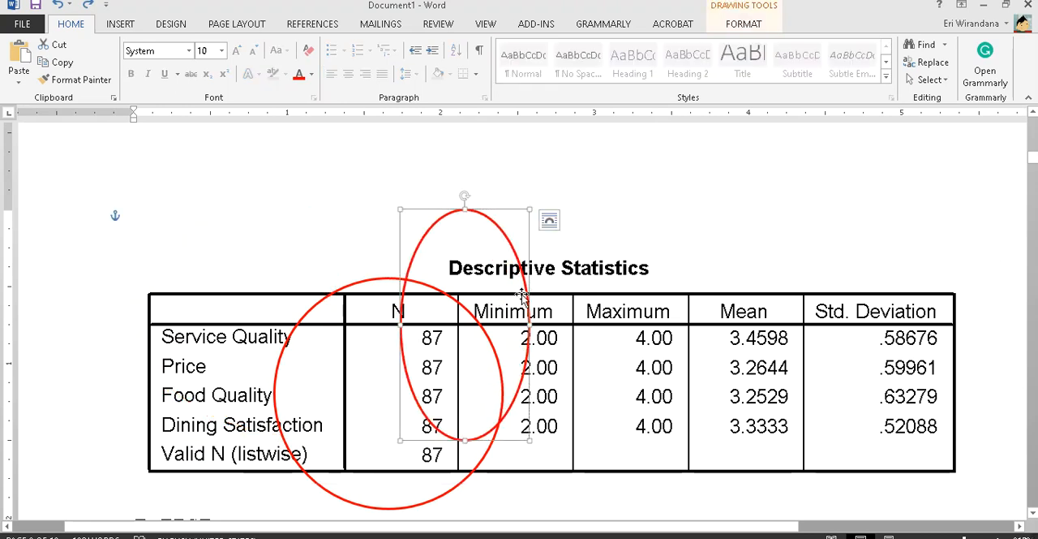
drag(498, 302, 811, 342)
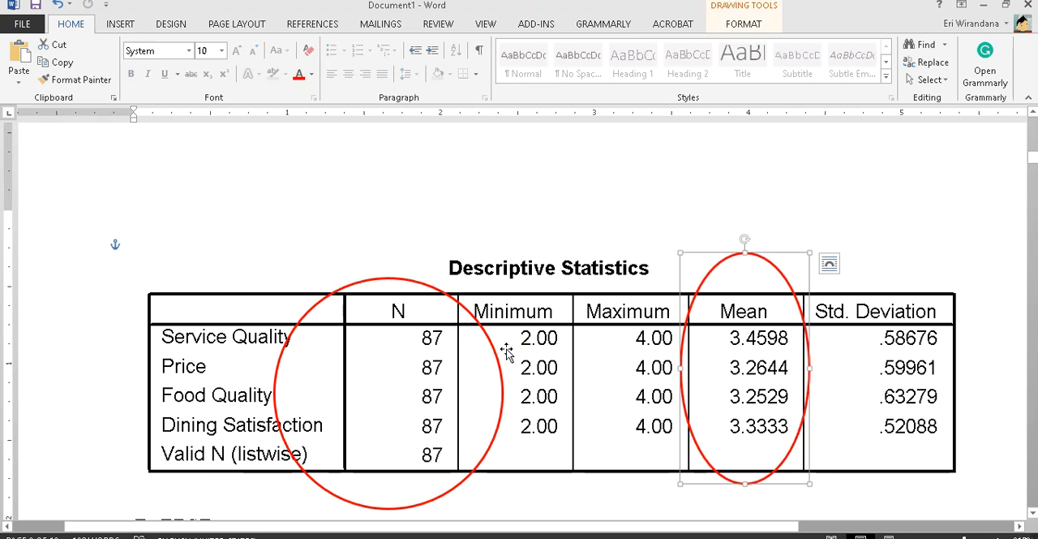
- Switch back to Document2 and extend the first header cell of Tabel 2 to "Deskripsi Variabel"
key(alt+Tab)
key(Tab)
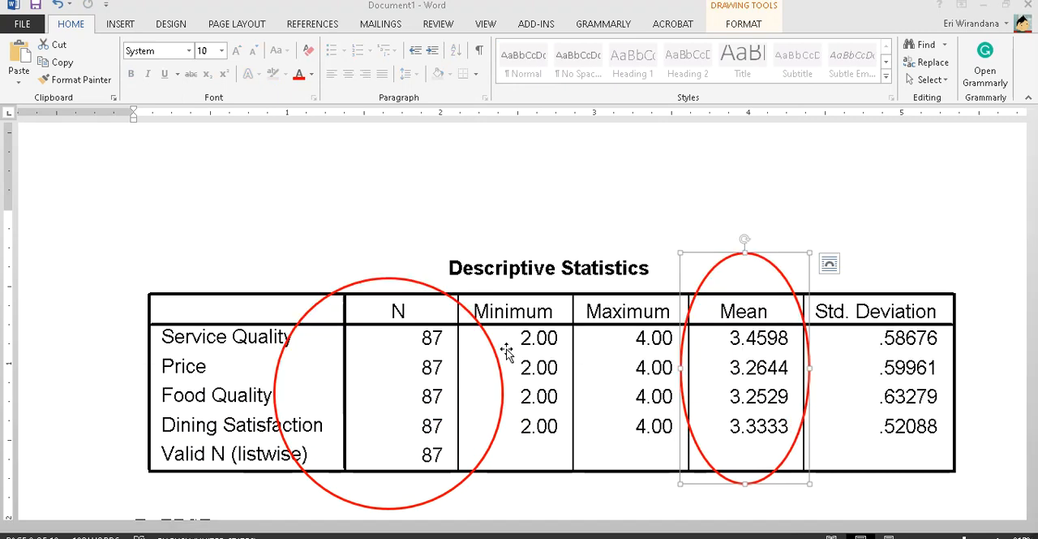
key(alt+Tab)
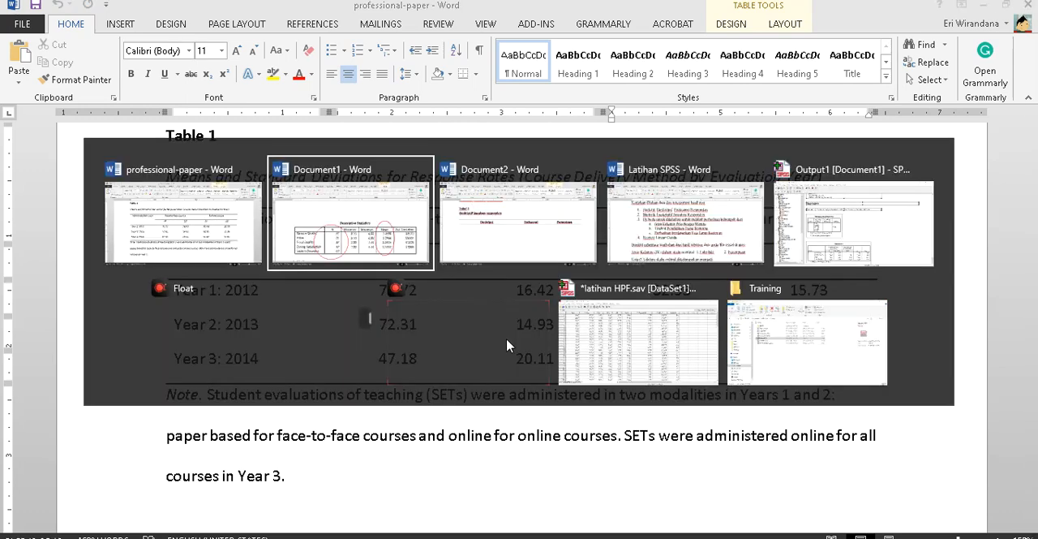
key(Tab)
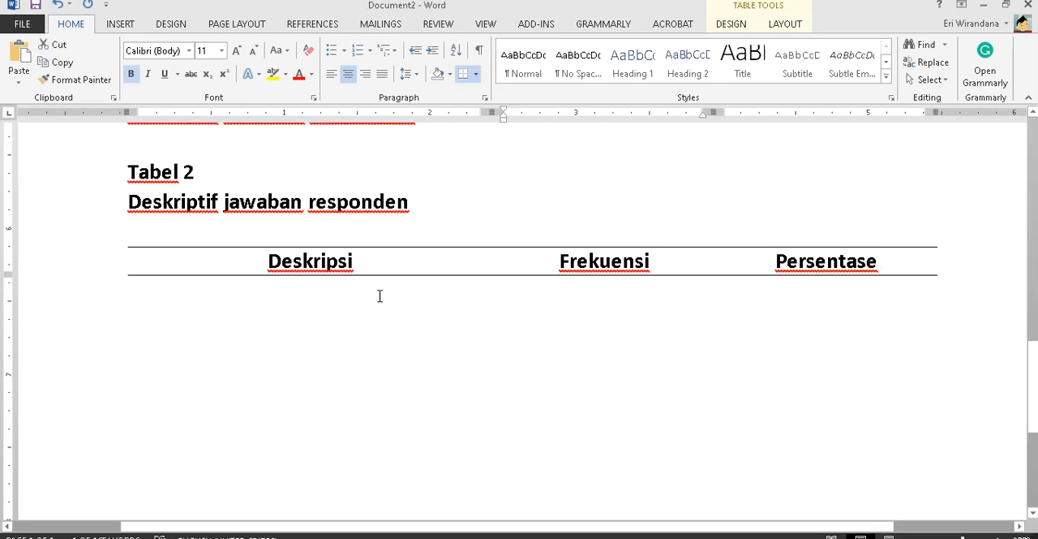
double_click(559, 264)
click(394, 262)
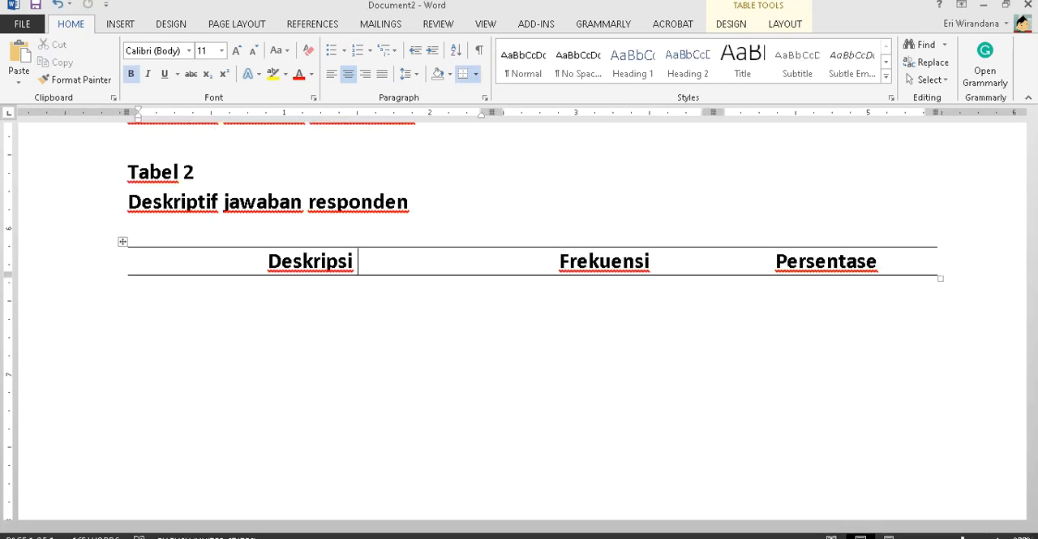
text(Variabel)
key(Tab)
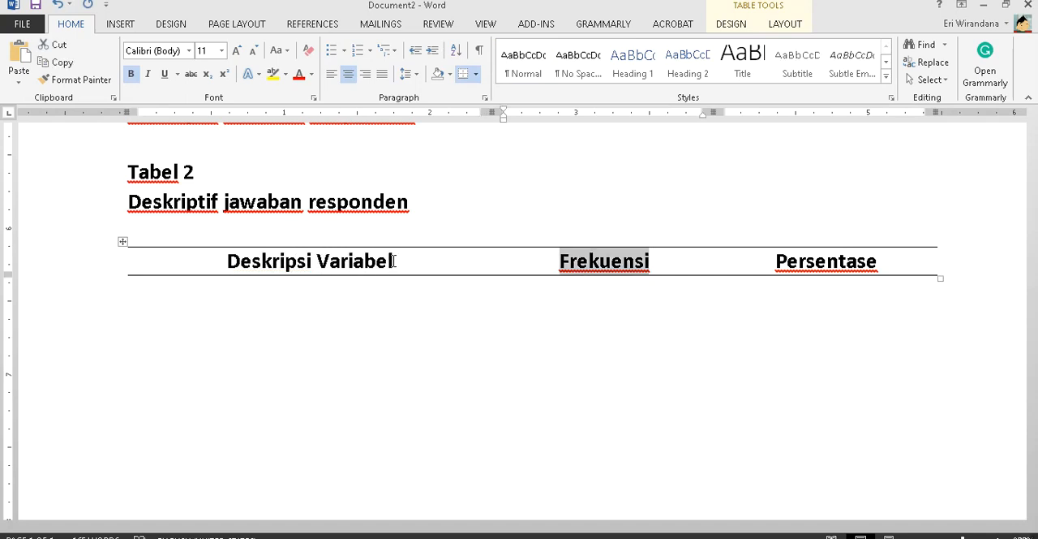
- Replace the "Frekuensi" header with "N" and "Persentase" with "Mean", and add an empty row below the header
text(Mea)
key(BackSpace)
key(BackSpace)
key(BackSpace)
text(N)
key(Tab)
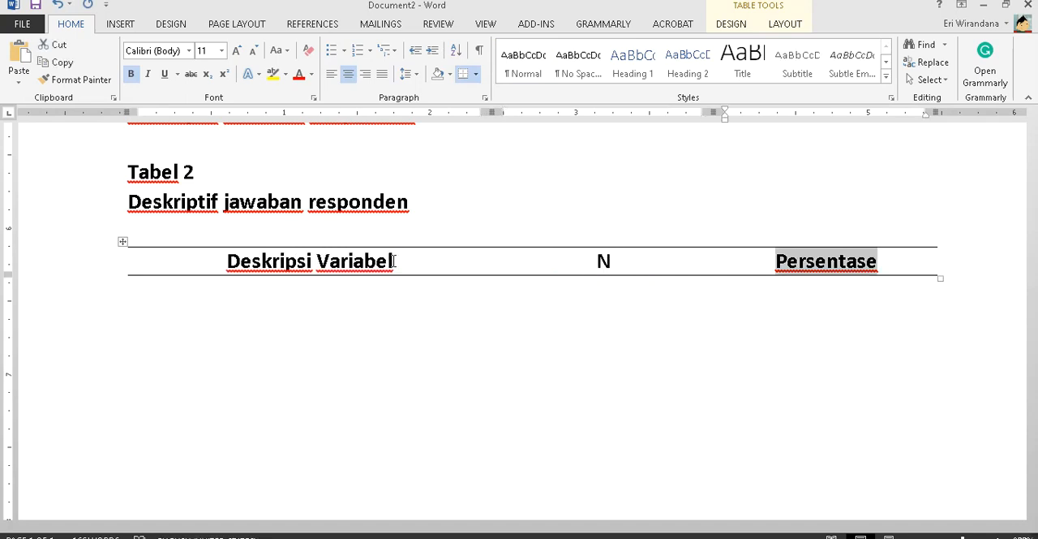
key(Delete)
text(Mean)
key(Tab)
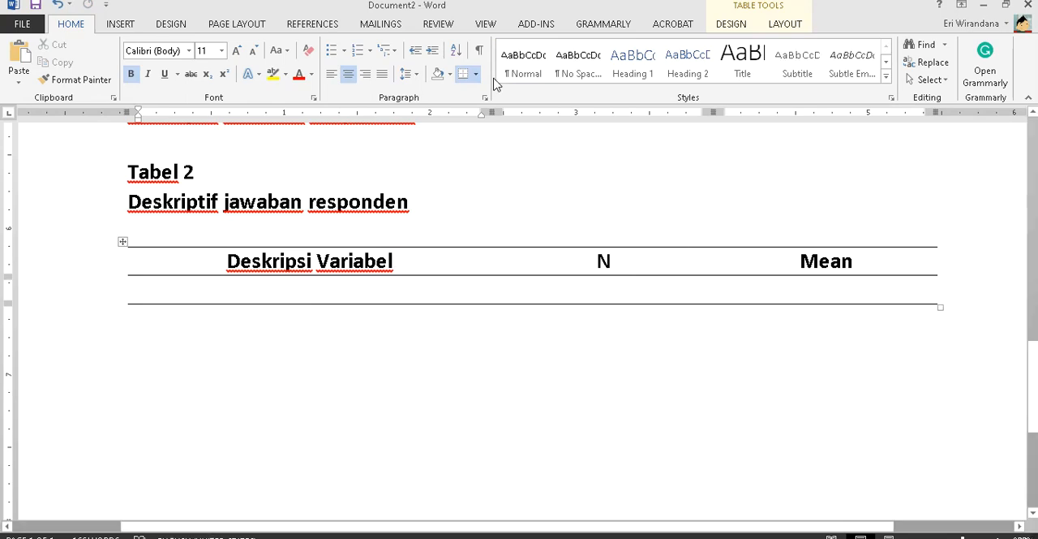
- Check the Descriptive Statistics table in Document1 and enter "Service Quality" as the first variable in Tabel 2 of Document2
key(alt+Tab)
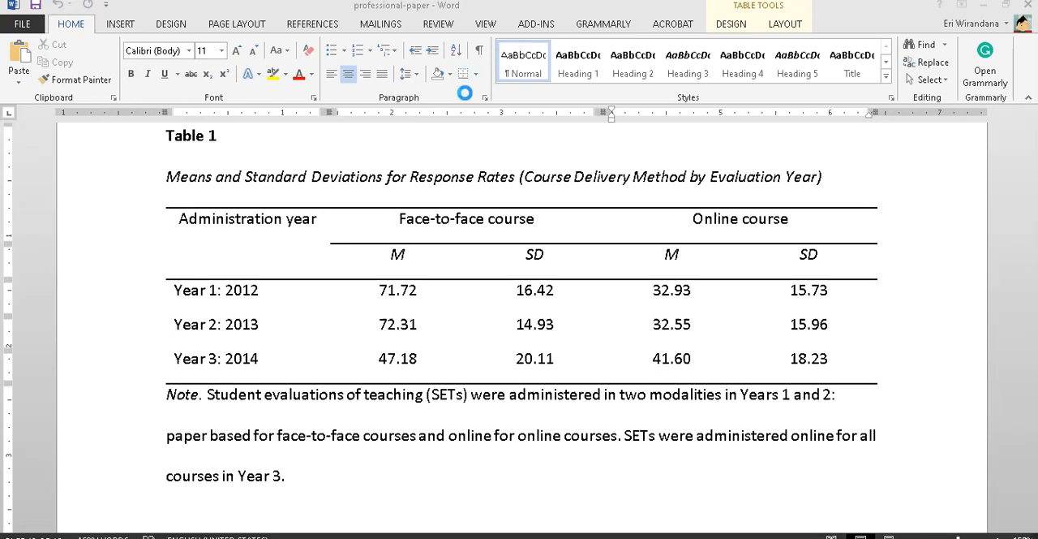
key(alt+Tab)
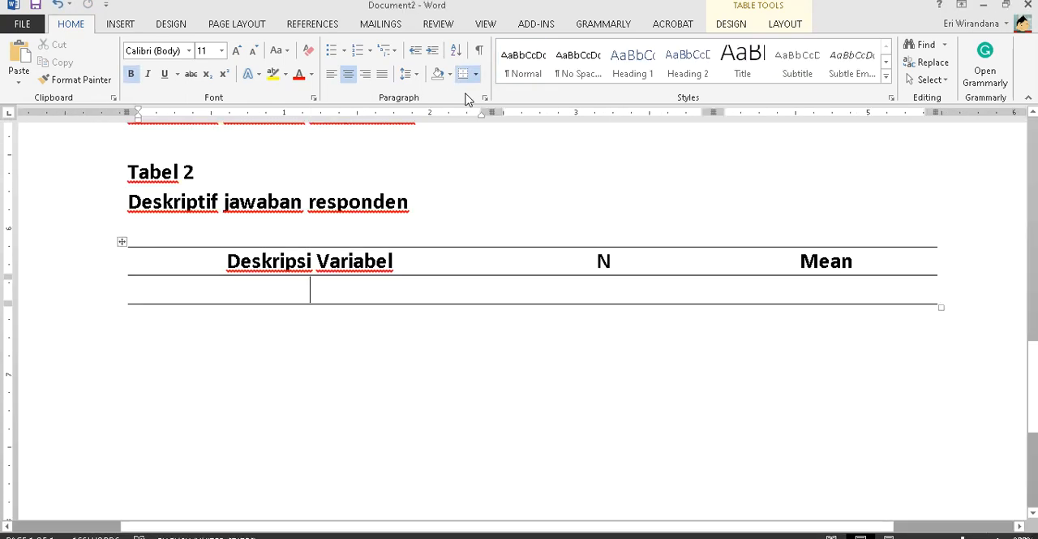
key(alt+Tab)
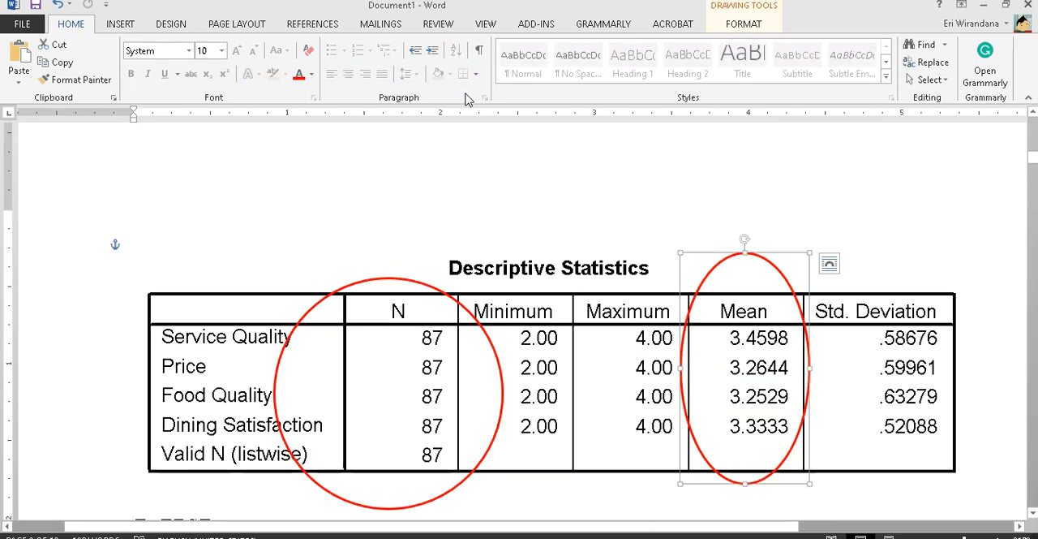
key(alt+Tab)
text(Ser)
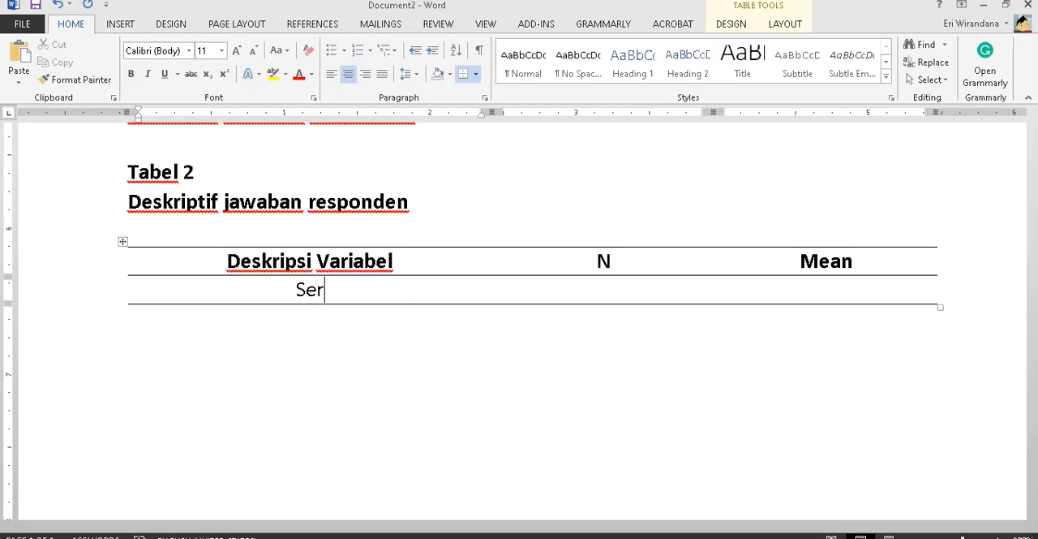
text(vice Quality)
key(Tab)
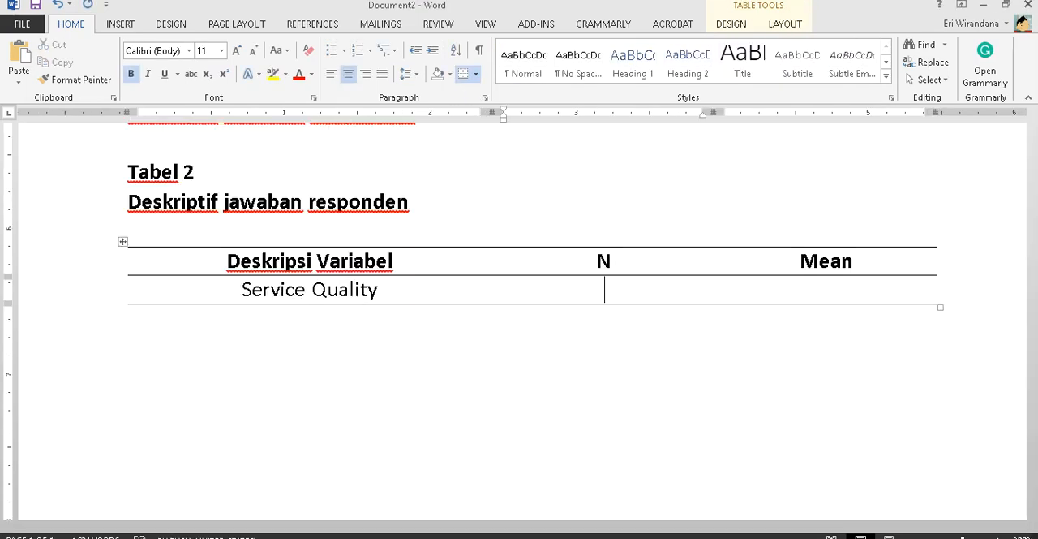
- Fill the Service Quality row with N 87 and the Mean 3.4598 from the Descriptive Statistics output, and add a row below
text(87)
key(Tab)
key(alt+Tab)
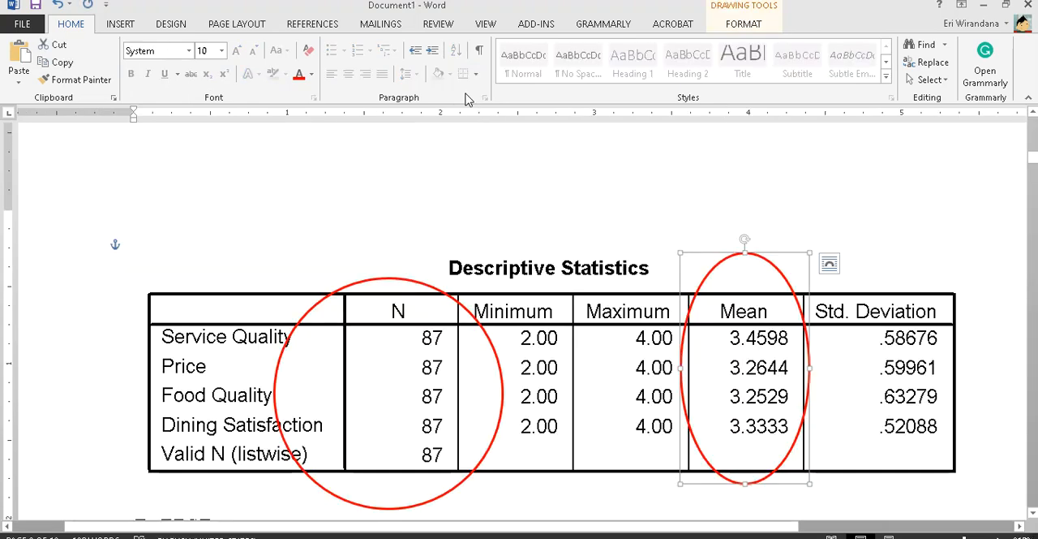
key(alt+Tab)
text(3.4)
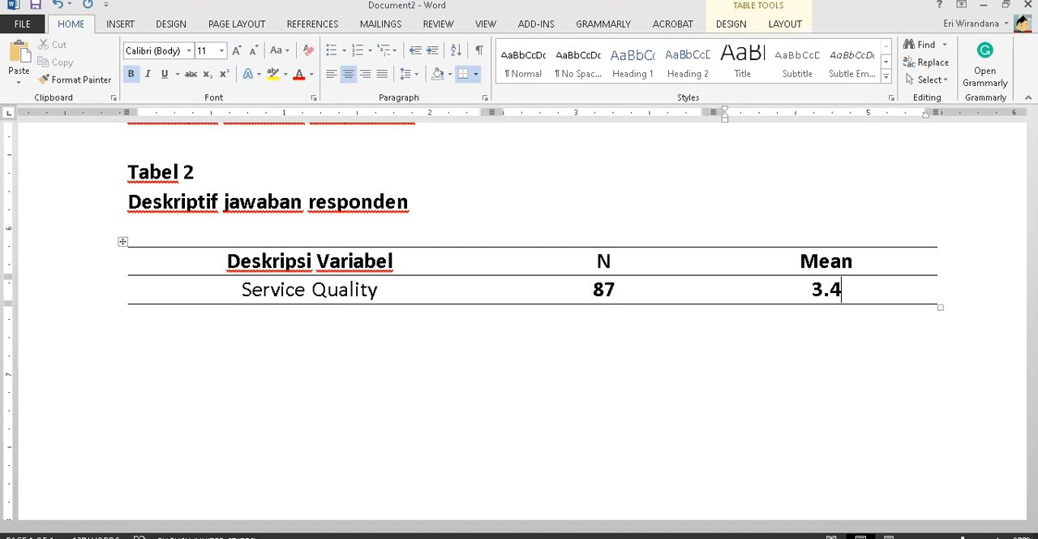
text(598)
key(Tab)
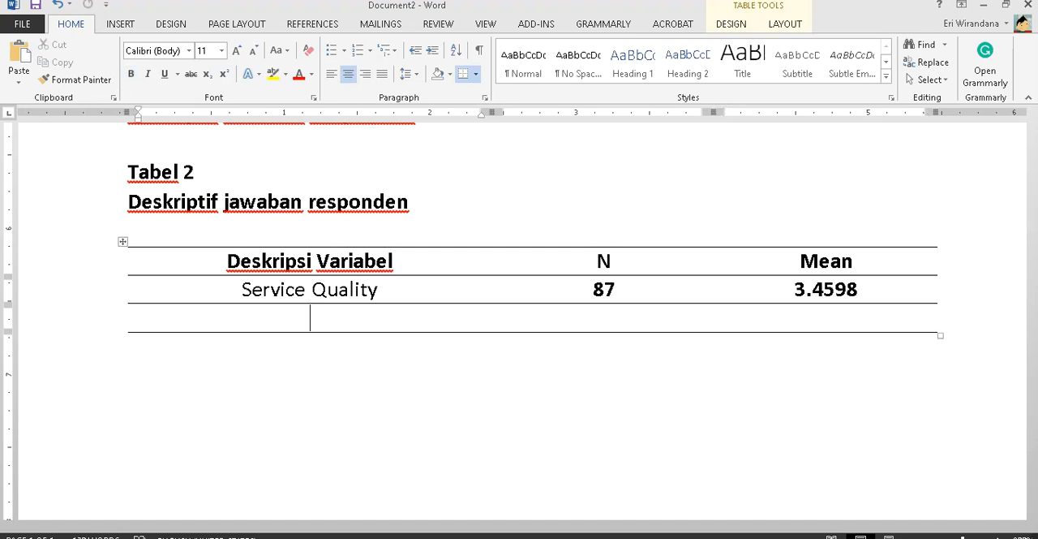
- Fill the new row of Tabel 2 with Price, N 87 and Mean 3.2644 from the Document1 output, and add another row
key(alt+Tab)
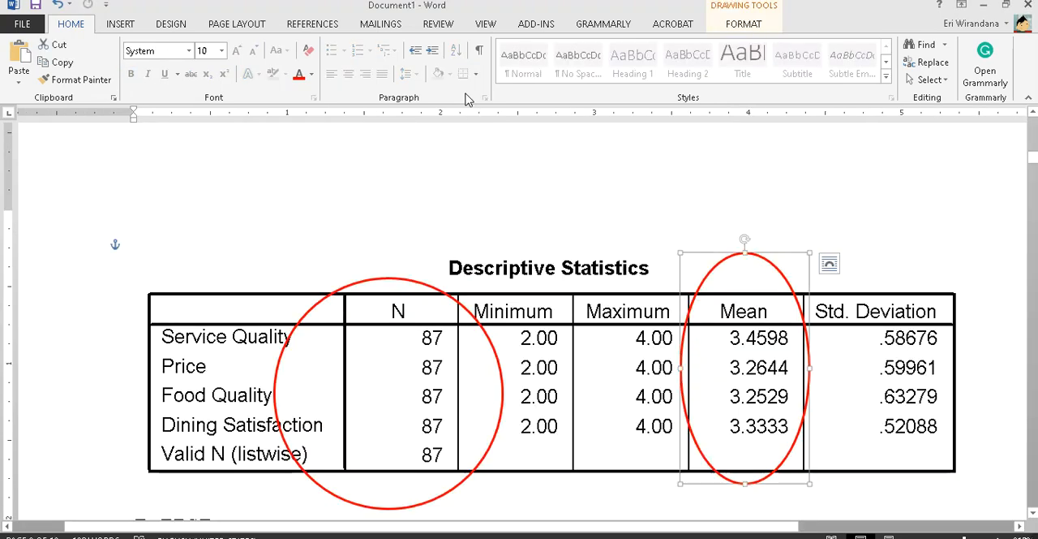
key(alt+Tab)
text(Price)
key(Tab)
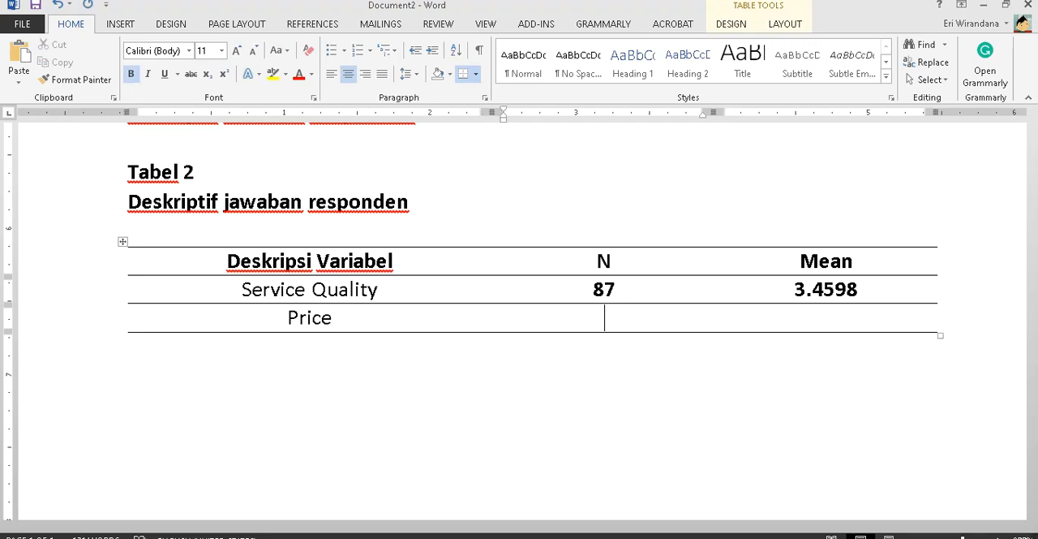
text(87)
key(Tab)
key(alt+Tab)
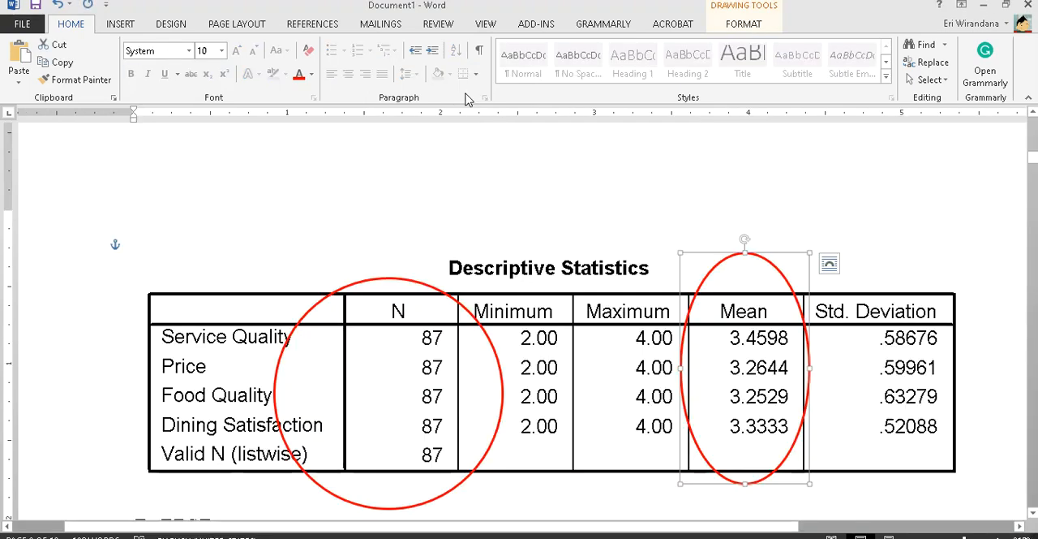
key(alt+Tab)
text(3.)
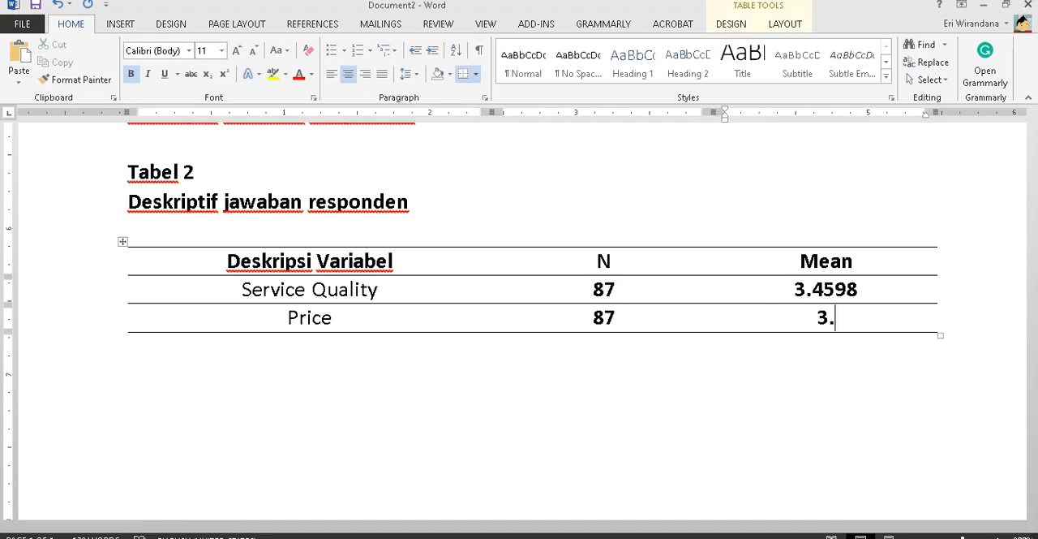
text(2644)
key(Tab)
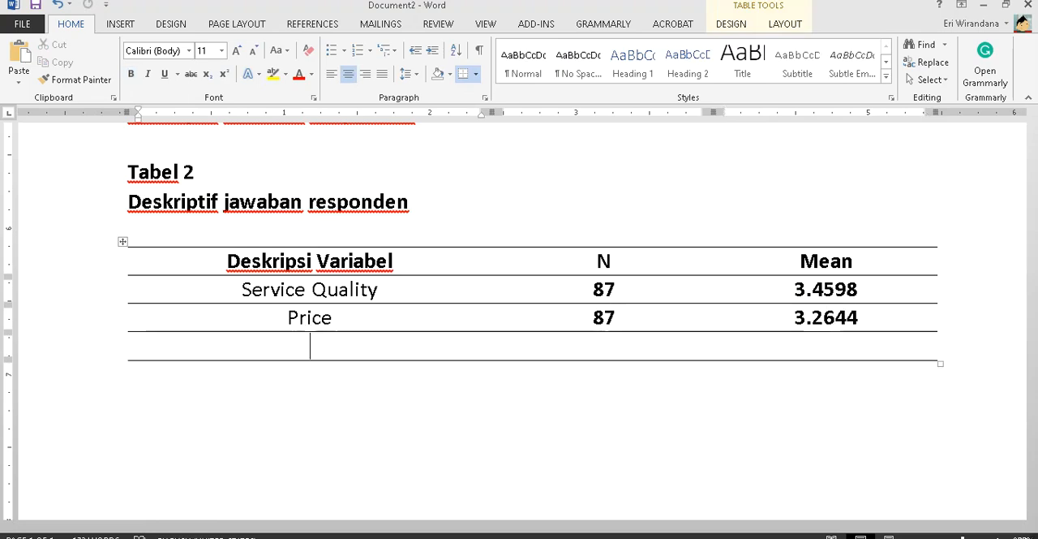
- Enter "Food Quality" as the third variable in Tabel 2, following the order of the Descriptive Statistics output
key(alt+Tab)
key(alt+Tab)
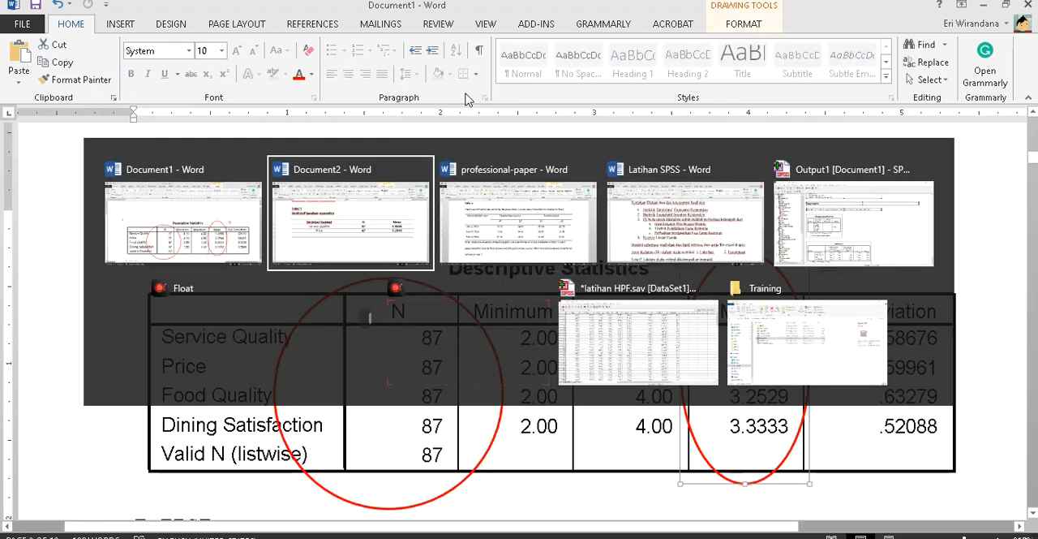
text(Fodd Qua)
key(BackSpace)
key(BackSpace)
key(BackSpace)
key(BackSpace)
key(BackSpace)
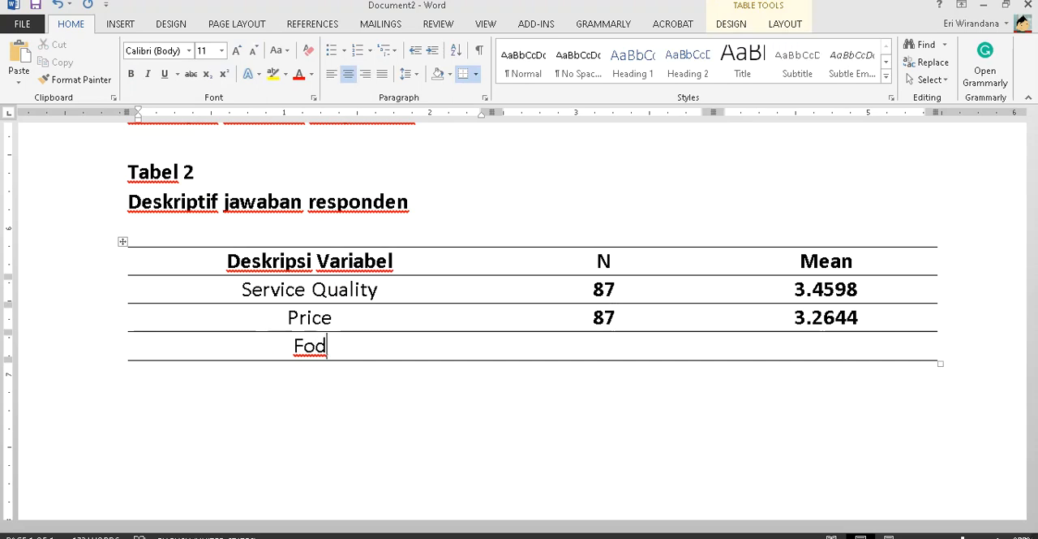
text(od Quality)
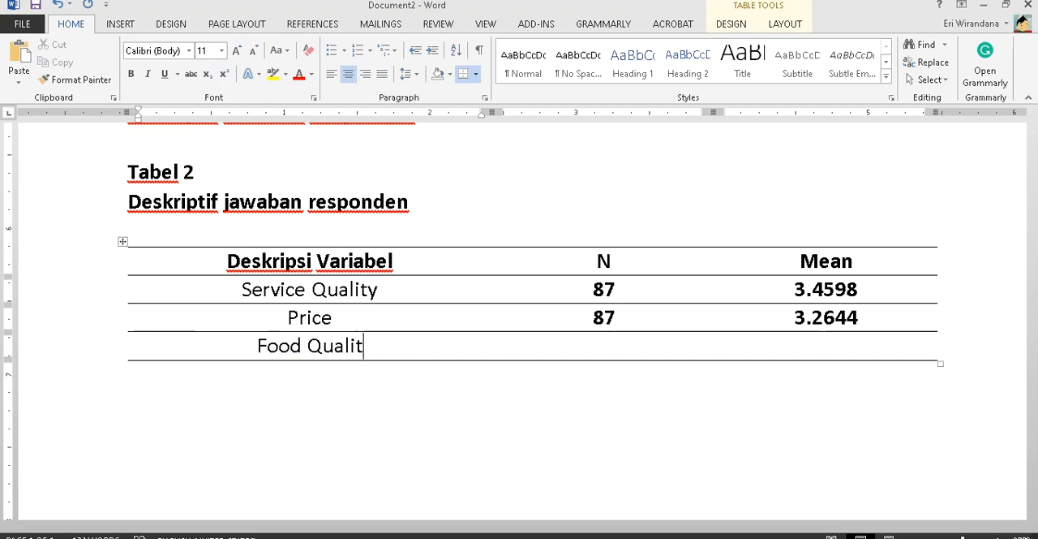
key(Tab)
- Fill the Food Quality row with N 87 and Mean 3.2529 from the Descriptive Statistics output, and add a row below
key(alt+Tab)
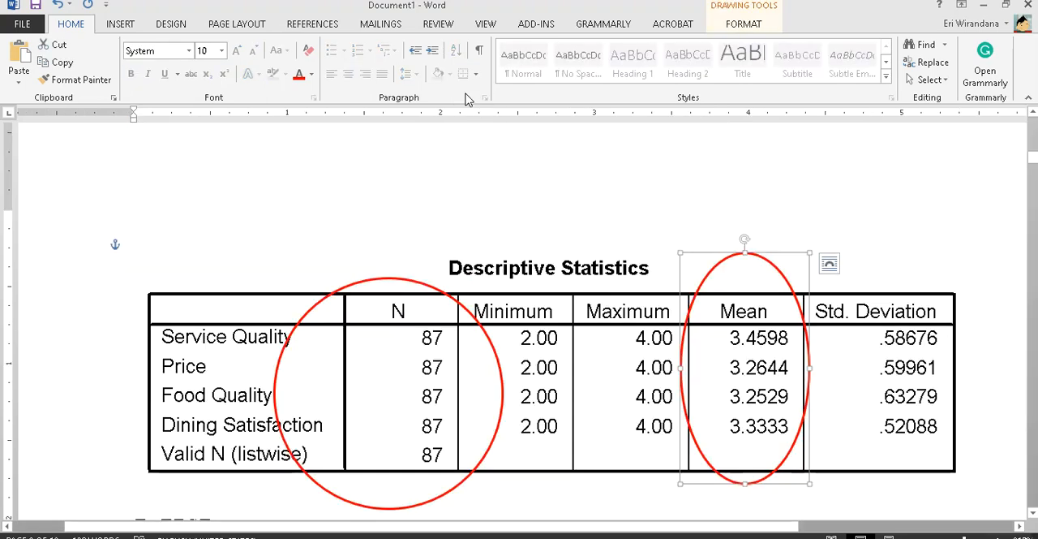
key(alt+Tab)
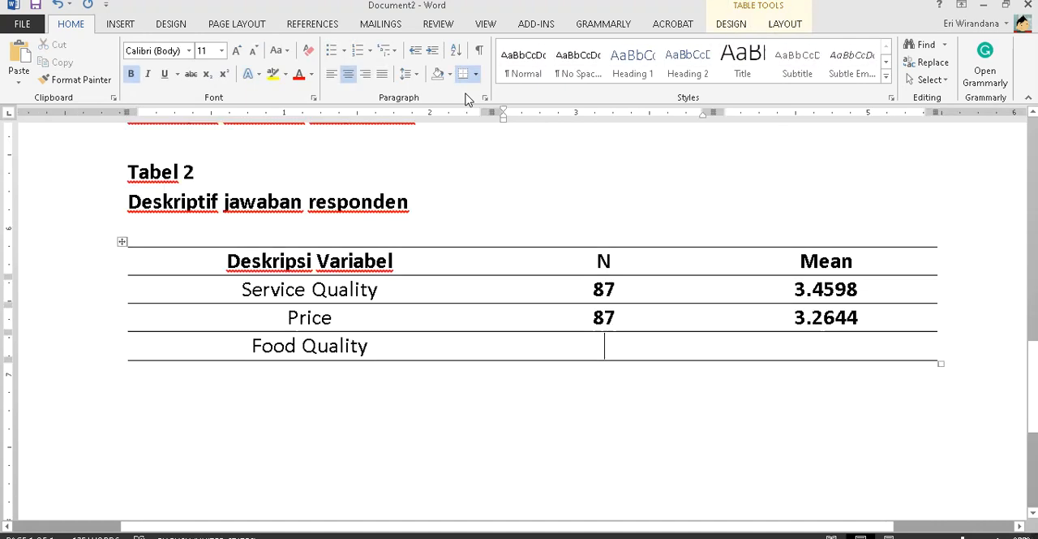
text(87)
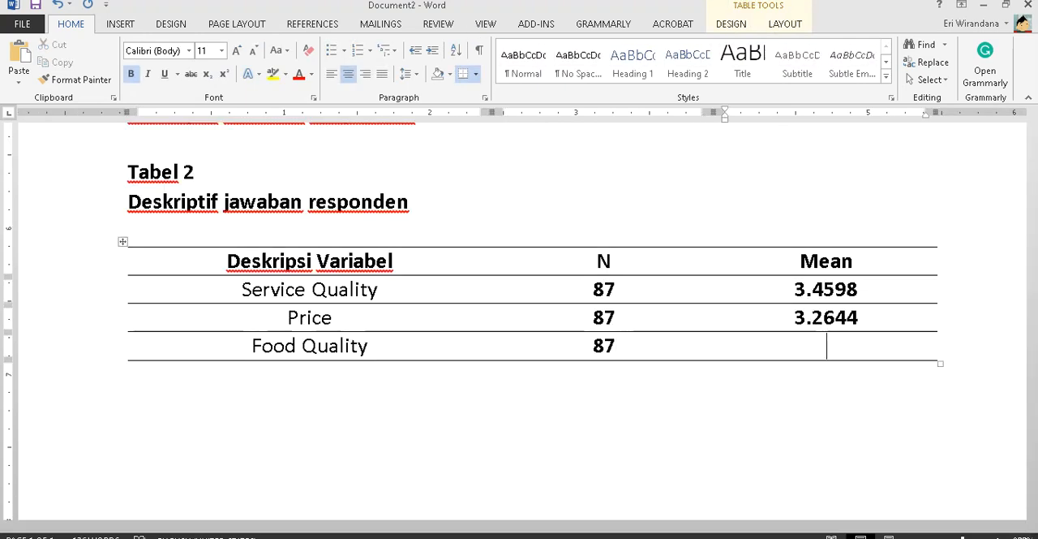
key(alt+Tab)
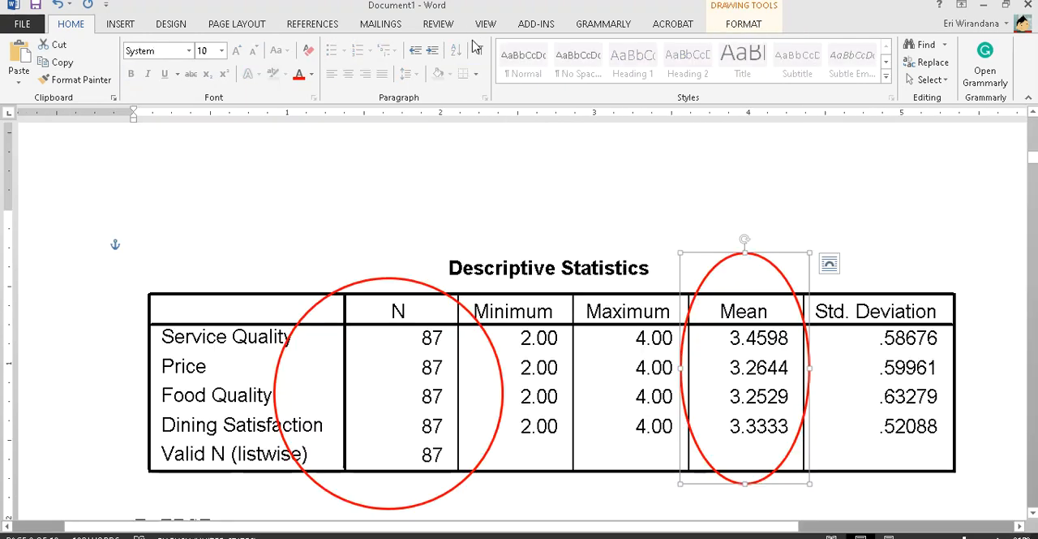
key(alt+Tab)
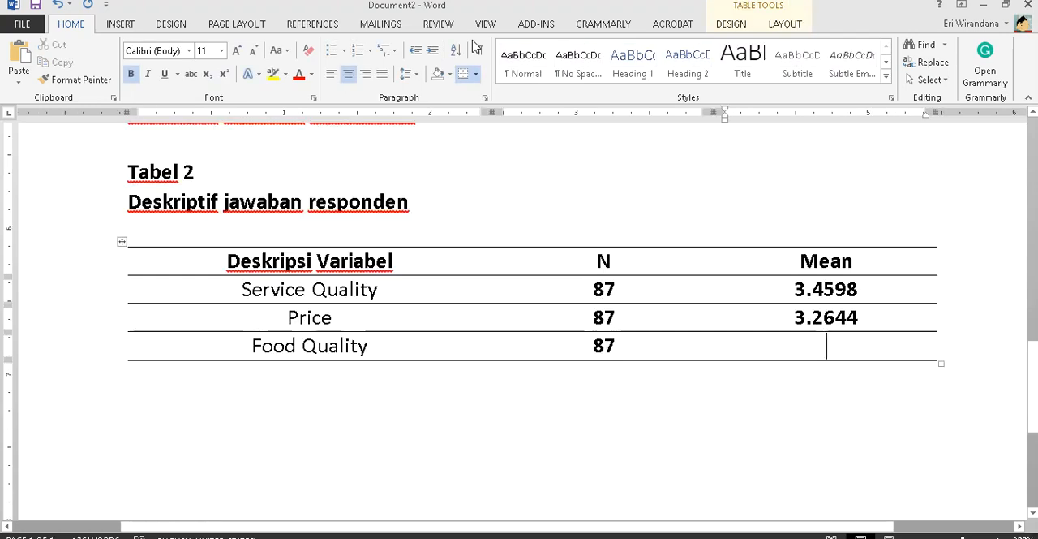
text(3.2529)
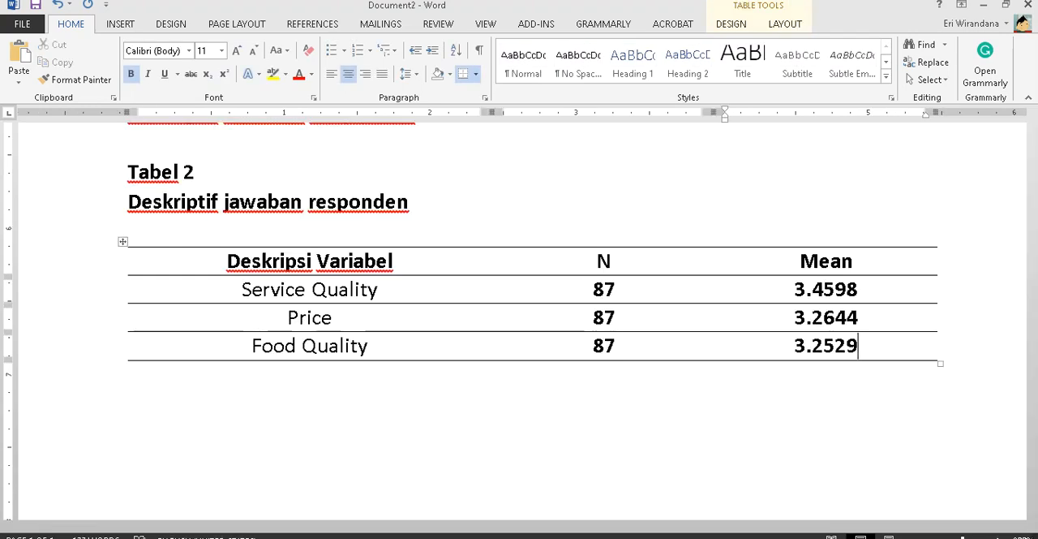
key(Tab)
- Fill the last row of Tabel 2 with Dining Satisfaction, N 87 and Mean 3.3333 from the Document1 output
key(alt+Tab)
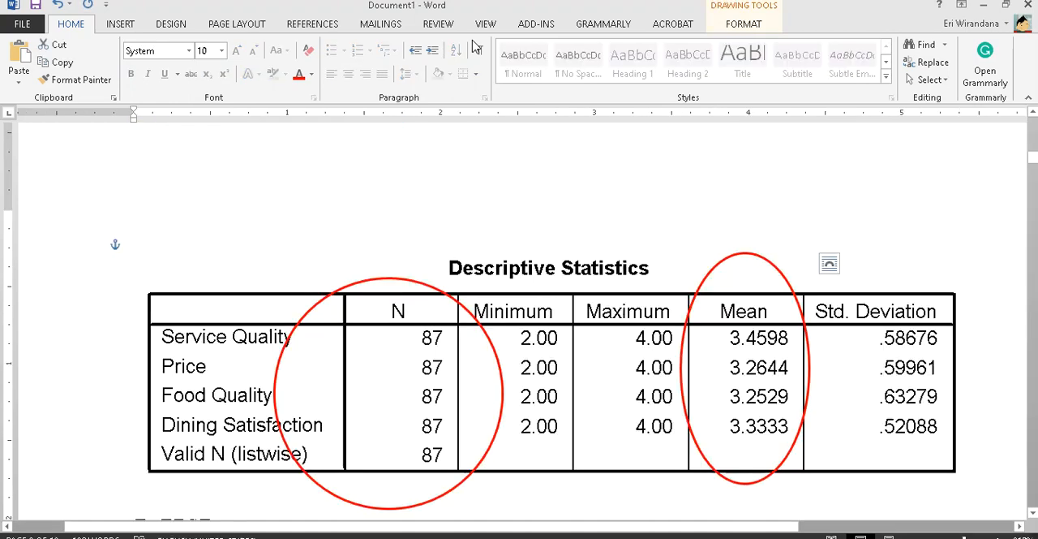
key(alt+Tab)
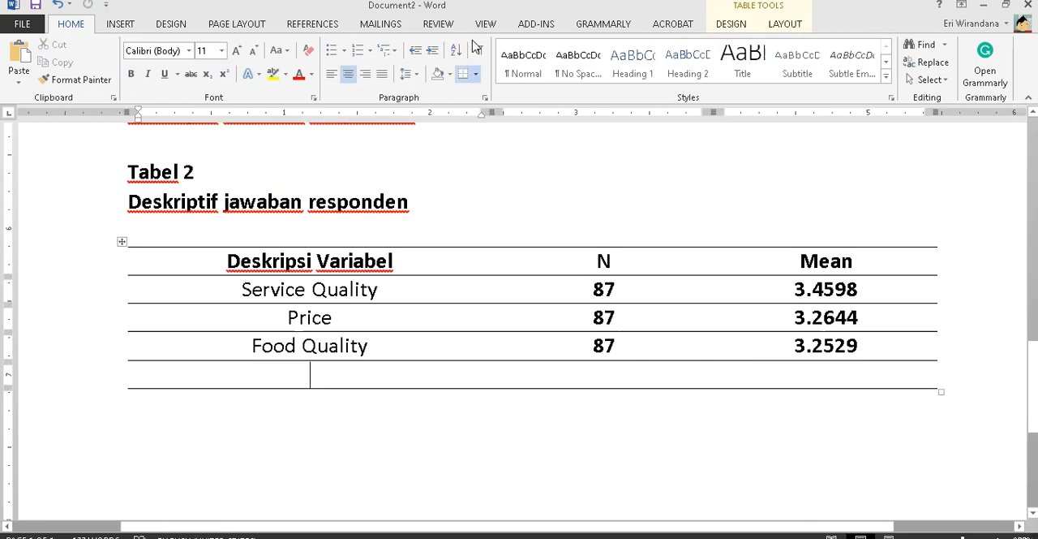
text(Dining Sat)
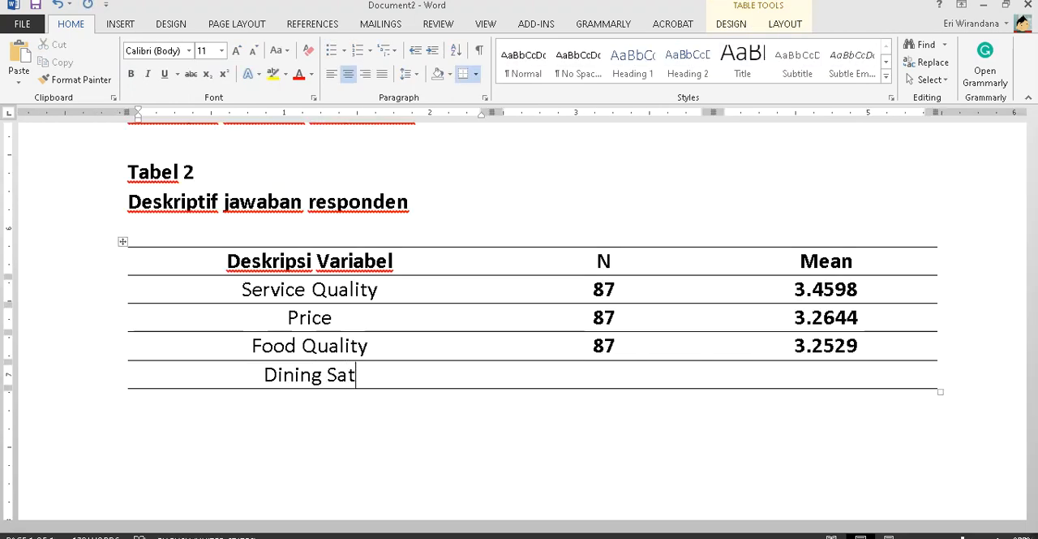
text(isfaction)
key(Tab)
text(87)
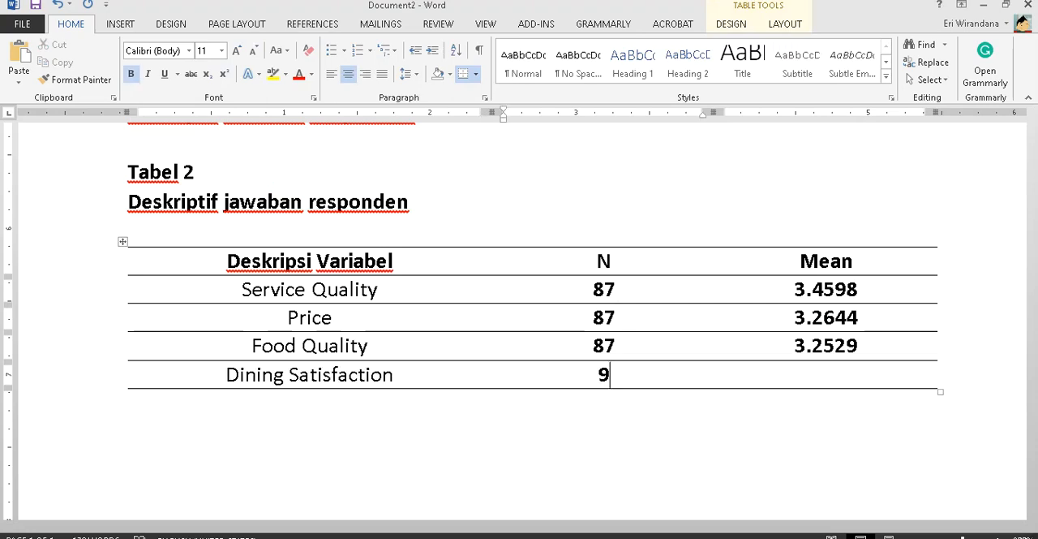
key(Tab)
key(alt+Tab)
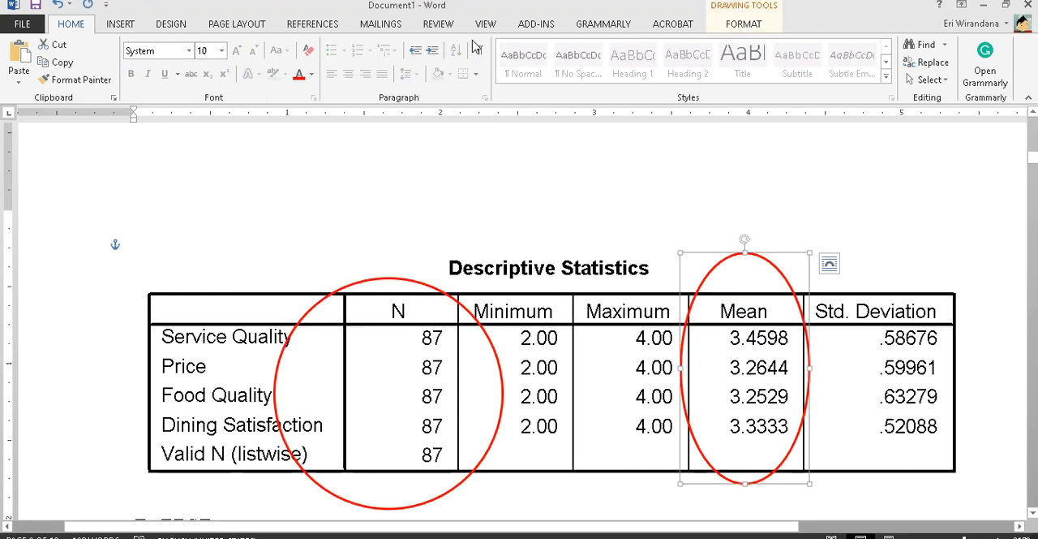
key(alt+Tab)
text(3.)
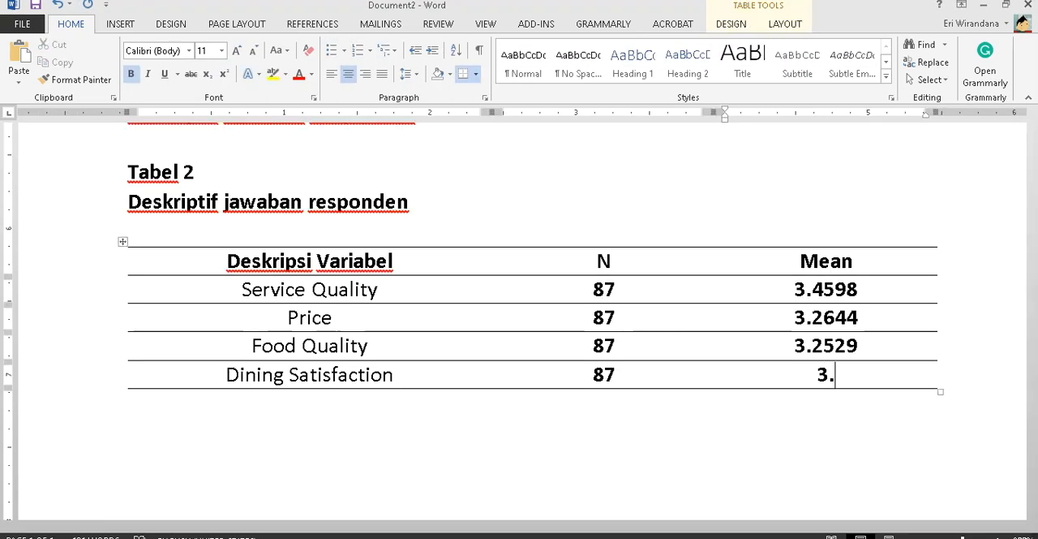
text(3333)
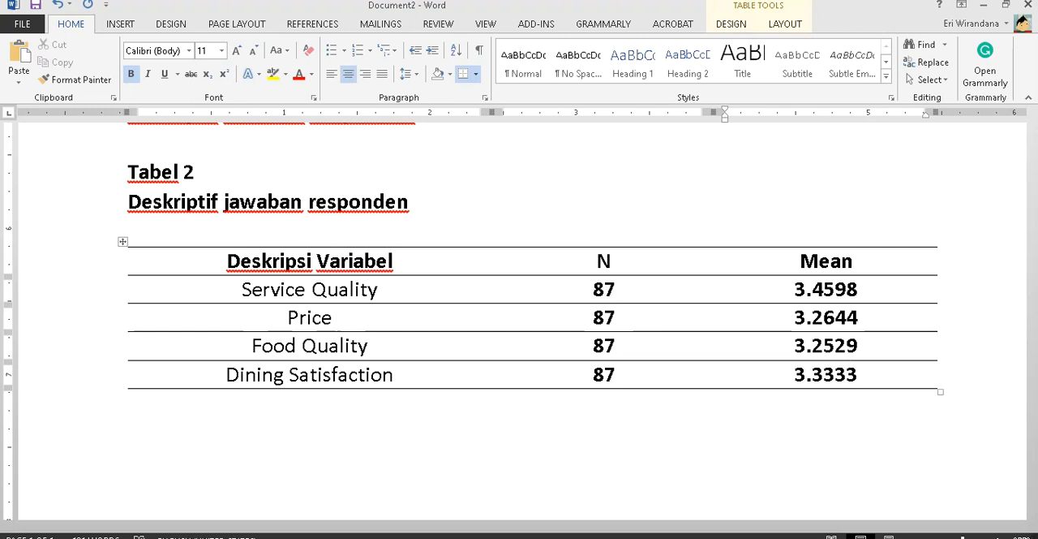
- Fit the widths of the Deskripsi Variabel and N columns of Tabel 2 to their contents
click(475, 249)
double_click(492, 256)
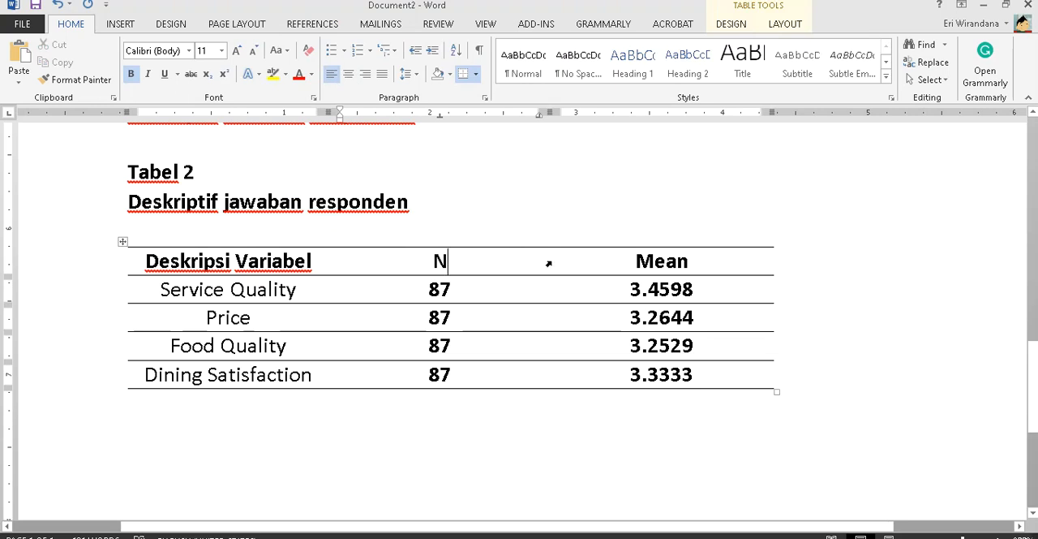
double_click(550, 260)
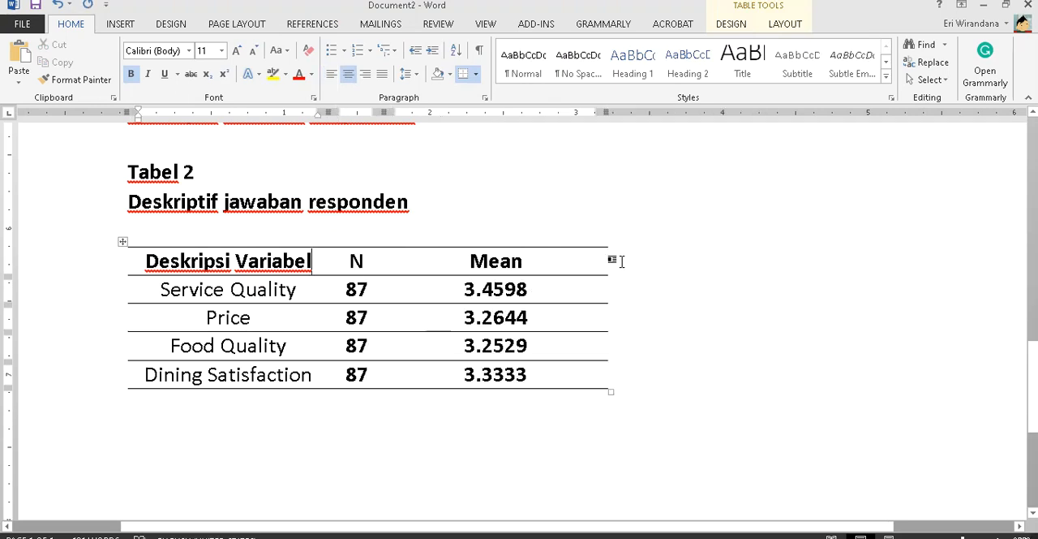
- Center the whole of Tabel 2 on the page together with its title lines "Tabel 2" and "Deskriptif jawaban responden"
click(122, 241)
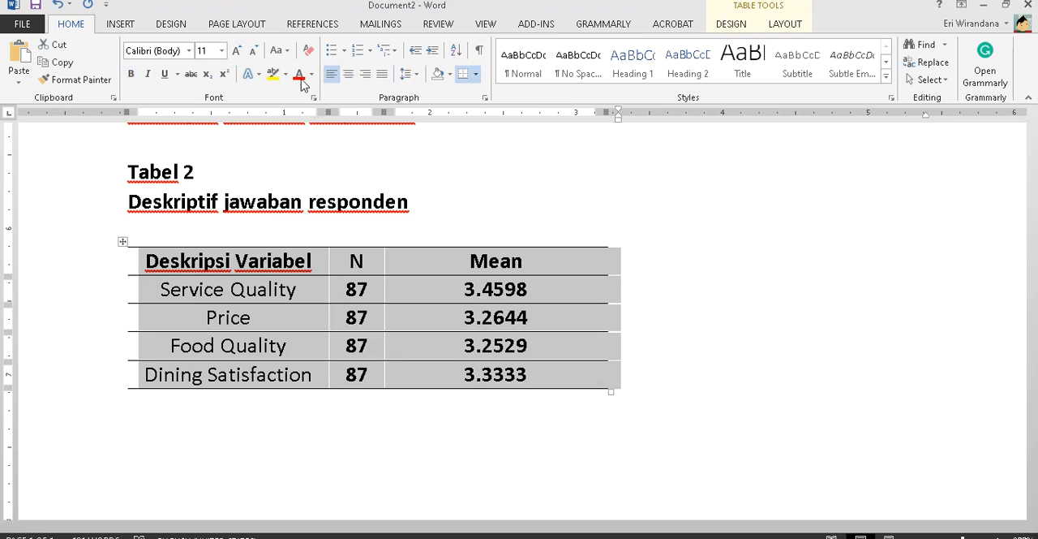
click(351, 75)
drag(431, 207, 116, 162)
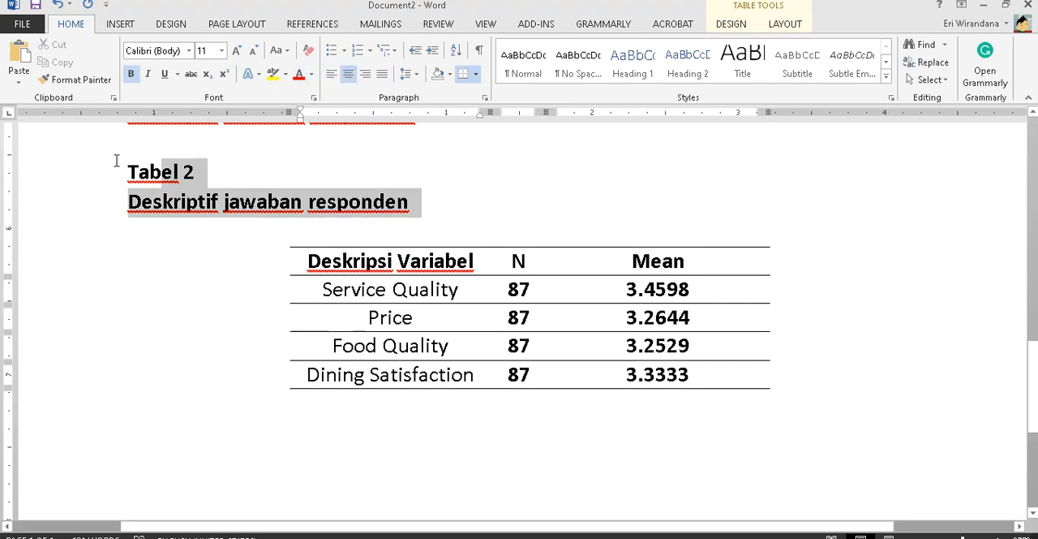
click(348, 74)
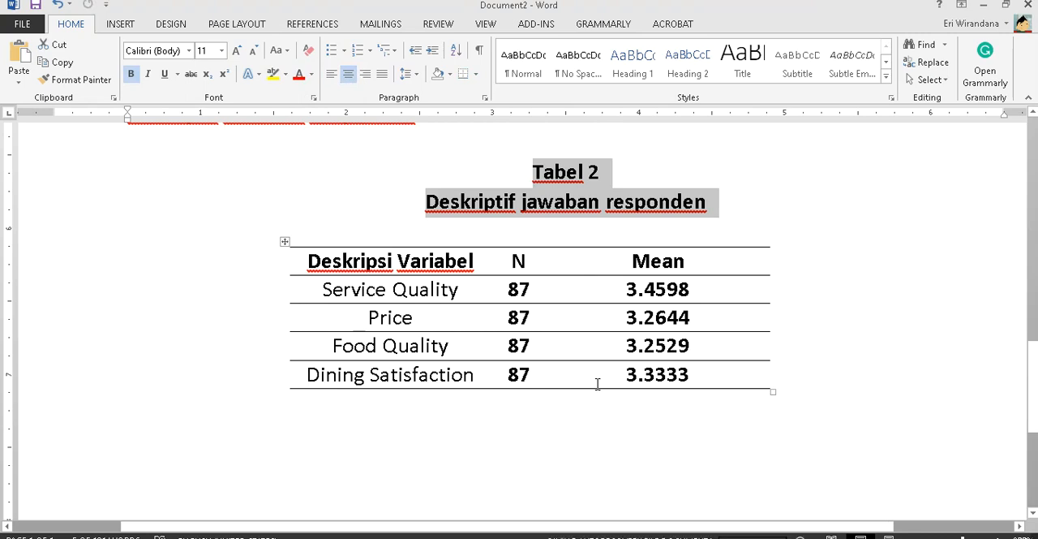
click(434, 425)
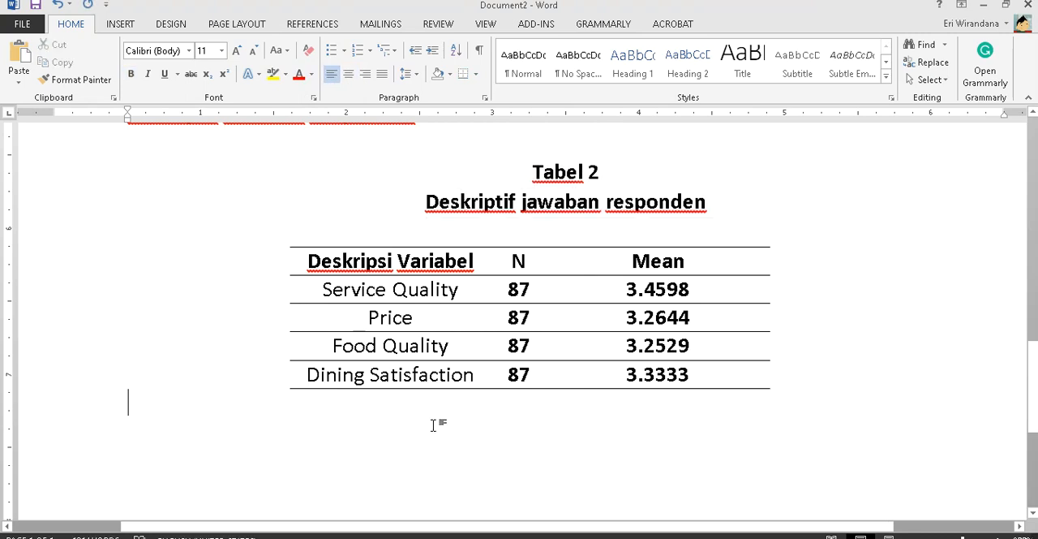
- Begin a paragraph directly below Tabel 2 with the words "Dari hasil pengolahan data d"
text(Dari hasil peng)
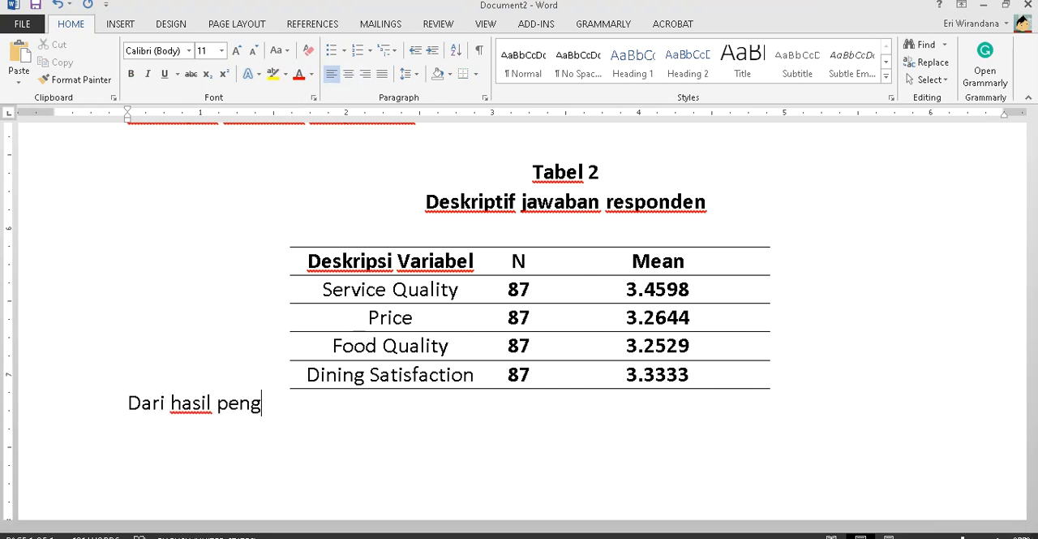
text(olahan data d)
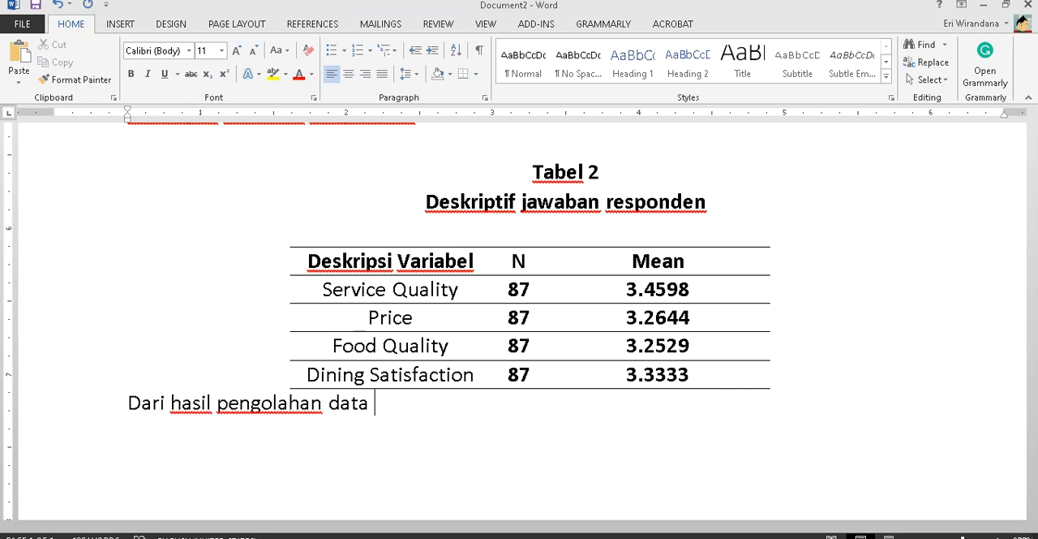
- Insert the source line "Sumber : Lampiran SPSS" between Tabel 2 and the paragraph, with an empty line after it
click(127, 403)
key(Return)
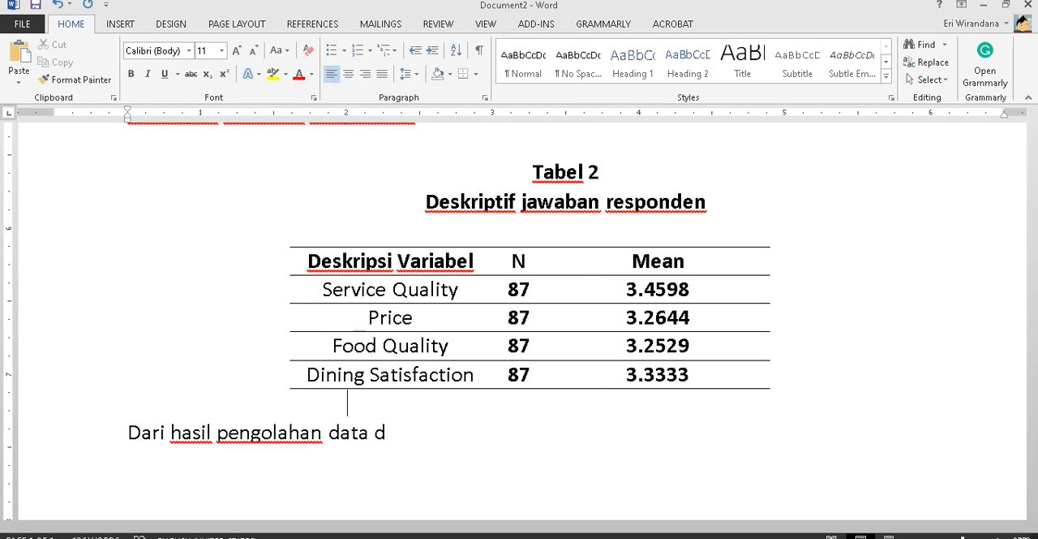
text(Sumber : lA)
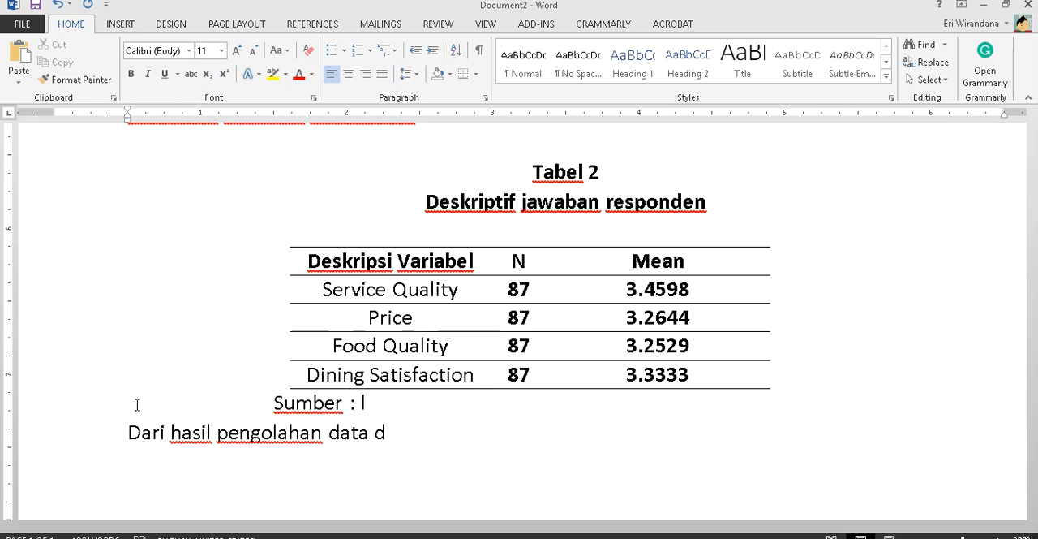
key(BackSpace)
key(BackSpace)
text(LAmpiran)
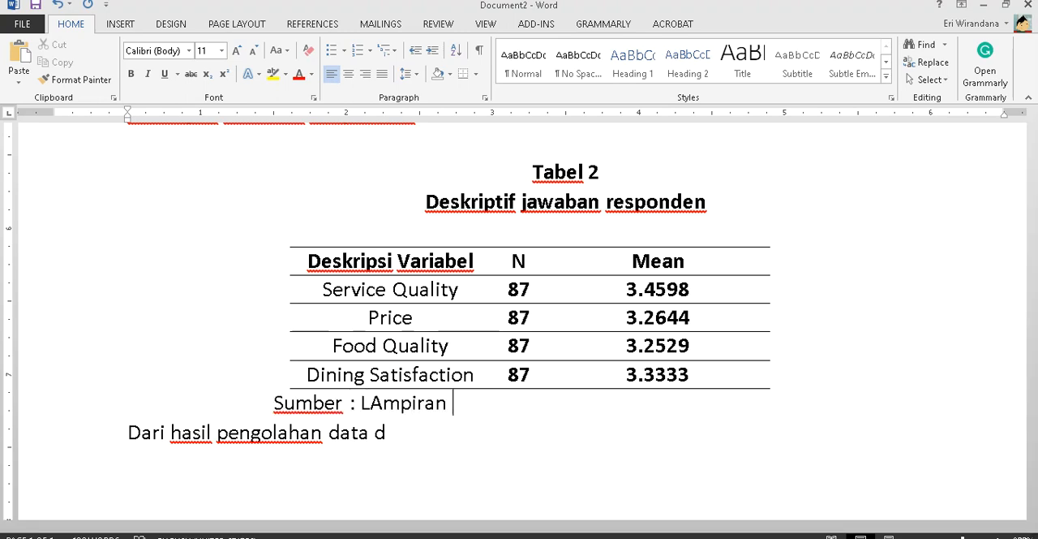
key(BackSpace)
key(BackSpace)
key(BackSpace)
key(BackSpace)
key(BackSpace)
key(BackSpace)
key(BackSpace)
key(BackSpace)
text(amp)
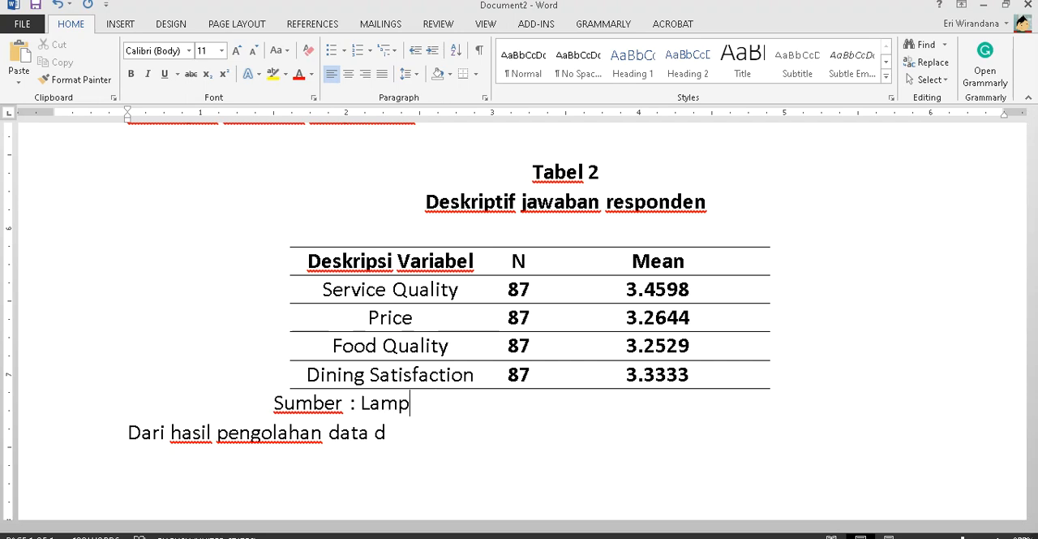
text(iran SPSS)
key(Return)
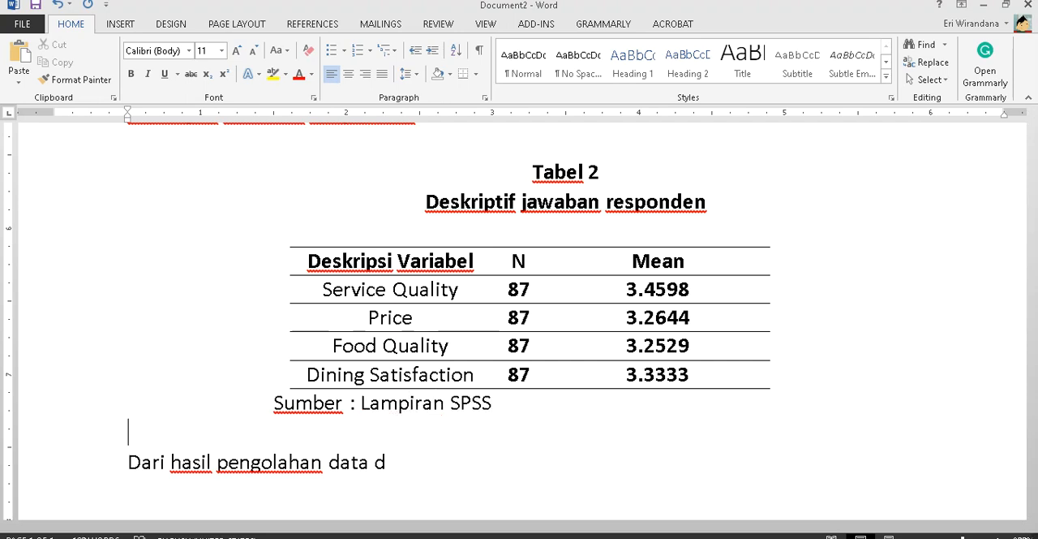
key(Down)
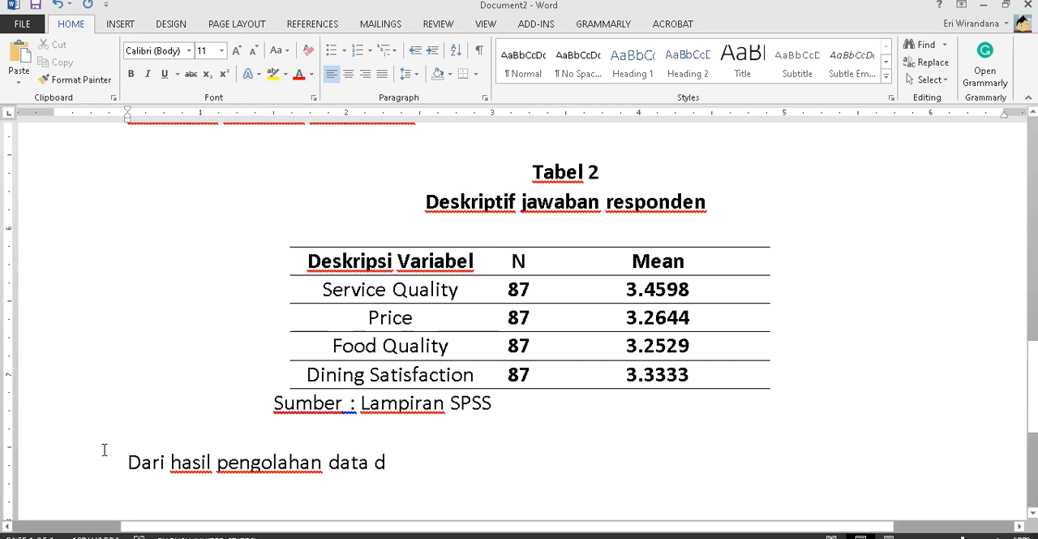
- Continue the paragraph to read "diketahui bahwa service quality memiliki nilai rata – rata sebesar 3.4598," with "service quality" in italics
click(446, 477)
text(iketahui bahwa)
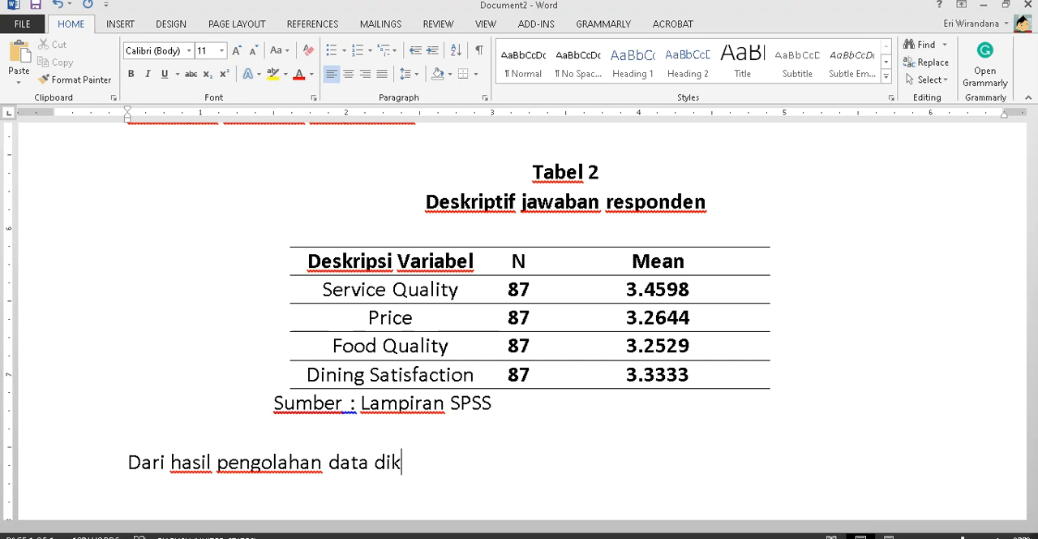
key(BackSpace)
key(BackSpace)
text(bahwa)
key(ctrl+i)
text(serviceq)
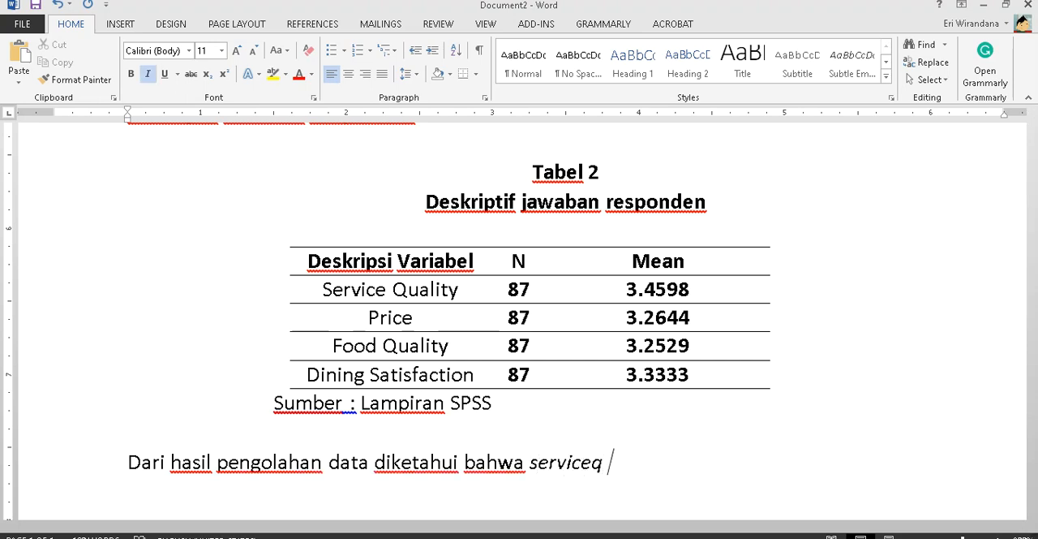
key(BackSpace)
text(quality)
key(ctrl+i)
text(memi)
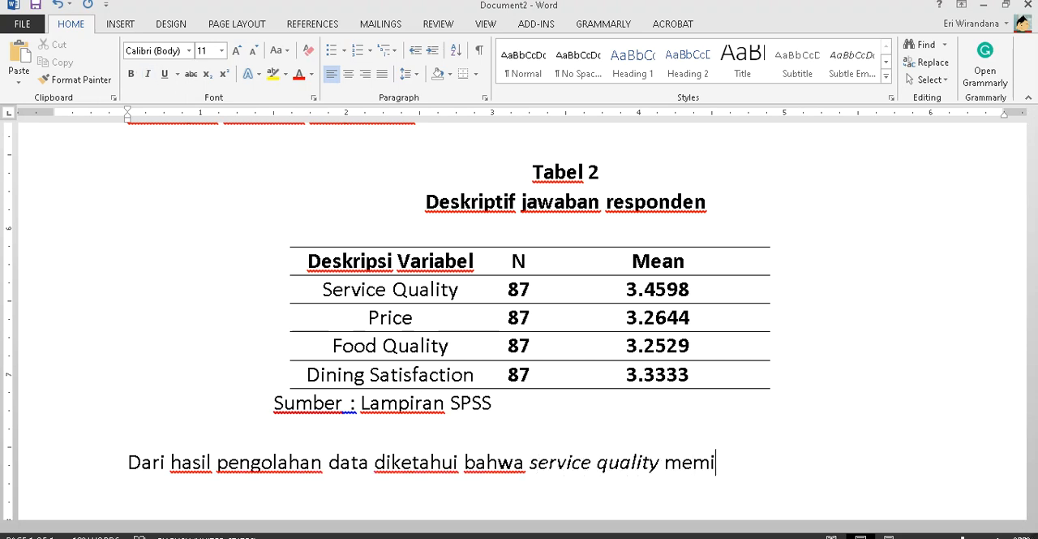
text(liki nilai rata - rata)
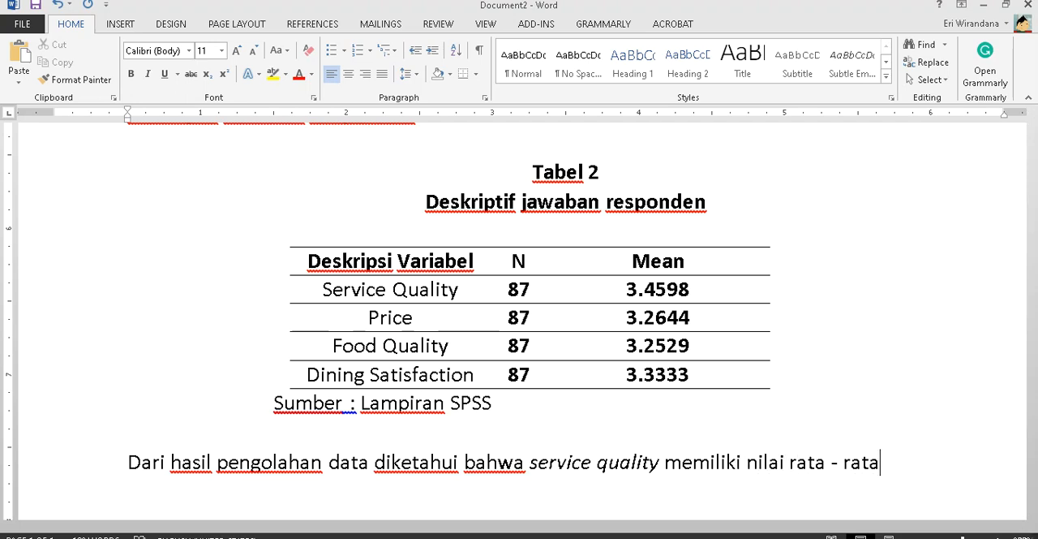
text( sebesar 3.4)
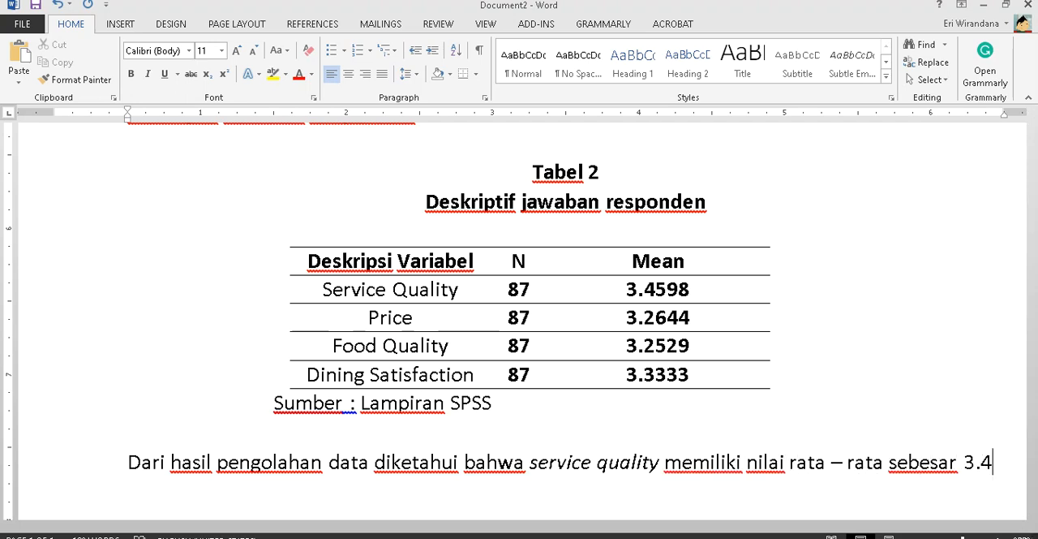
text(598, )
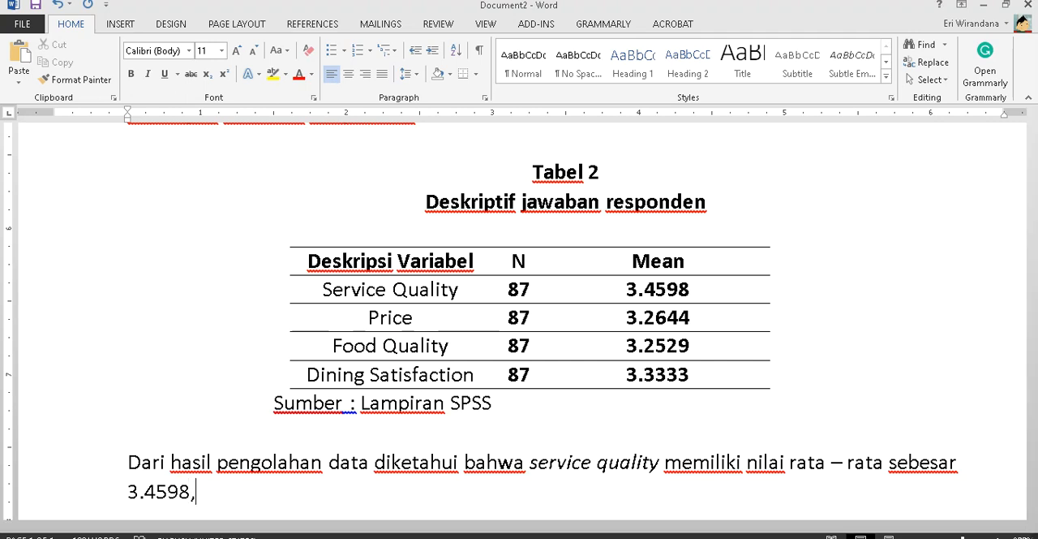
text(kemudian)
- Add "kemudian price memiliki nilai rata –rata sebesar 3.2644" to the paragraph, with "price" in italics
key(ctrl+i)
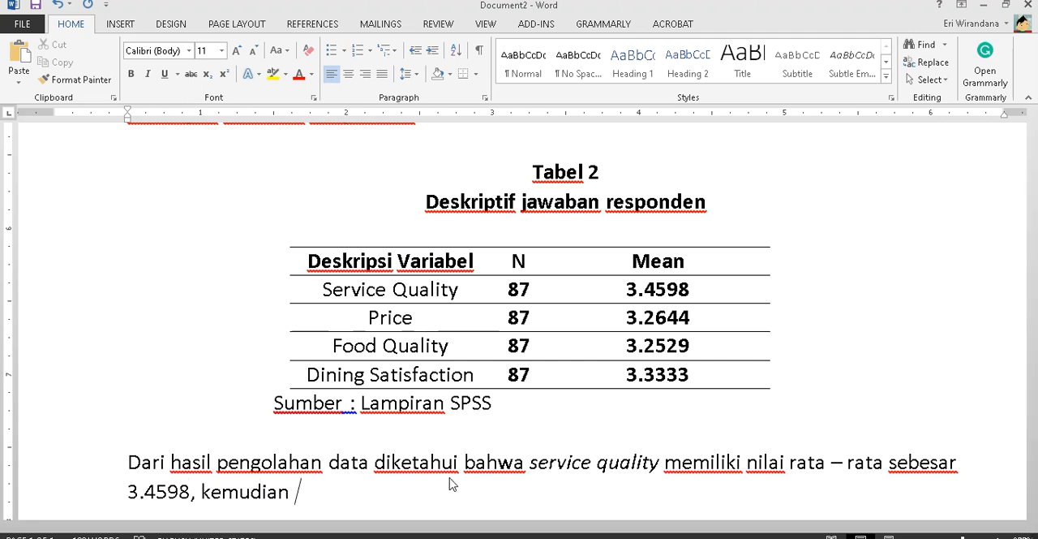
text(rp)
key(BackSpace)
key(BackSpace)
text(price)
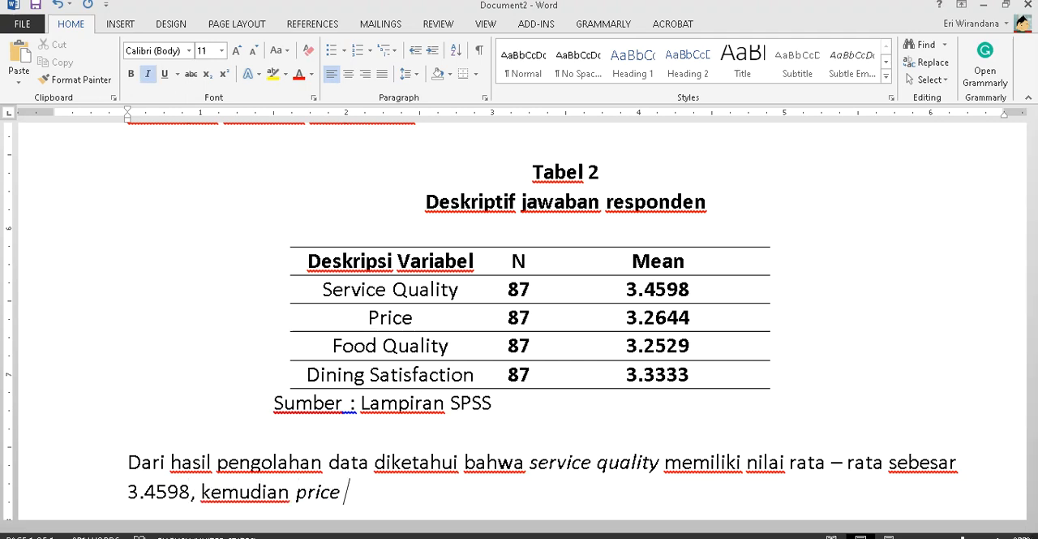
key(ctrl+i)
text(memilik)
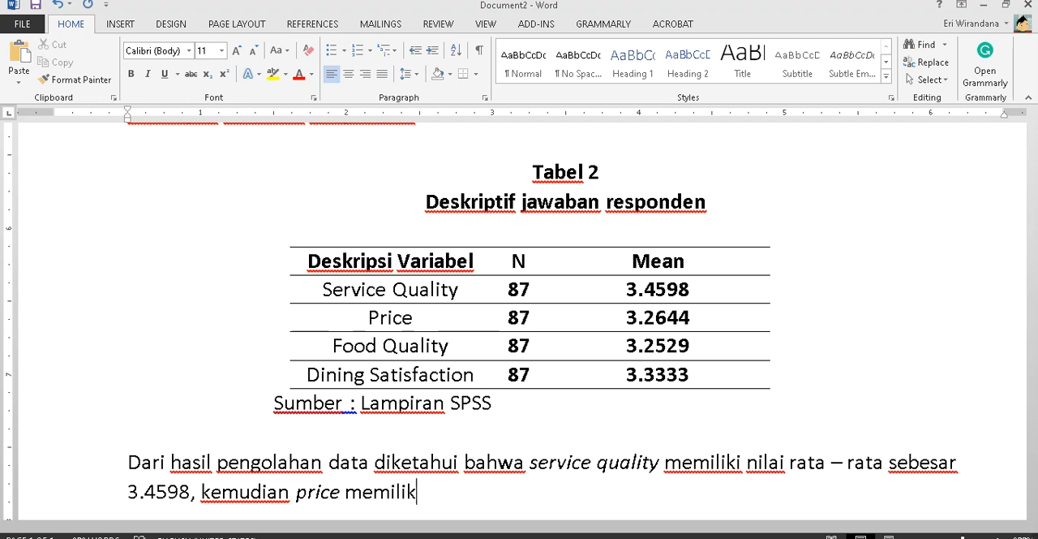
text(i nila)
key(BackSpace)
text(la)
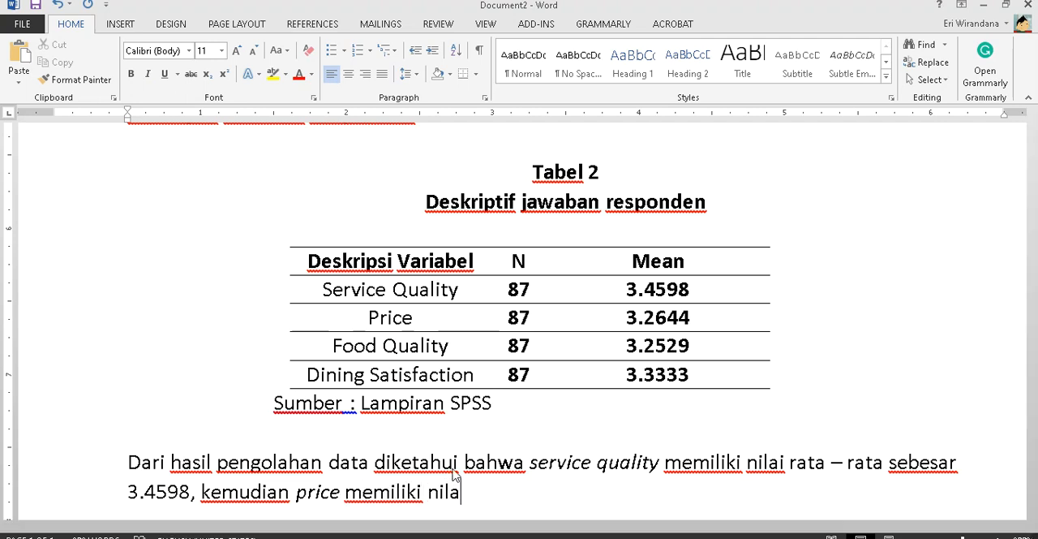
text(i rata --rata sebesar 3.)
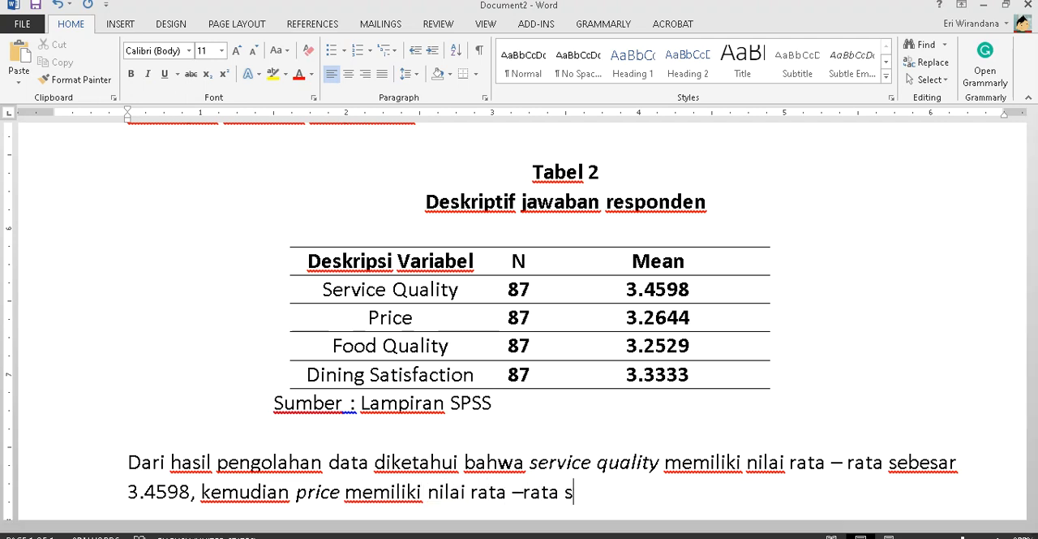
text(2644)
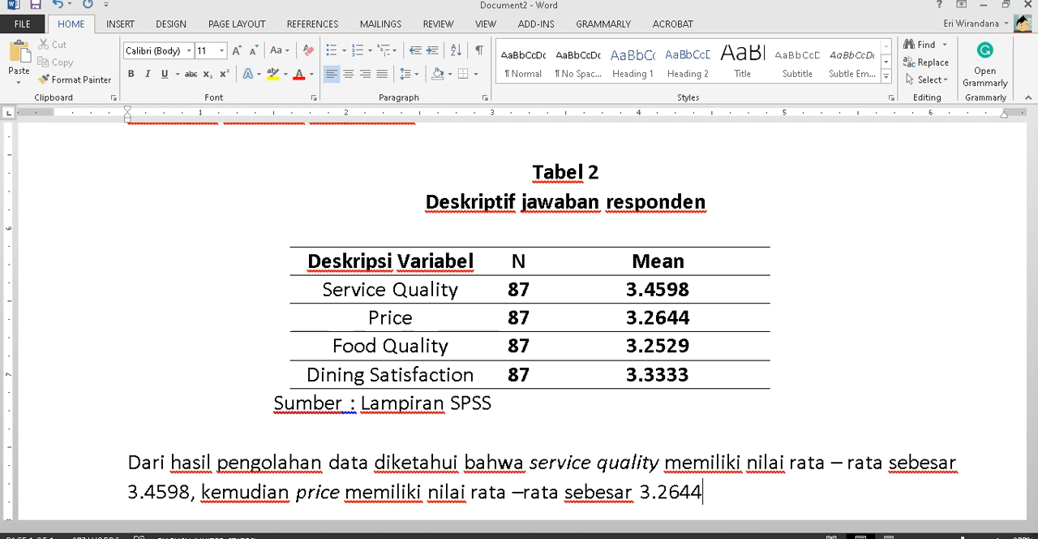
text(,)
- Add a comma and "Food quality memiliki nilai rata – rata sebesar 3.2529," to the paragraph, with "Food quality" in italics
key(ctrl+i)
text(Fo)
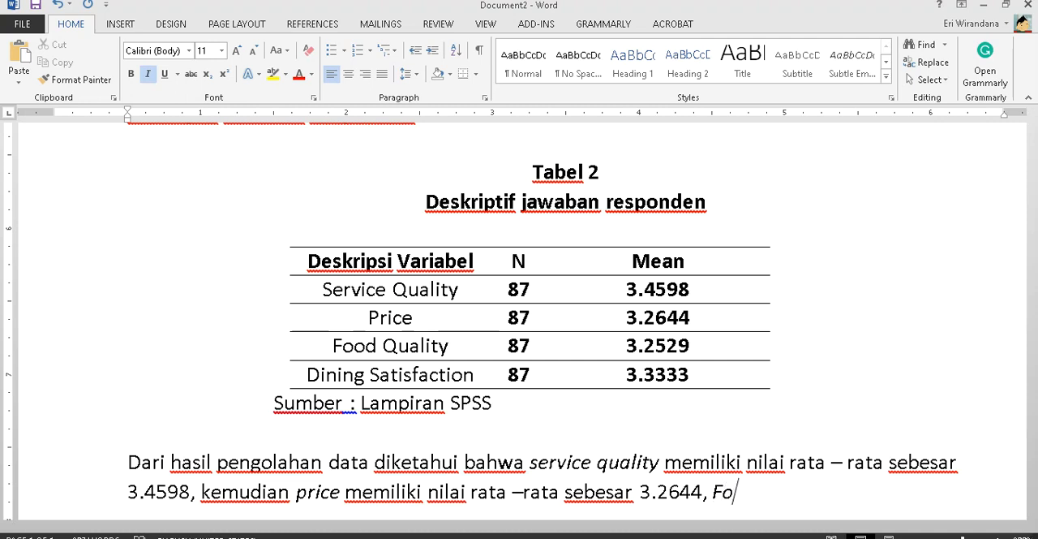
text(od quality)
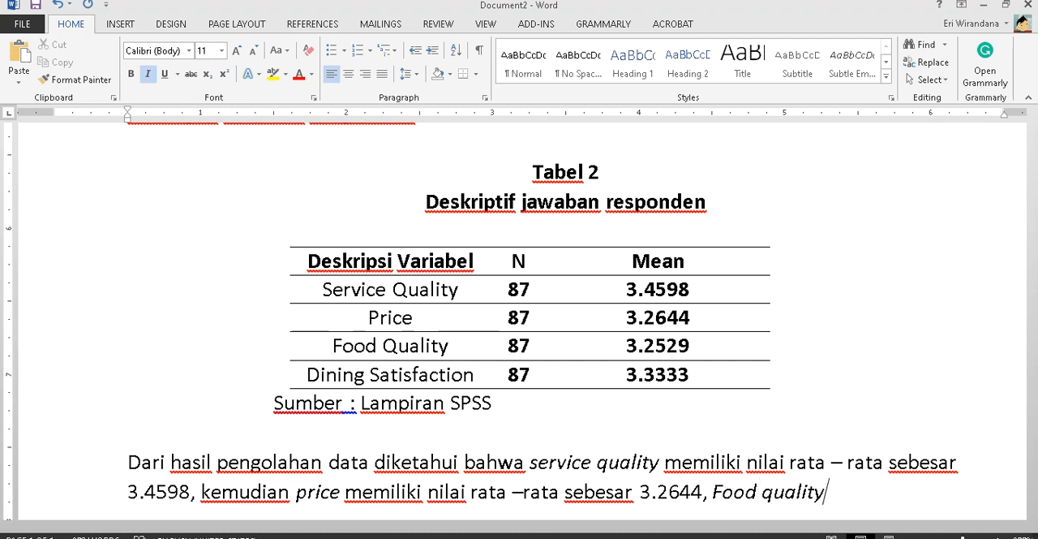
key(ctrl+i)
text(memiliki n)
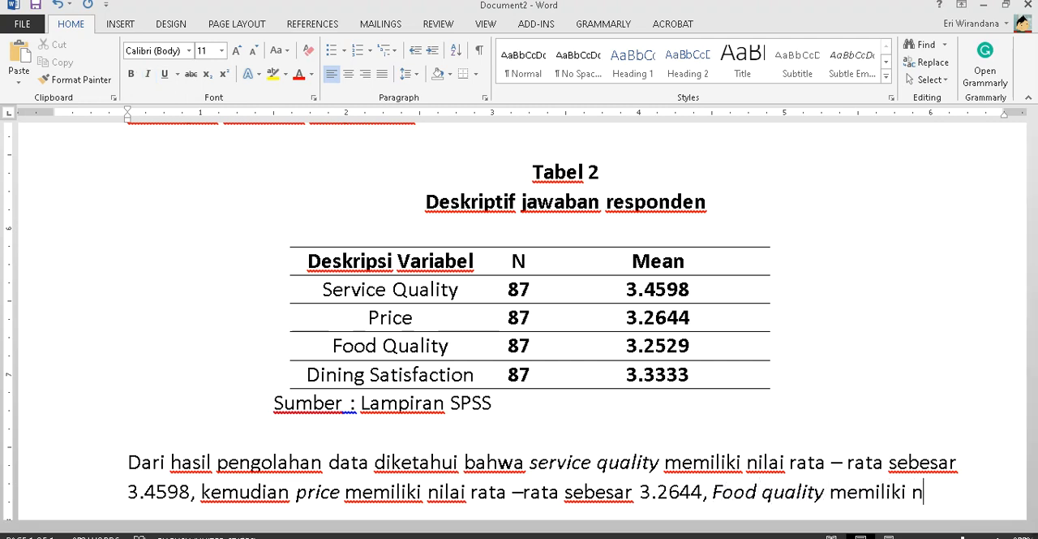
text(ilai rata - rata sebesa)
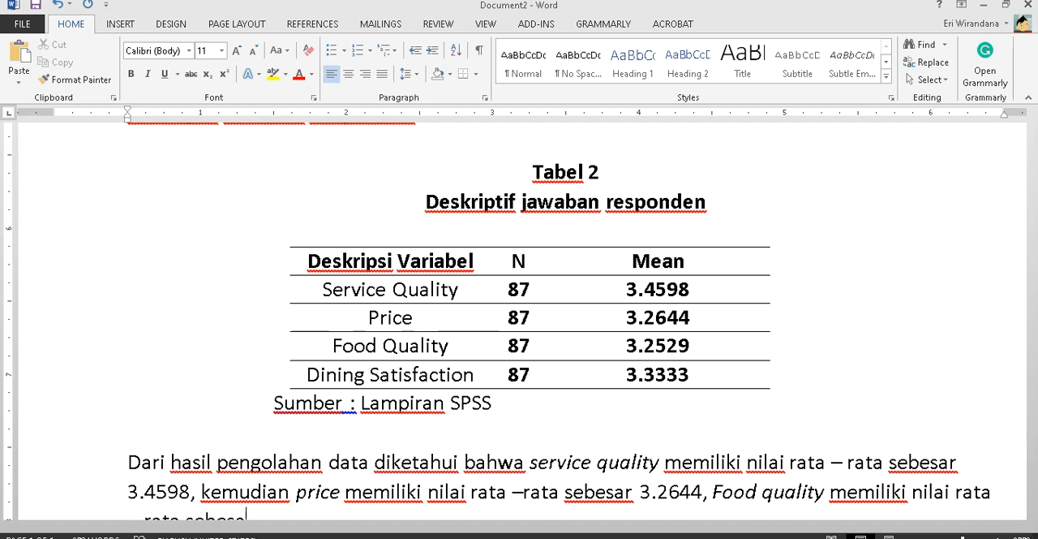
text(r 4.2)
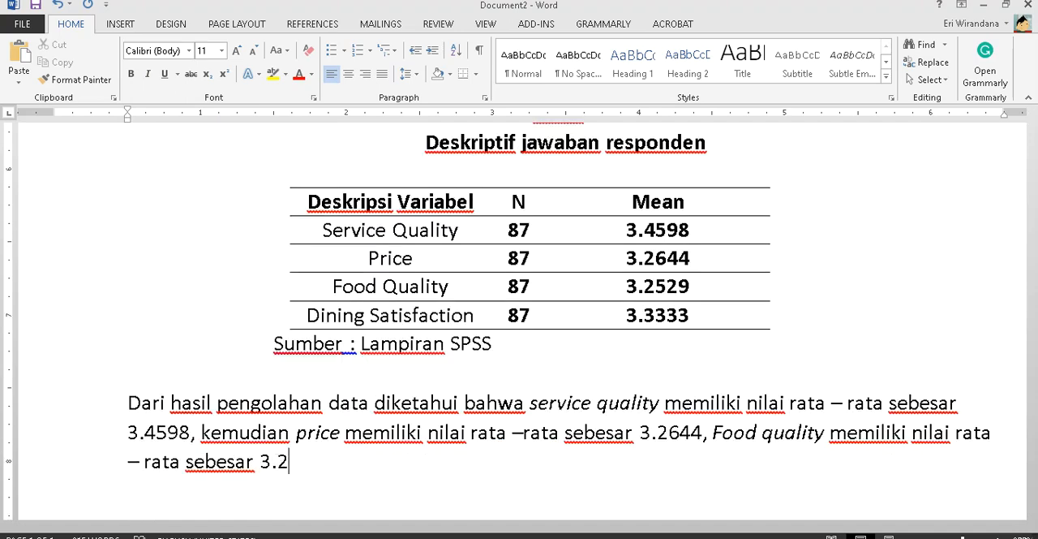
text(528)
key(BackSpace)
text(9, dan)
- Finish the paragraph with "dan dining satisfaction memiliki nilai rata – rata sebesar 3.333.", italicizing "dining satisfaction", and start a new line
key(ctrl+i)
text(din)
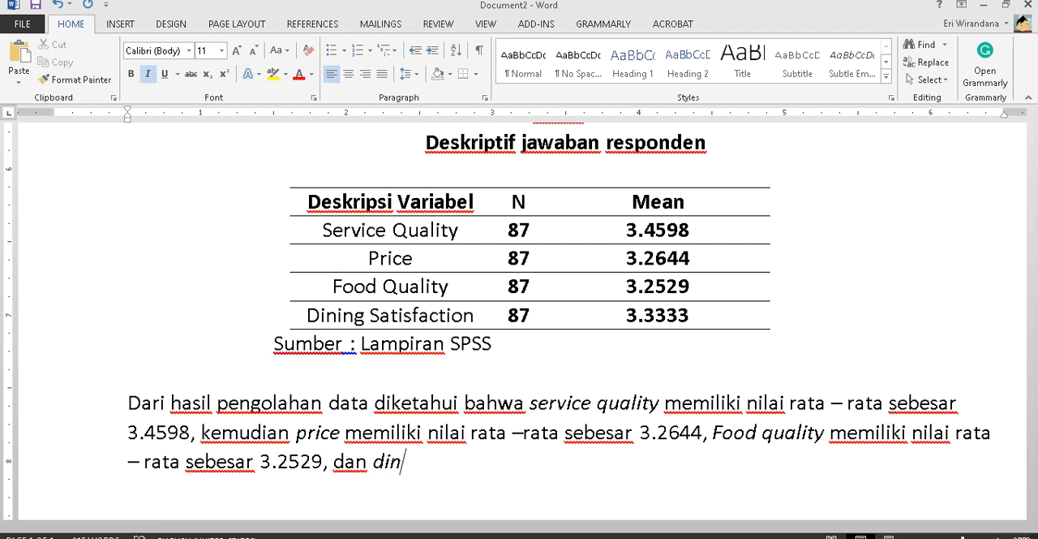
text(ing satisfaction)
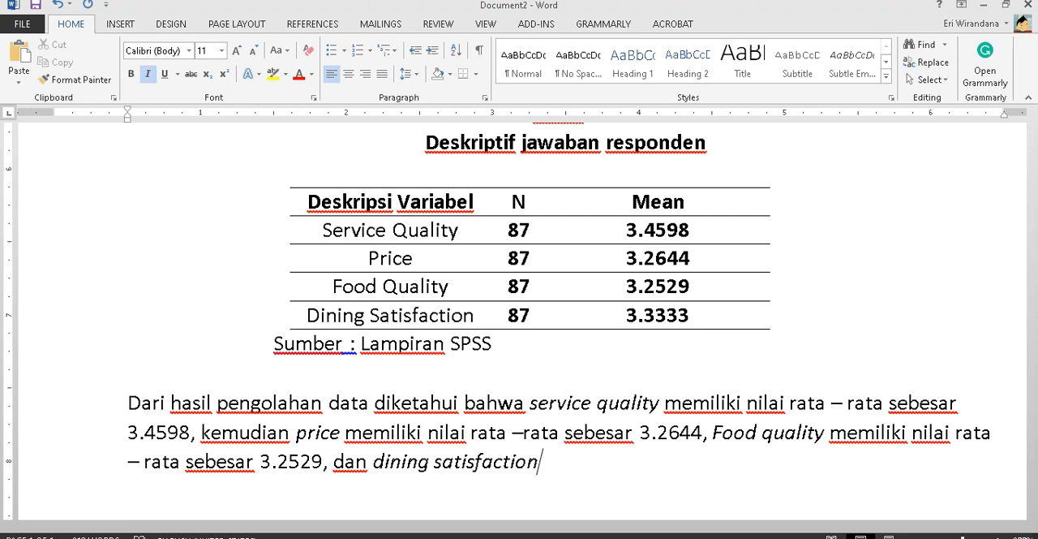
key(ctrl+i)
text(memil)
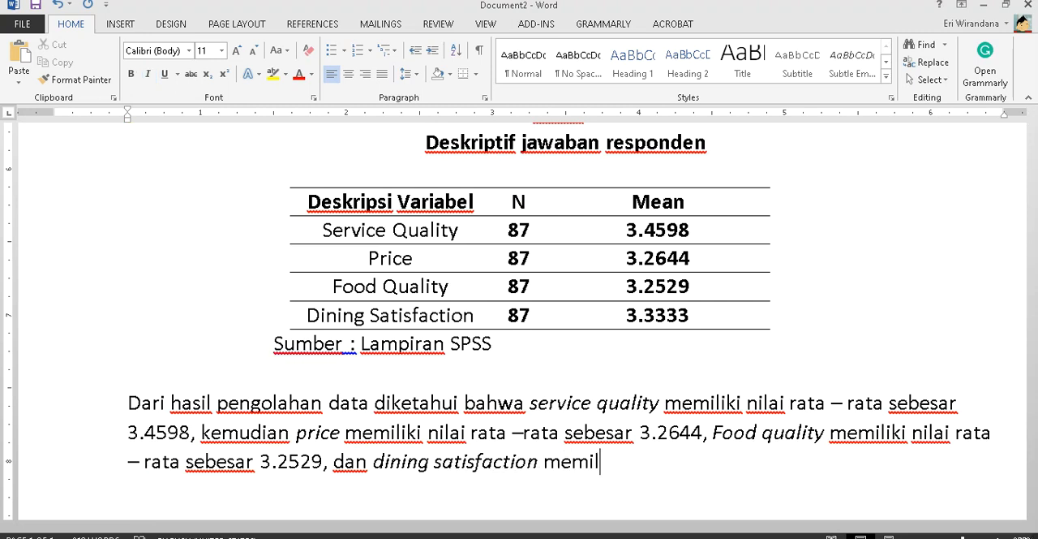
text(iki nilai rata - rata w)
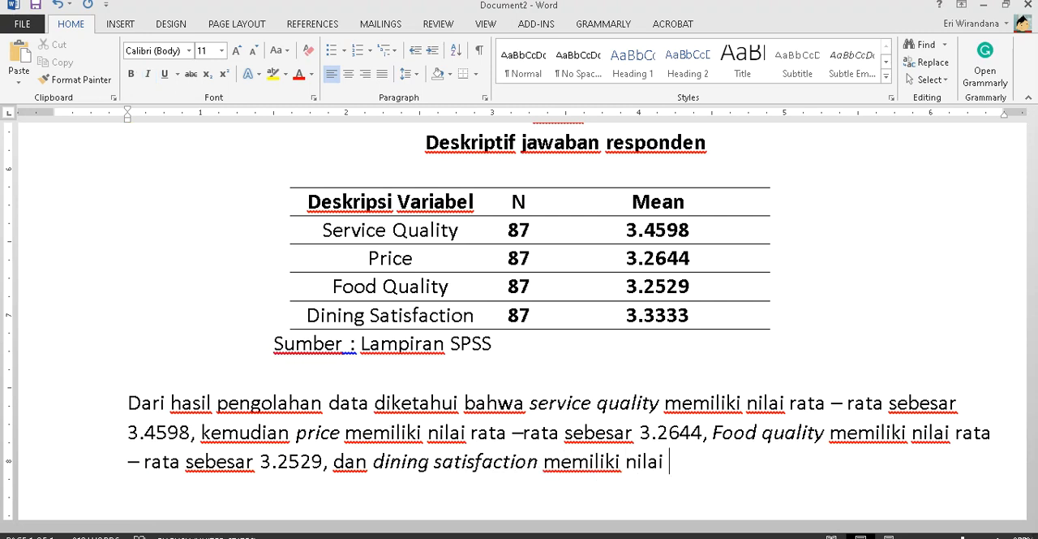
key(BackSpace)
text(sebesar )
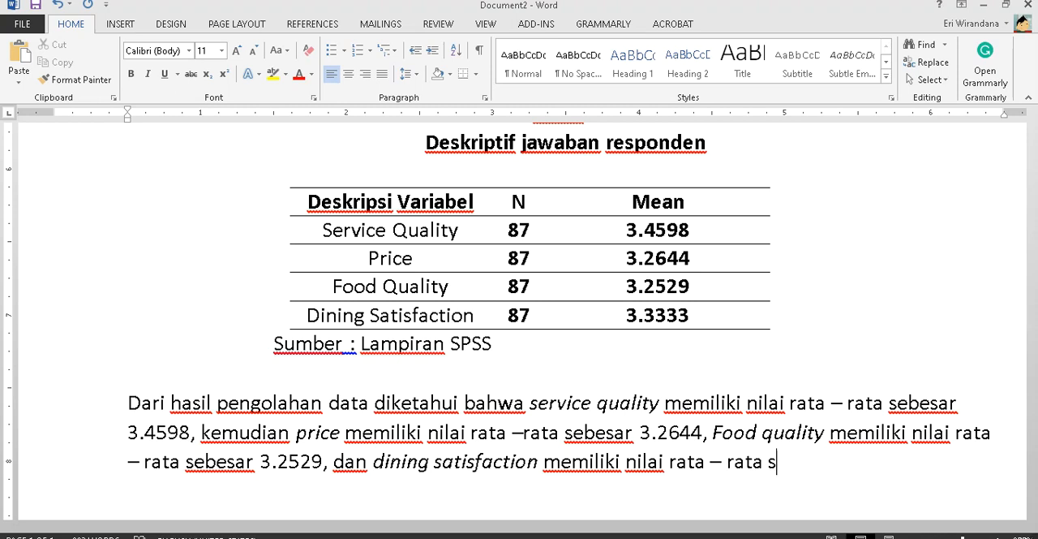
text(3.)
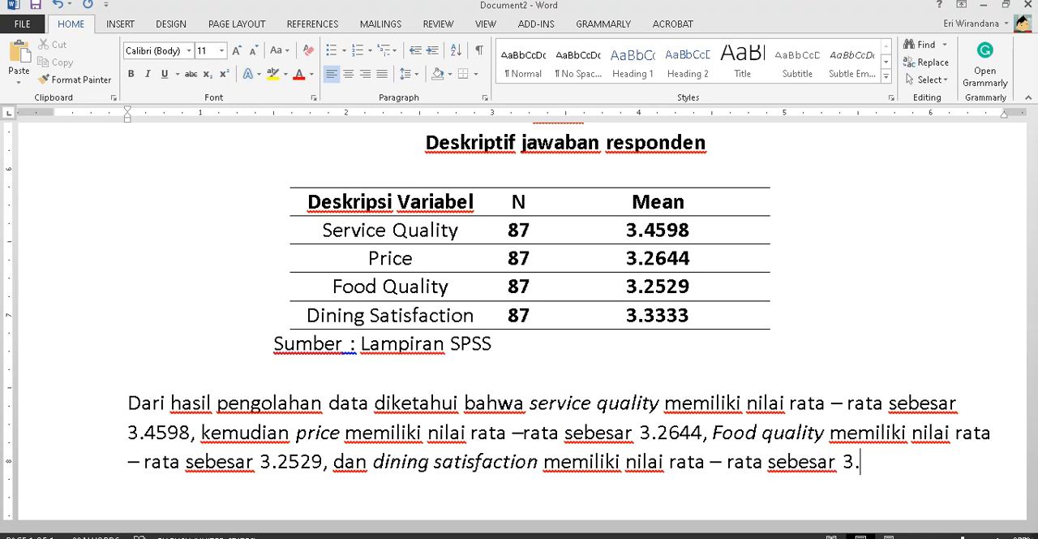
text(333.)
key(Return)
scroll(241, 418, up, 5)
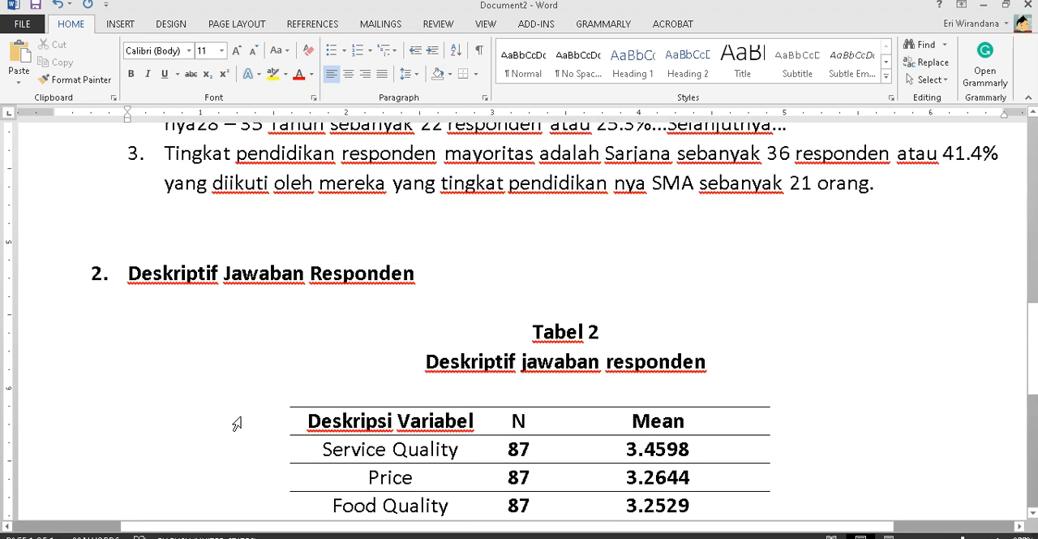
scroll(260, 406, down, 3)
scroll(490, 231, down, 2)
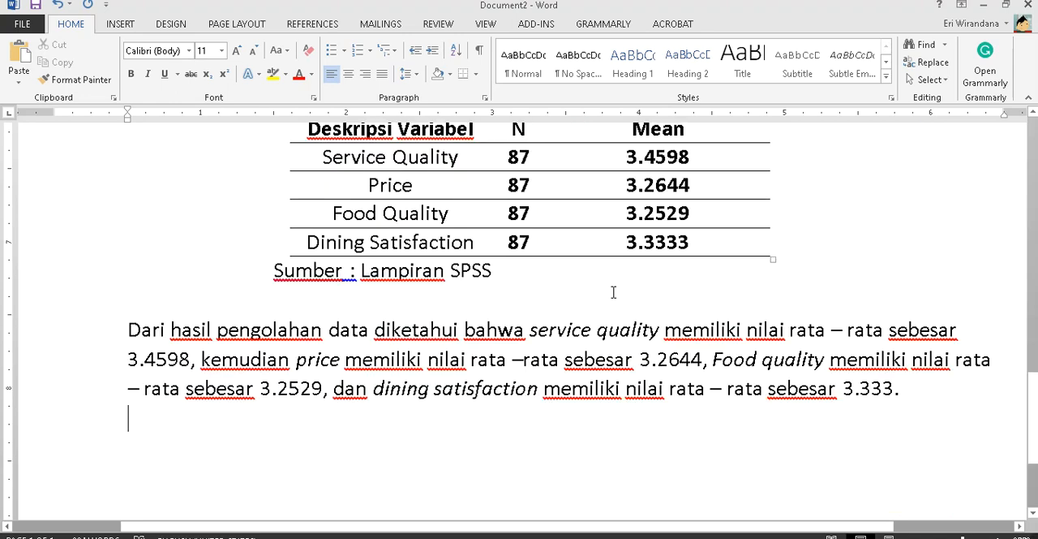
scroll(630, 258, up, 2)
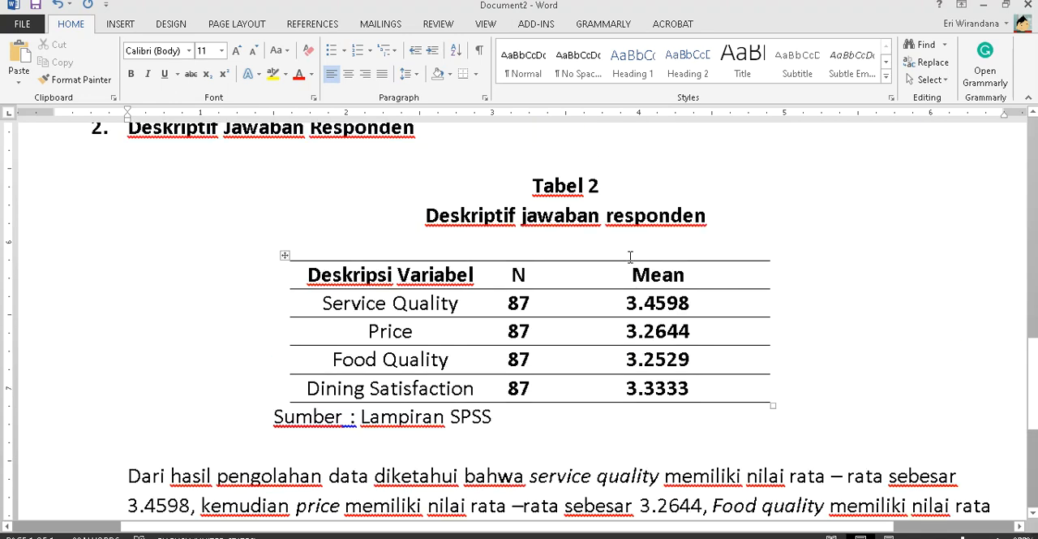
- Switch to the Latihan SPSS document and review its numbered list of data-processing tasks, including the three group comparisons under item 3
scroll(631, 258, down, 4)
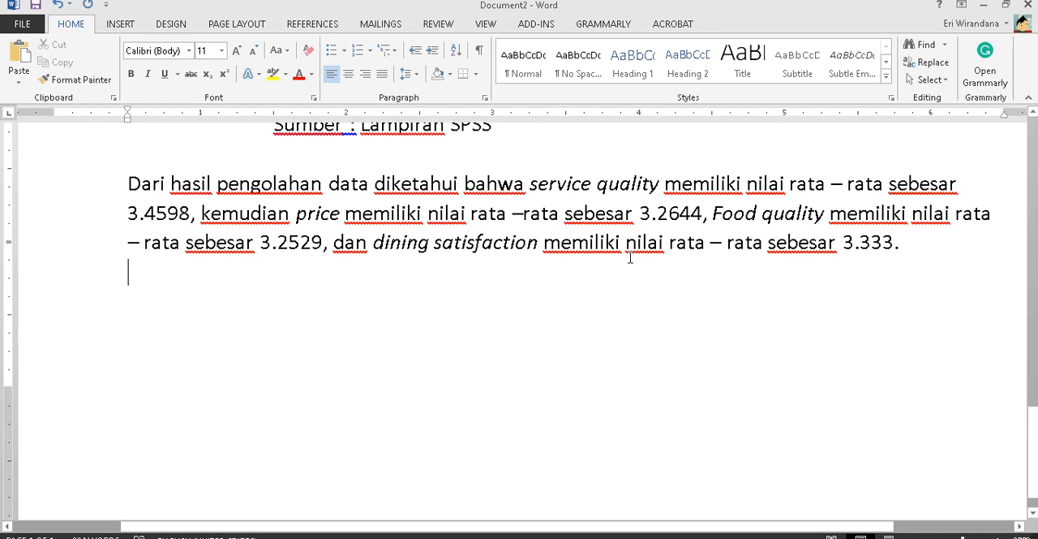
scroll(630, 258, up, 2)
mouse_move(329, 538)
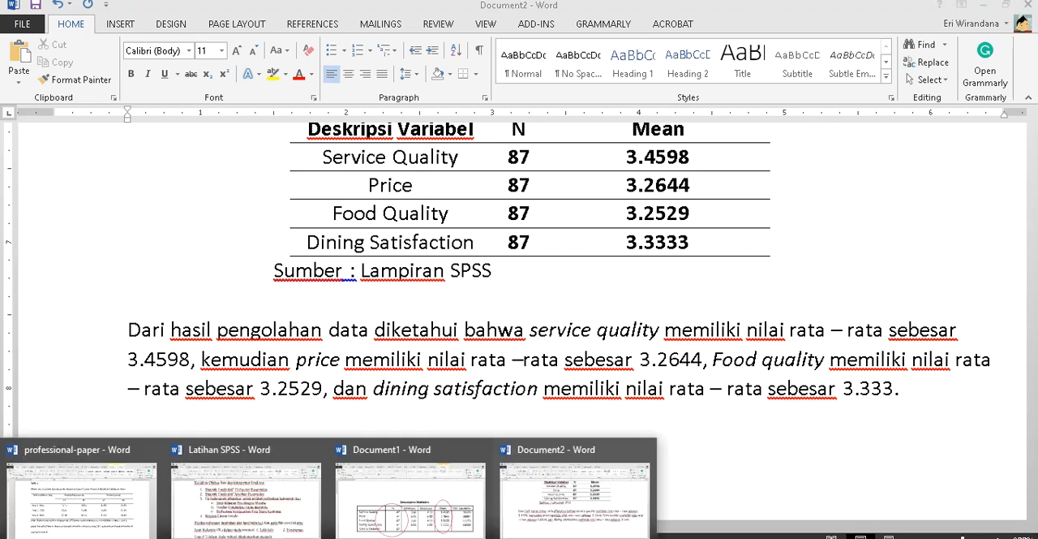
click(207, 536)
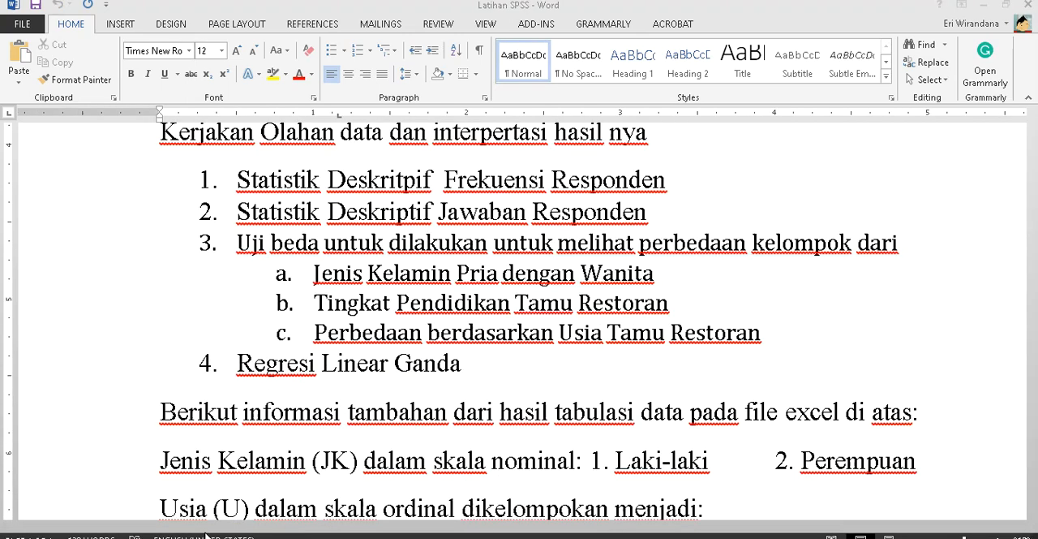
click(258, 180)
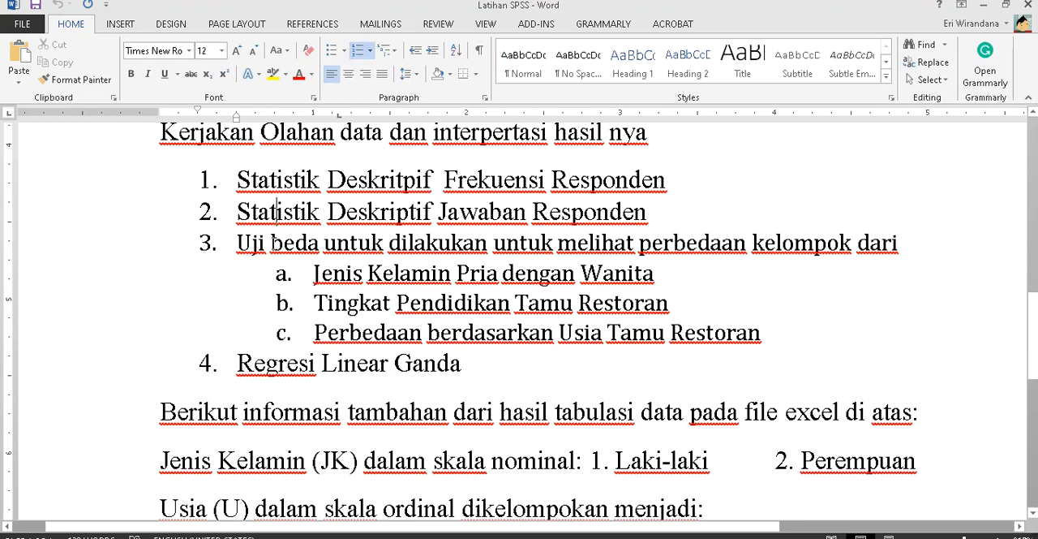
click(250, 251)
click(276, 335)
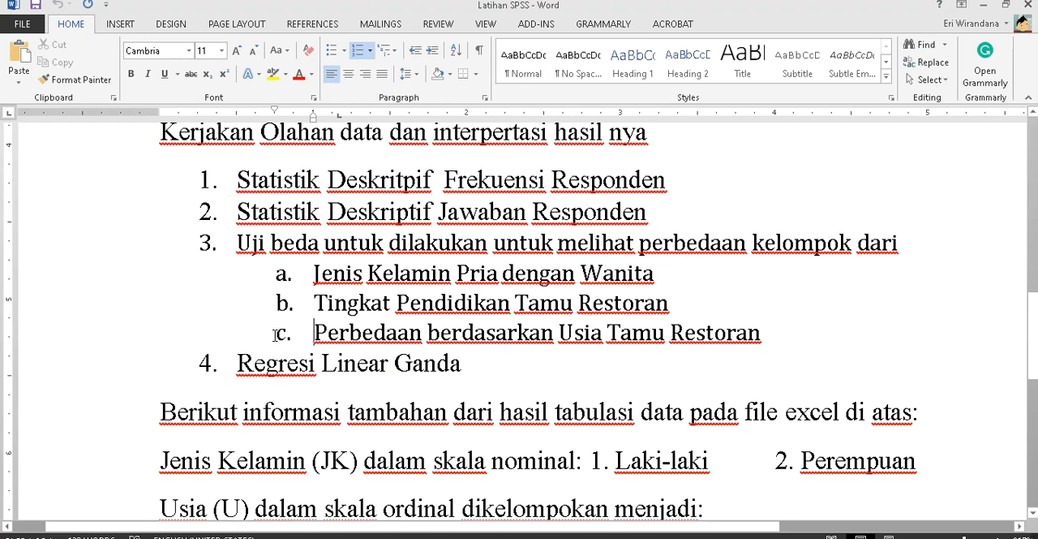
click(322, 253)
- Return to Document2 and start a new line below the paragraph describing the variables' means under Tabel 2
key(alt+Tab)
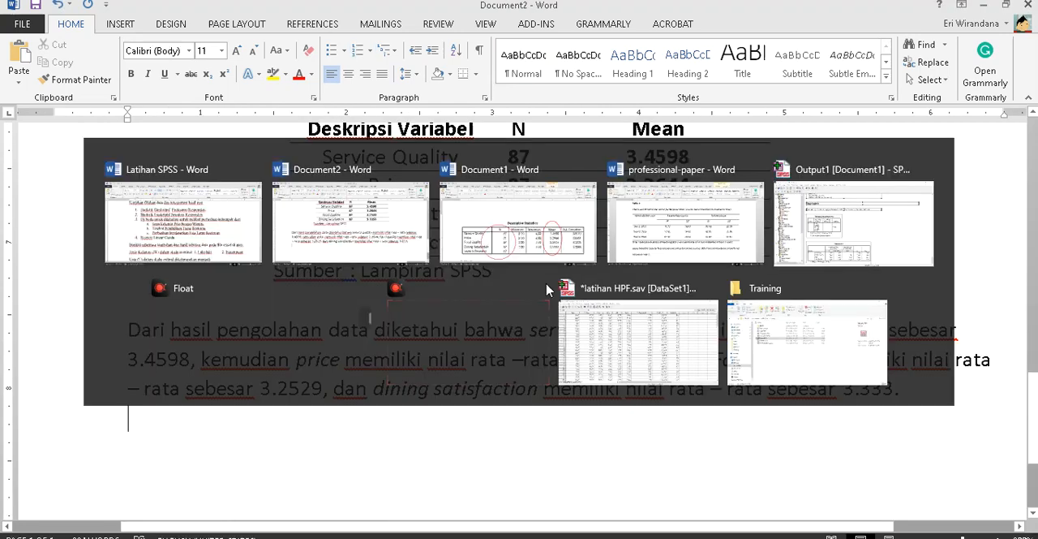
scroll(612, 358, up, 15)
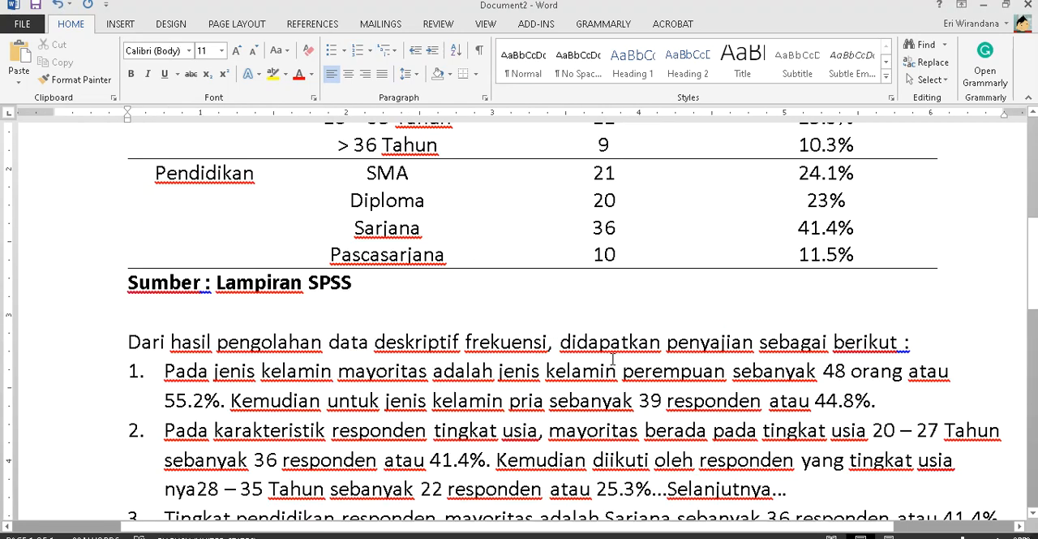
scroll(612, 359, down, 15)
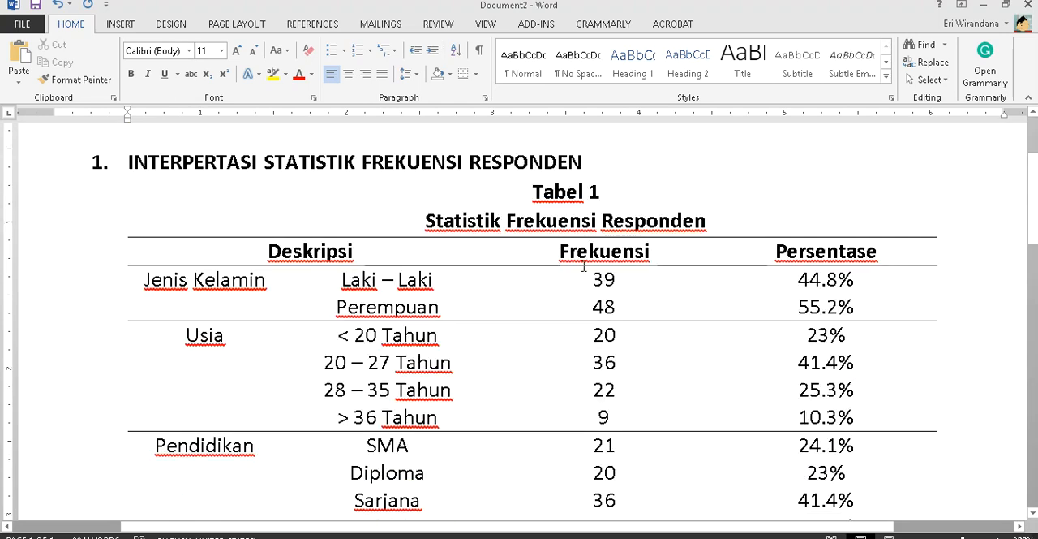
scroll(584, 265, down, 2)
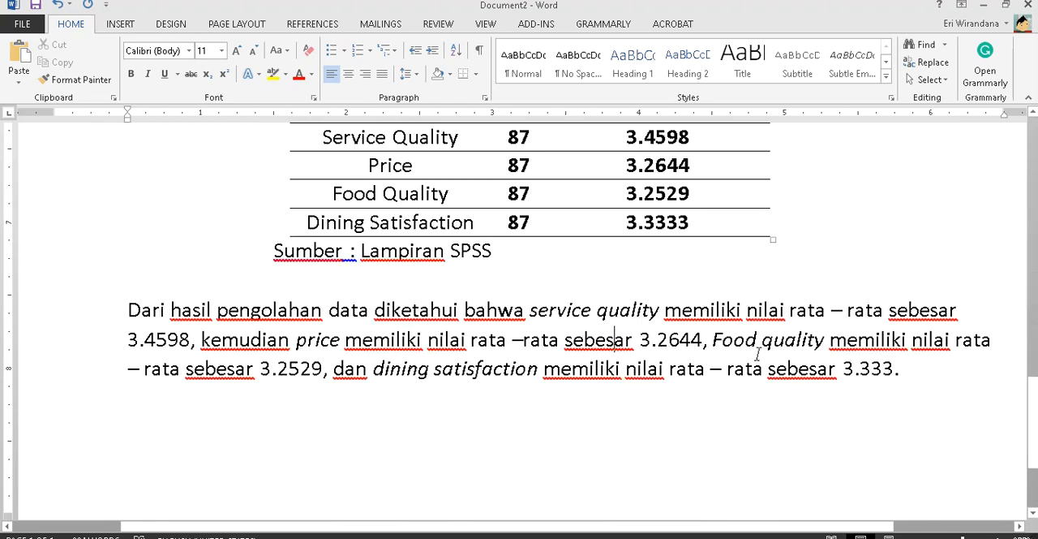
click(948, 373)
key(Return)
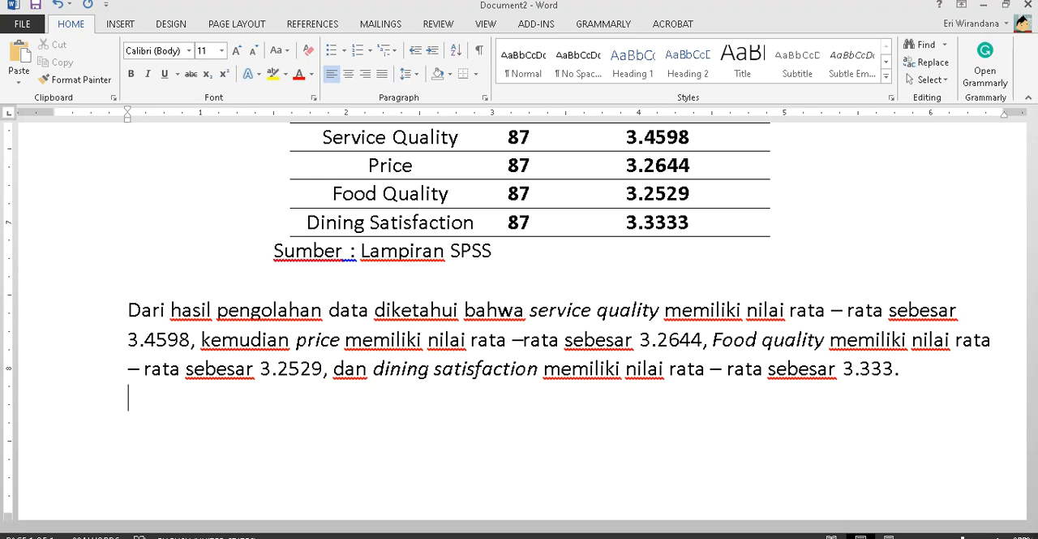